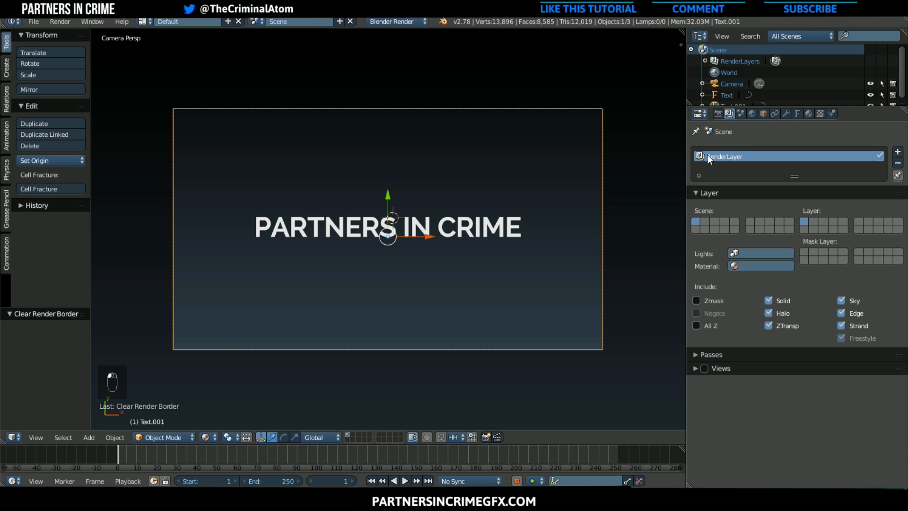
Rename the existing render layer as "Text Layer"
double_click(709, 156)
type("Text Layer")
key("Return")
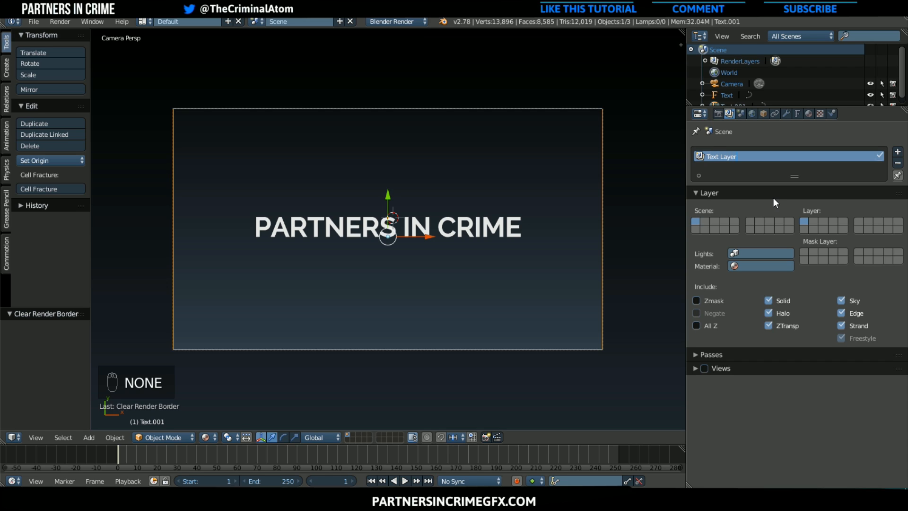
Add a second render layer named "Particle Layer" that includes only the second scene layer
left_click(898, 152)
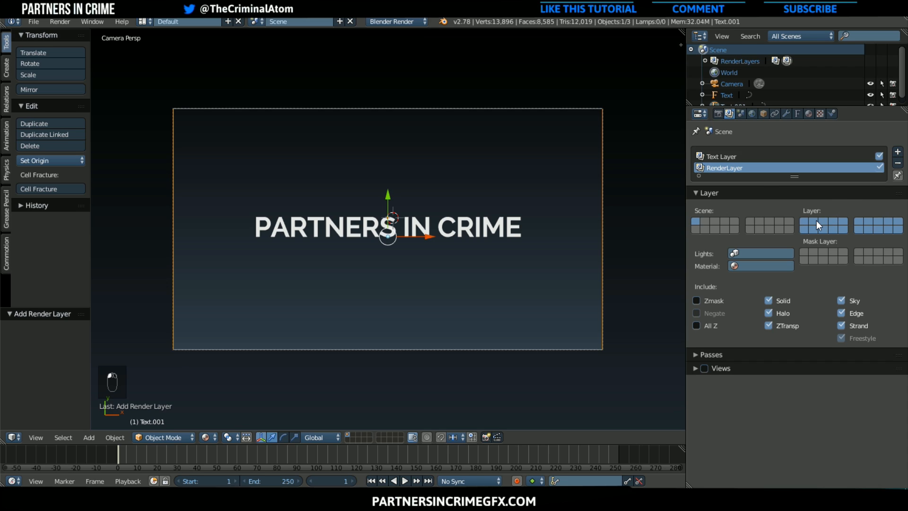
left_click(816, 220)
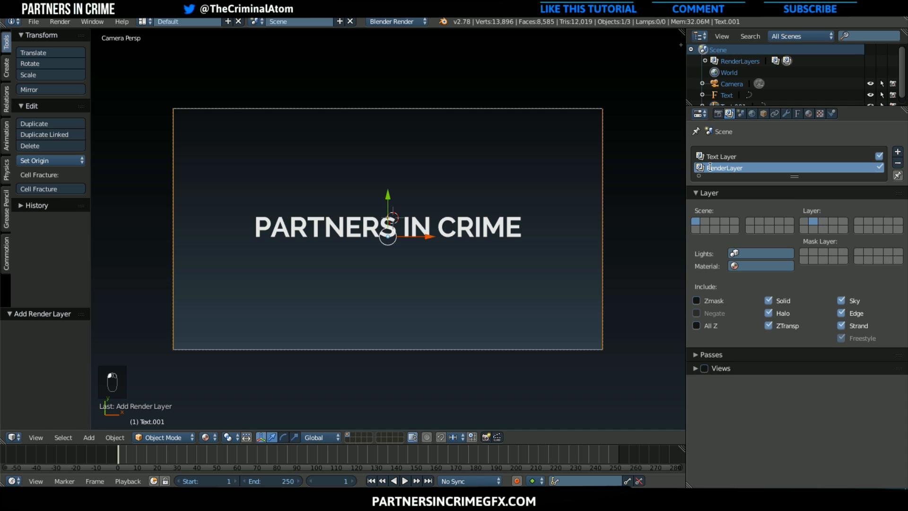
double_click(767, 169)
type("Particle")
key("Return")
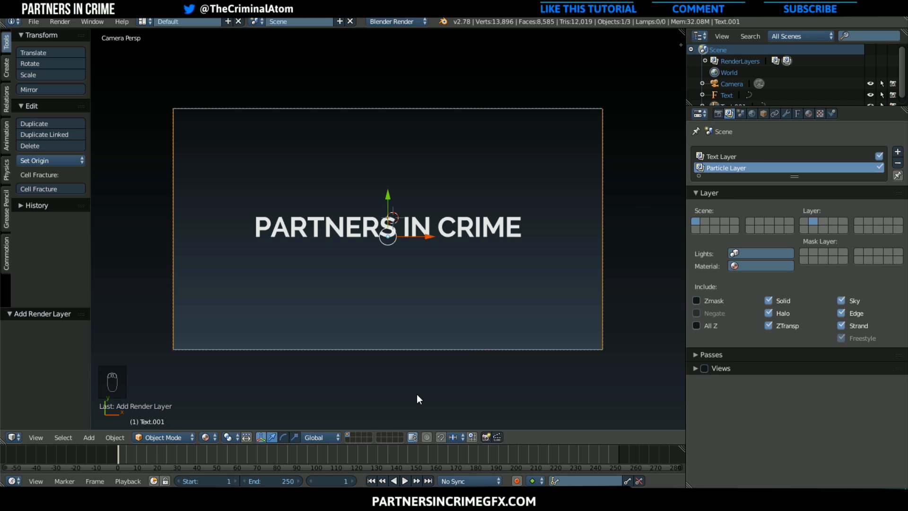
On the second scene layer, snap the 3D cursor to the center and add a Bezier circle there
left_click(353, 434)
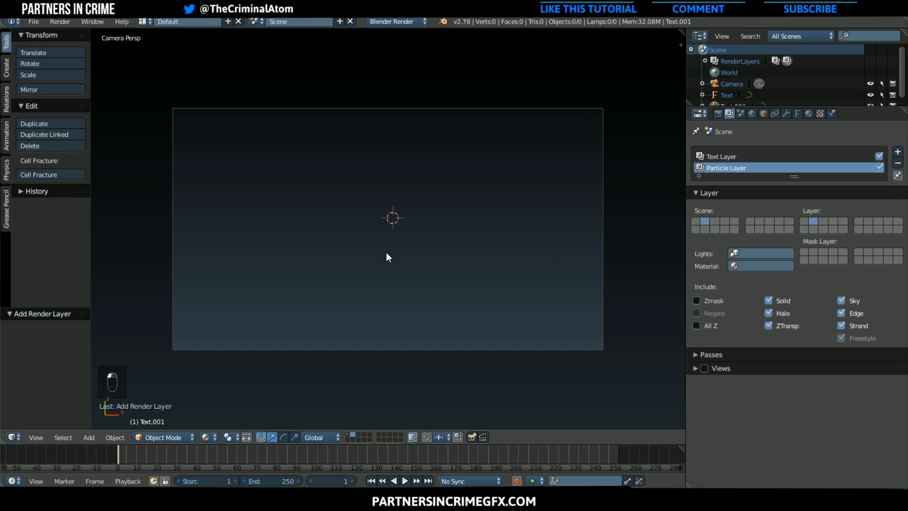
key("shift+s")
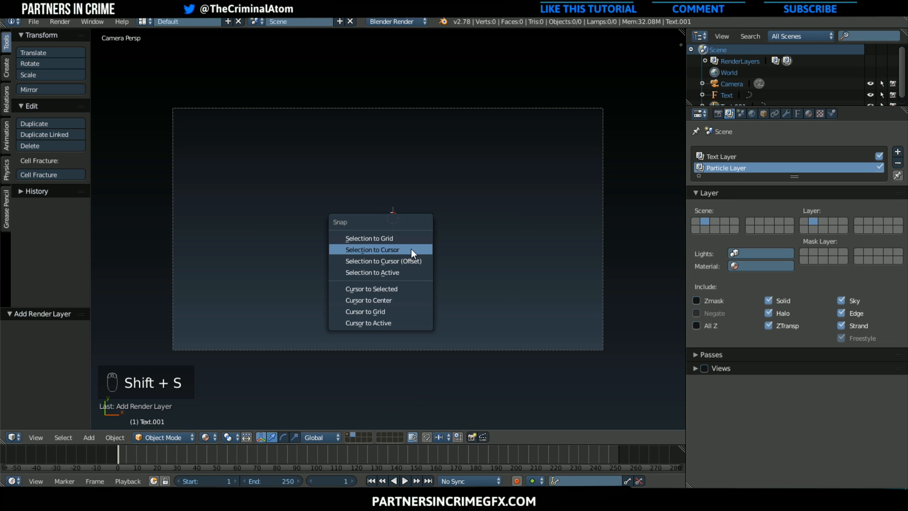
left_click(385, 302)
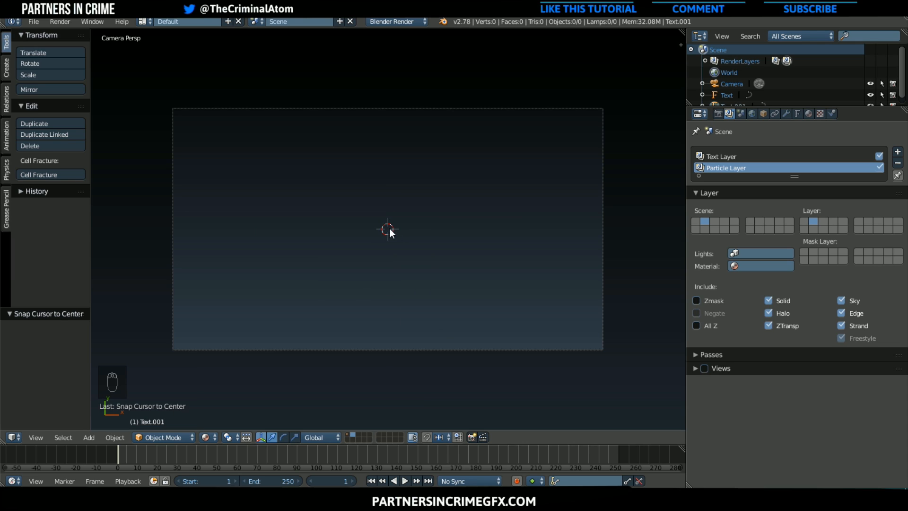
key("shift+a")
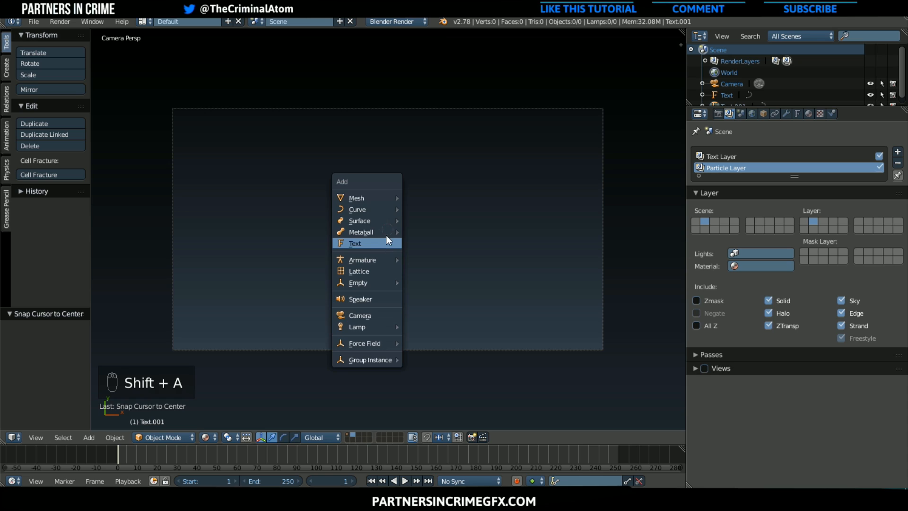
mouse_move(378, 211)
left_click(411, 219)
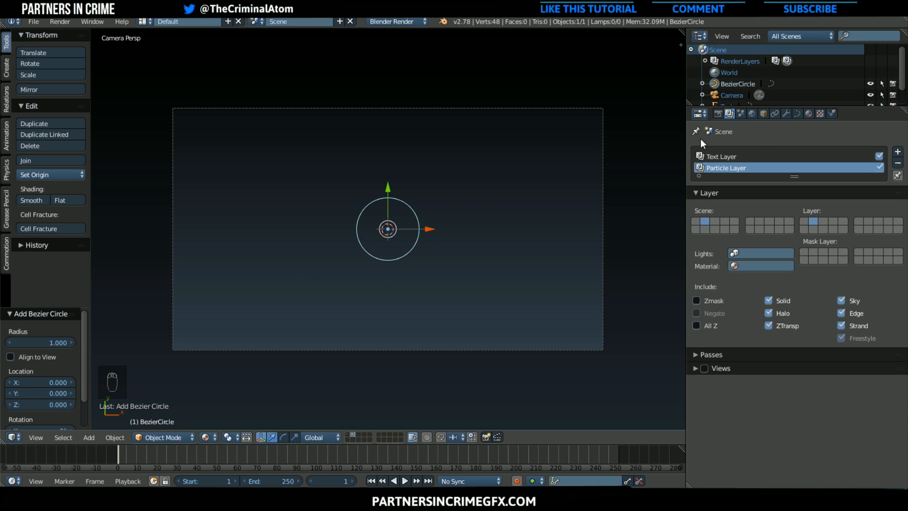
Give the Bezier circle a new material with Shadeless and Transparency enabled
left_click(809, 114)
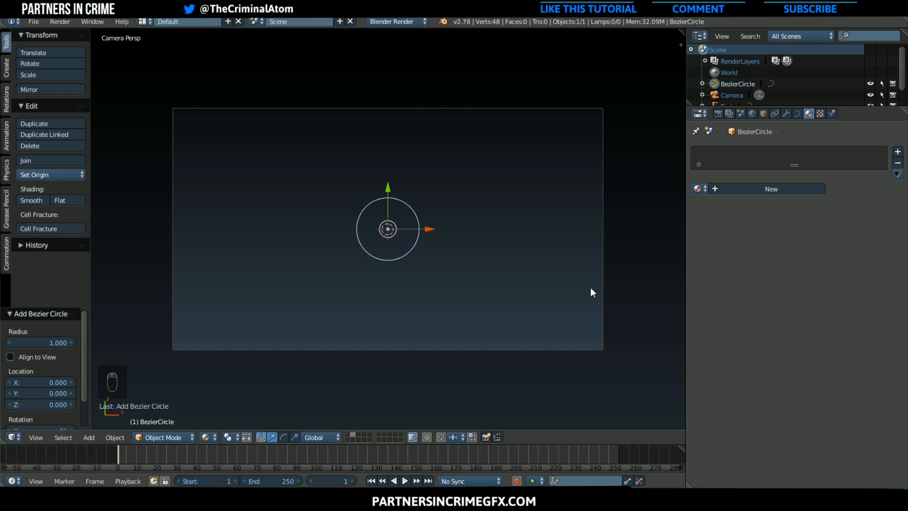
scroll(387, 240, "up", 1)
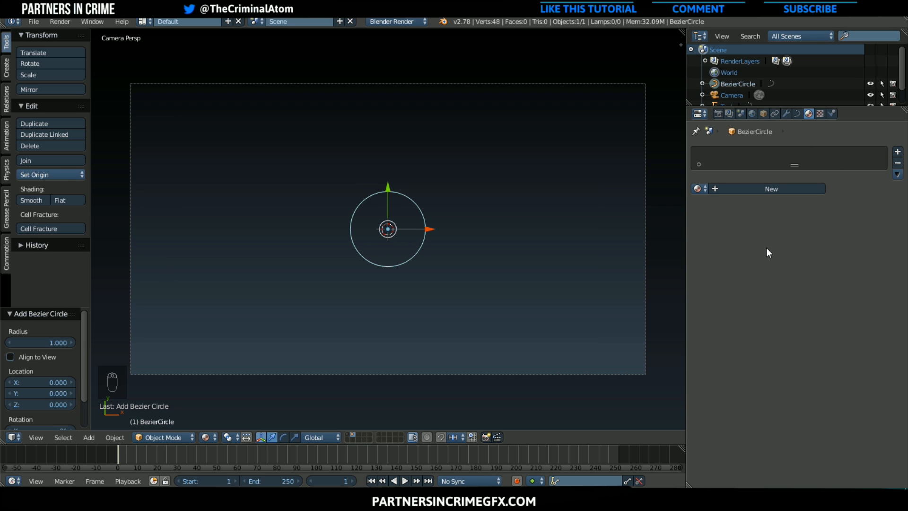
left_click(757, 188)
left_click(817, 435)
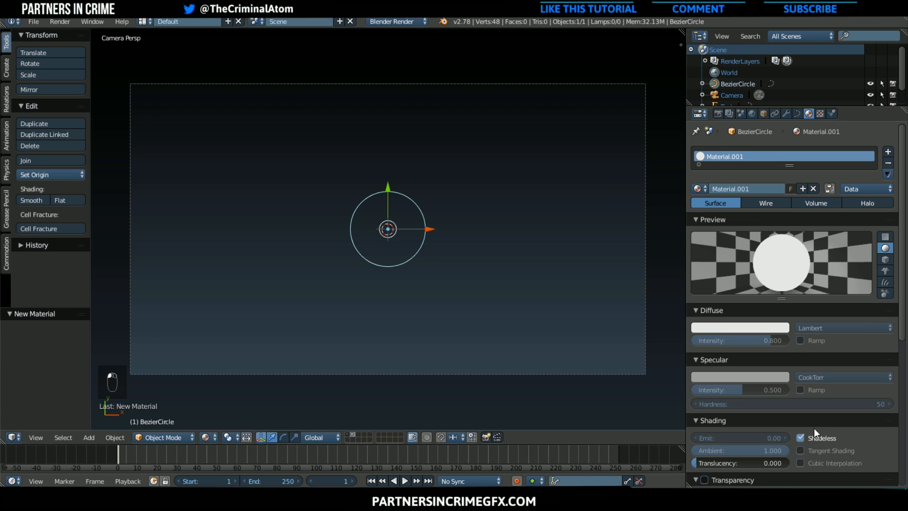
scroll(804, 421, "down", 4)
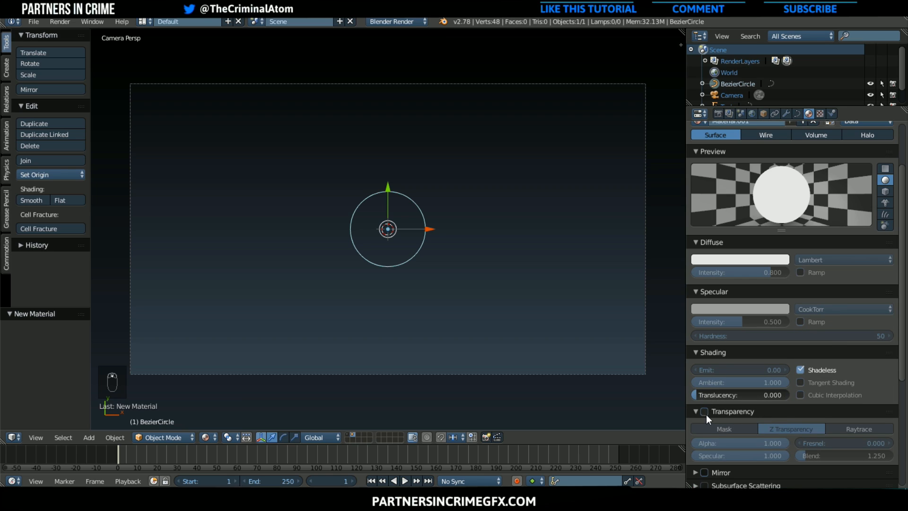
left_click(705, 412)
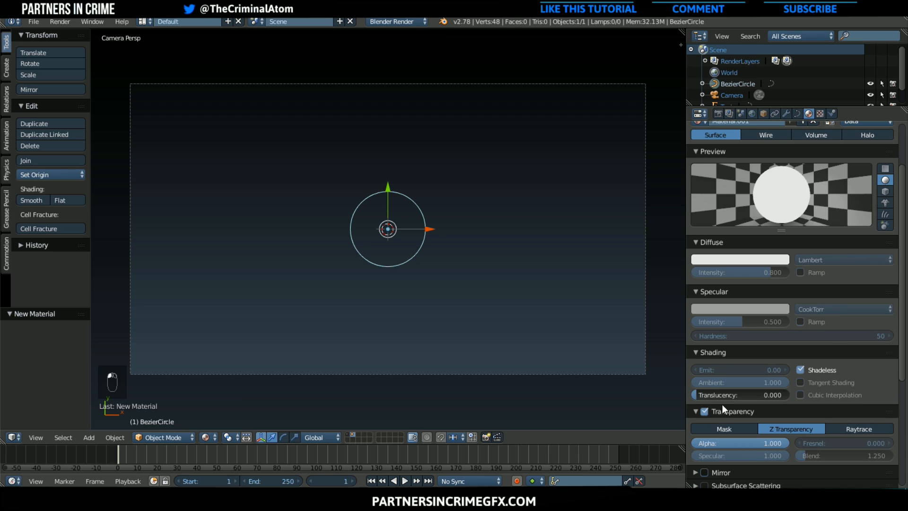
Make the Bezier circle a filled 2D curve and scale it down to about 0.147
left_click(798, 114)
scroll(780, 176, "up", 5)
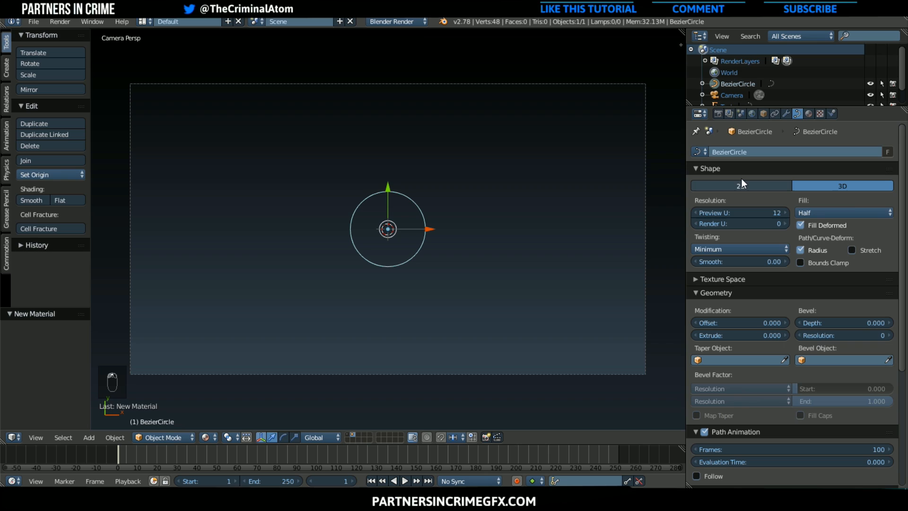
left_click(741, 185)
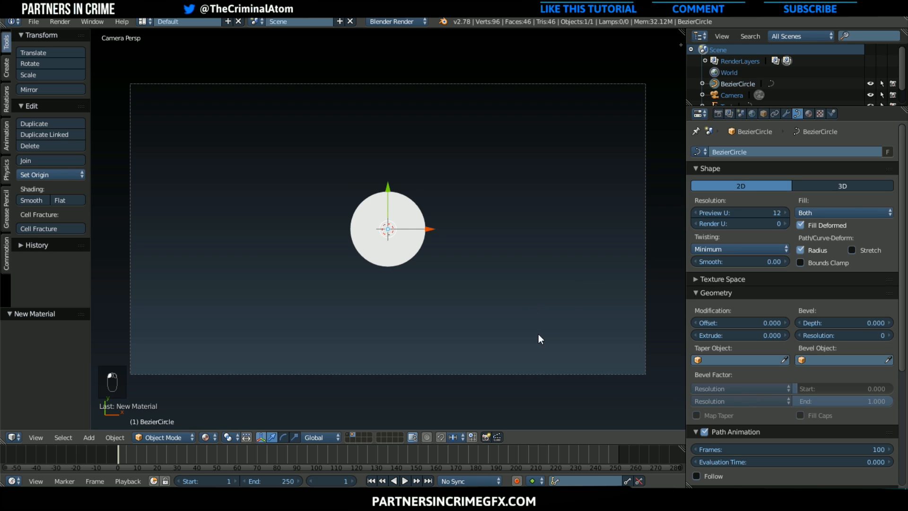
scroll(369, 251, "down", 2)
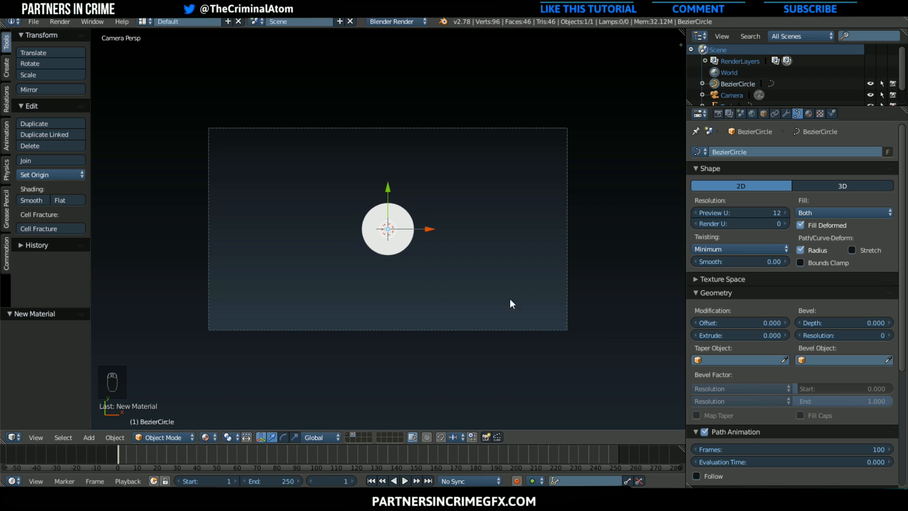
key("s")
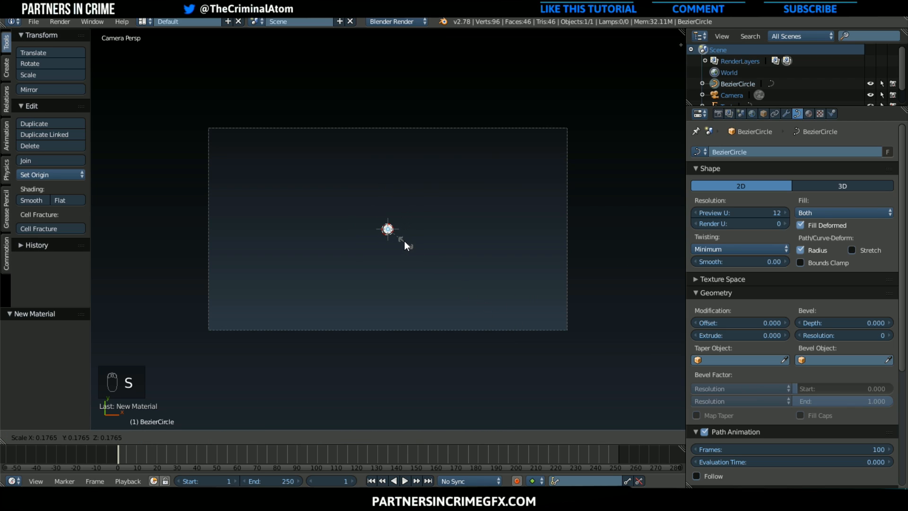
left_click(404, 241)
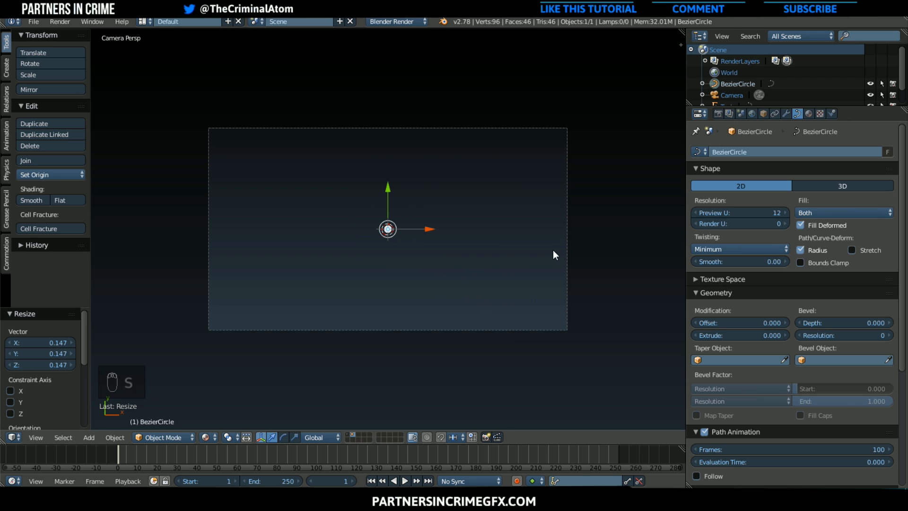
Set the circle material's diffuse color to a light blue with hue about 0.575 and saturation about 0.644
left_click(809, 114)
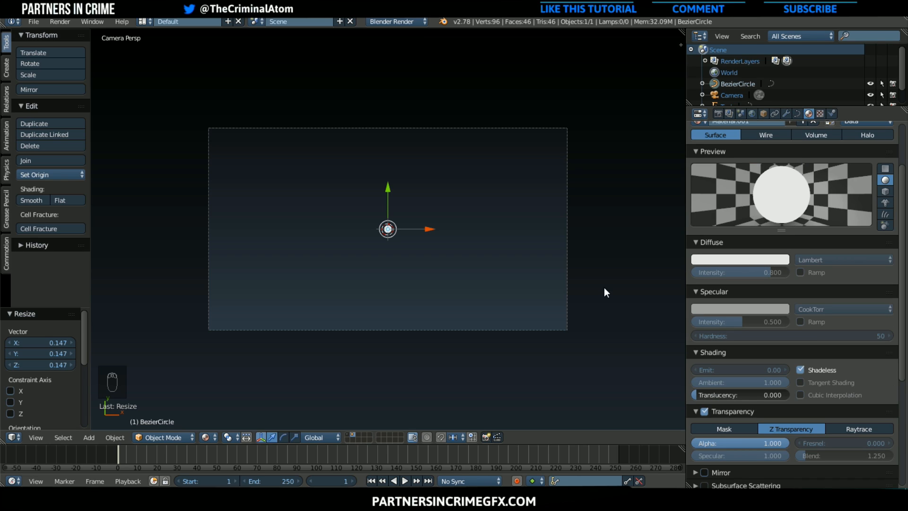
scroll(518, 294, "up", 3)
scroll(783, 263, "up", 3)
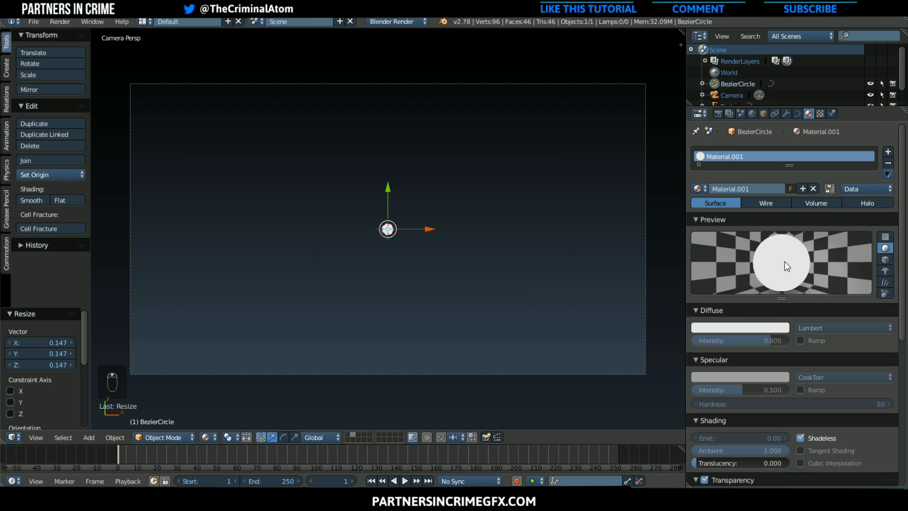
left_click(757, 302)
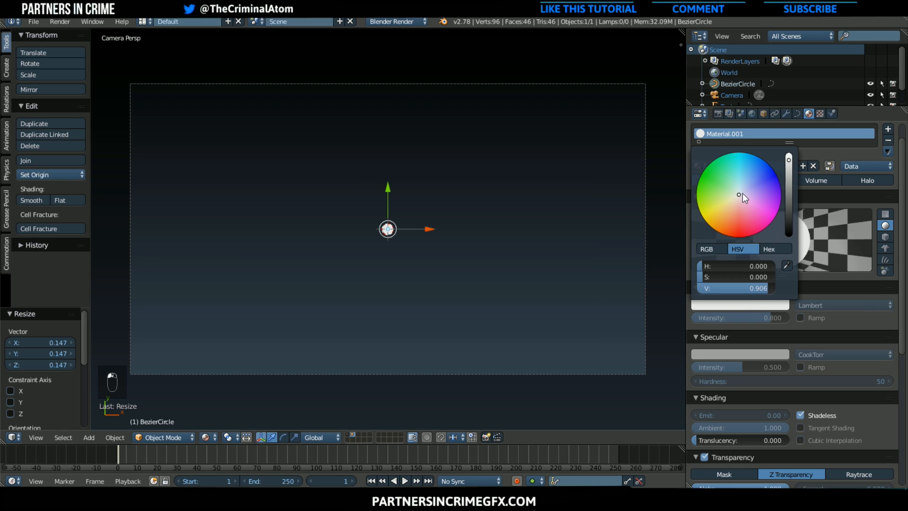
mouse_move(739, 195)
left_mouse_down()
mouse_move(753, 184)
mouse_move(751, 170)
left_mouse_up()
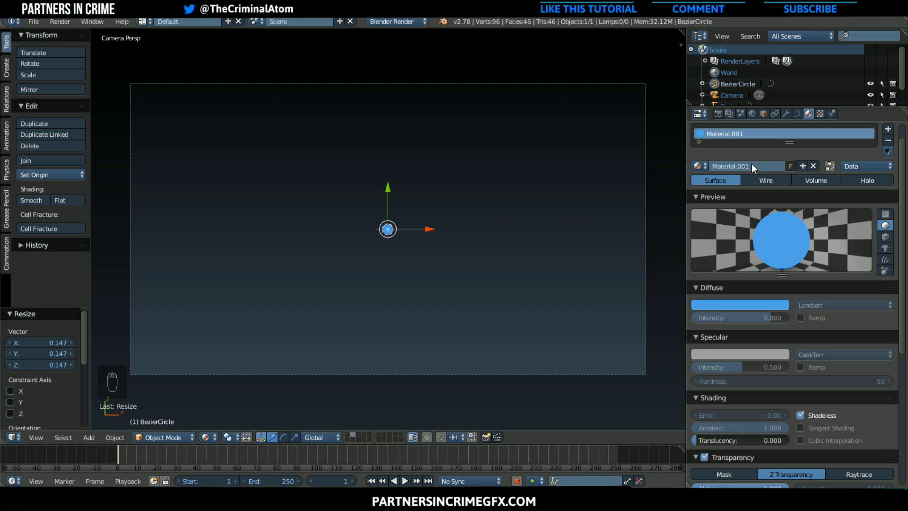
Rename the circle's material as "Particle Material"
left_click(747, 164)
type("Particle Material")
key("Return")
Put the circle into a new object group named "Particle Group"
scroll(416, 195, "down", 2)
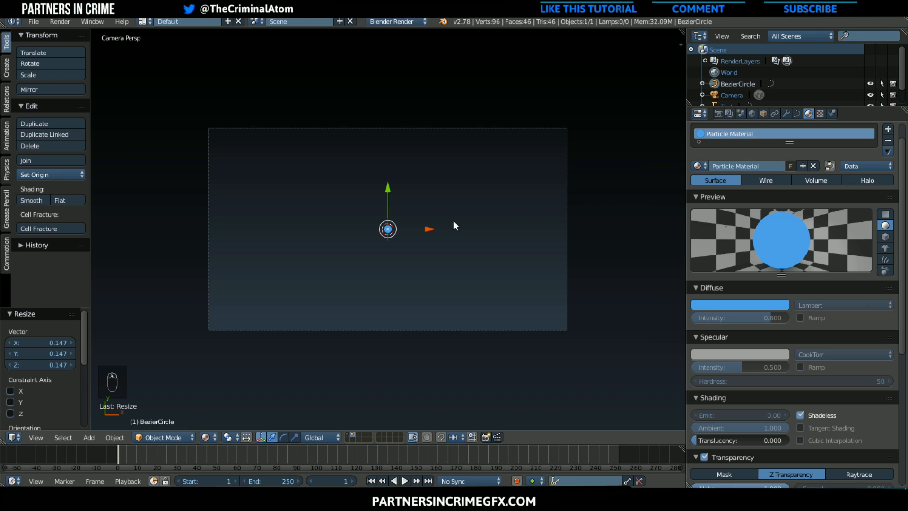
key("ctrl+g")
left_click(29, 342)
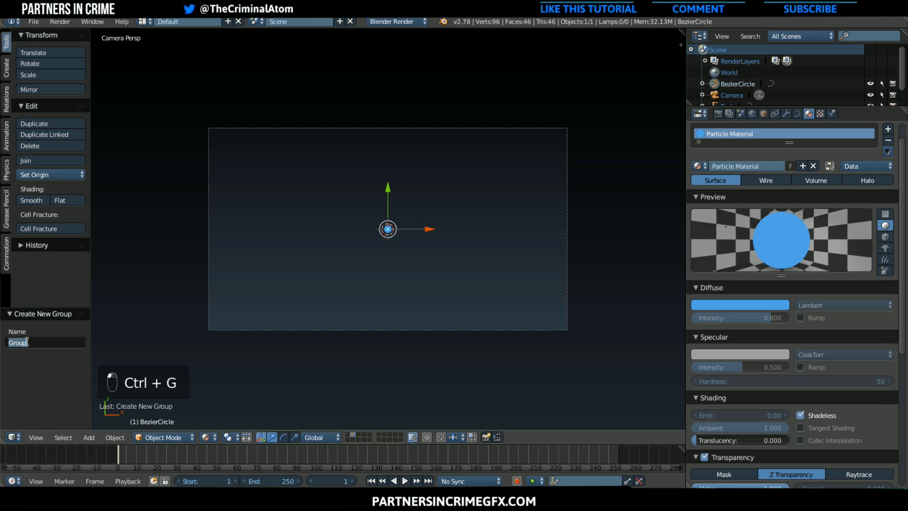
type("Partic")
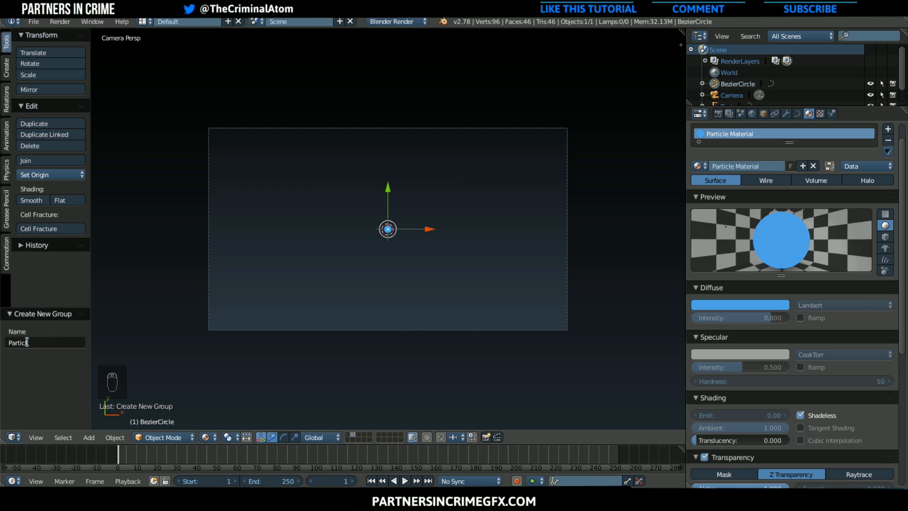
type("le Group")
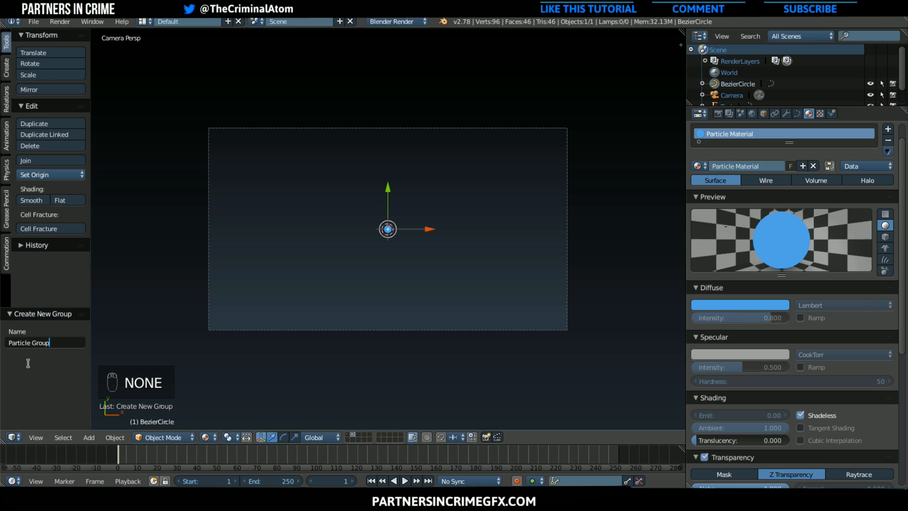
key("Return")
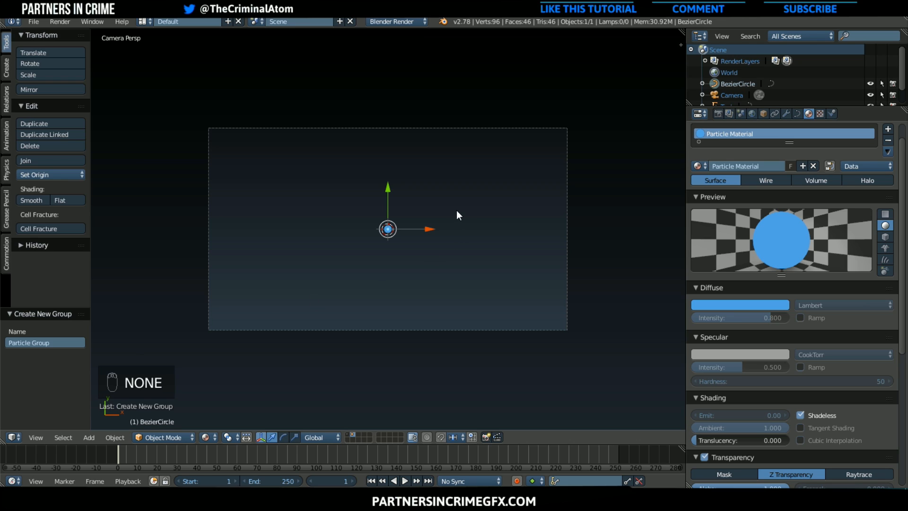
Move the circle about 8.4 units left, outside the camera frame, and place a duplicate just below it scaled to about 0.56
key("g")
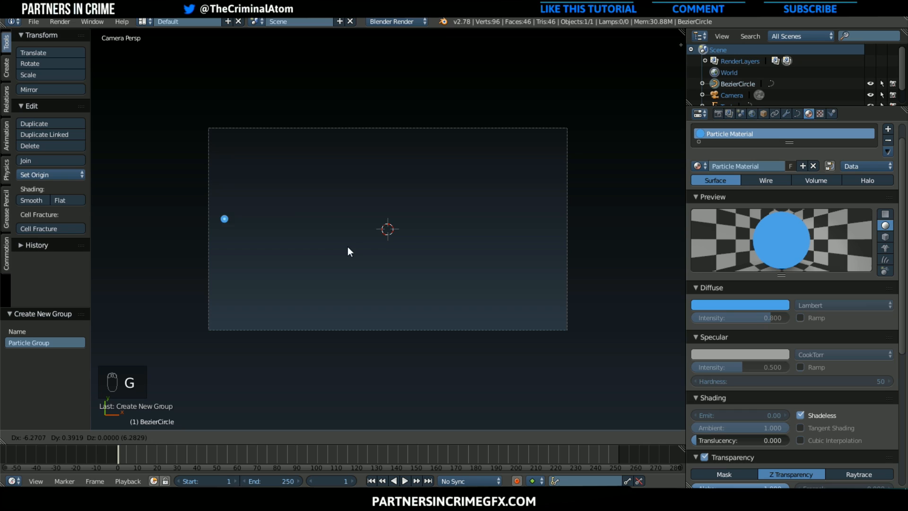
left_click(299, 242)
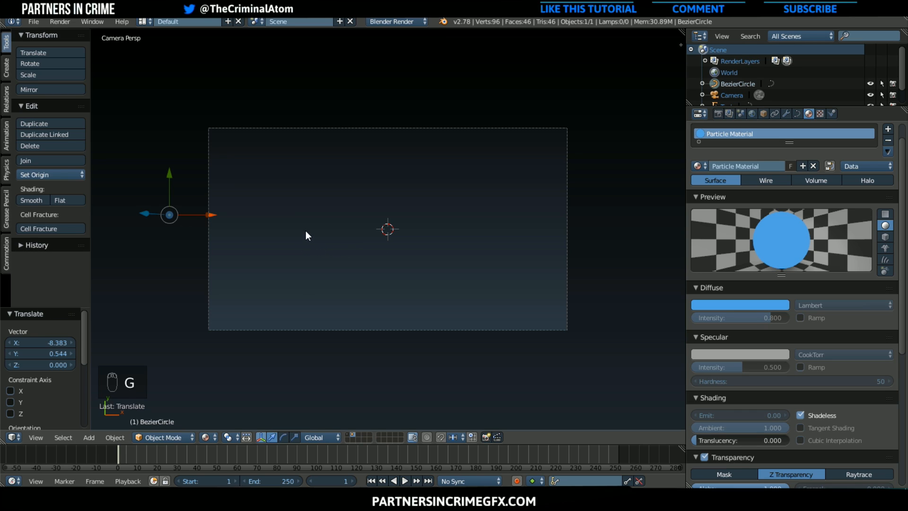
key("shift+d")
left_click(288, 256)
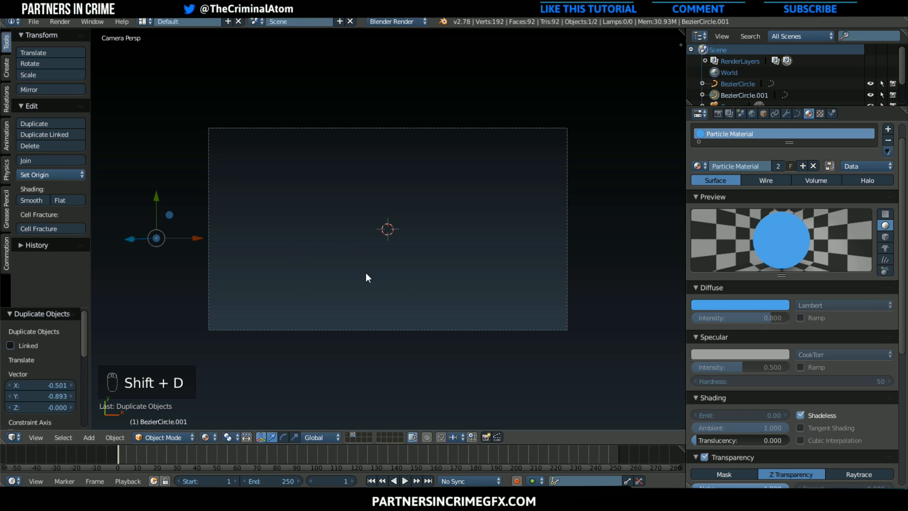
key("s")
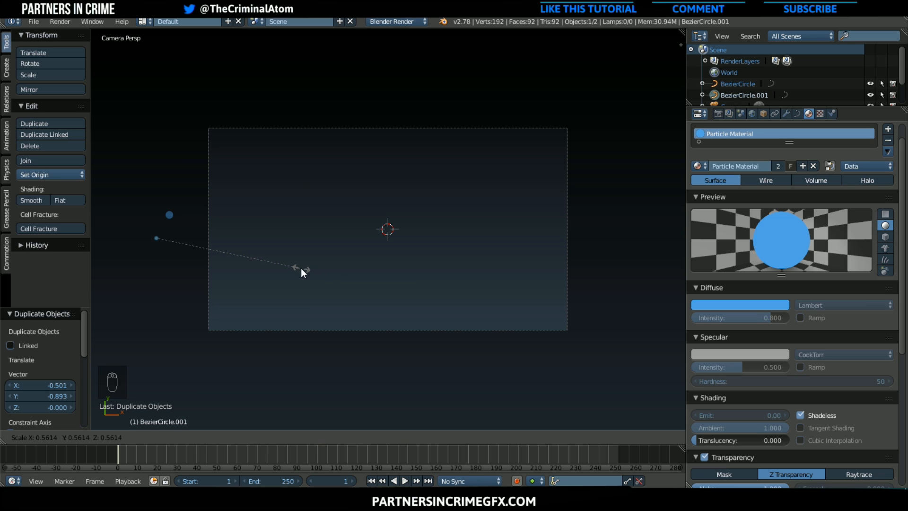
left_click(301, 268)
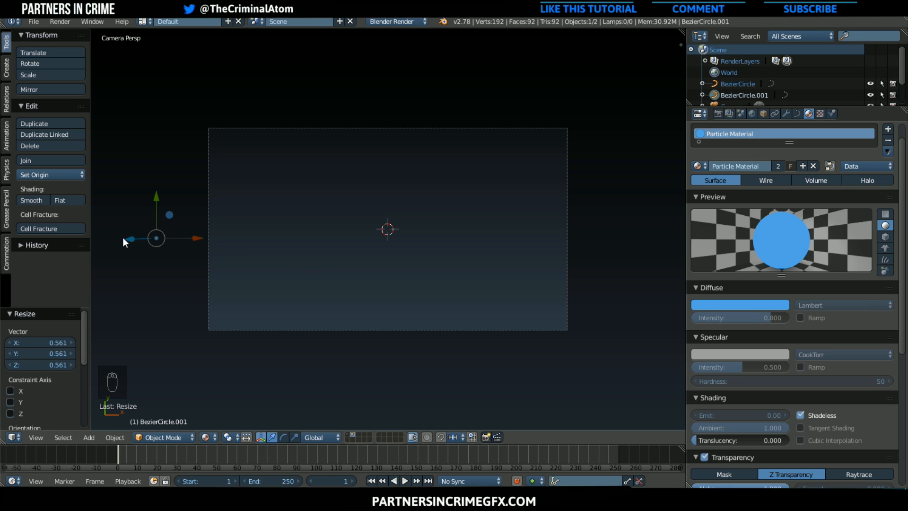
Give the smaller circle its own copy of the particle material and set its diffuse color to near white
left_click(803, 165)
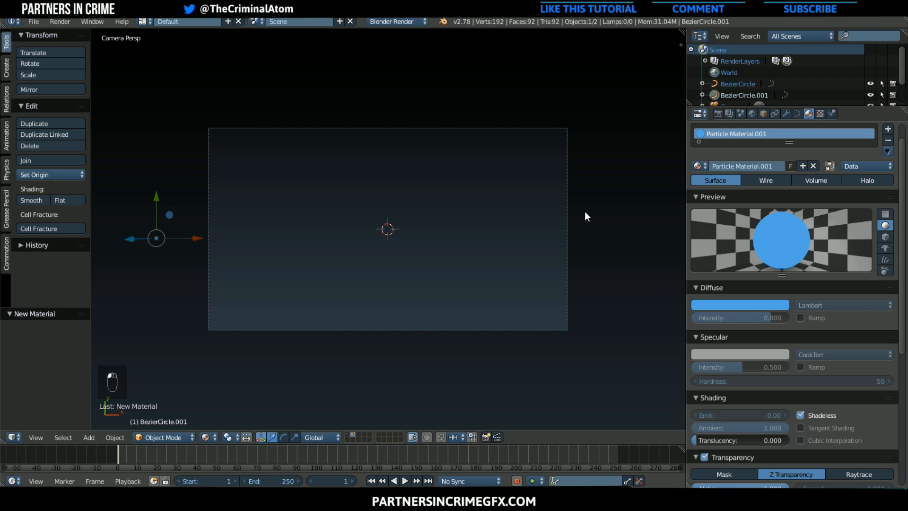
left_click(714, 305)
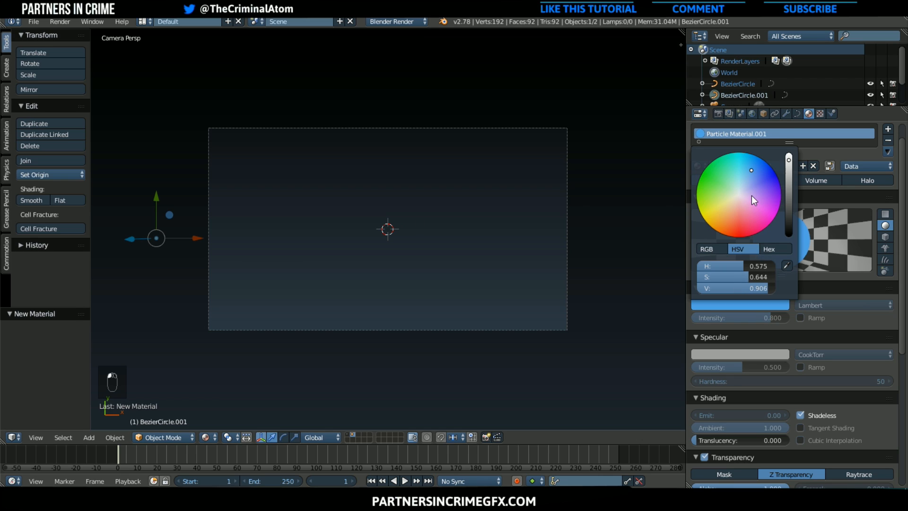
left_click(739, 195)
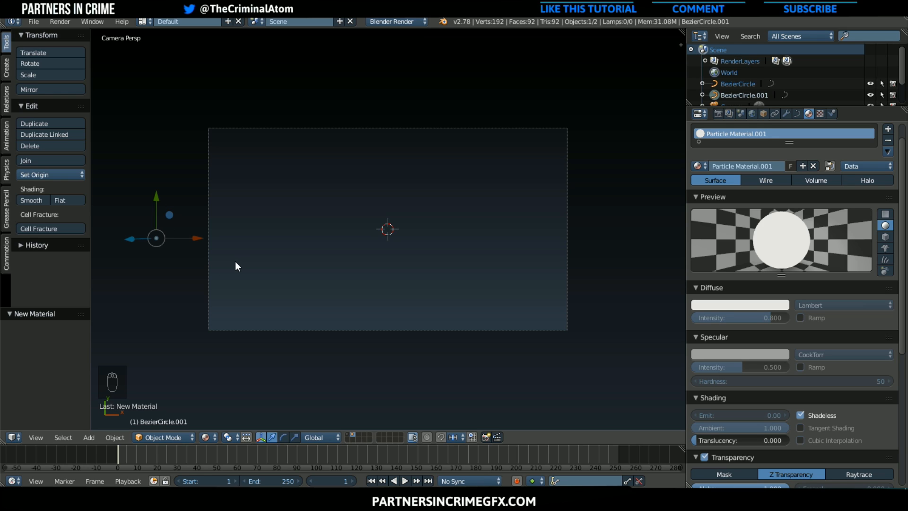
Set the white particle material's pass index to 5
scroll(816, 384, "down", 8)
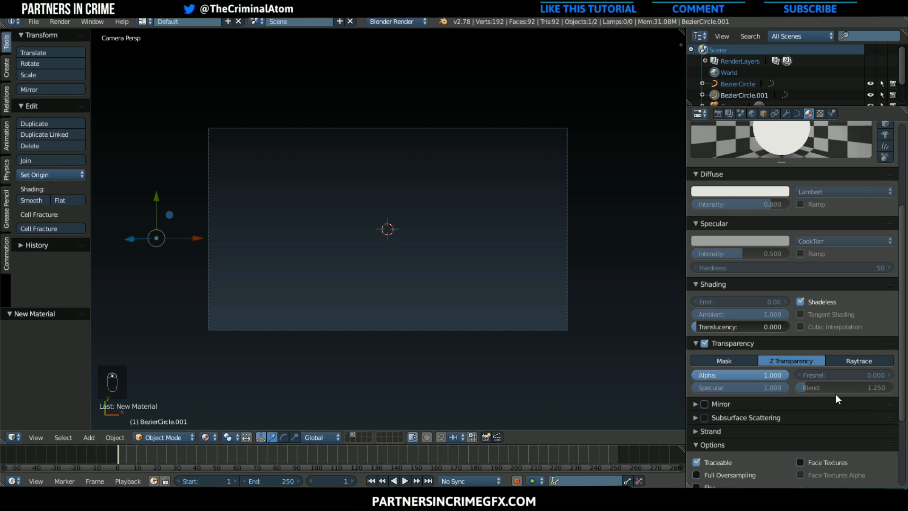
scroll(836, 398, "down", 3)
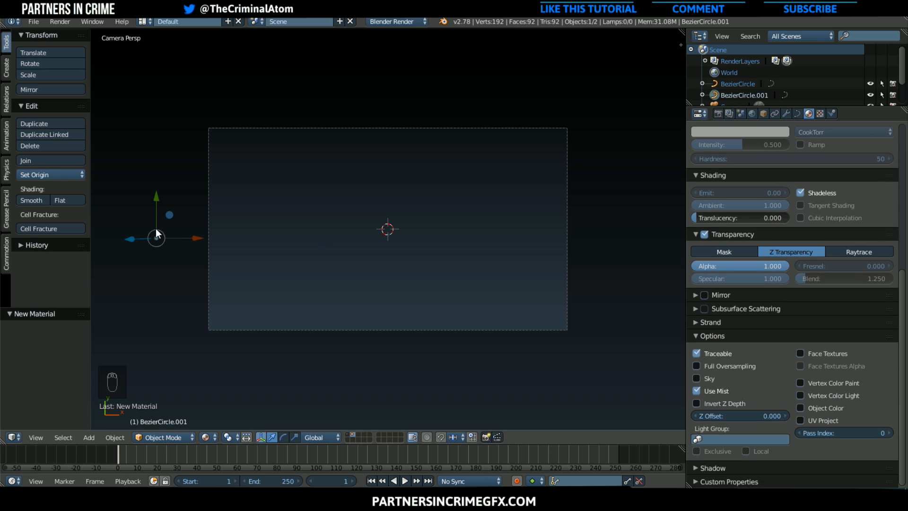
left_click(855, 433)
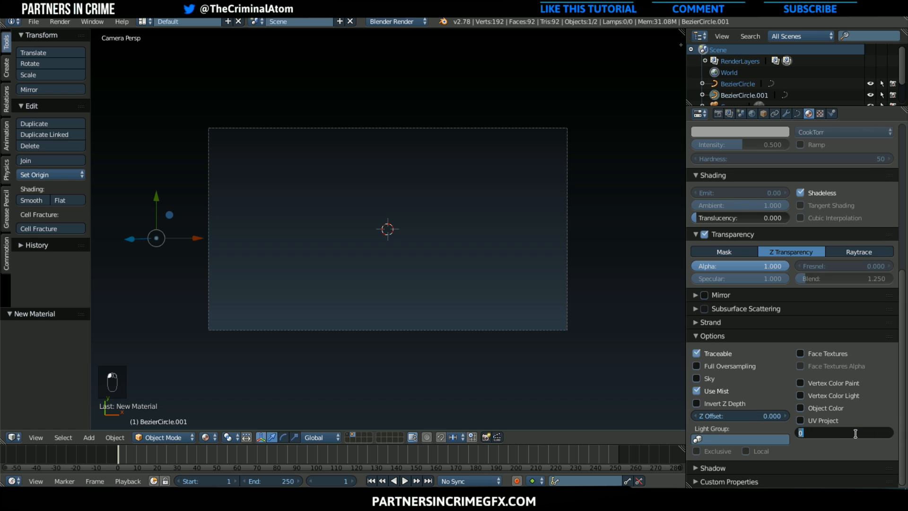
type("5")
key("Return")
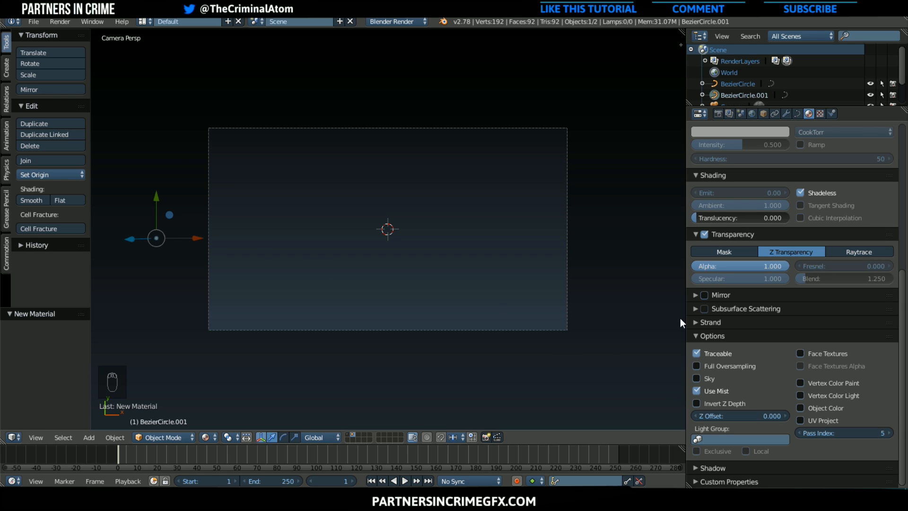
Duplicate the white circle about 0.94 units along X and -0.22 along Y, and scale the copy to about 1.48
scroll(839, 355, "up", 8)
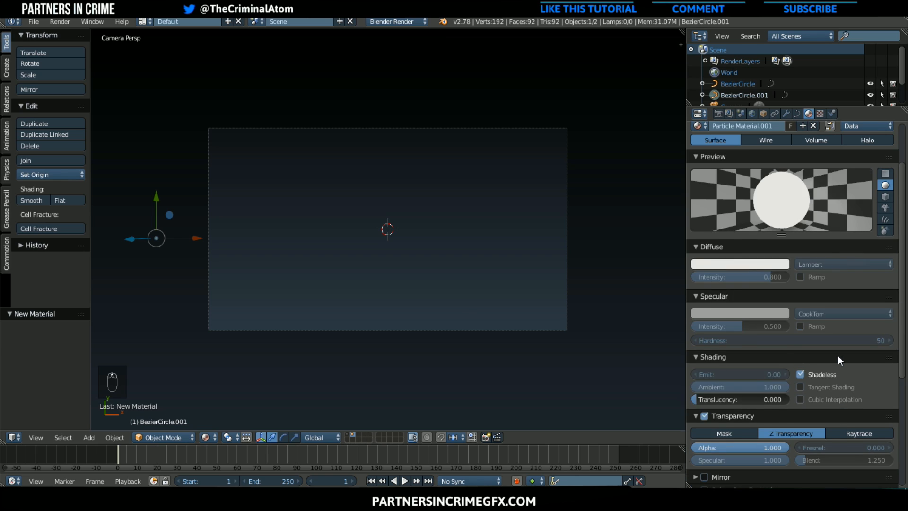
scroll(838, 356, "up", 2)
key("shift+d")
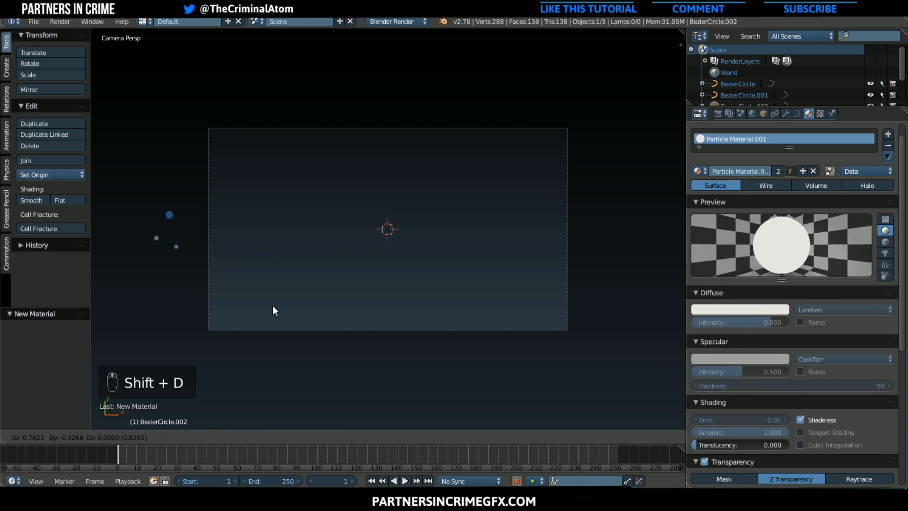
left_click(281, 306)
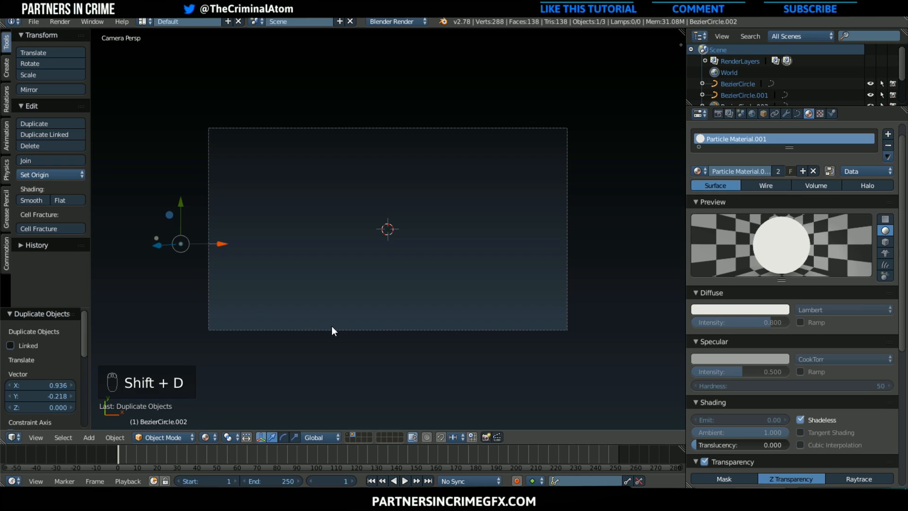
key("s")
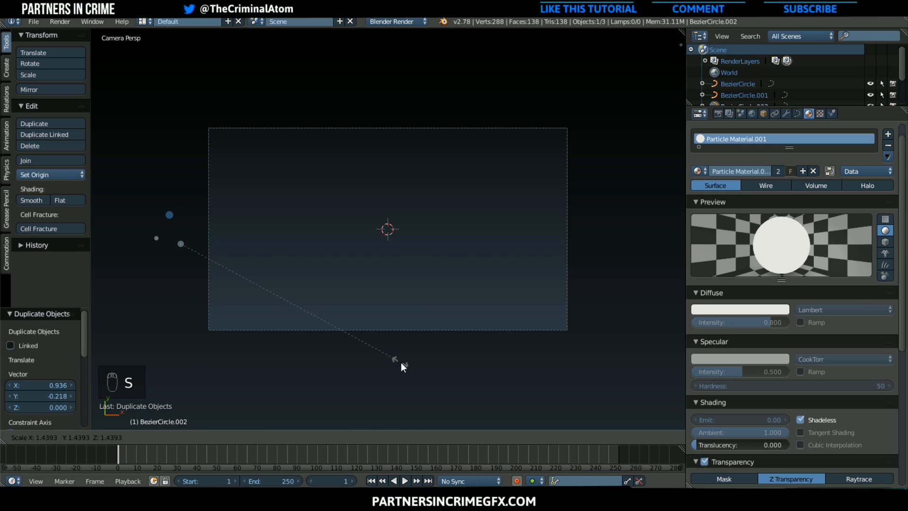
left_click(406, 365)
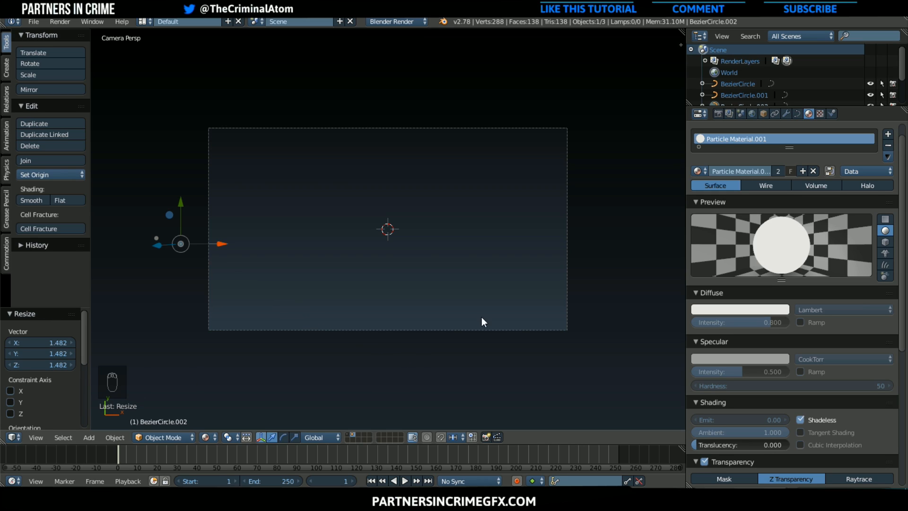
Give the third circle its own material copy and darken its diffuse color to a dark gray with value about 0.29
left_click(802, 169)
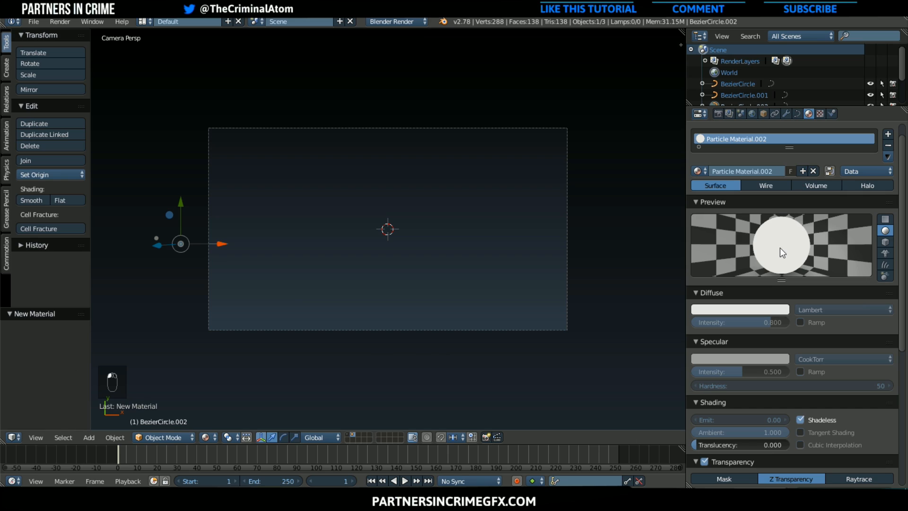
left_click(772, 309)
left_click_drag(776, 165, 791, 216)
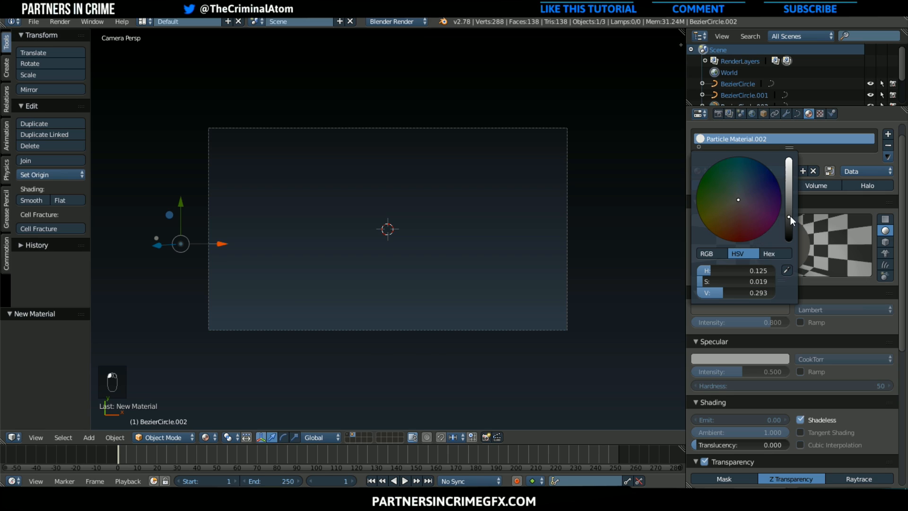
Set the dark gray particle material's pass index to 6
scroll(848, 393, "down", 10)
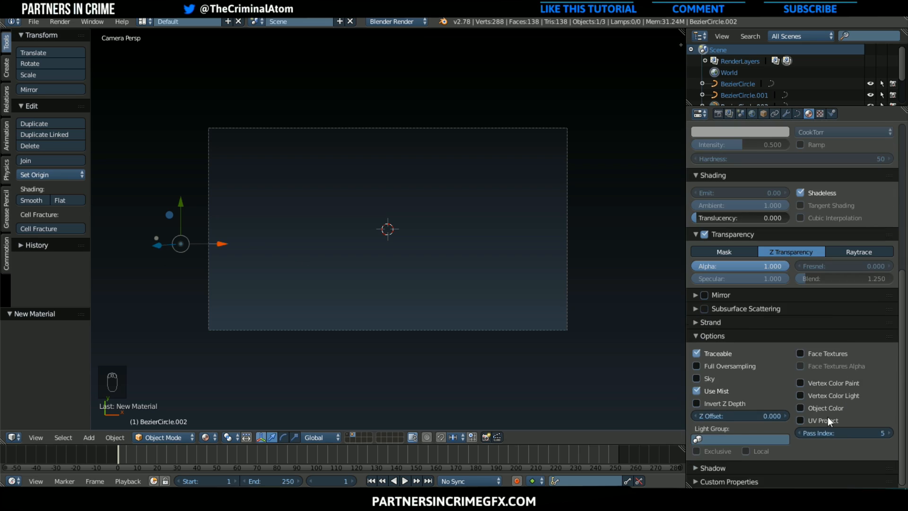
left_click(835, 432)
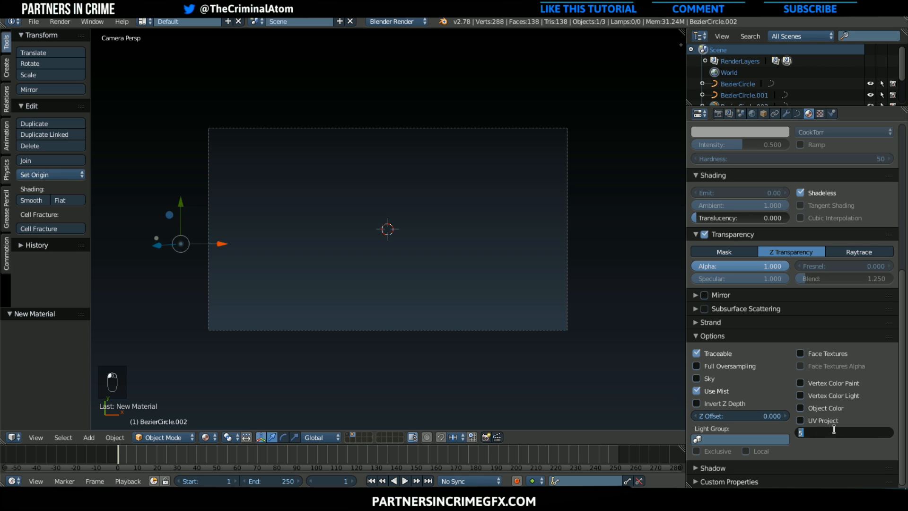
type("6")
key("Return")
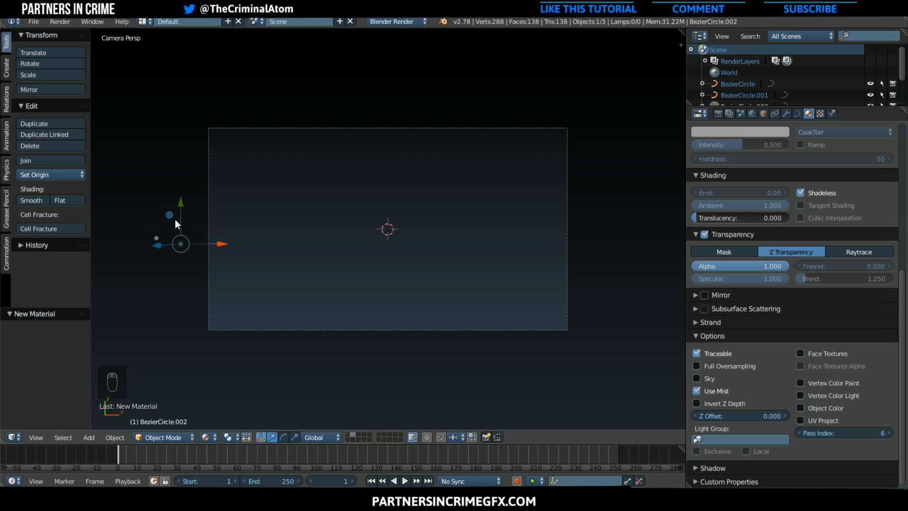
Set the timeline playback to AV-sync and the render frame rate to 60 fps
scroll(175, 219, "up", 1)
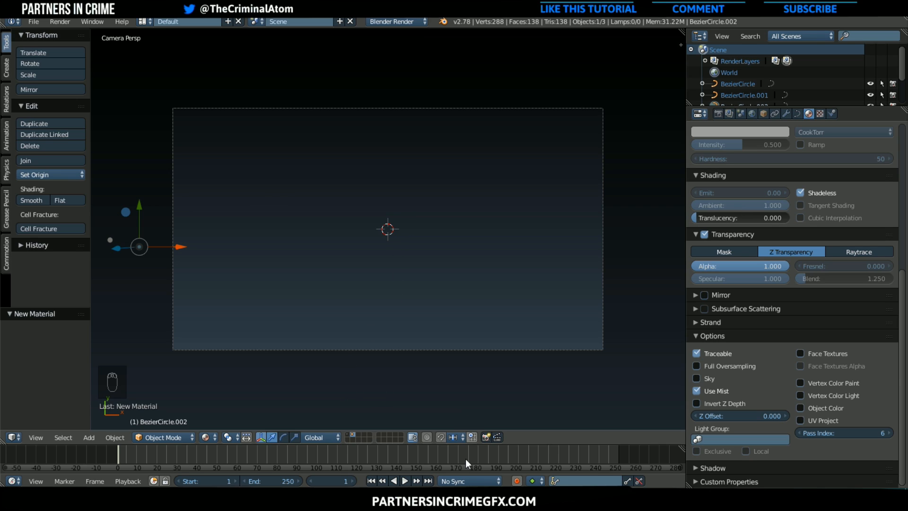
left_click(468, 482)
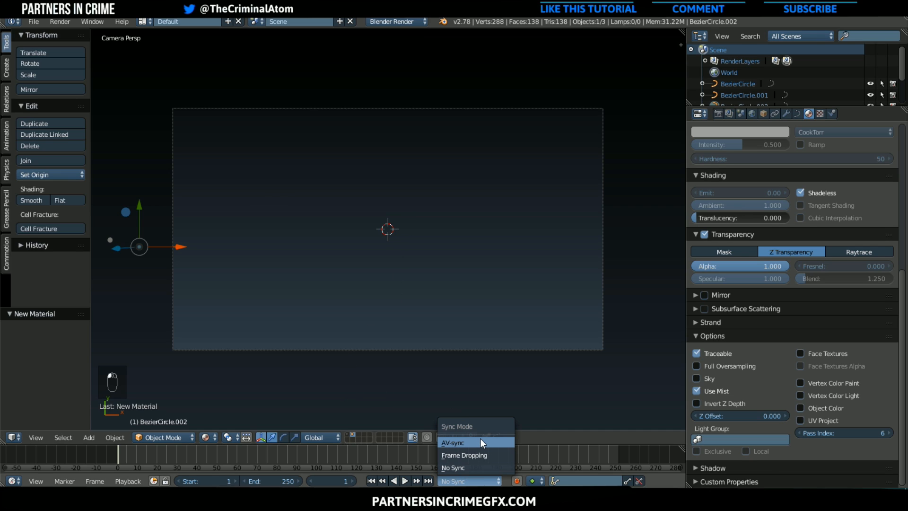
left_click(491, 443)
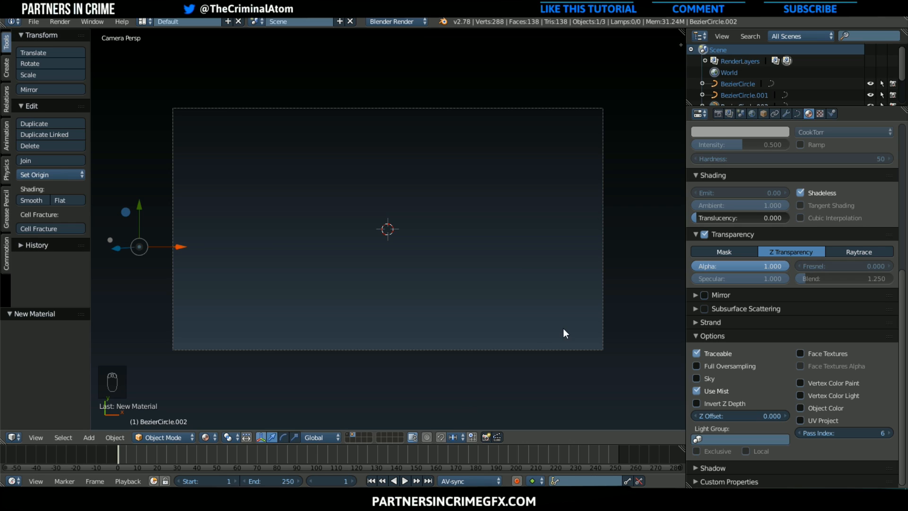
left_click(719, 116)
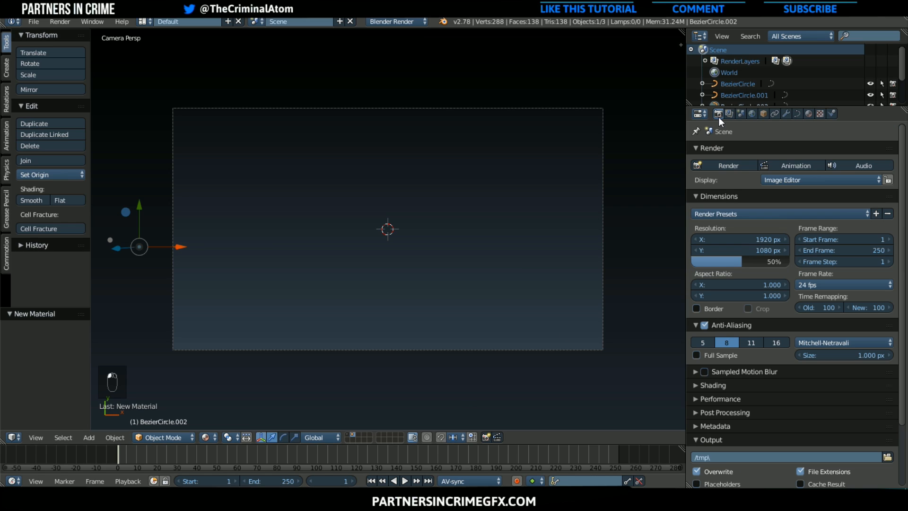
left_click(836, 285)
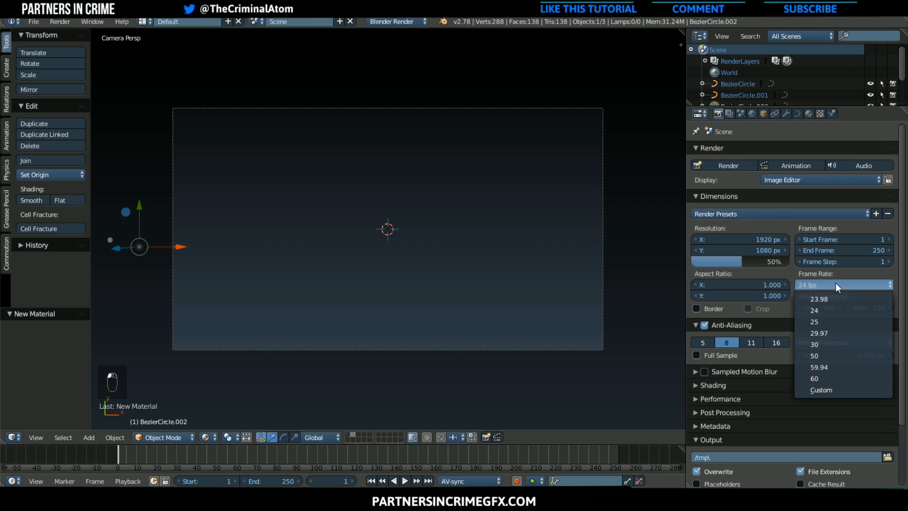
left_click(819, 378)
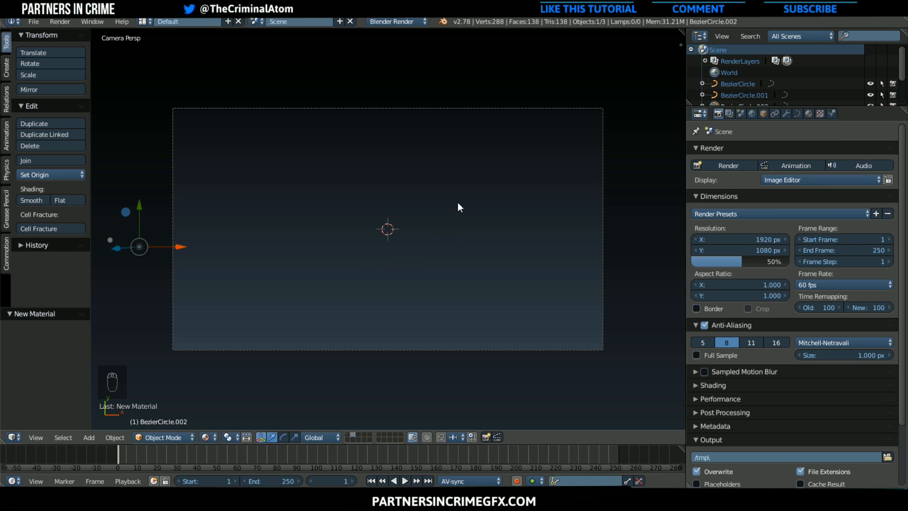
Add a plane at the scene origin and give it a Subdivision Surface modifier with 3 view subdivisions
key("shift+a")
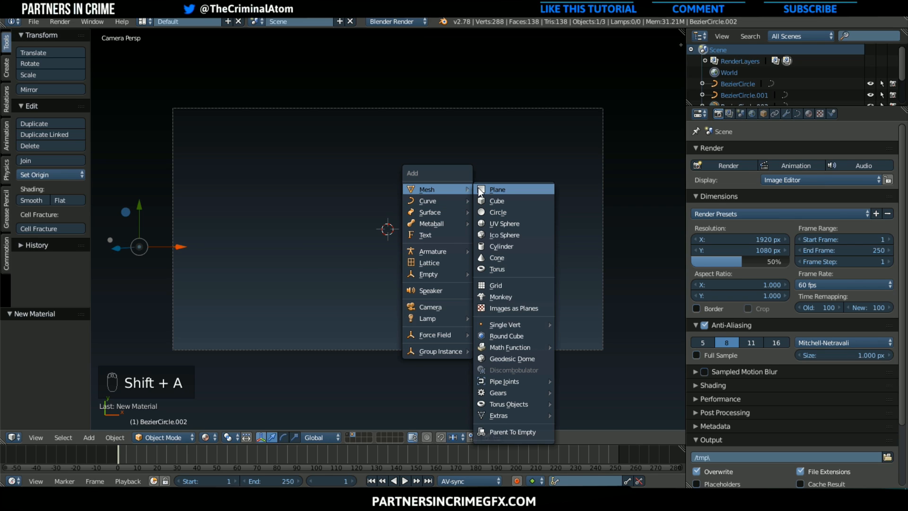
left_click(478, 189)
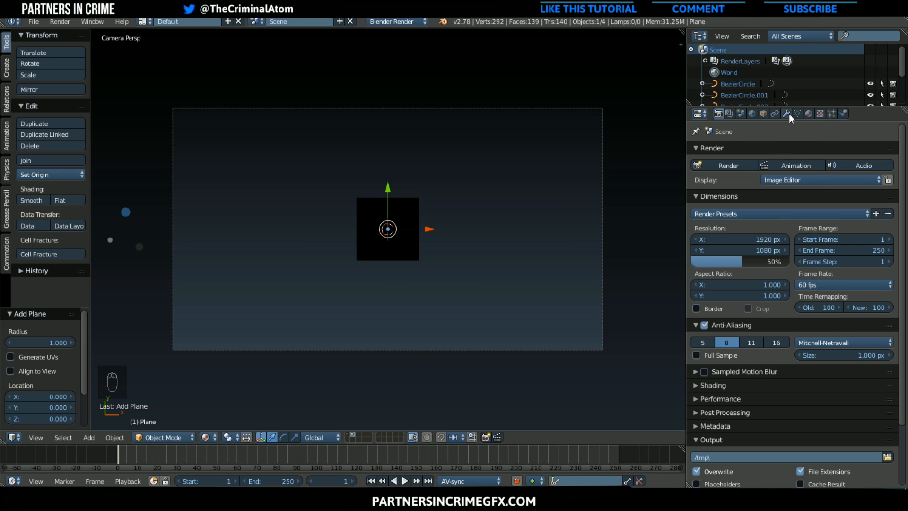
left_click(789, 113)
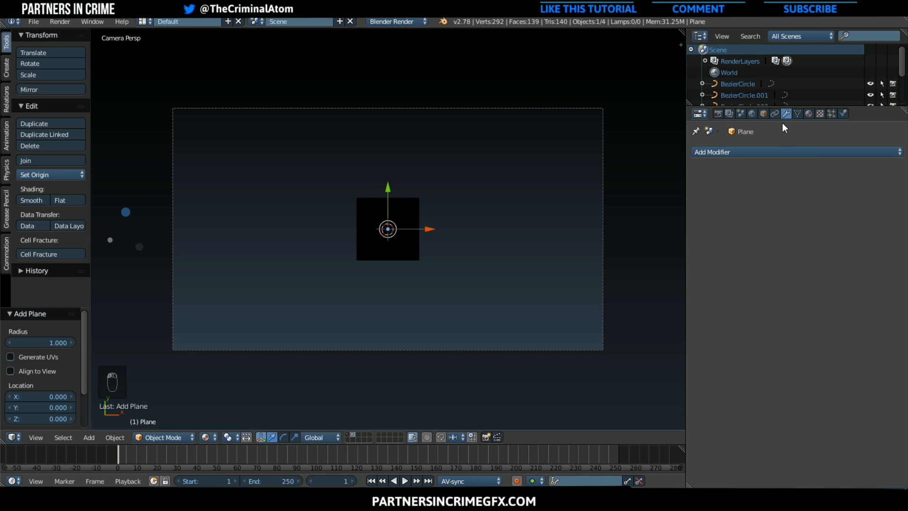
left_click(777, 151)
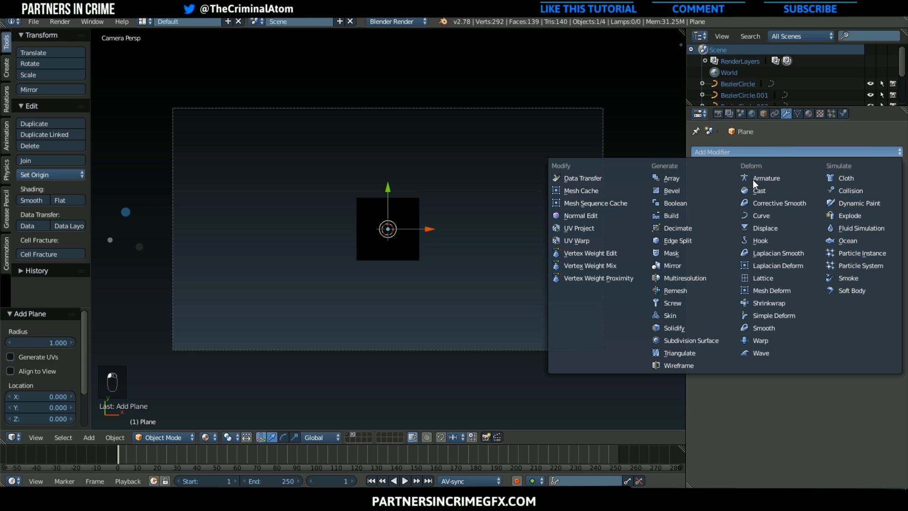
left_click(719, 341)
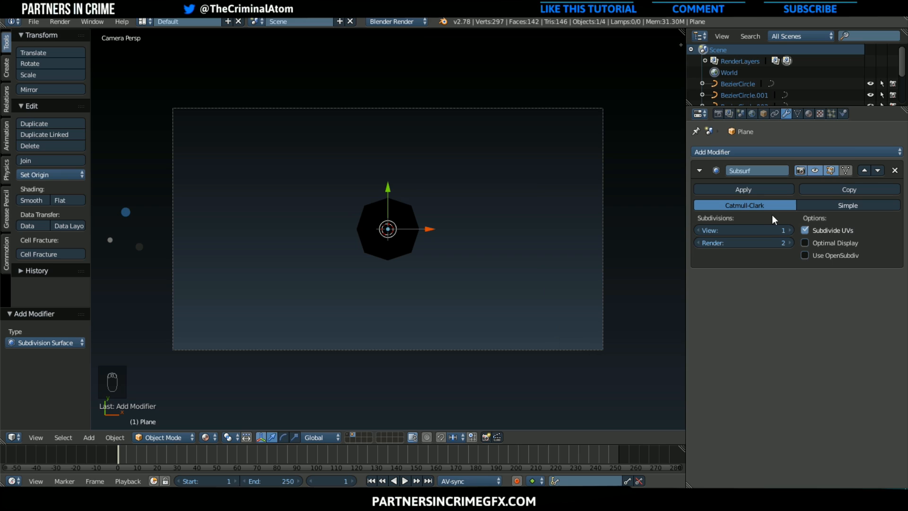
left_click(765, 230)
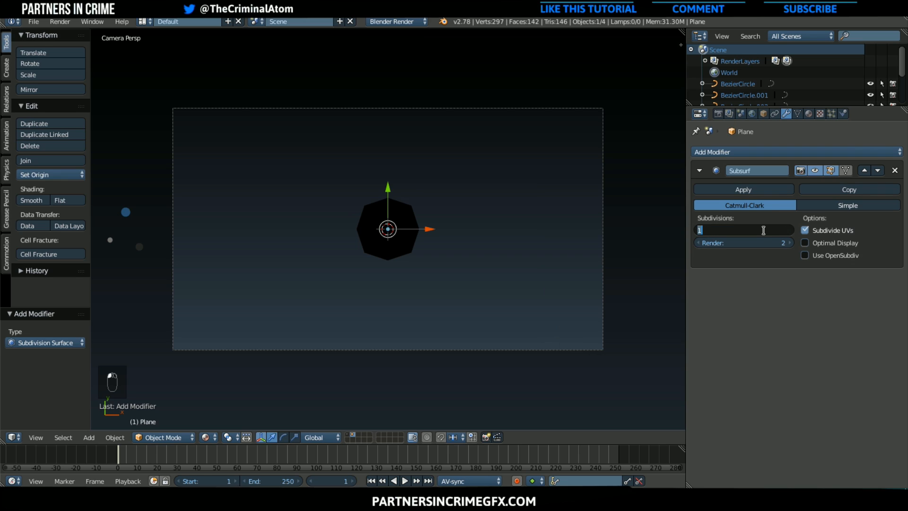
type("3")
key("Return")
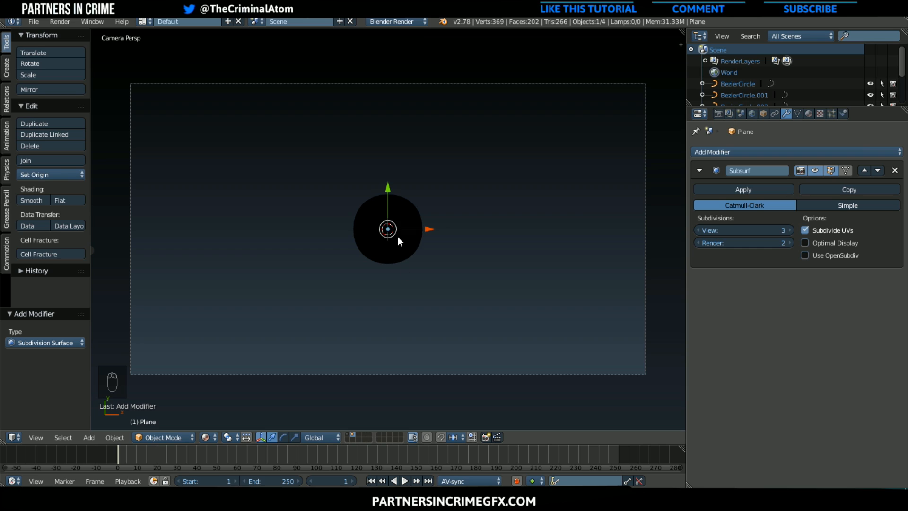
Inspect the plane's mesh in wireframe, apply its Subdivision Surface modifier, and switch the viewport to solid shading
scroll(398, 237, "up", 2)
scroll(393, 218, "down", 3)
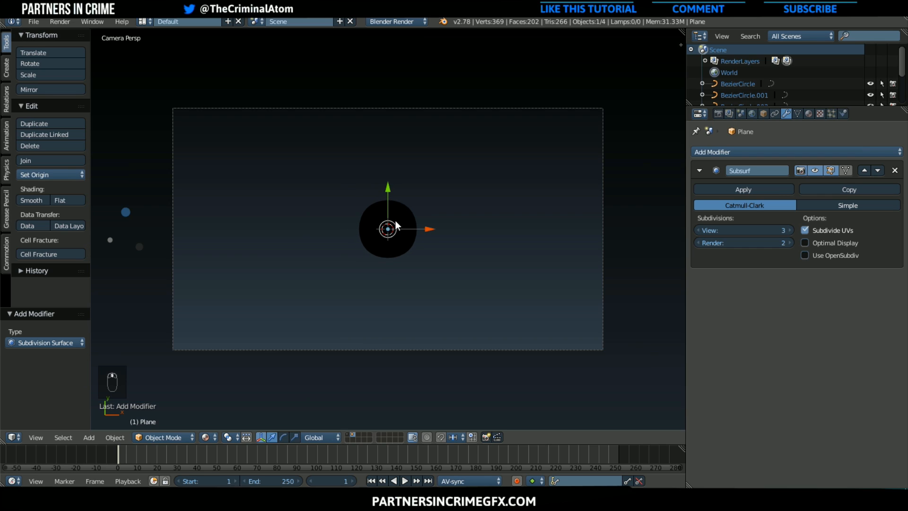
scroll(396, 226, "up", 1)
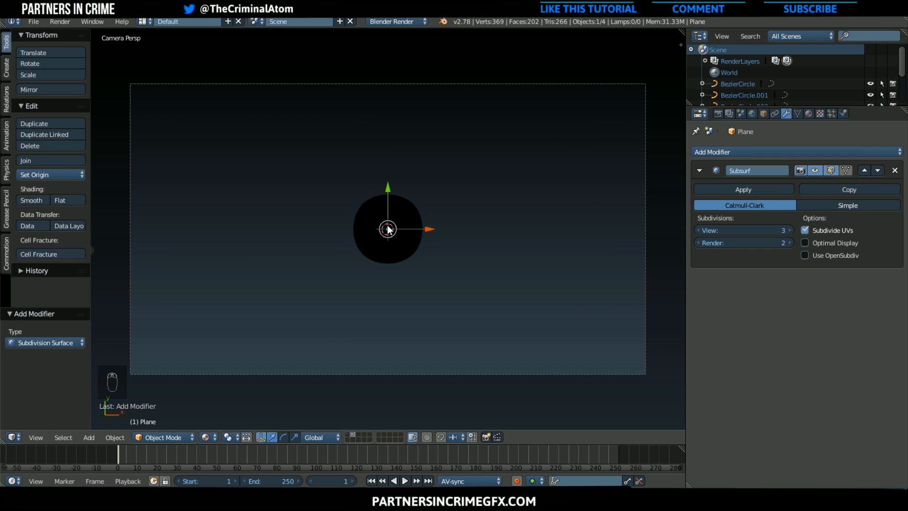
key("z")
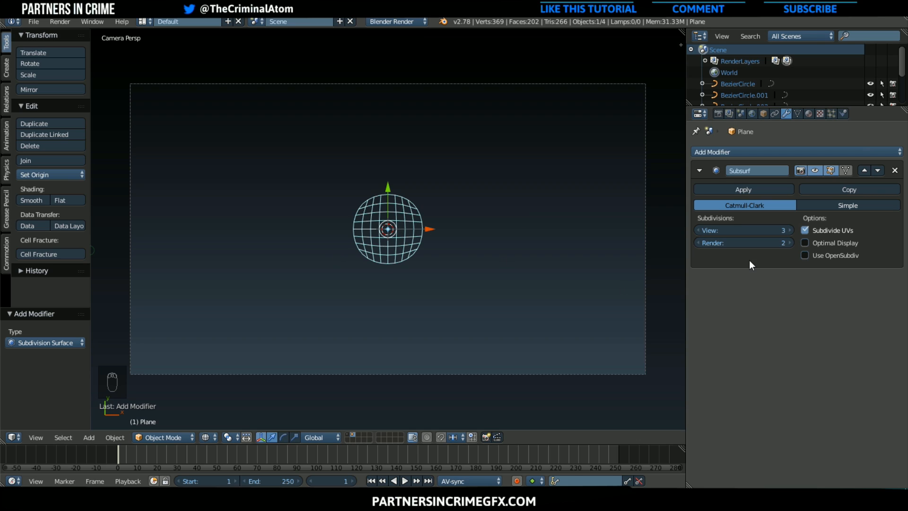
left_click(762, 189)
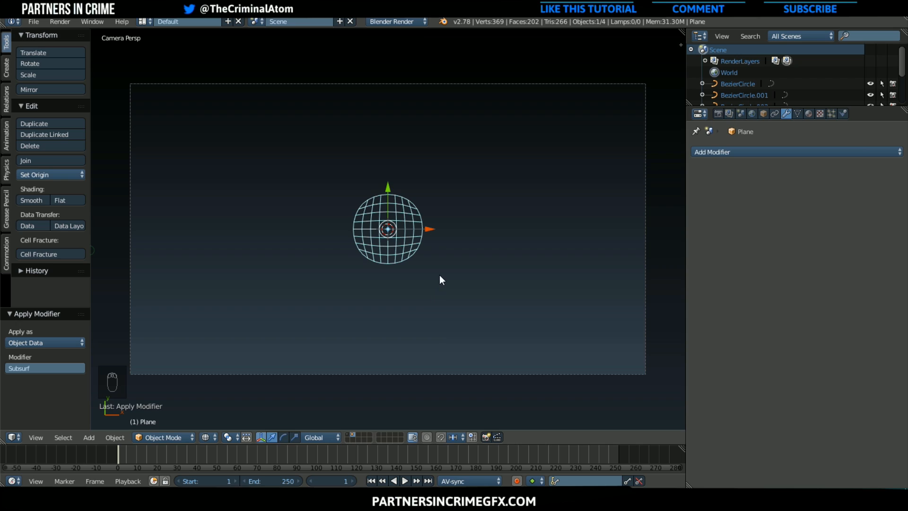
key("z")
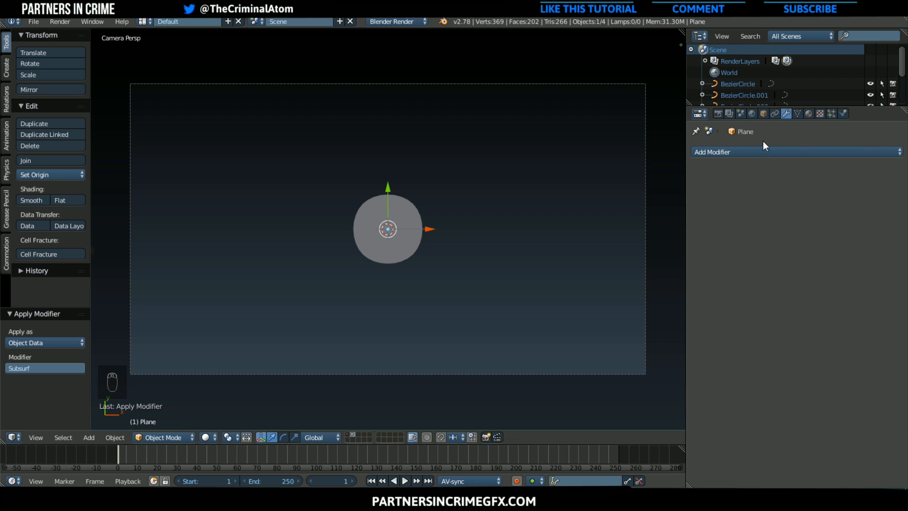
Give the plane a new material with Z Transparency and an alpha of 0.248, and switch the viewport to Material shading
left_click(810, 115)
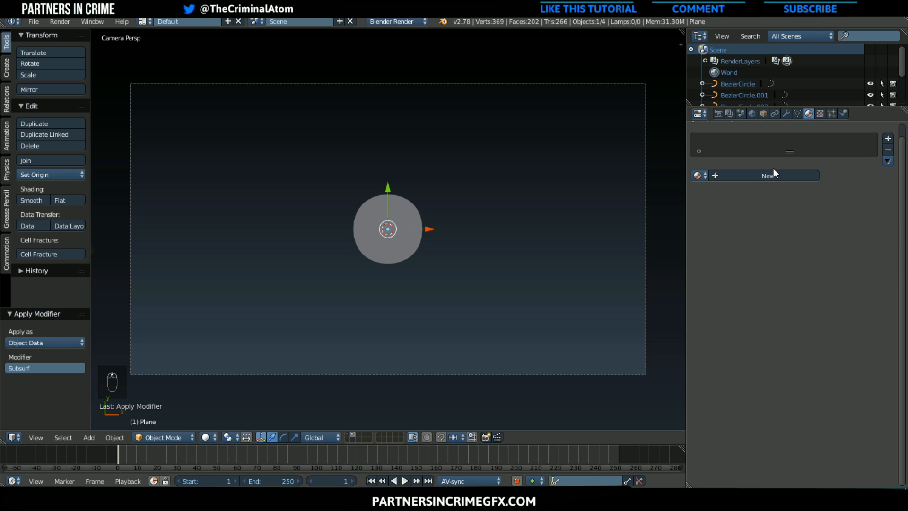
left_click(773, 176)
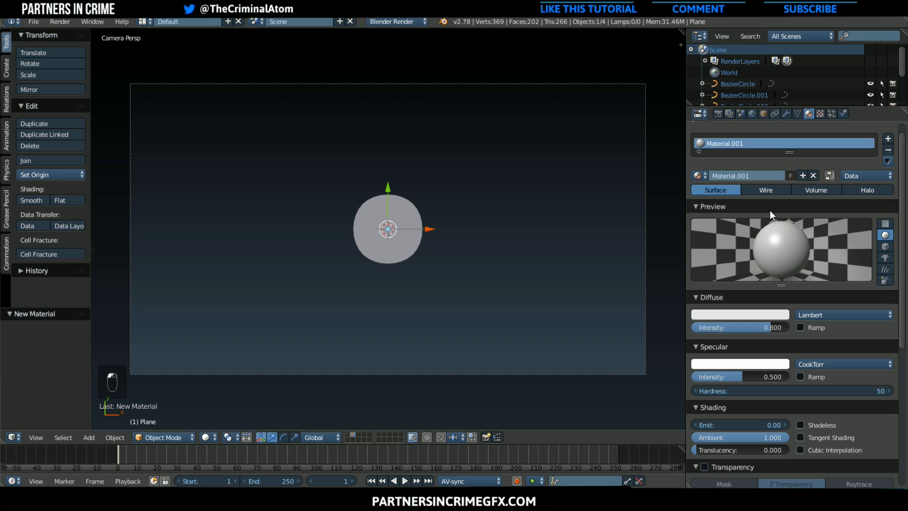
left_click(704, 467)
scroll(719, 454, "down", 3)
mouse_move(750, 431)
left_mouse_down()
mouse_move(668, 431)
mouse_move(676, 431)
left_mouse_up()
left_click(206, 437)
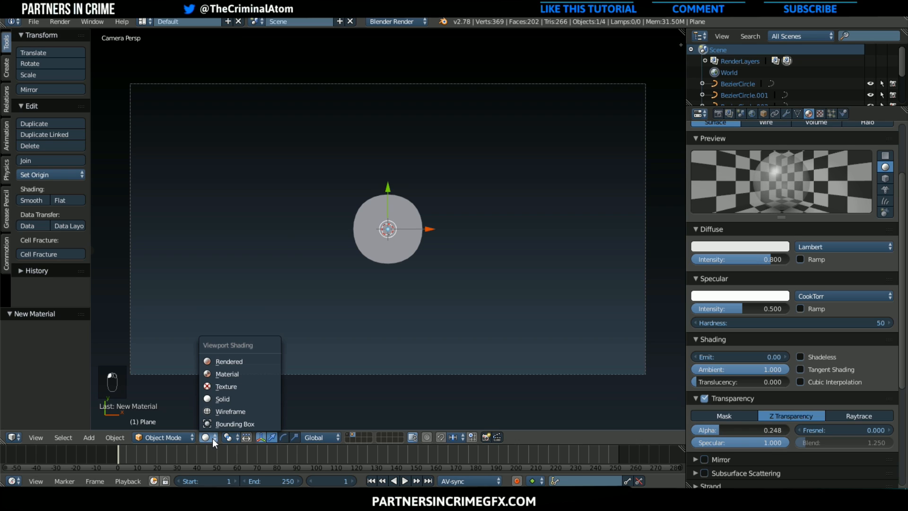
left_click(229, 375)
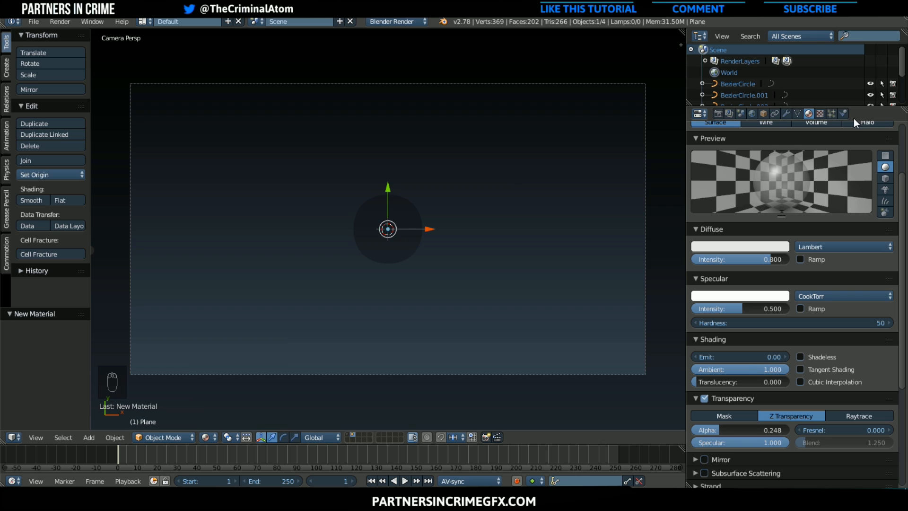
Add an emitter particle system to the plane and render its particles as the Particle Group objects
left_click(833, 119)
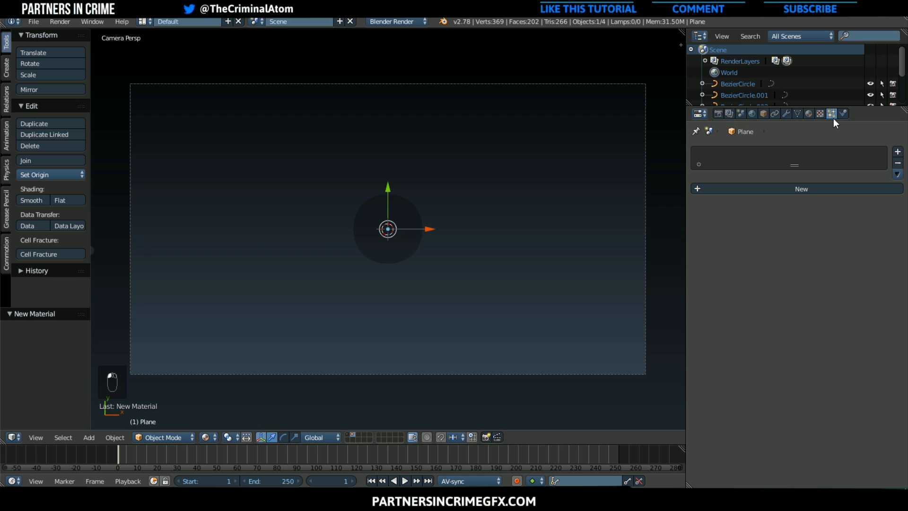
left_click(809, 186)
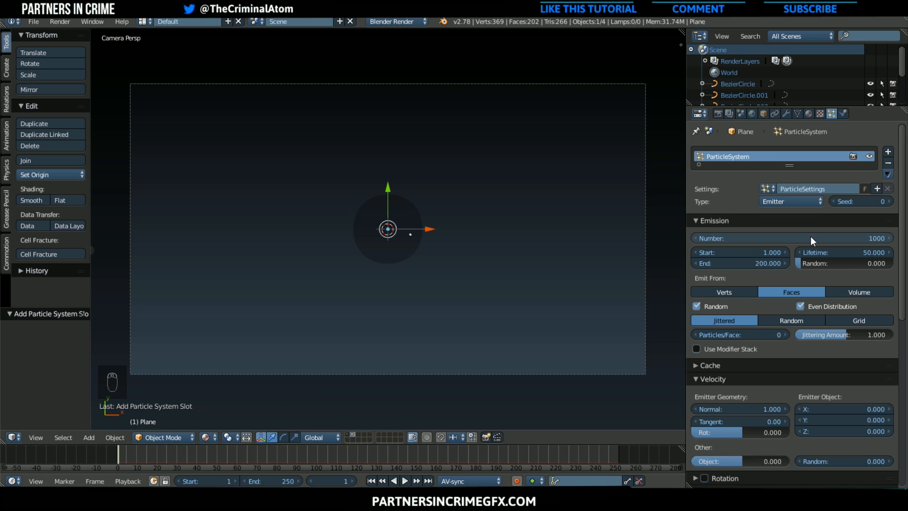
scroll(800, 308, "down", 6)
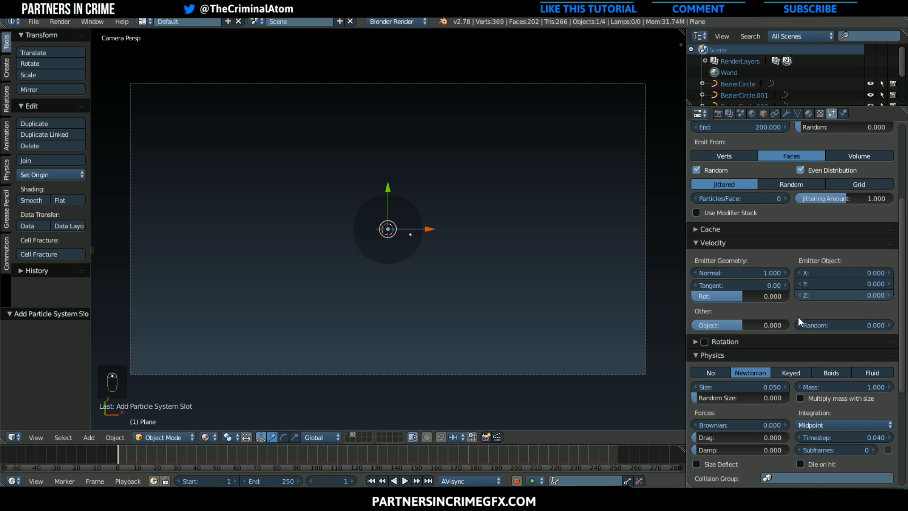
scroll(798, 317, "down", 8)
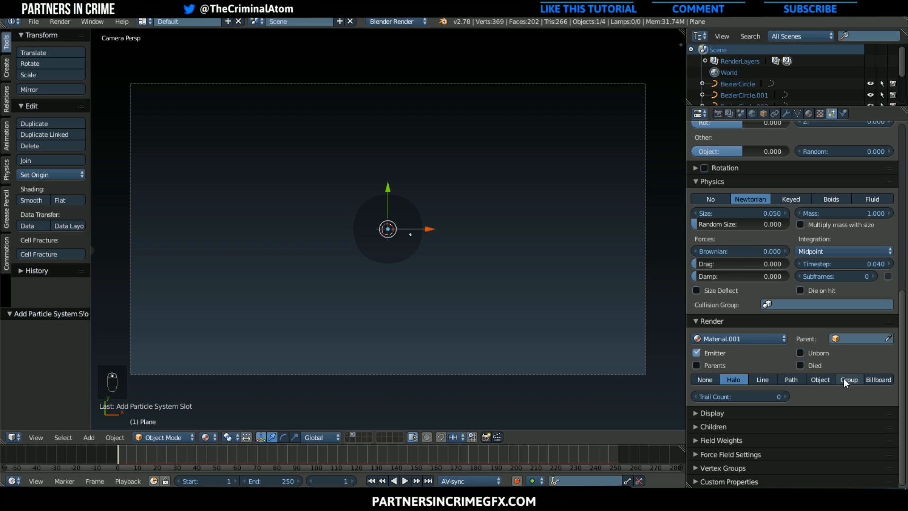
left_click(846, 381)
left_click(809, 394)
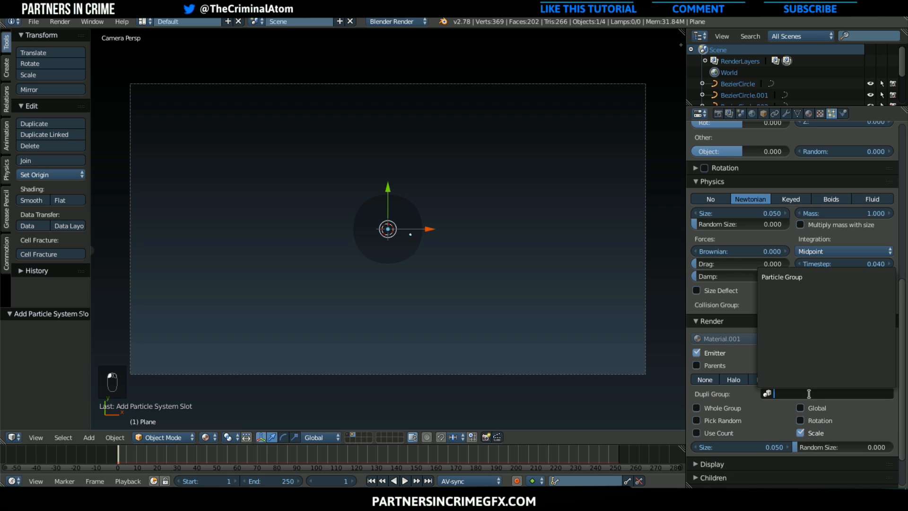
left_click(796, 278)
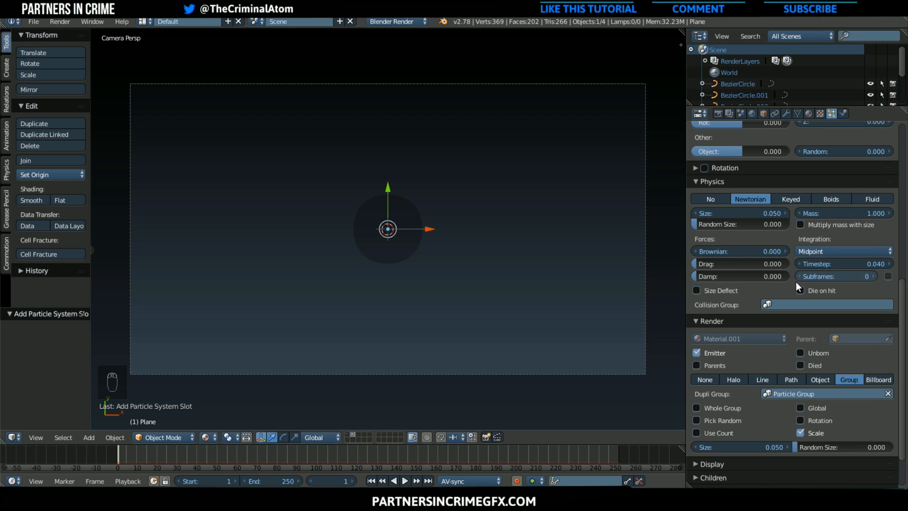
Set the particle size to 0.6 and enable Rotation for the group instances
scroll(726, 426, "down", 1)
left_click_drag(726, 425, 776, 425)
left_click(801, 398)
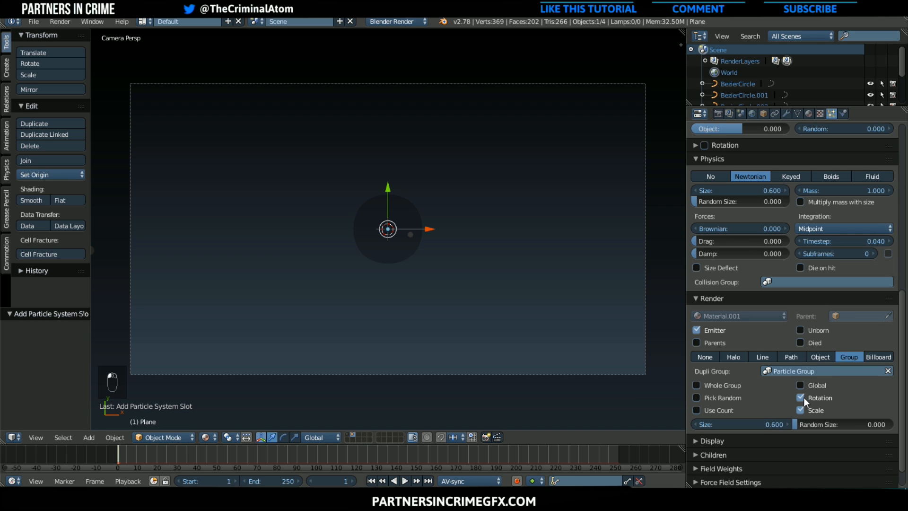
Play the animation from the start to preview the particle emission
scroll(560, 371, "down", 3)
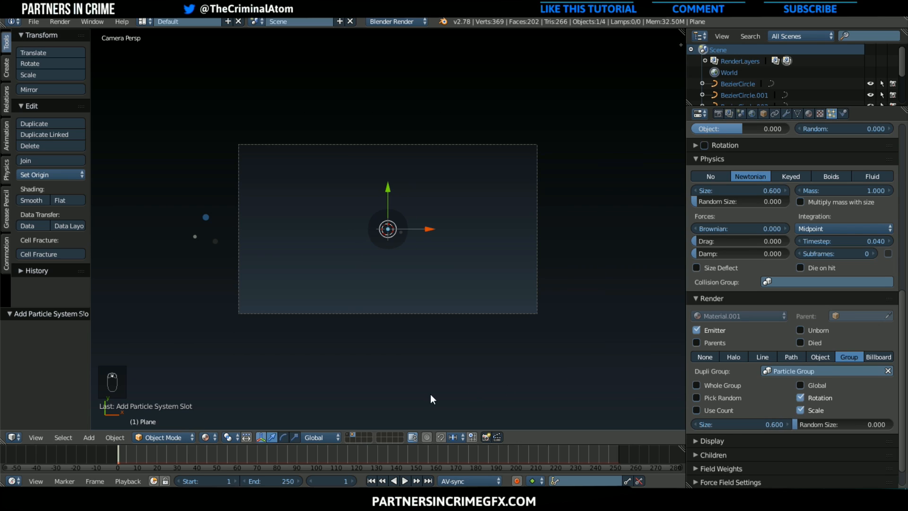
scroll(407, 397, "up", 2)
left_click(109, 456)
key("alt+a")
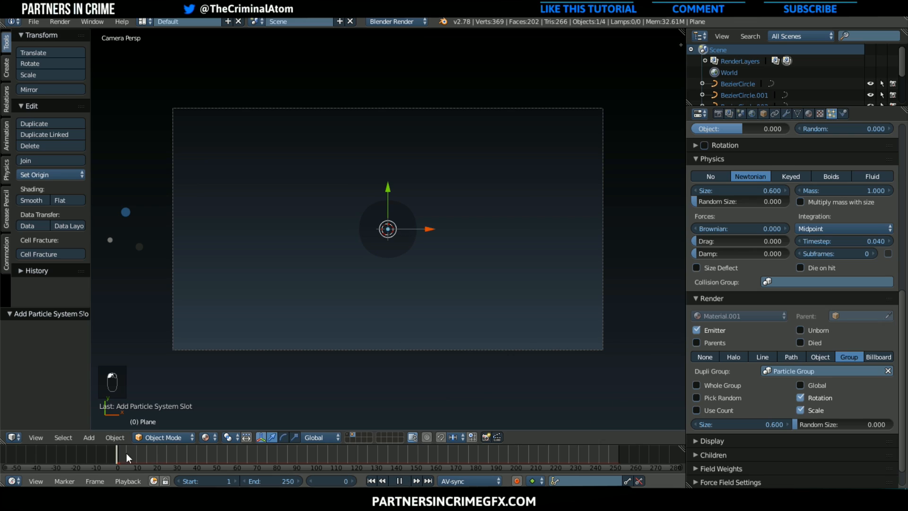
key("alt+a")
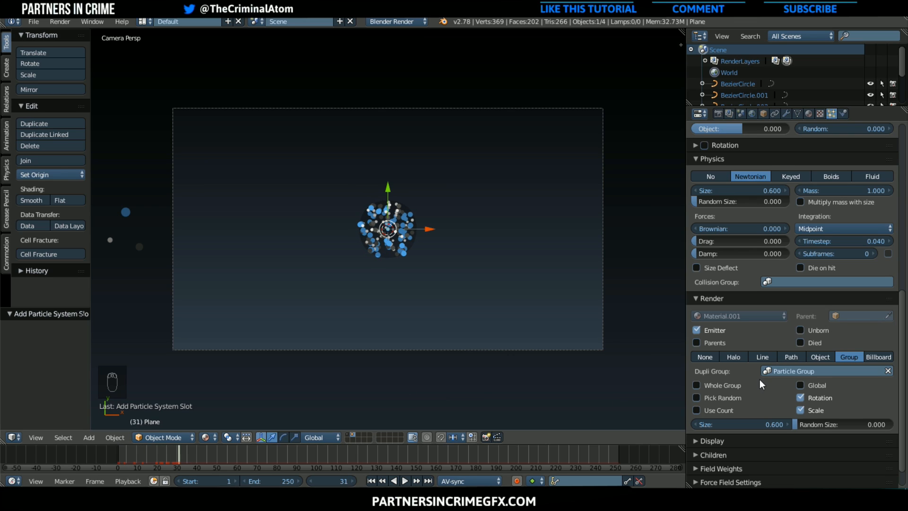
Set the particle system's gravity field weight to 0 and play the animation to check the particles
scroll(762, 441, "down", 2)
left_click(734, 445)
scroll(740, 456, "down", 2)
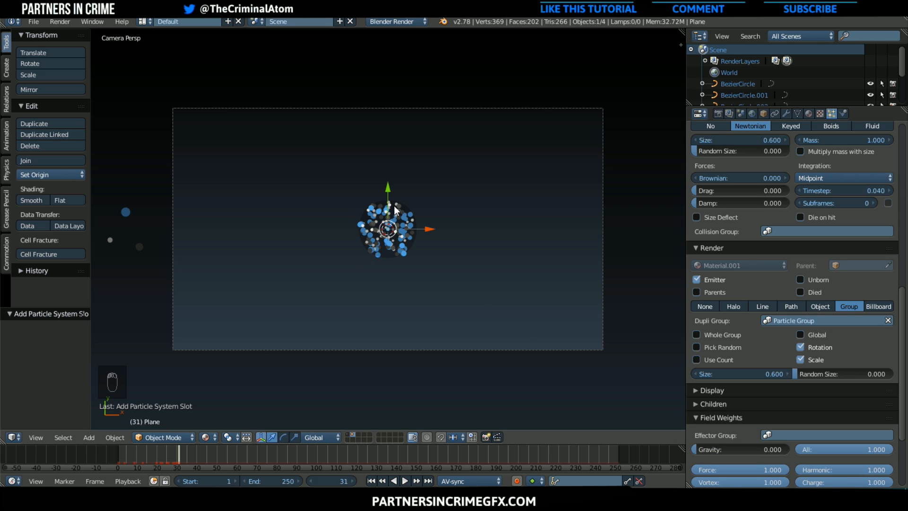
key("alt+a")
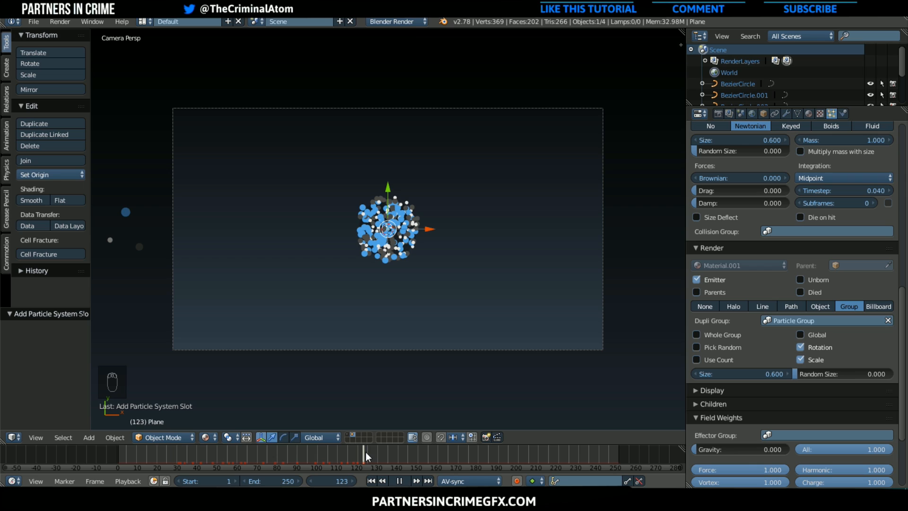
left_click_drag(254, 469, 409, 459)
key("alt+a")
Set the emitter geometry's Normal velocity to 0
scroll(814, 377, "up", 15)
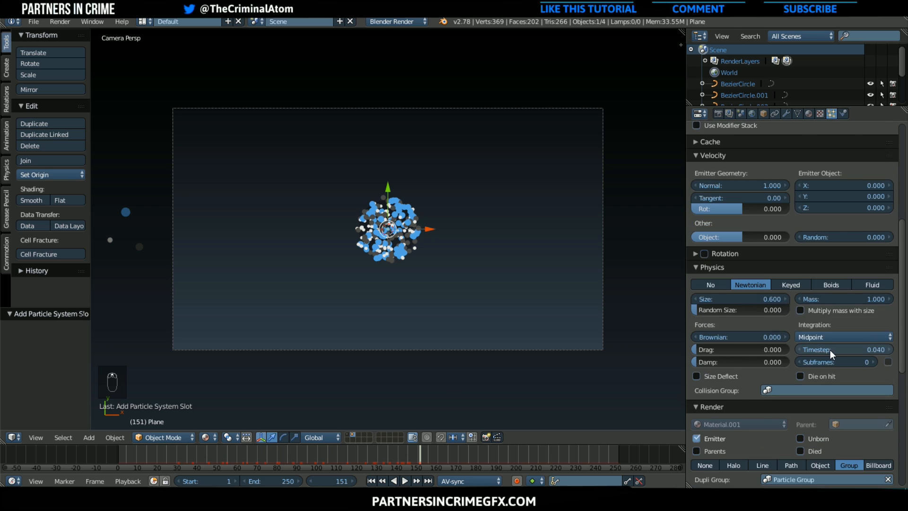
left_click(757, 343)
type("0")
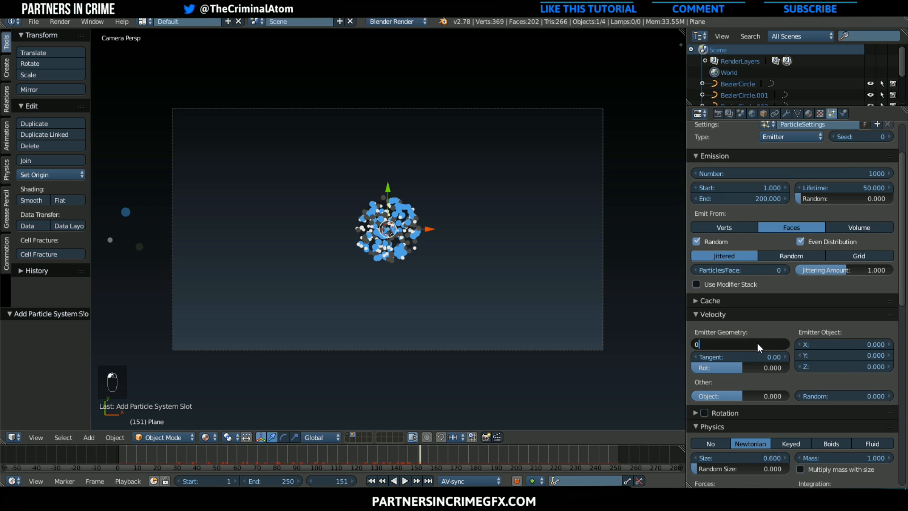
key("Return")
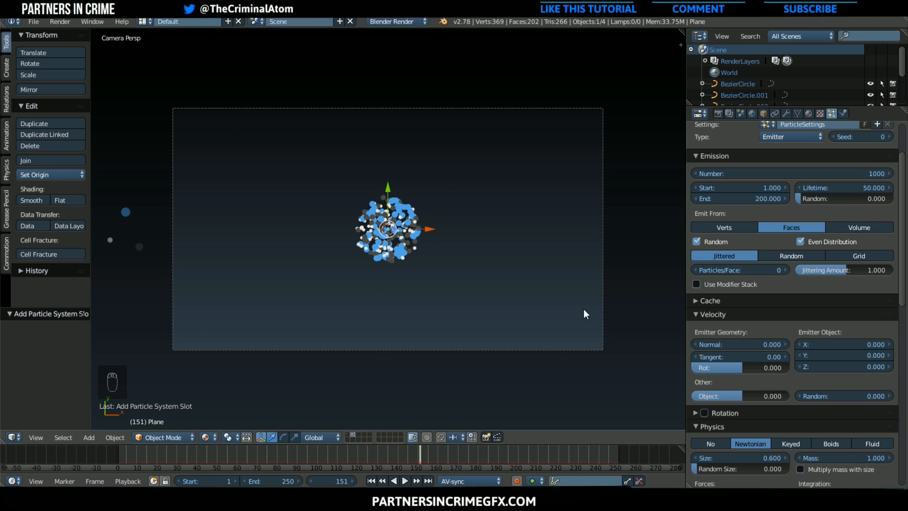
Move the emitter plane about -5.73 in X and -2.85 in Y to the camera frame's lower-left corner, and replay the animation
key("g")
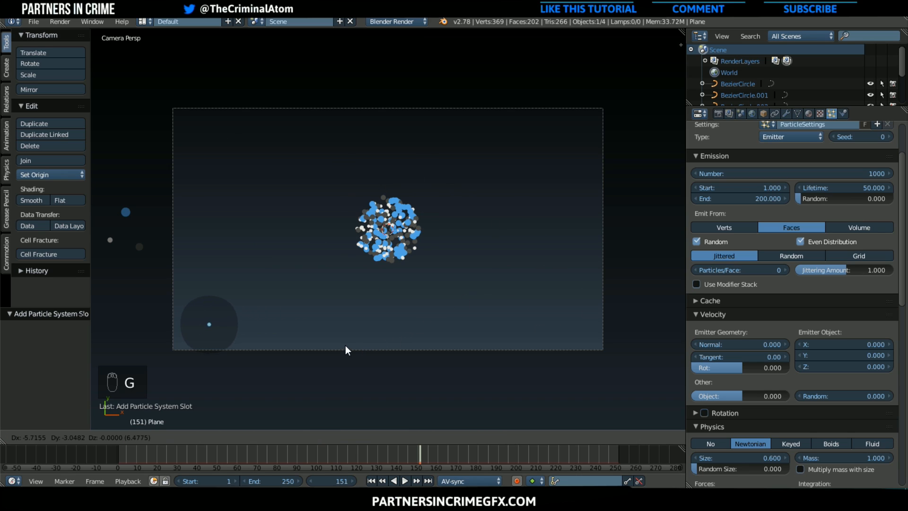
left_click(342, 350)
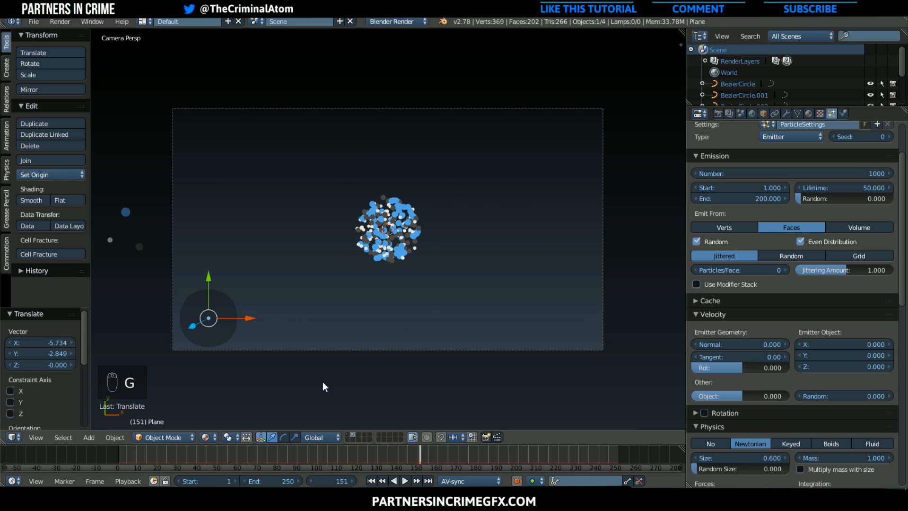
left_click(107, 452)
left_click(405, 481)
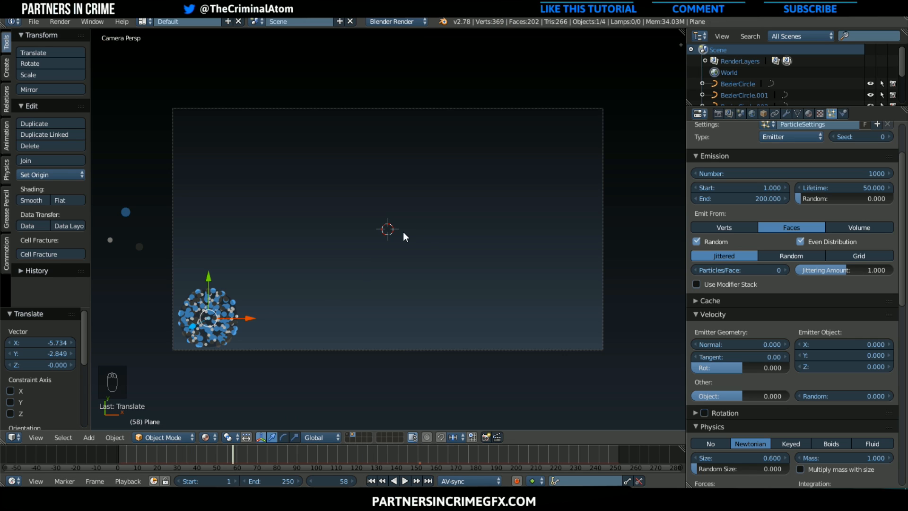
Add a Wind force field at the scene origin and rotate it freely until its arrow aims diagonally toward the frame's upper-right corner
key("shift+a")
mouse_move(391, 358)
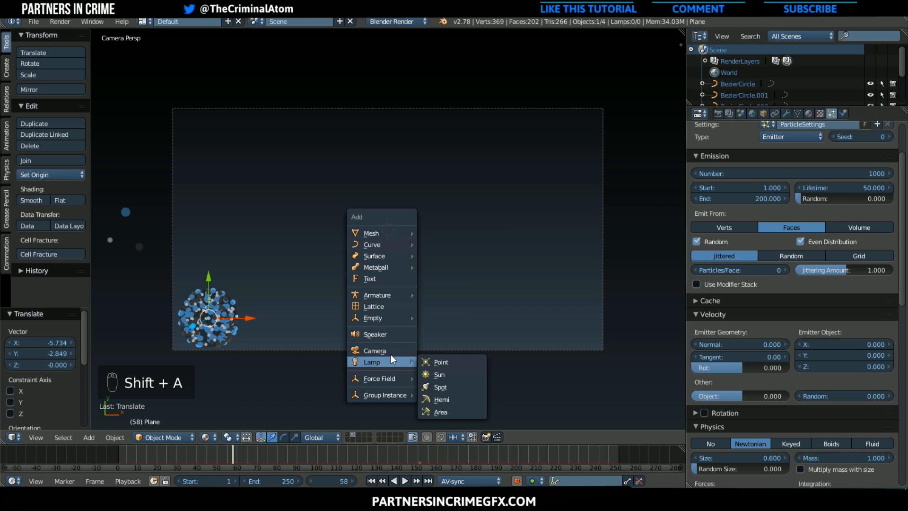
mouse_move(389, 380)
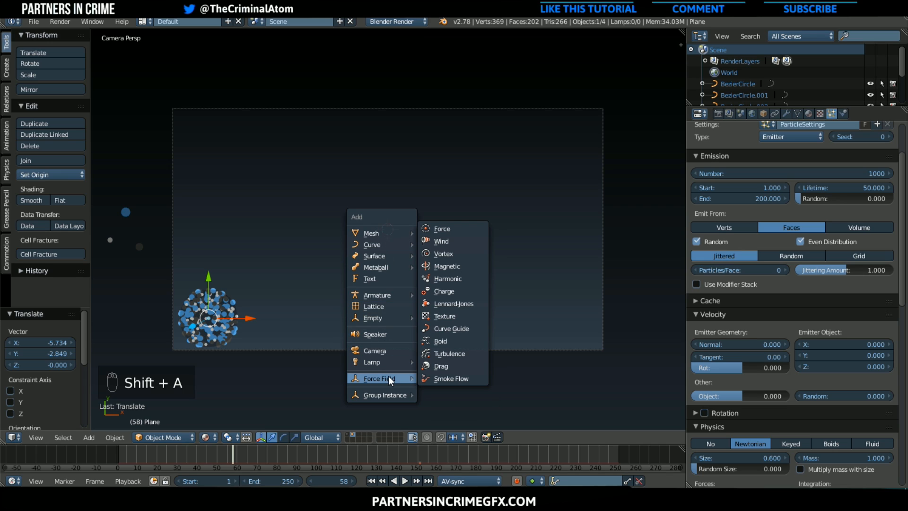
left_click(446, 242)
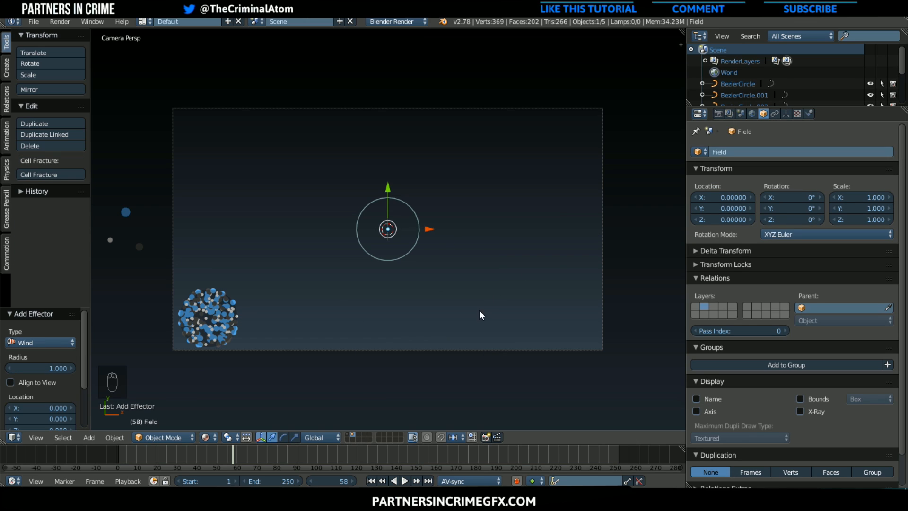
key("r")
key("r")
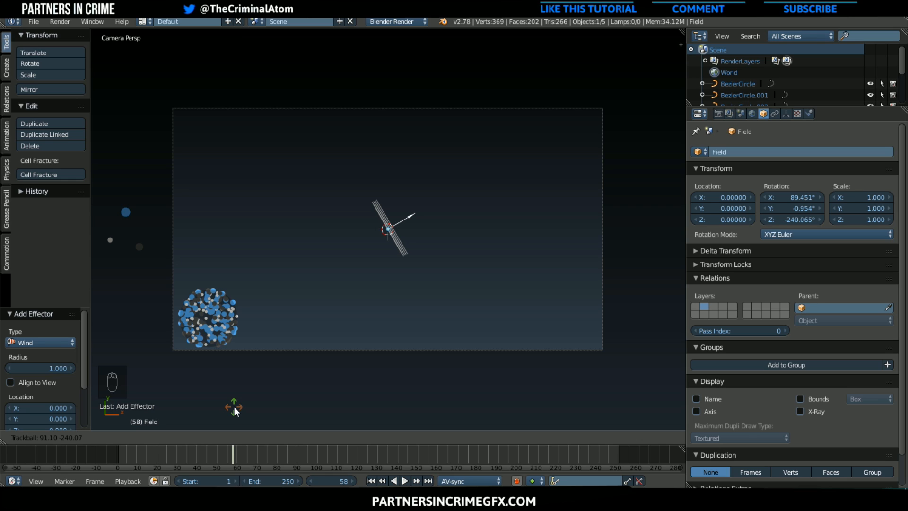
left_click(234, 407)
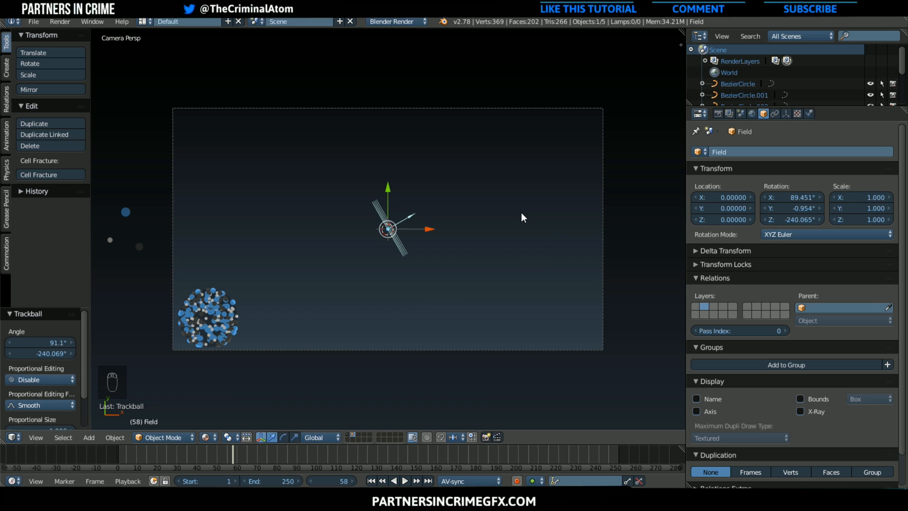
Move the wind field onto the emitter plane, about X -5.86 and Y -2.96, and play the animation from the start
key("g")
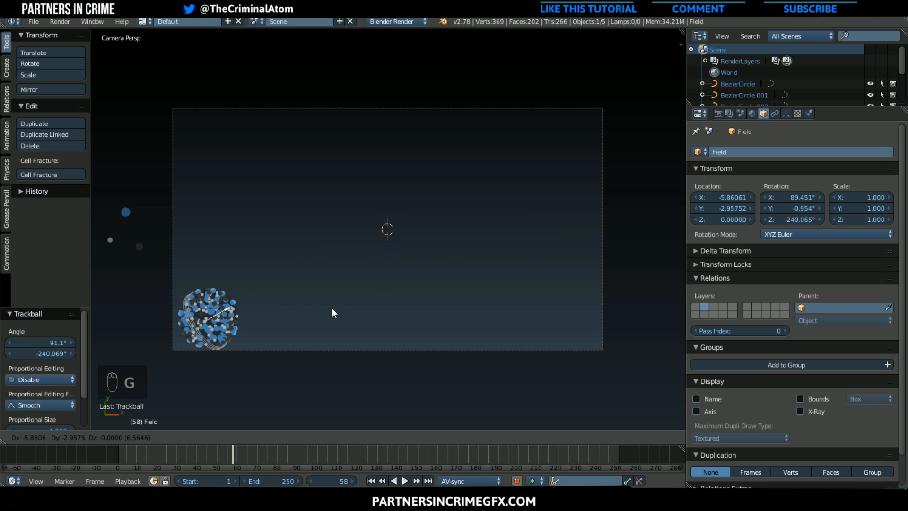
left_click(331, 308)
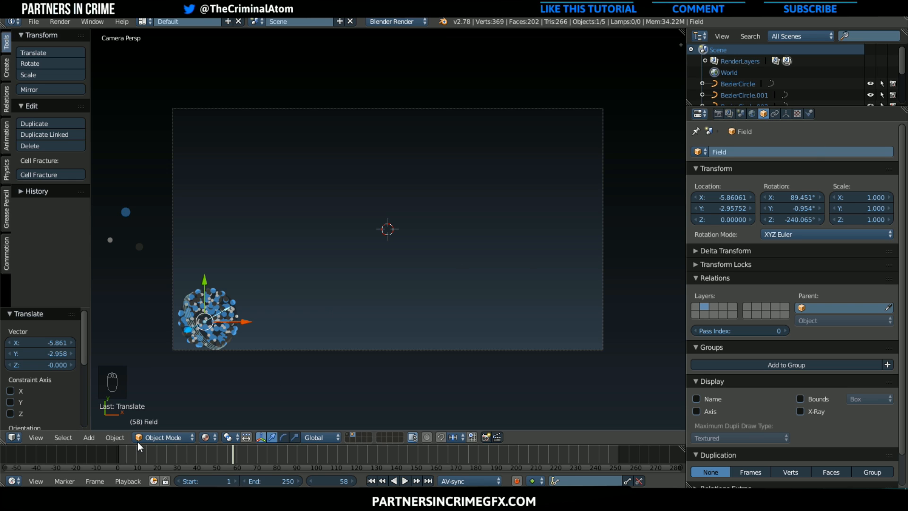
left_click(95, 455)
key("alt+a")
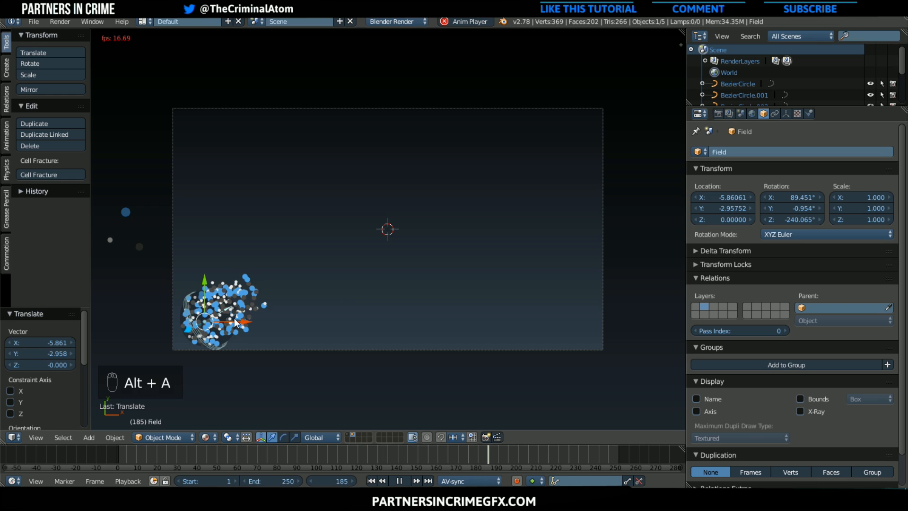
Set the emitter plane's particle lifetime to 500000 and stop the animation after checking the stream
right_click(185, 328)
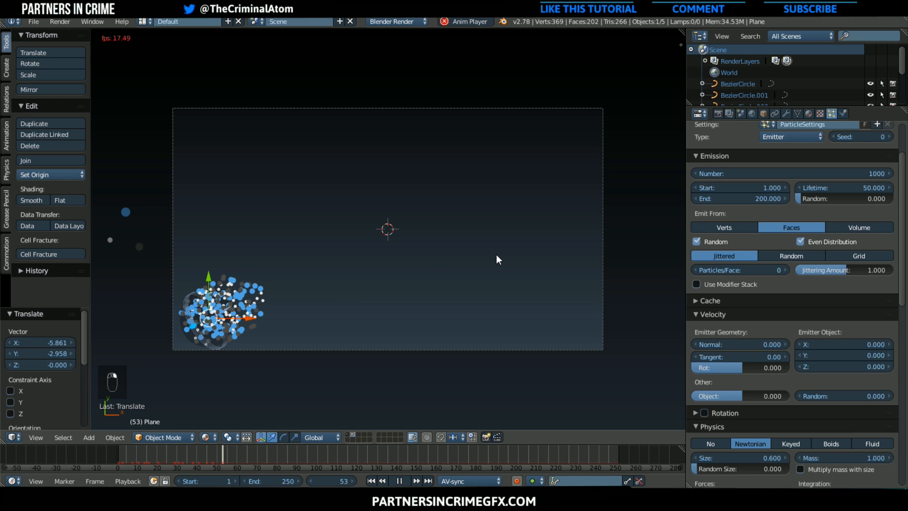
scroll(823, 265, "up", 2)
left_click(846, 212)
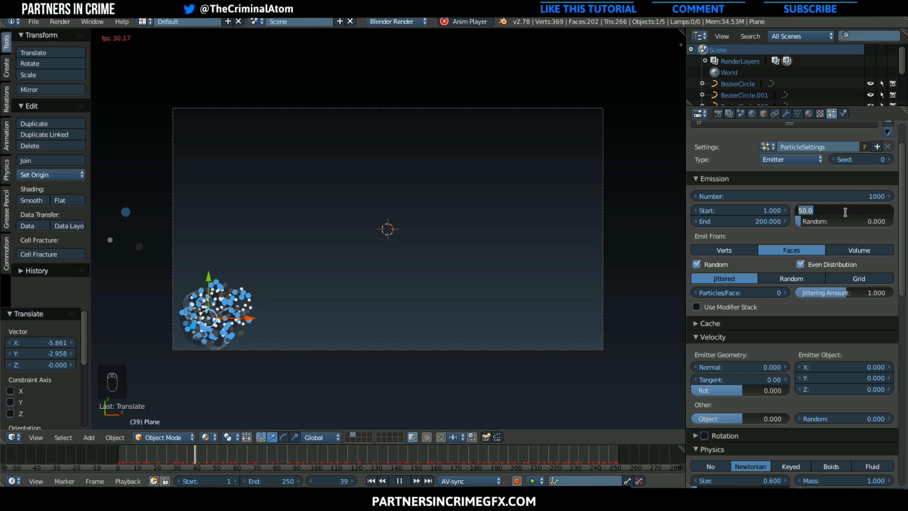
type("8000000000000000")
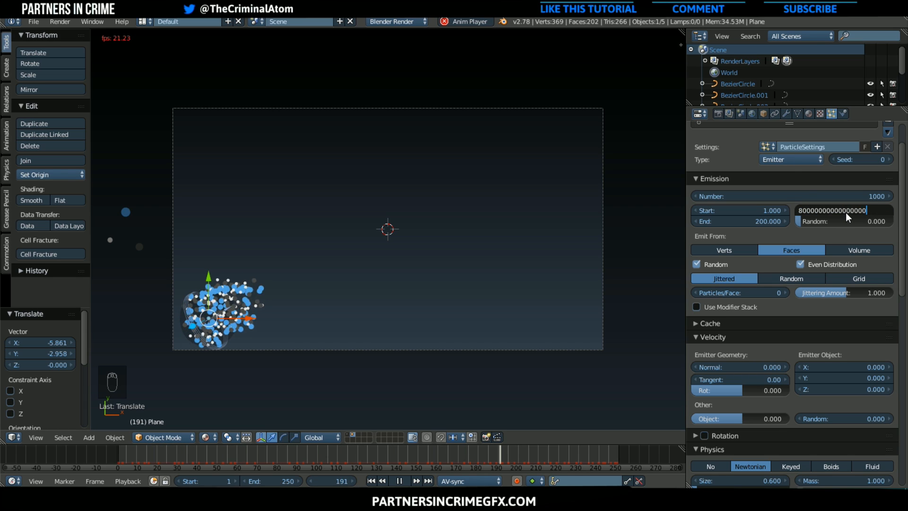
key("Return")
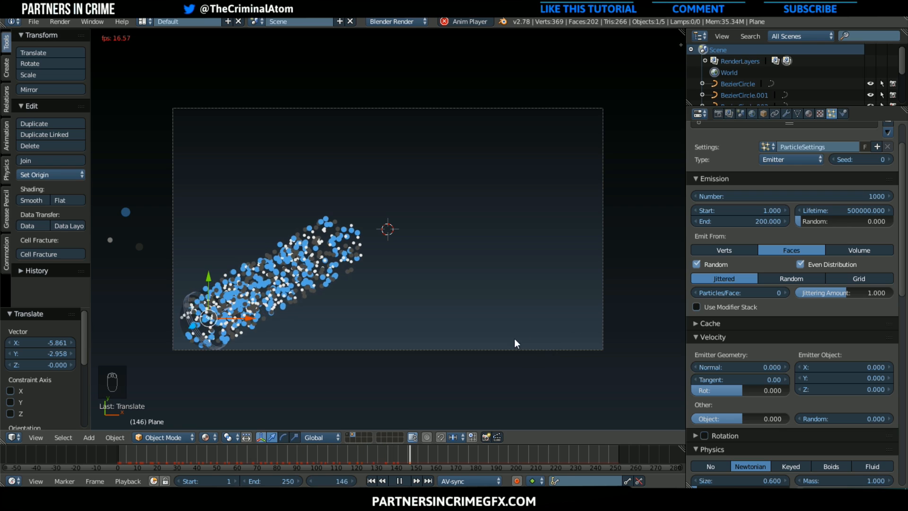
left_click(400, 481)
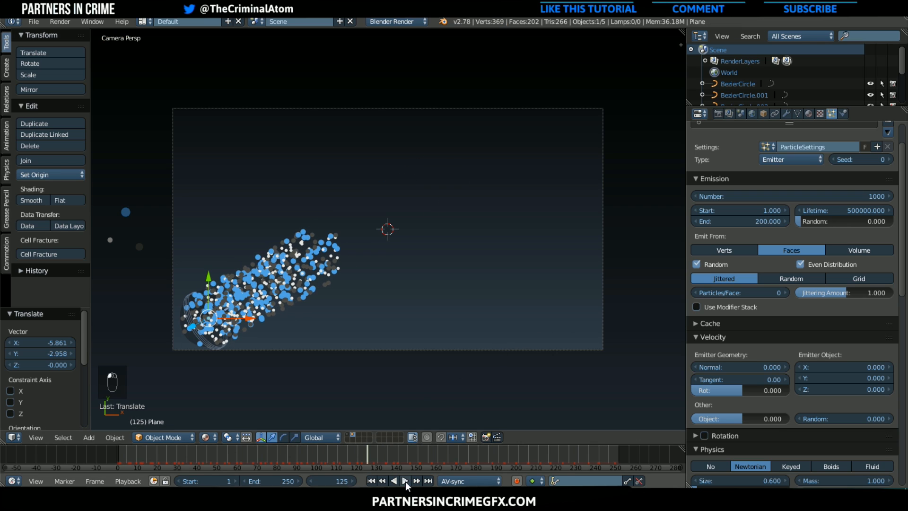
Duplicate the wind field in place at the emitter and change the duplicate's force field type to Turbulence
right_click(187, 293)
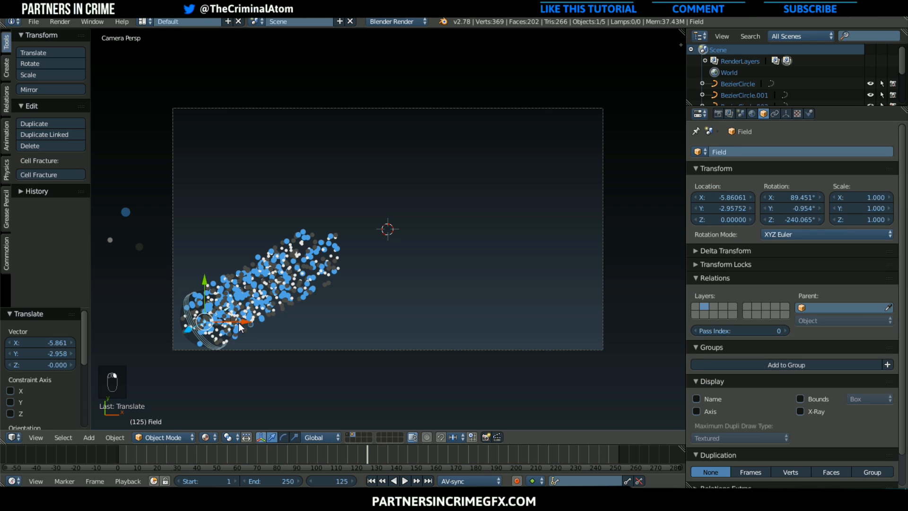
key("shift+d")
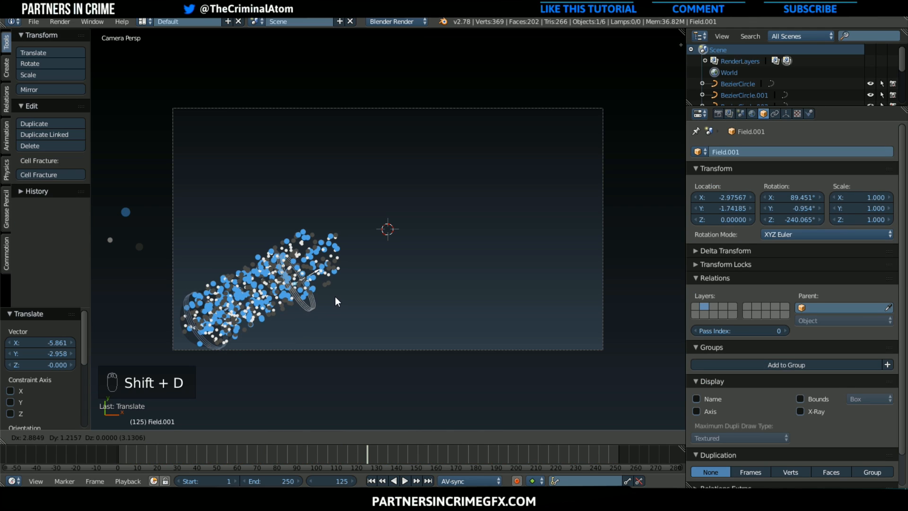
right_click(334, 296)
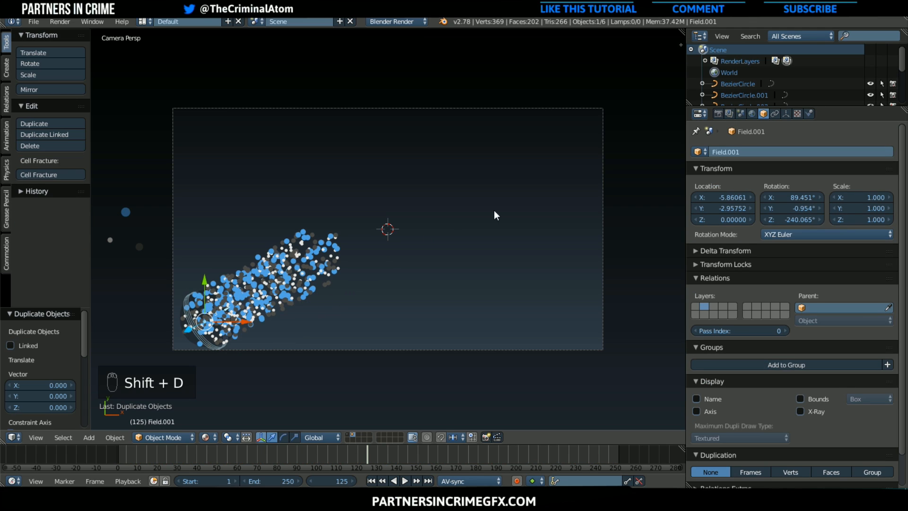
left_click(810, 113)
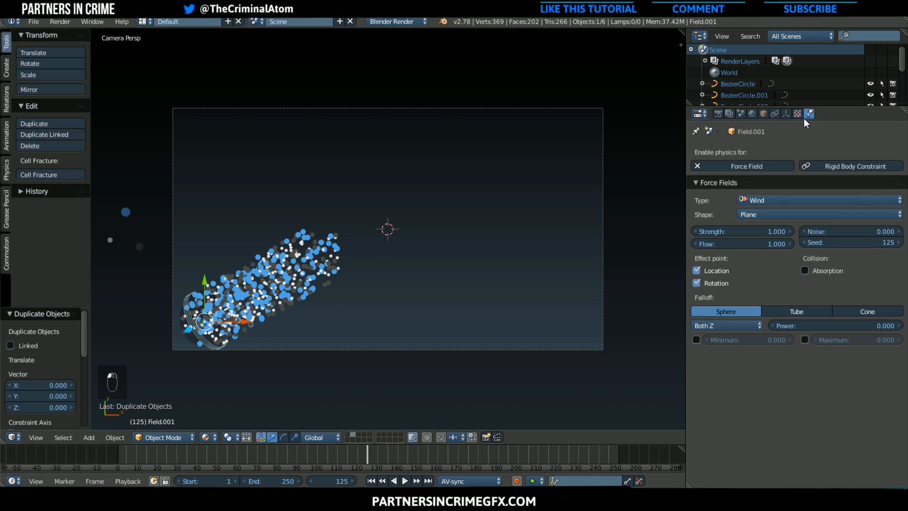
left_click(775, 202)
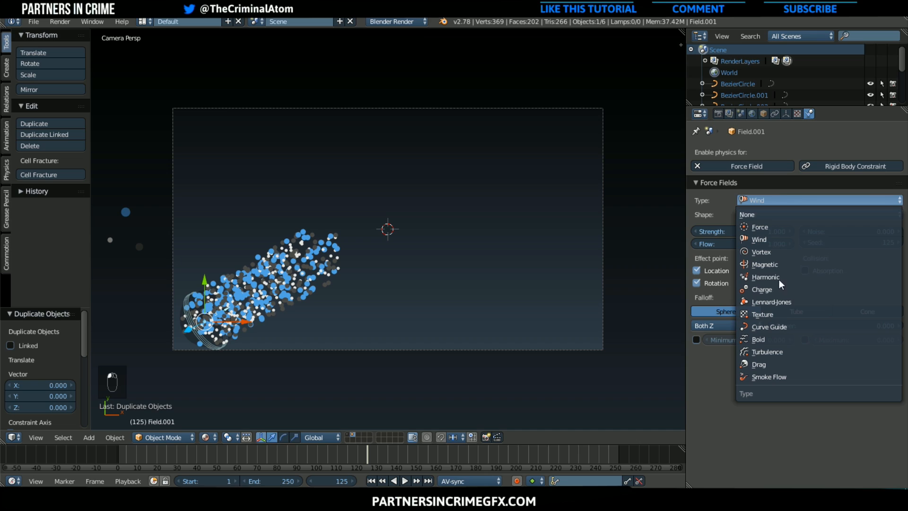
left_click(779, 354)
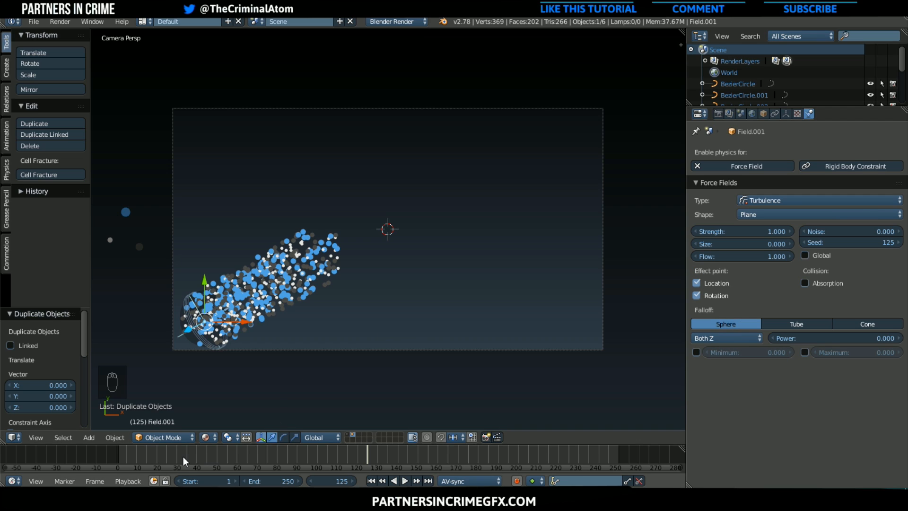
Play the animation from frame 0, set the turbulence strength to 6.5, and scrub through the particle motion
left_click(117, 456)
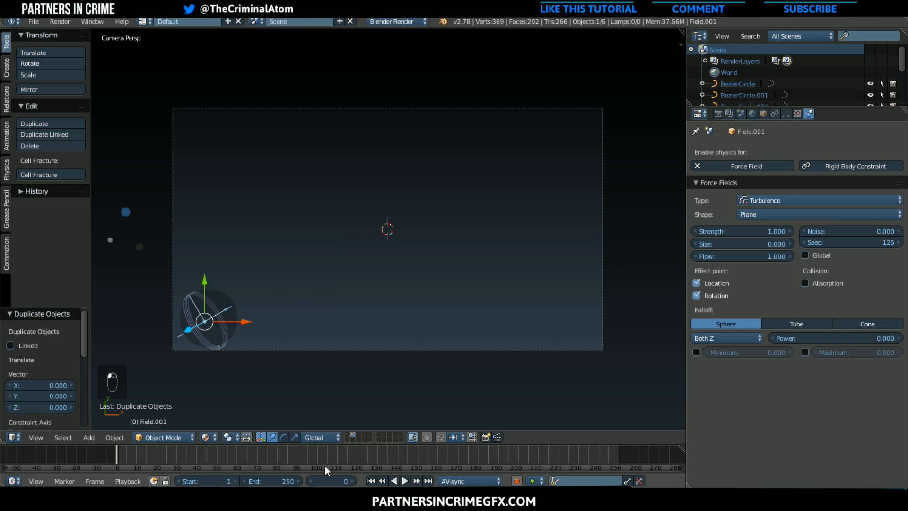
left_click(405, 480)
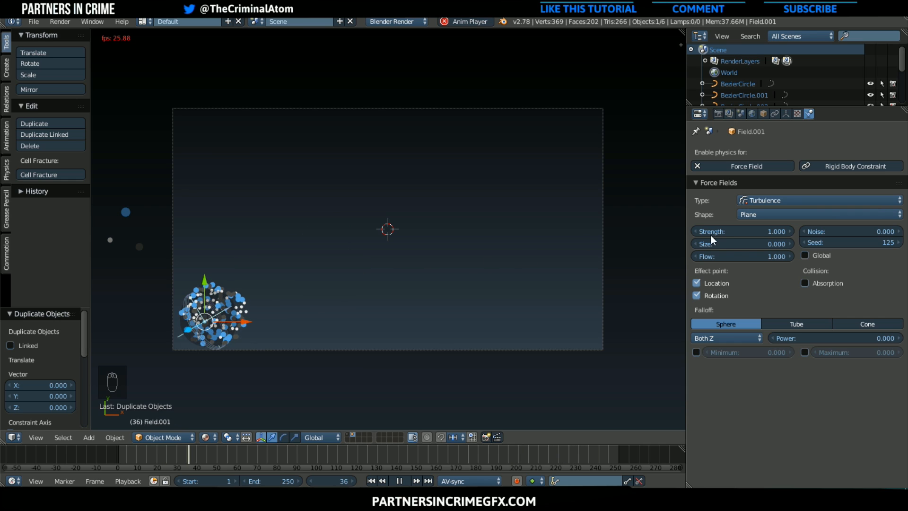
left_click_drag(743, 232, 769, 232)
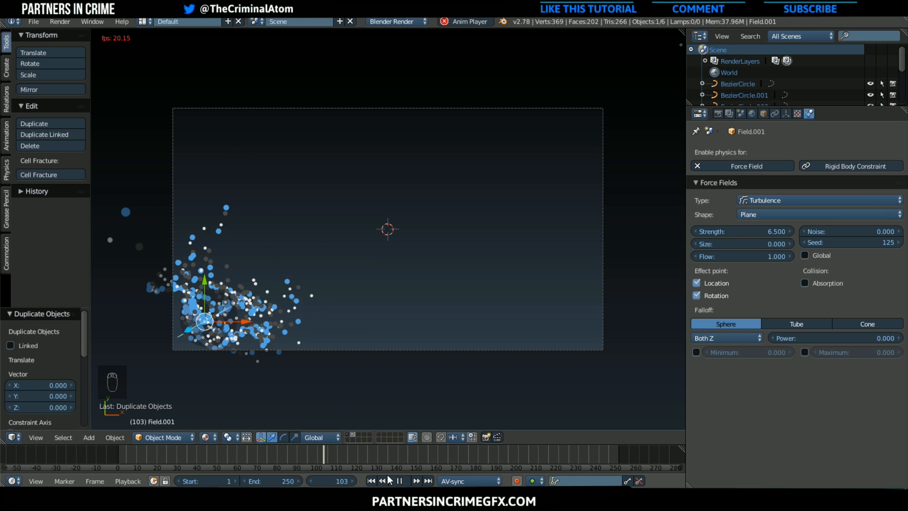
left_click(399, 481)
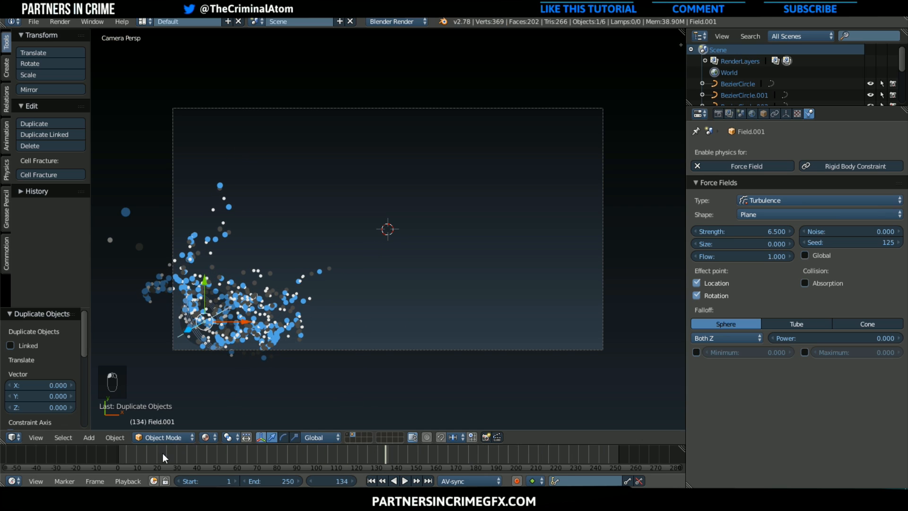
left_click_drag(161, 454, 433, 457)
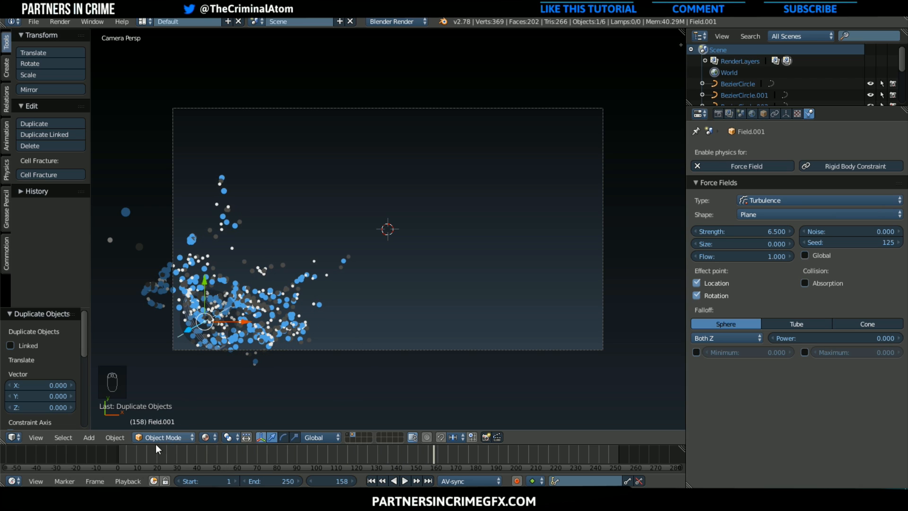
Return to frame 0, clear the turbulence field's rotation, and insert a Rotation keyframe for it there
left_click(84, 452)
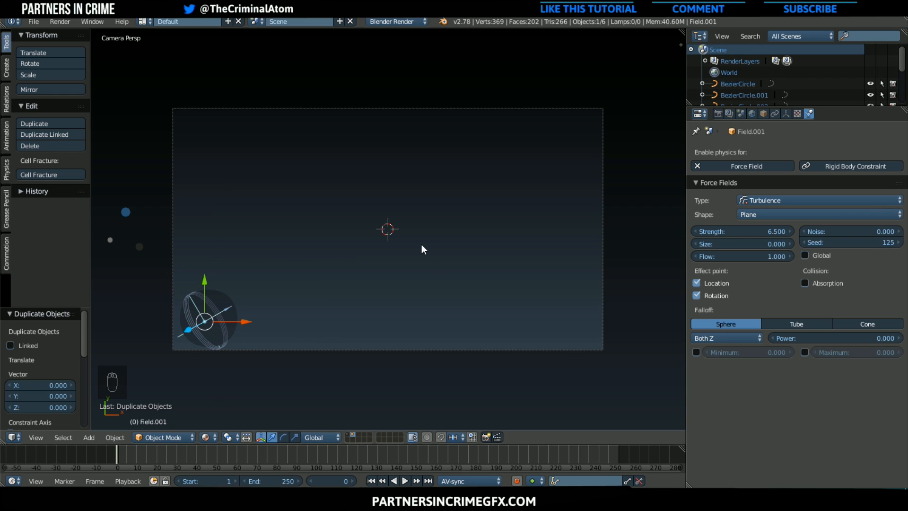
key("i")
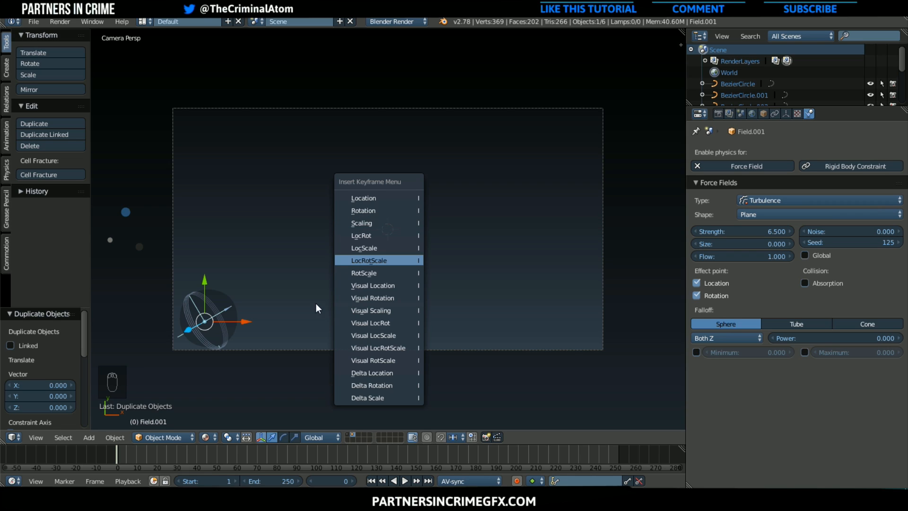
left_click(368, 211)
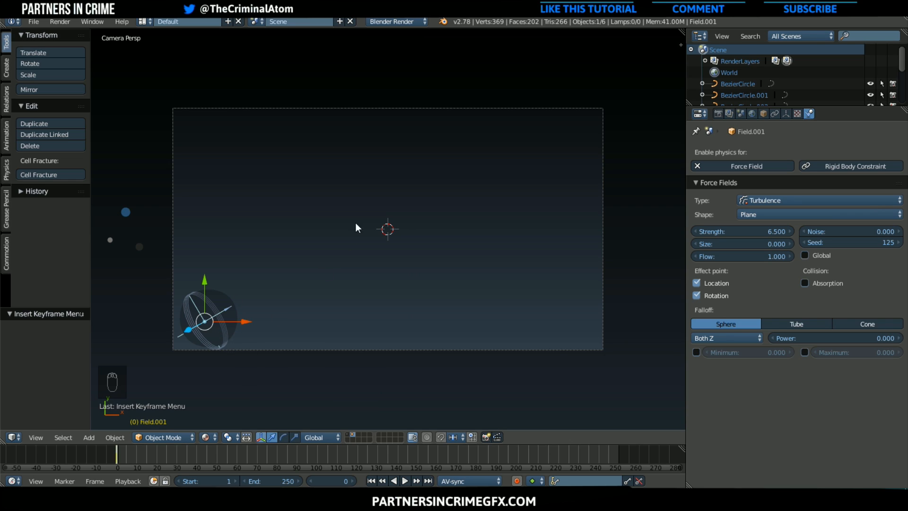
key("alt+r")
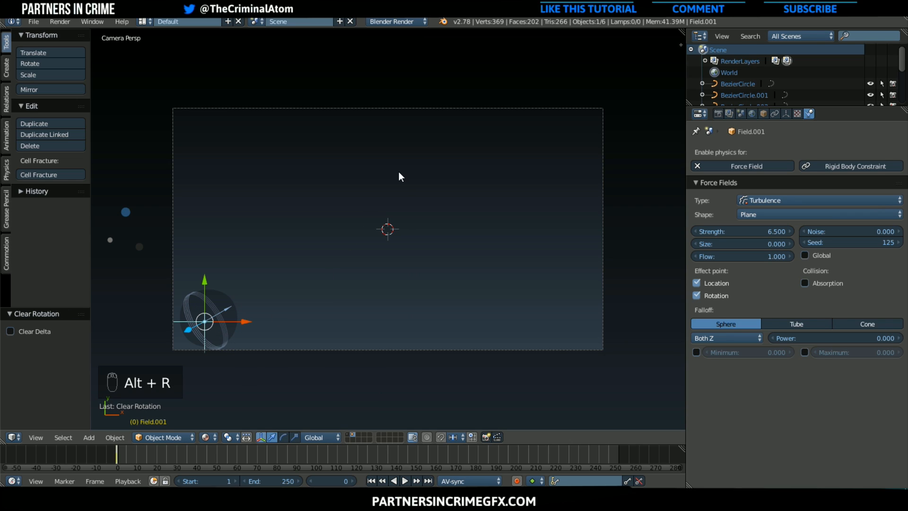
key("i")
left_click(399, 210)
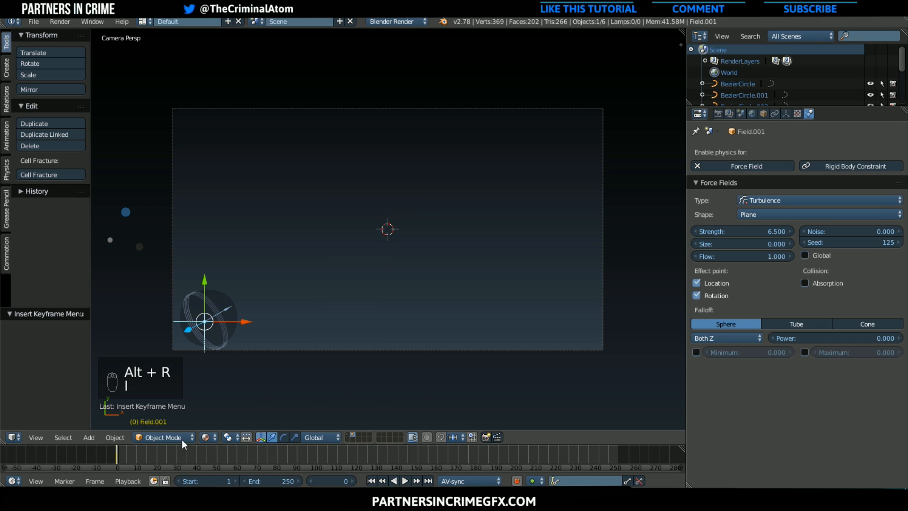
Play the animation to check the turbulence, scrub back to frame 69, and stop playback there
key("alt+a")
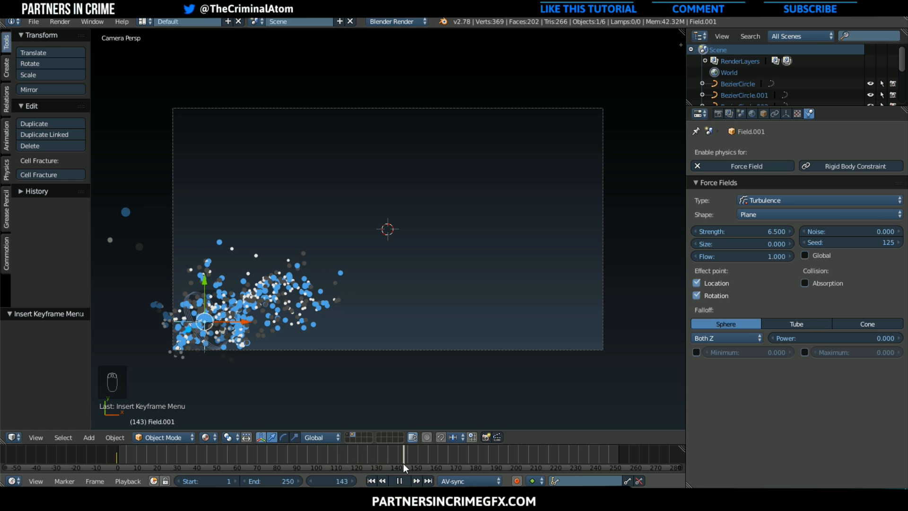
left_click_drag(403, 464, 254, 458)
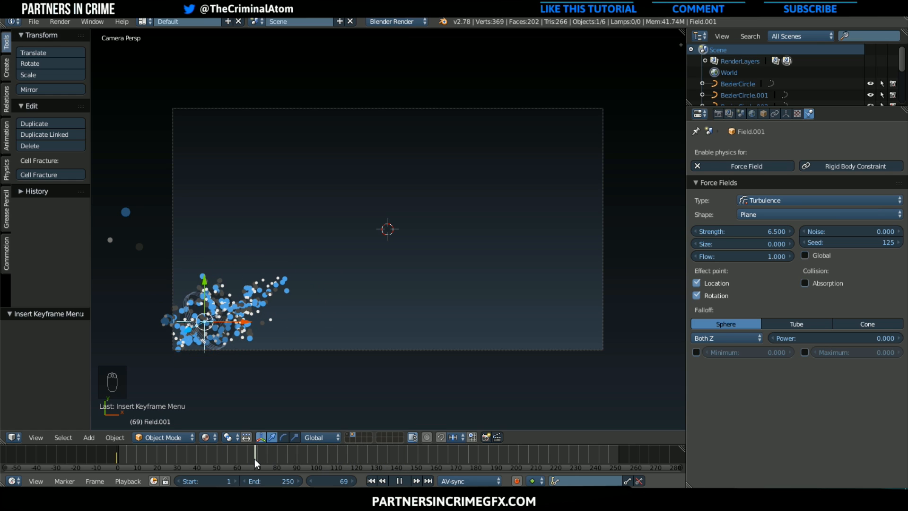
key("alt+a")
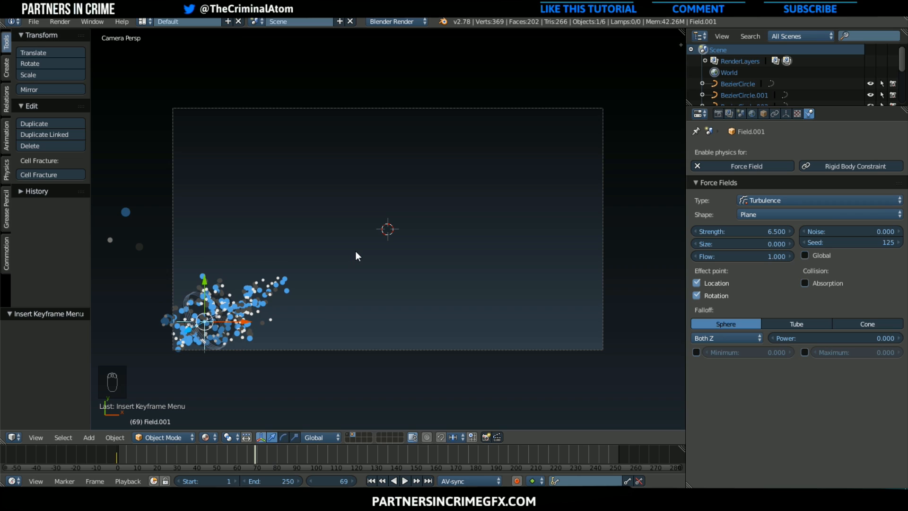
key("r")
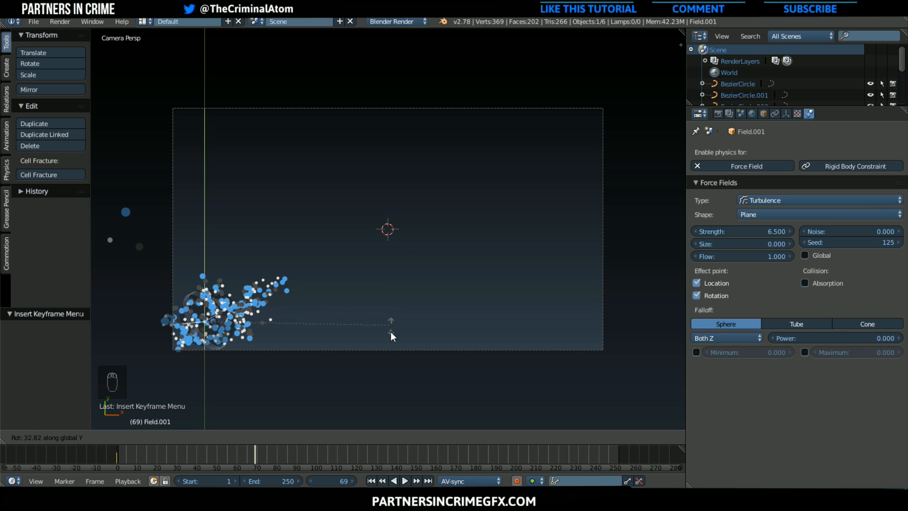
right_click(399, 277)
key("r")
key("z")
right_click(402, 299)
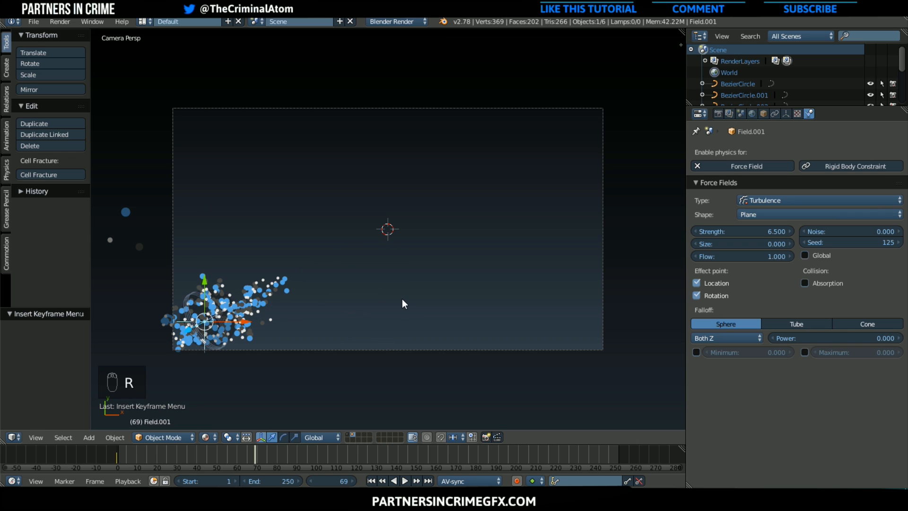
Rotate the turbulence field 179° about global Z, insert a Rotation keyframe at frame 69, and scrub through the animation
key("r")
key("z")
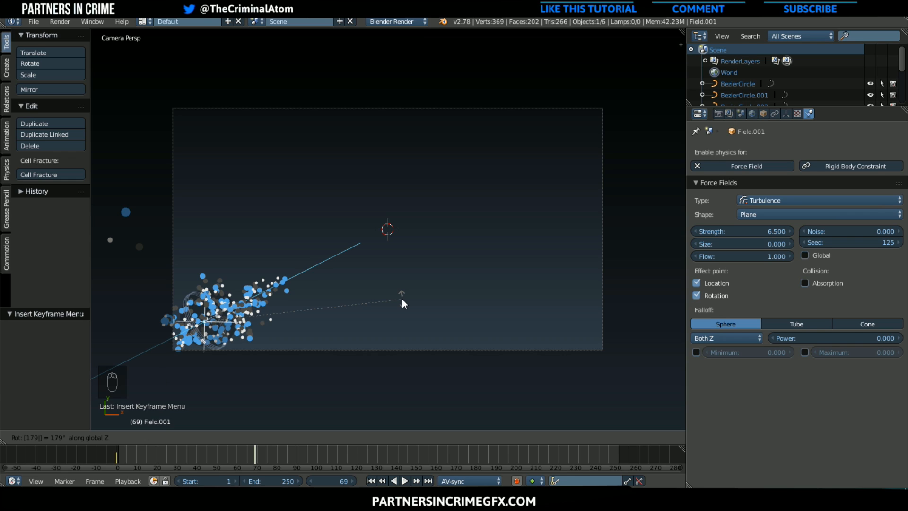
key("Return")
key("i")
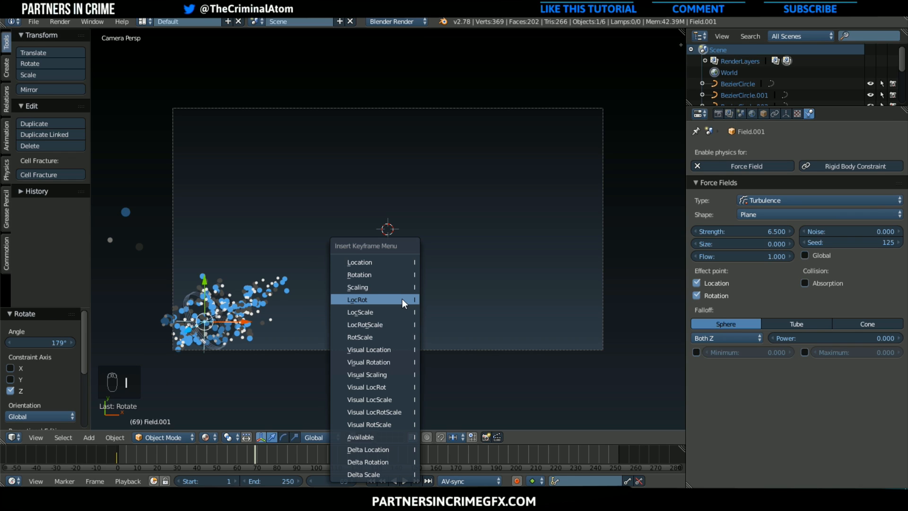
left_click(383, 277)
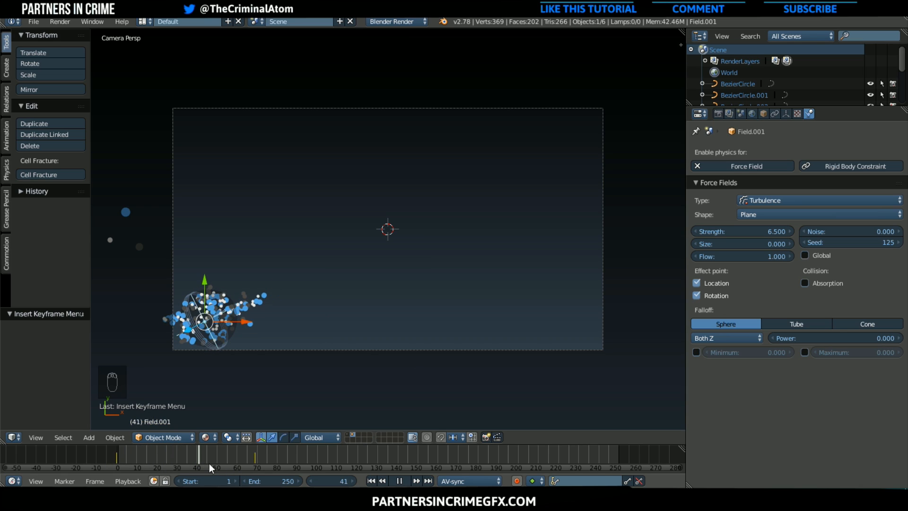
left_click_drag(265, 457, 168, 449)
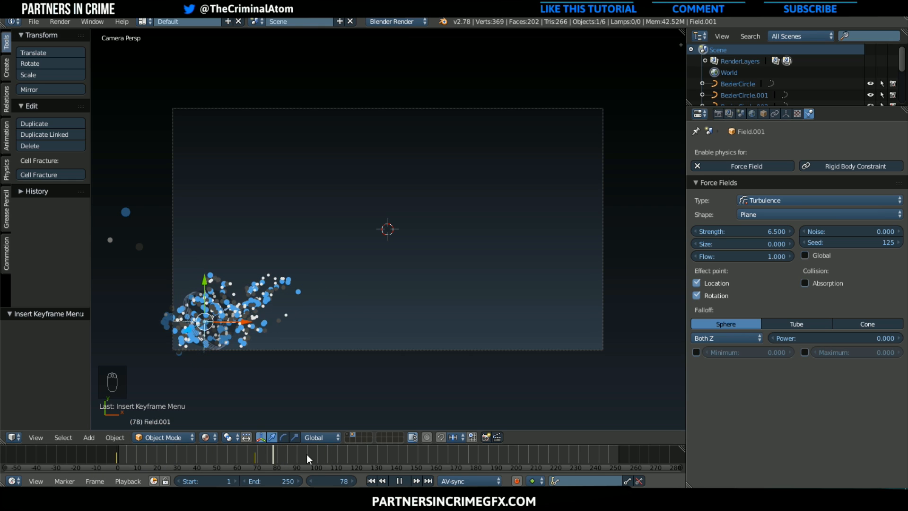
left_click_drag(308, 456, 566, 462)
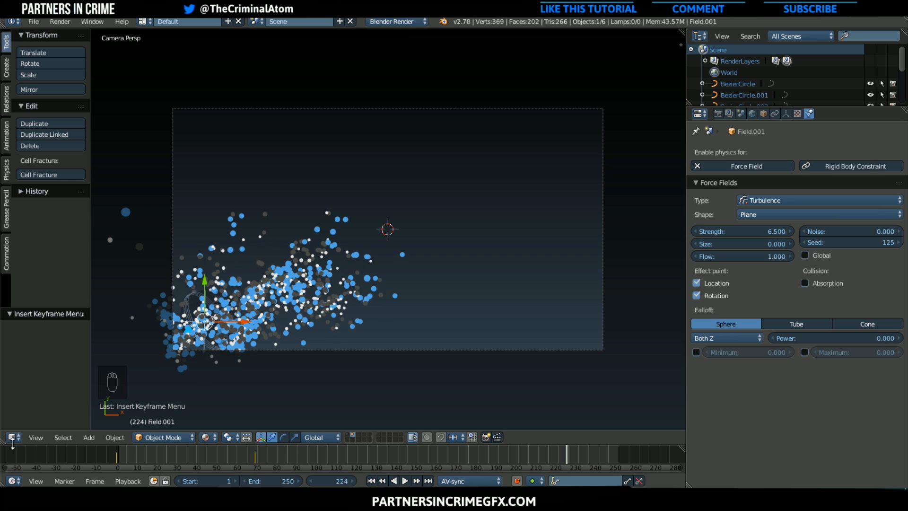
Split the 3D viewport to create a second area and show the turbulence field's rotation curves in a Graph Editor
left_click_drag(3, 441, 247, 436)
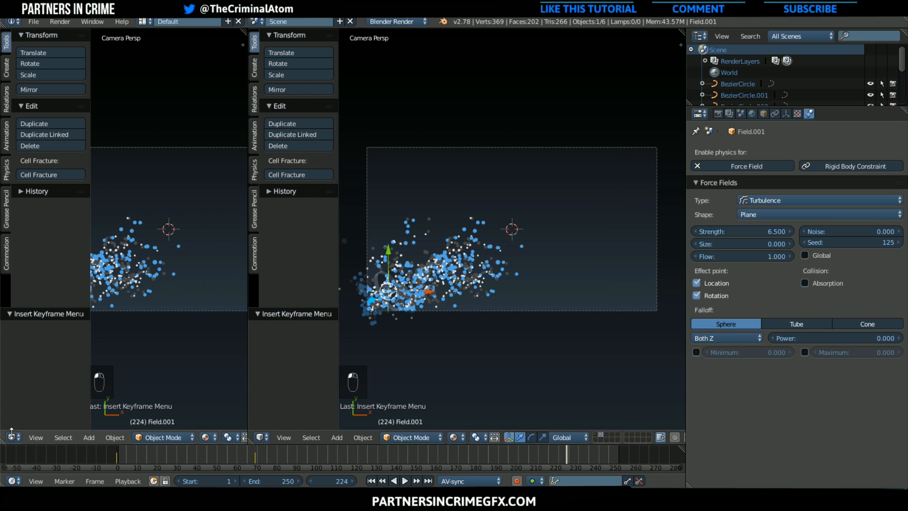
left_click(13, 437)
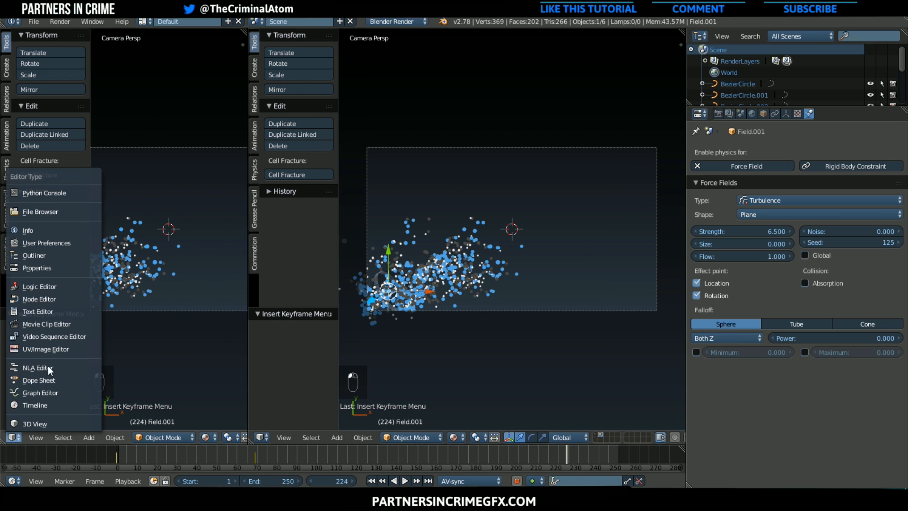
left_click(48, 405)
left_click(13, 437)
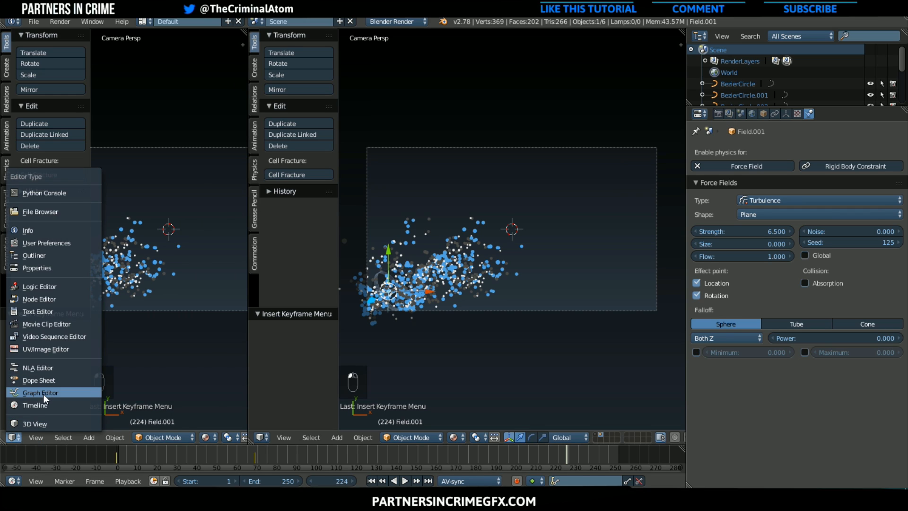
left_click(44, 393)
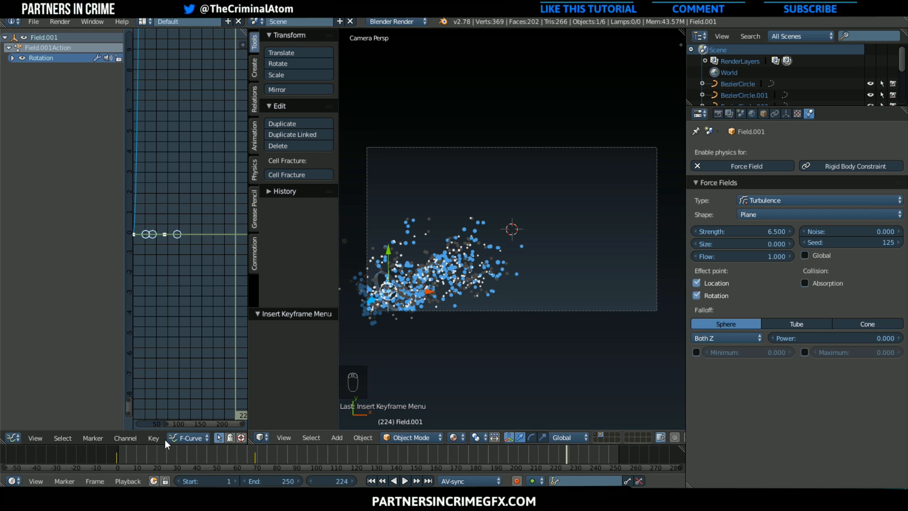
Make the turbulence field's rotation curves cyclic with the Make Cyclic (F-Modifier) extrapolation mode
left_click(136, 437)
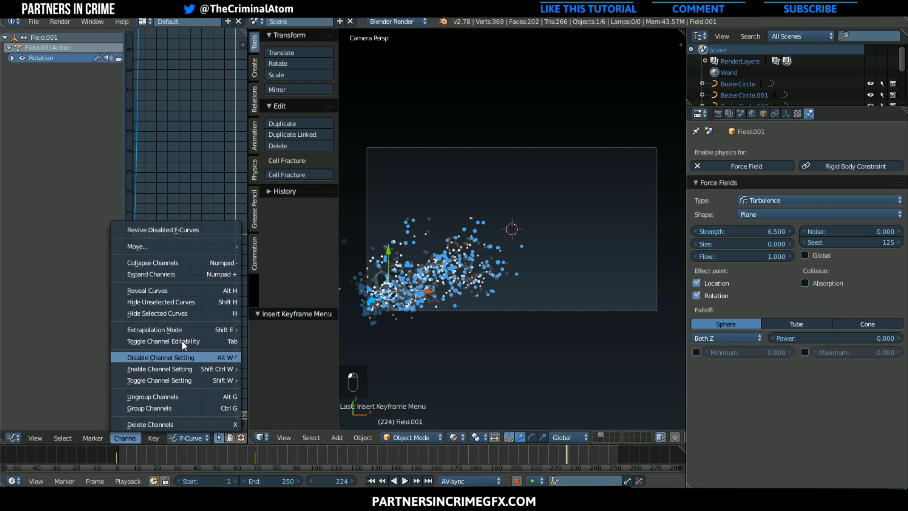
mouse_move(186, 330)
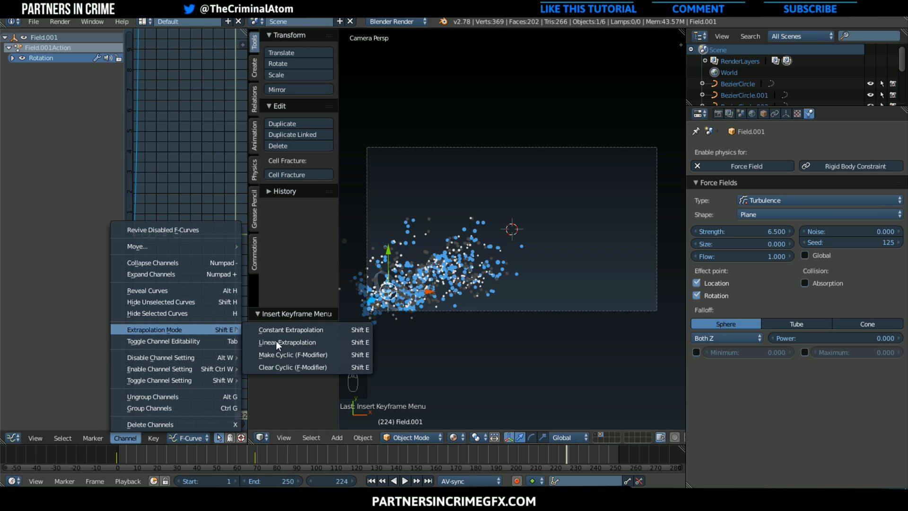
left_click(276, 353)
Play the animation from frame 0 to check the cyclic turbulence rotation, and reselect all keys of the rotation curves
left_click(117, 454)
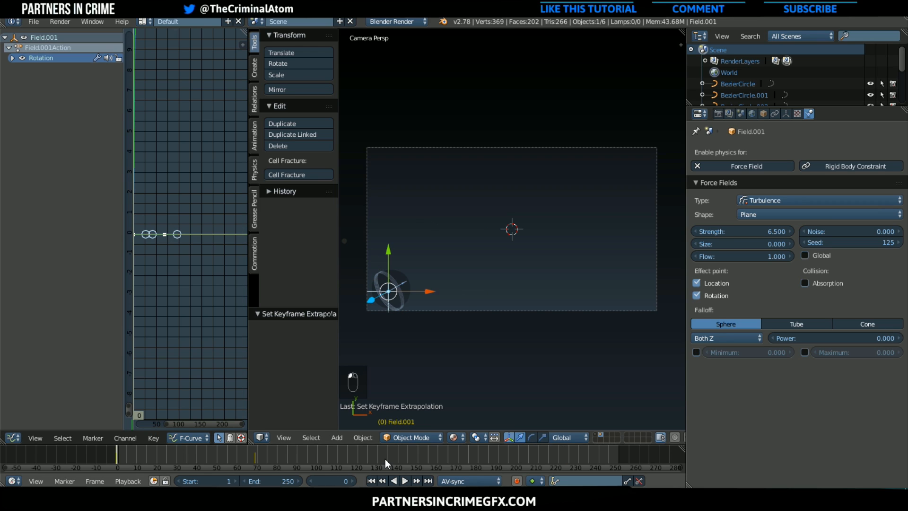
left_click(408, 479)
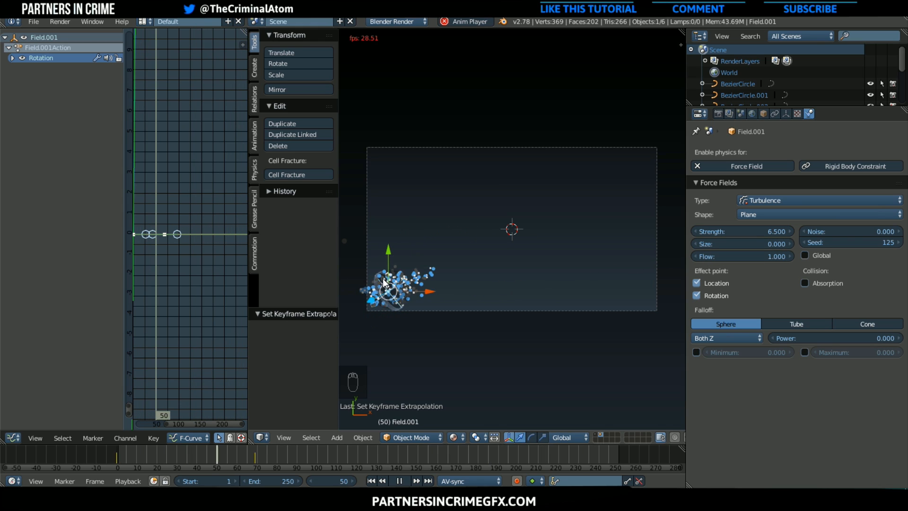
left_click(13, 437)
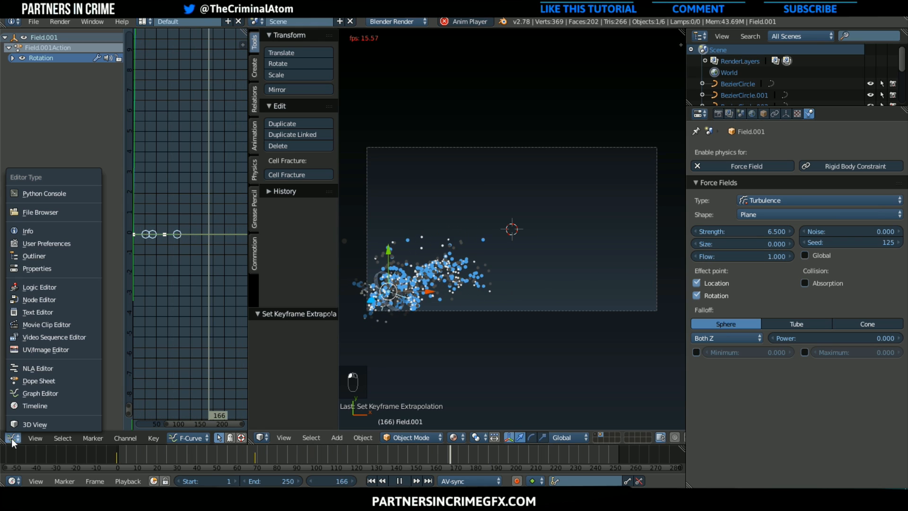
key("a")
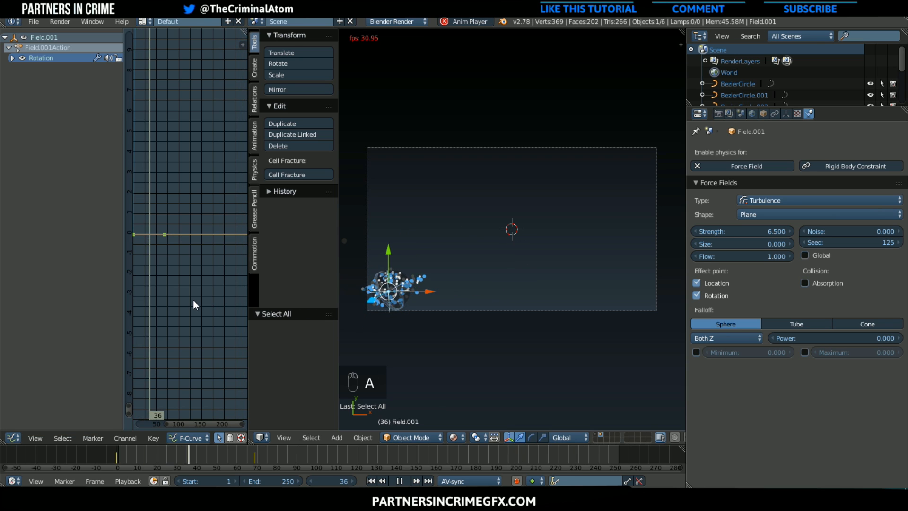
key("a")
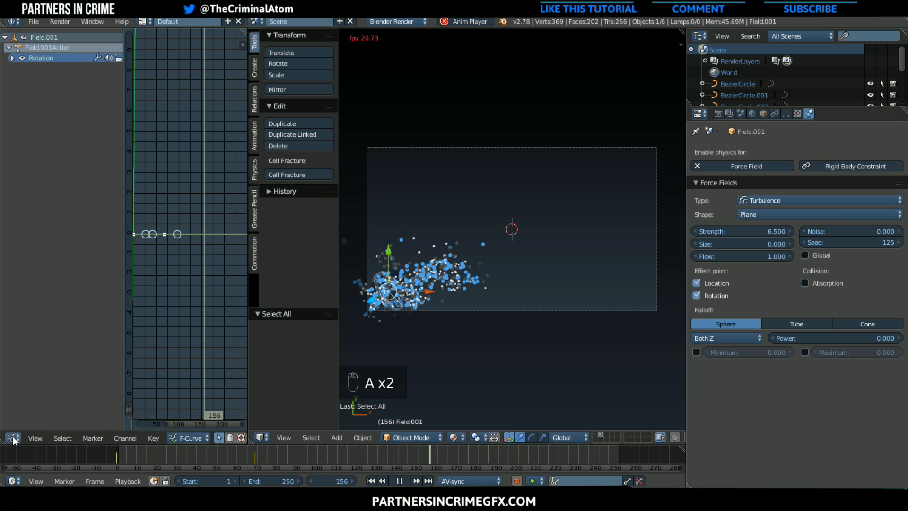
Change the Graph Editor area to a Dope Sheet and stop the playback
left_click(12, 437)
left_click(36, 381)
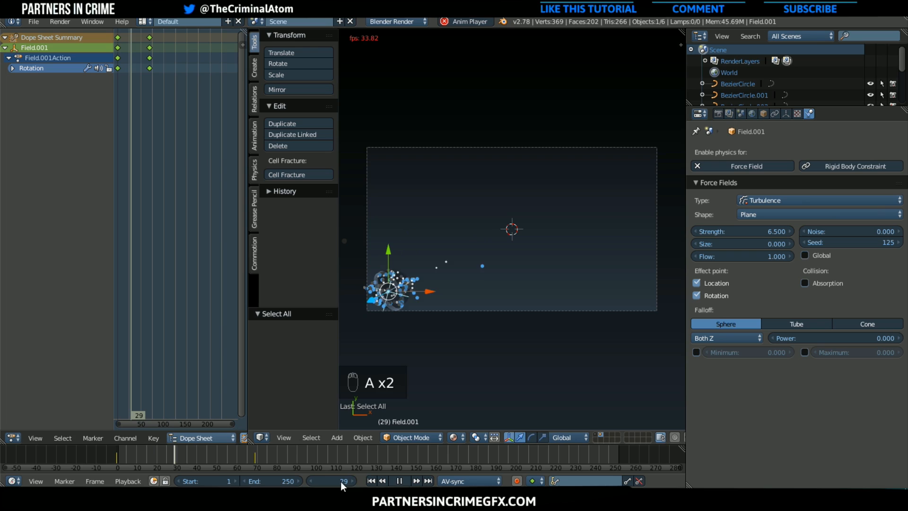
left_click(405, 479)
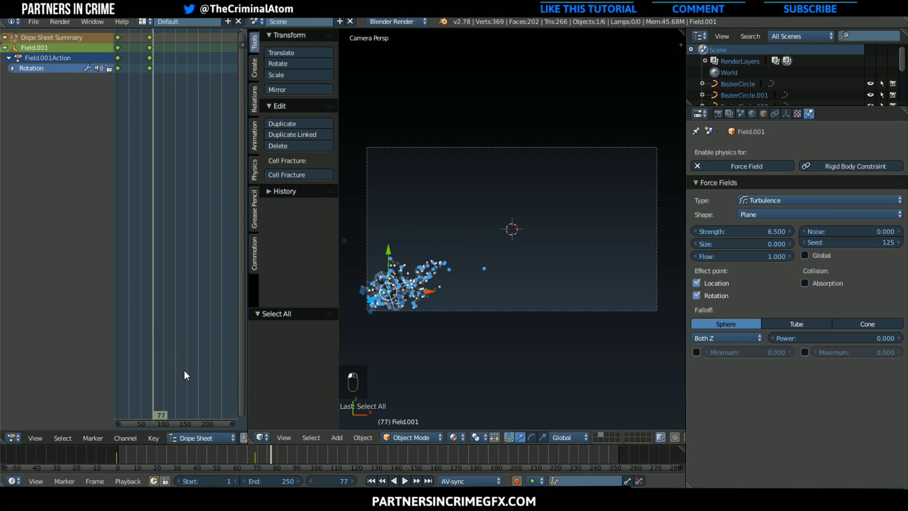
Scale the turbulence field's rotation keyframes by 3 in the Dope Sheet and play the animation to check the result
type("s")
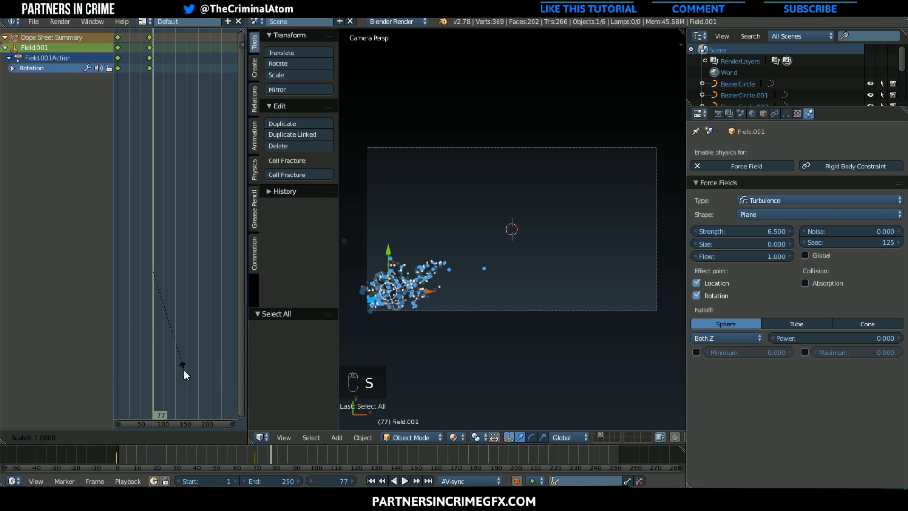
type("3")
key("Return")
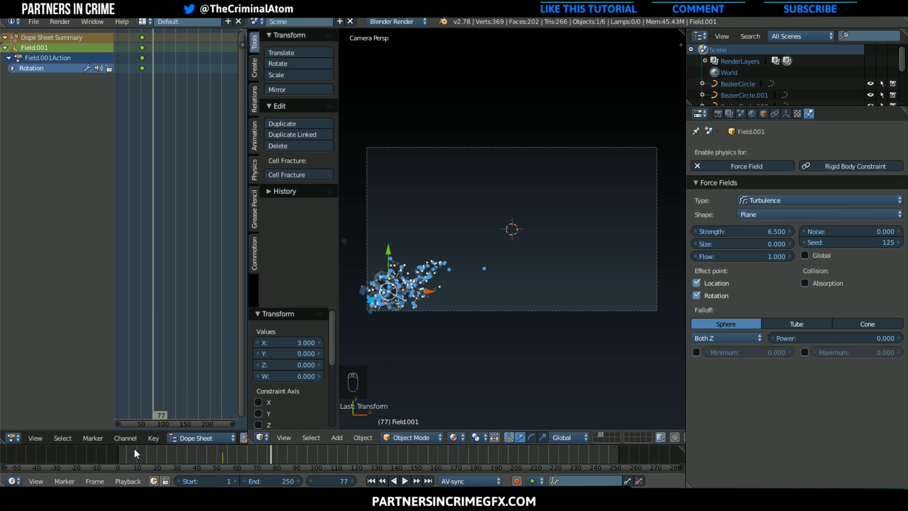
left_click_drag(164, 454, 330, 459)
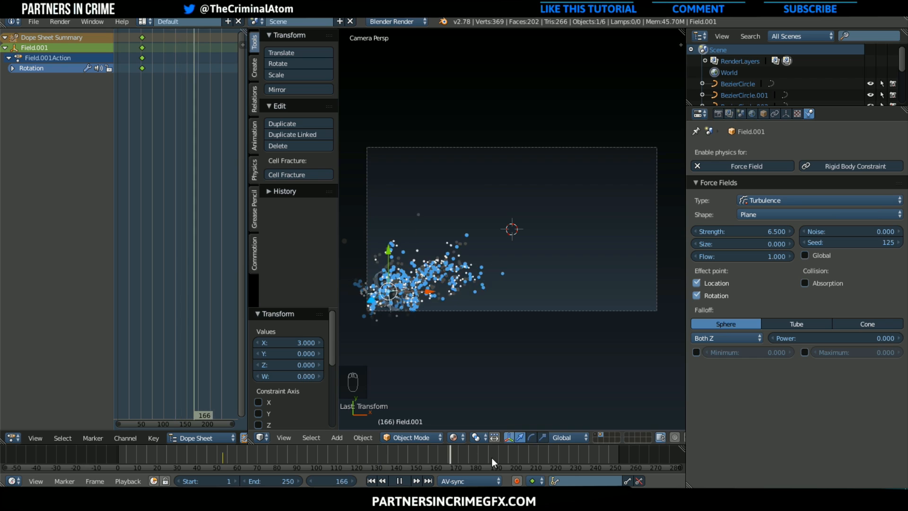
key("alt+a")
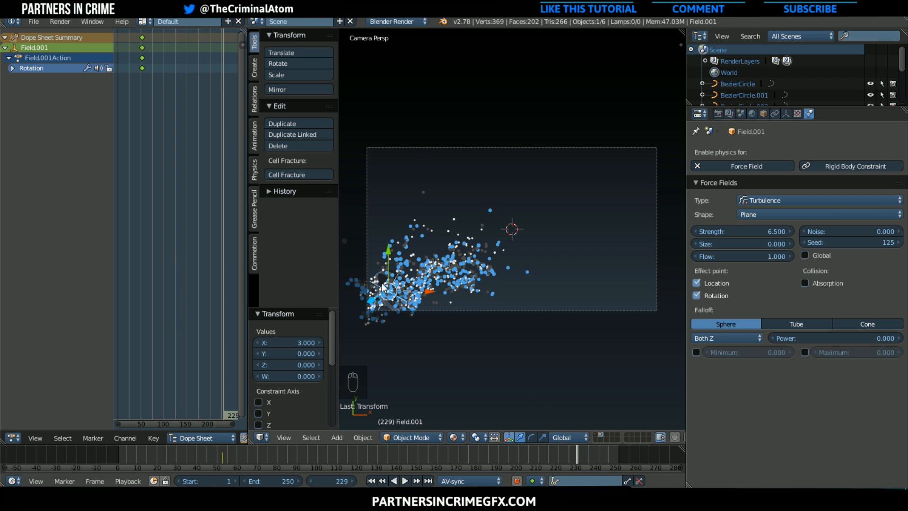
Select the wind field and lower its strength to 4.3 while the animation plays
right_click(380, 272)
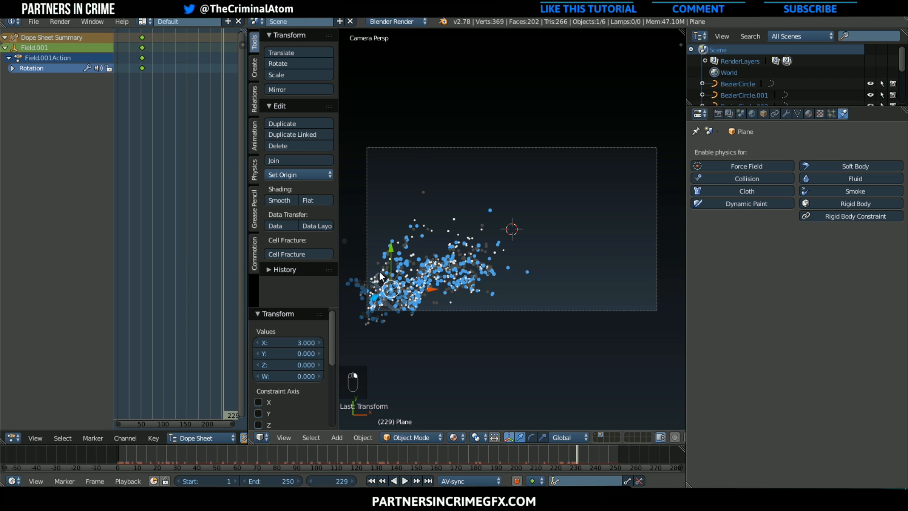
right_click(380, 273)
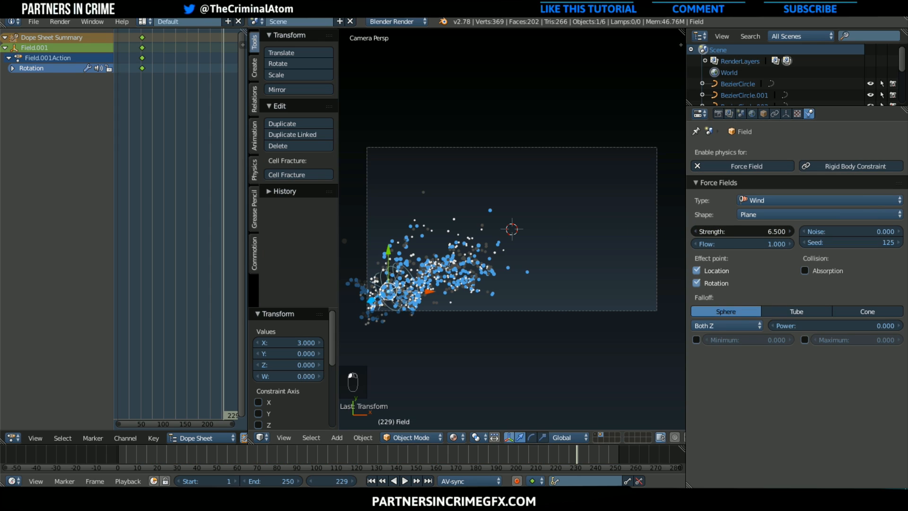
key("alt+a")
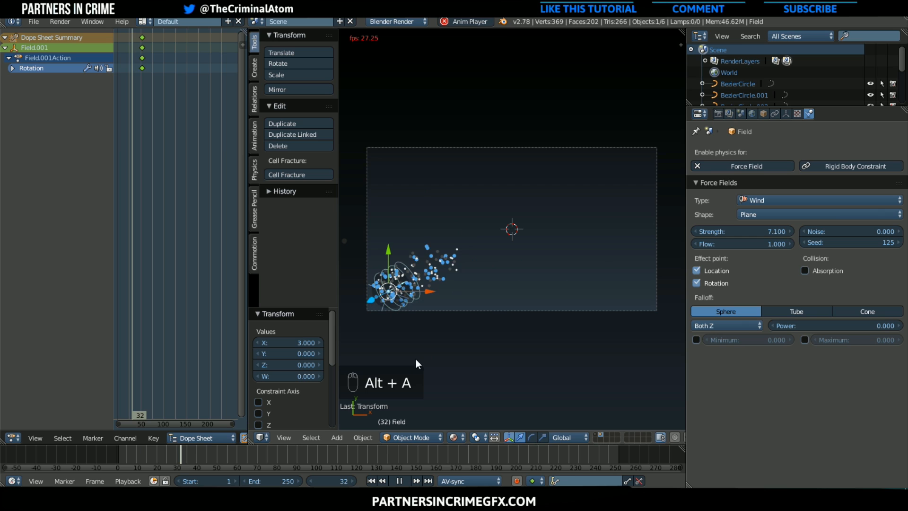
left_click_drag(782, 235, 766, 235)
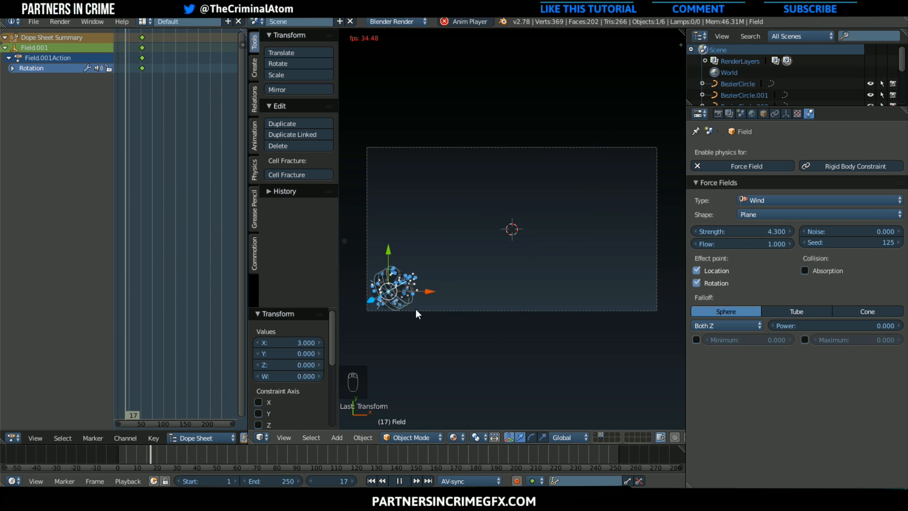
Select the particle emitter plane and scale it up by about 2.3 in all directions
right_click(376, 301)
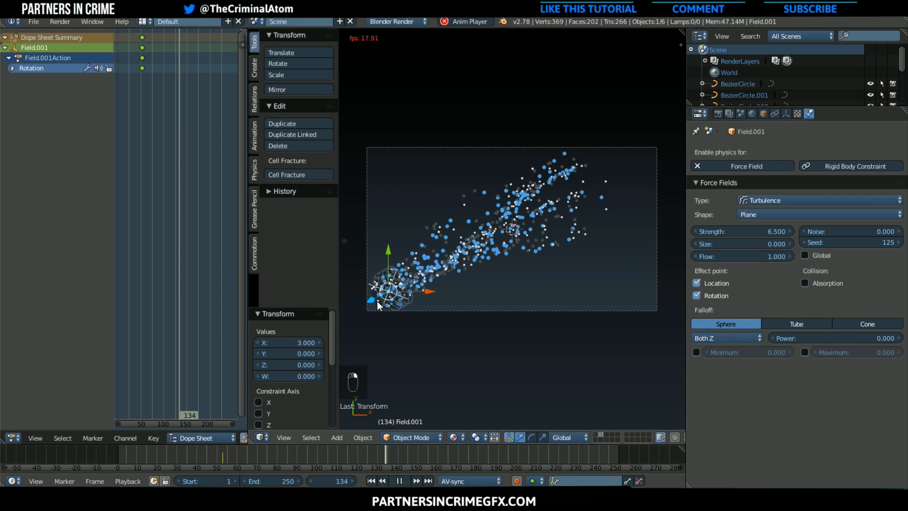
right_click(376, 301)
key("s")
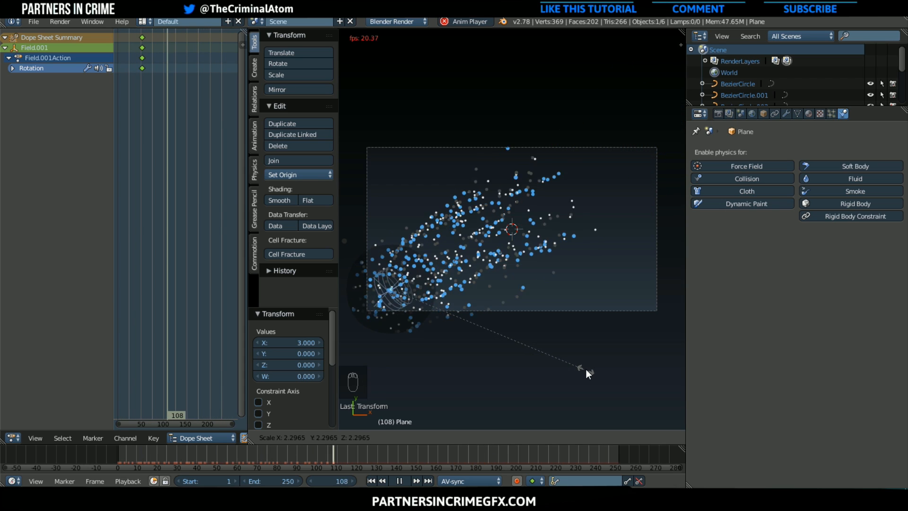
left_click(586, 369)
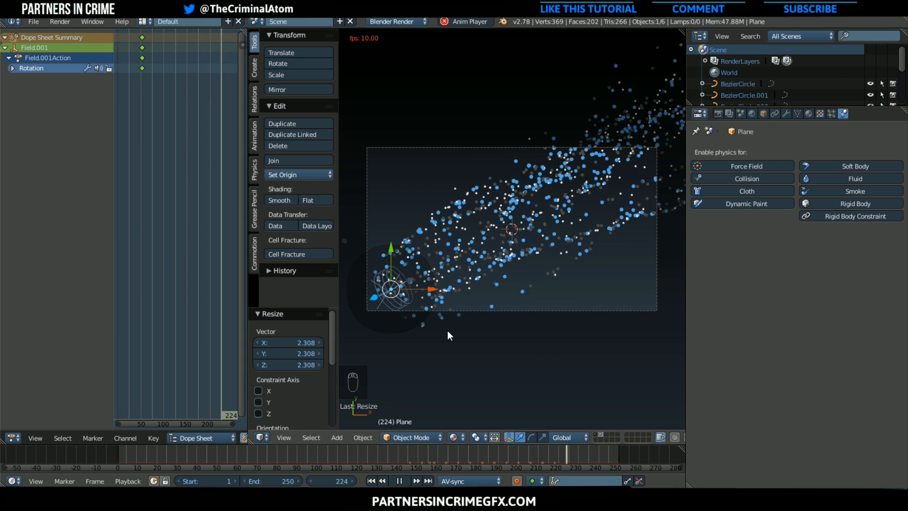
Set the wind field's strength to 2.0 and stop the playback
right_click(419, 303)
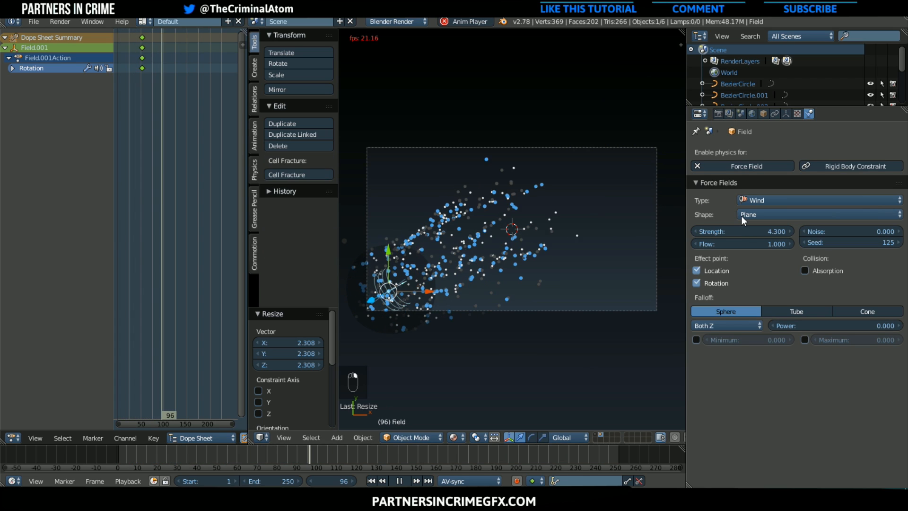
left_click_drag(747, 232, 737, 232)
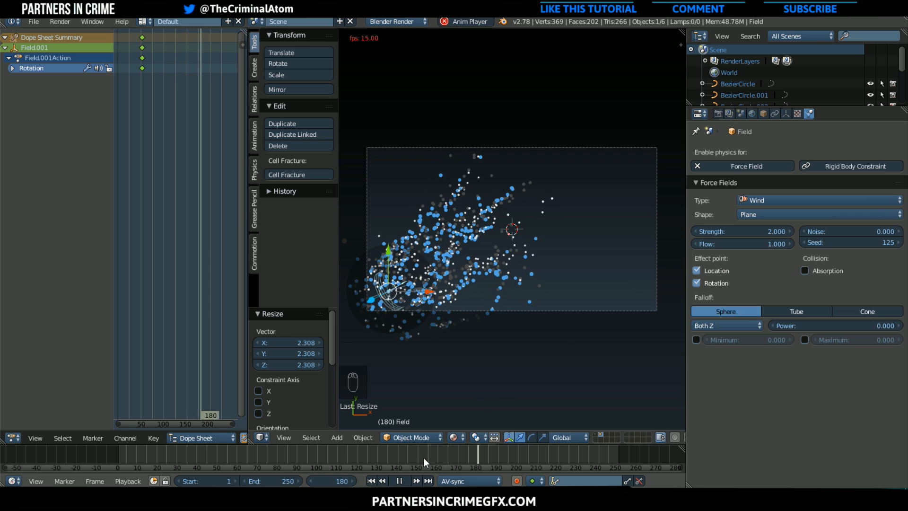
left_click(403, 480)
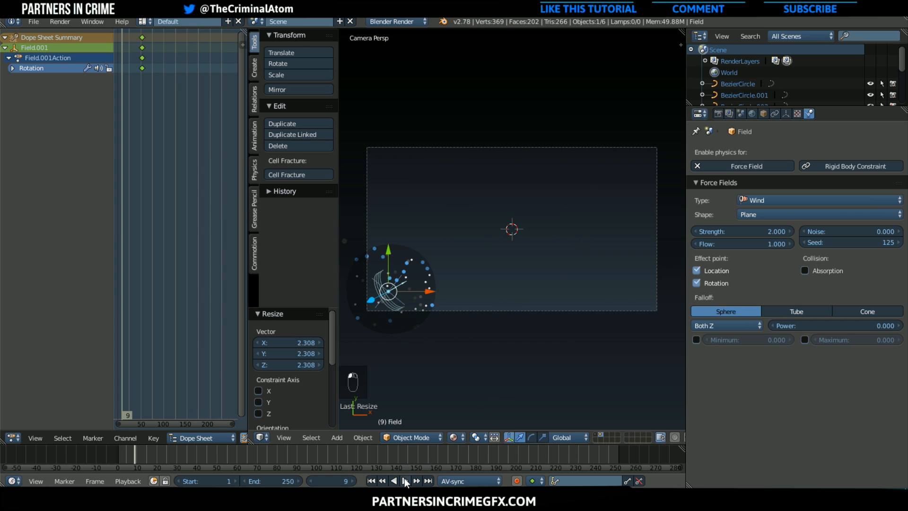
Set the random size of the emitter plane's particles to 1.0 and play the animation to check it
right_click(430, 281)
right_click_drag(430, 277, 442, 286)
right_click(442, 285)
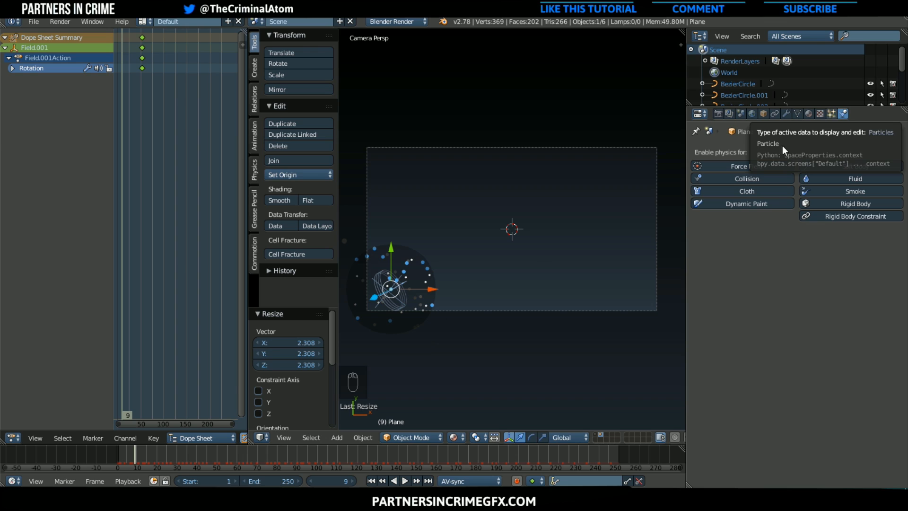
left_click(832, 114)
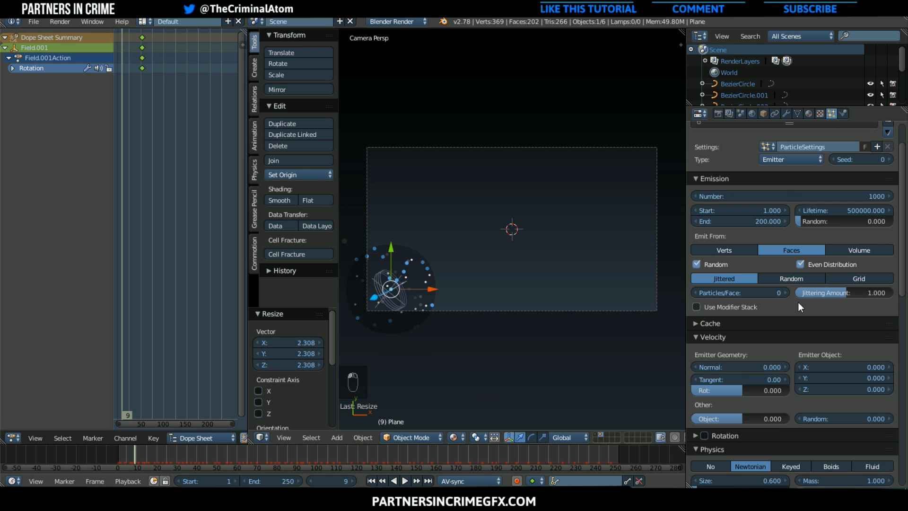
scroll(799, 308, "down", 2)
scroll(799, 307, "down", 7)
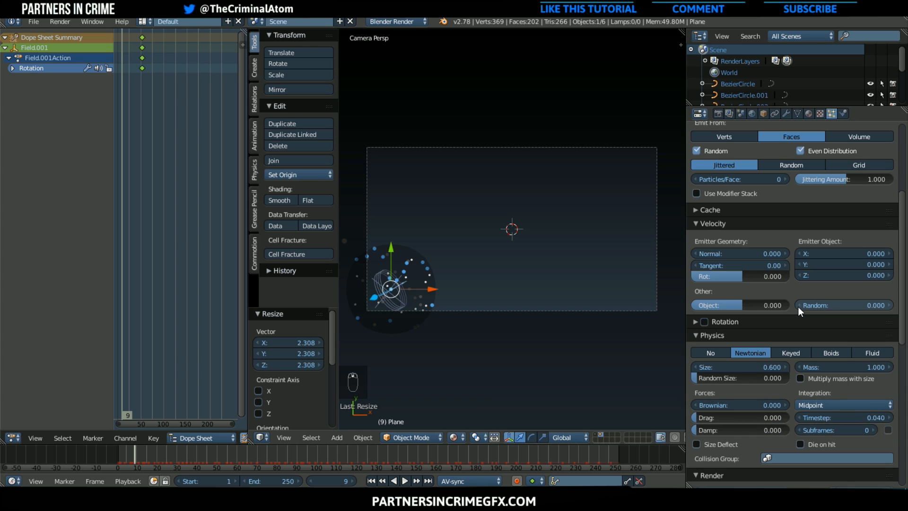
scroll(799, 308, "down", 7)
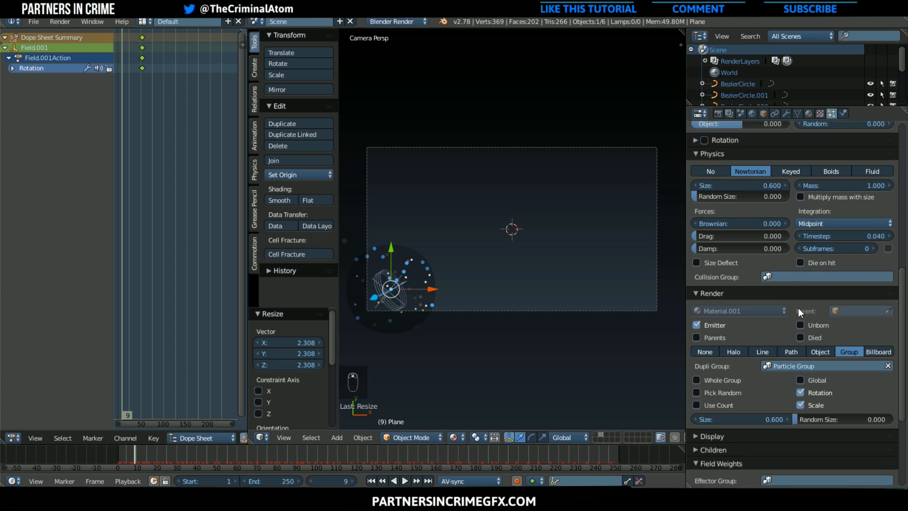
left_click_drag(804, 351, 894, 351)
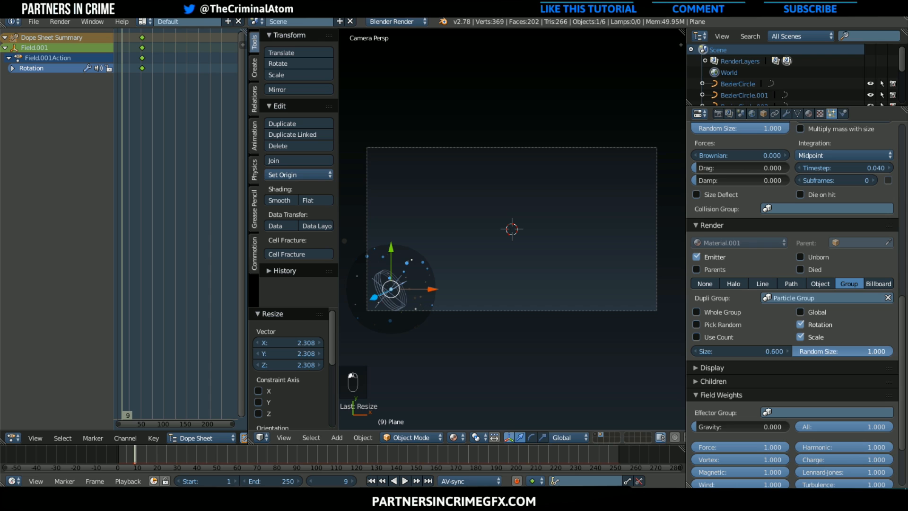
left_click(404, 480)
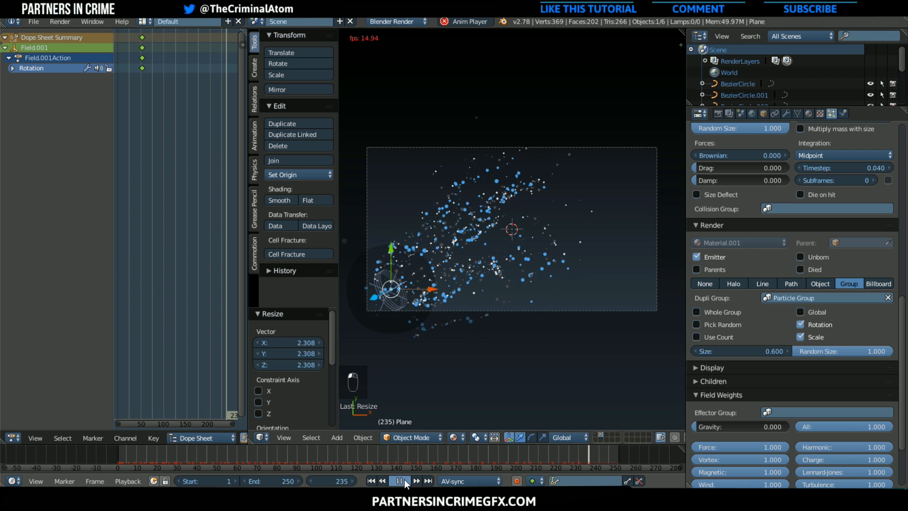
left_click(405, 479)
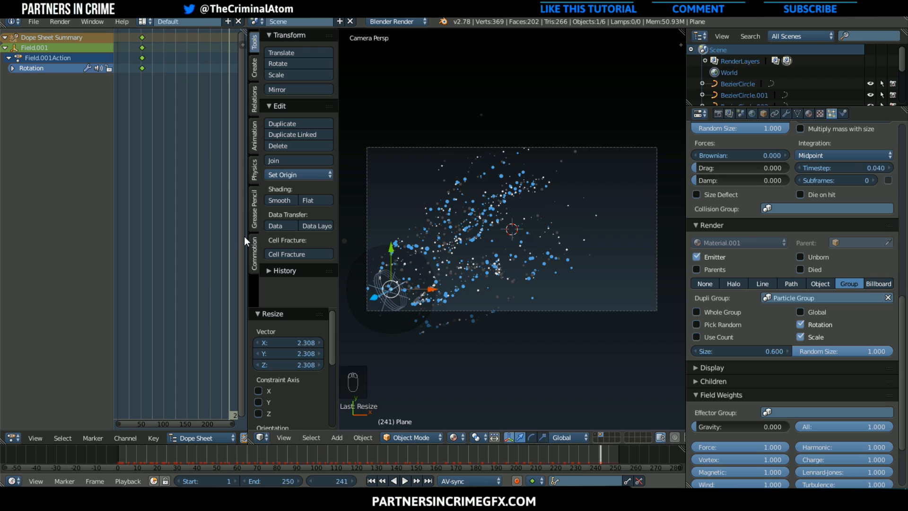
Narrow the Dope Sheet area to enlarge the 3D viewport, and show the text's scene layer together with the particles
left_click_drag(247, 236, 170, 236)
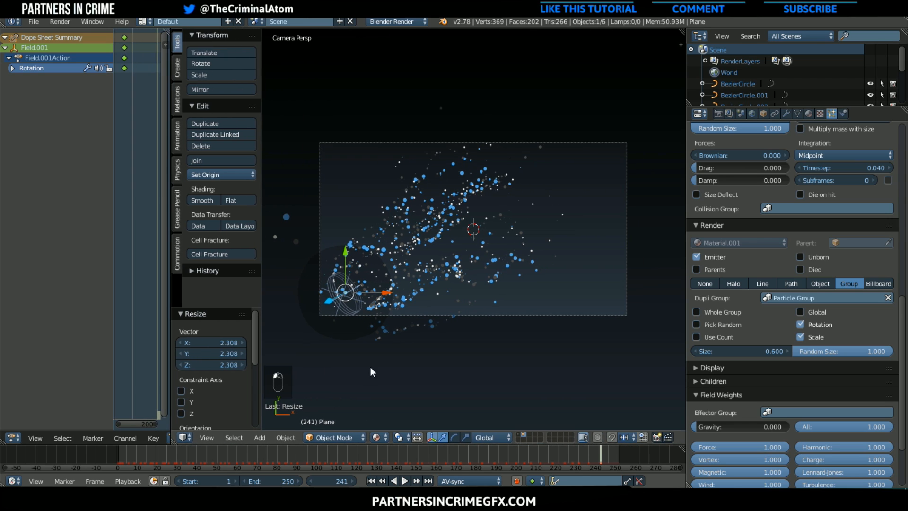
left_click(520, 434, "shift")
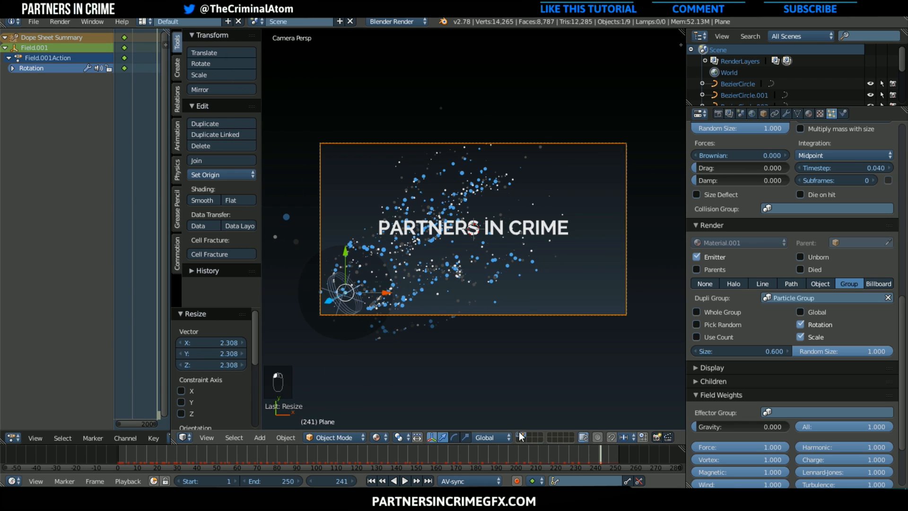
scroll(475, 402, "up", 1)
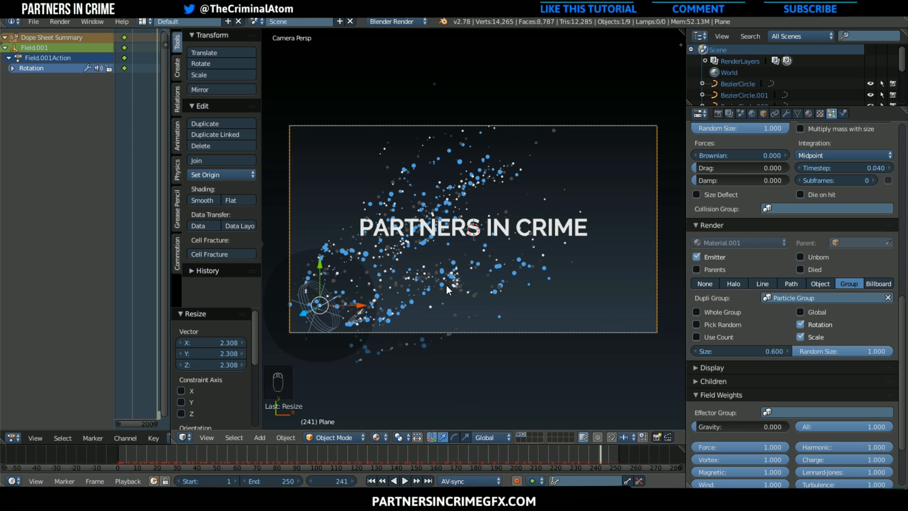
Set the viewport shading to Rendered and make Text Layer the active render layer
left_click(374, 437)
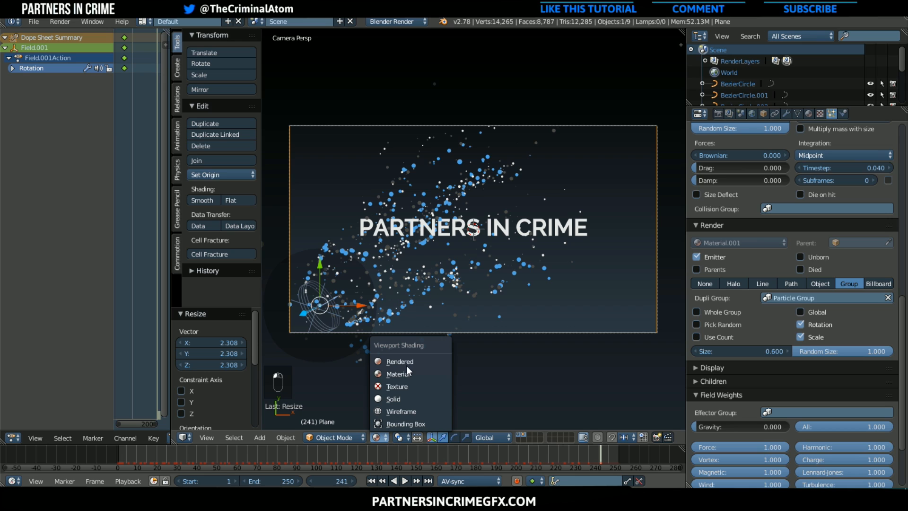
left_click(408, 362)
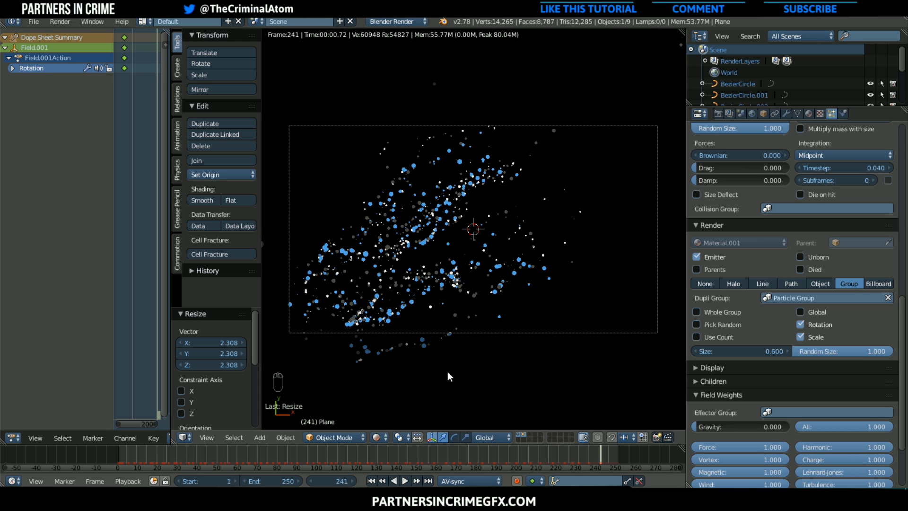
left_click(730, 114)
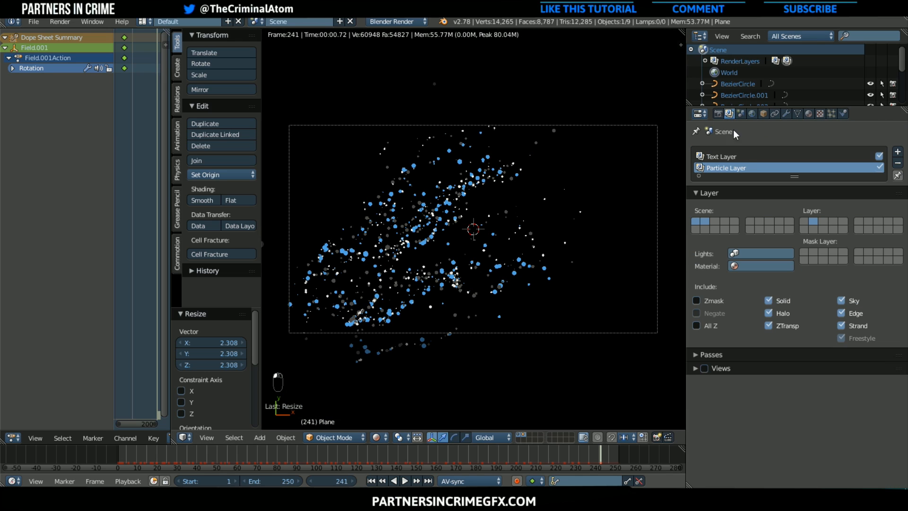
left_click(724, 155)
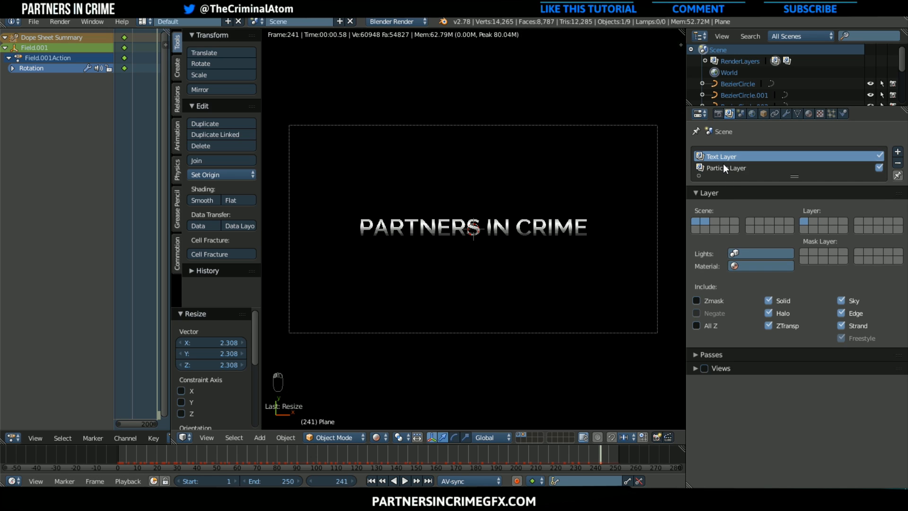
Preview the Particle Layer by making it the active render layer, and return the viewport shading to Solid
left_click(722, 164)
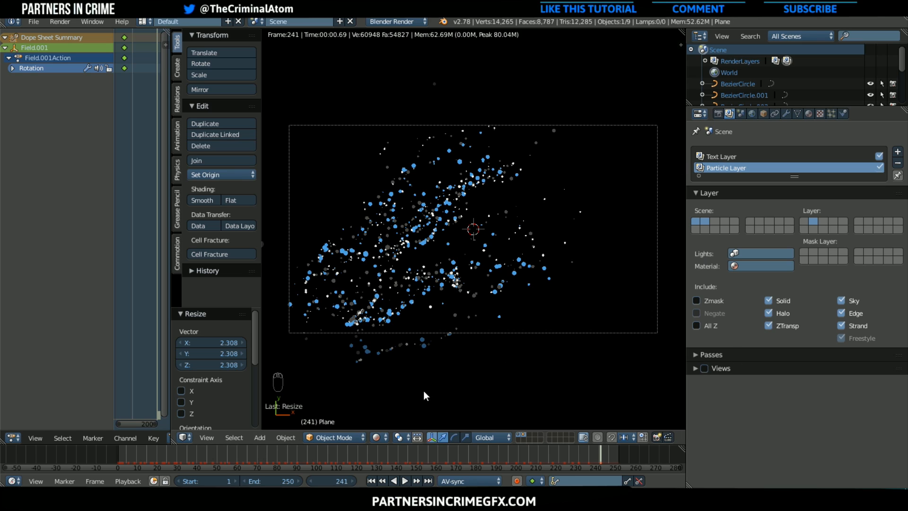
left_click(378, 438)
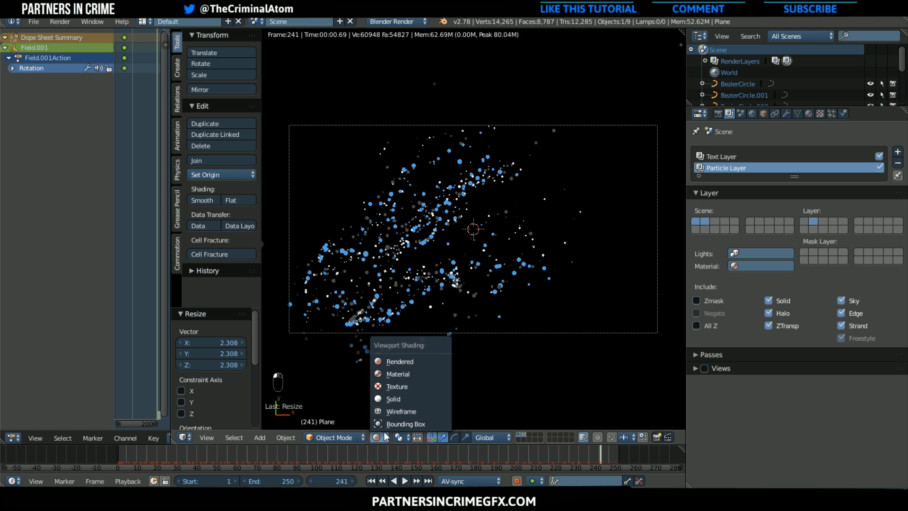
left_click(392, 399)
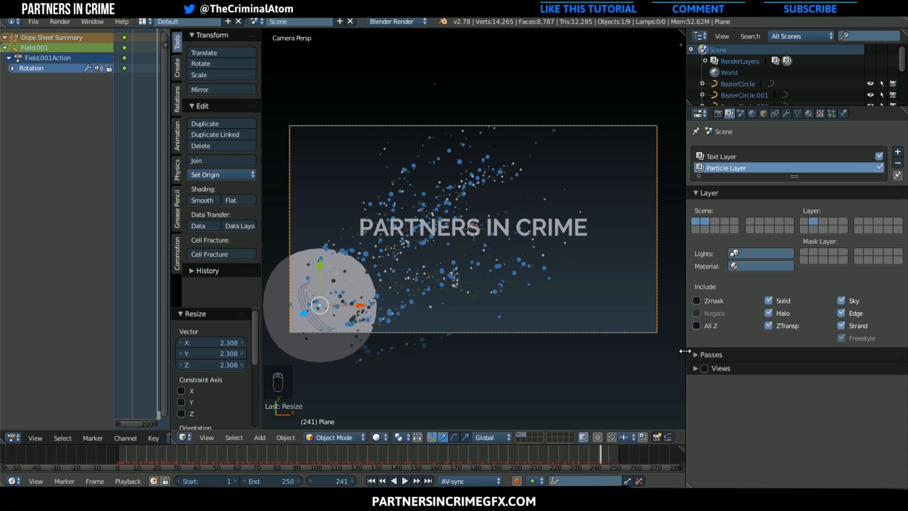
Set the alpha mode in the scene's render shading settings to Transparent
left_click(718, 114)
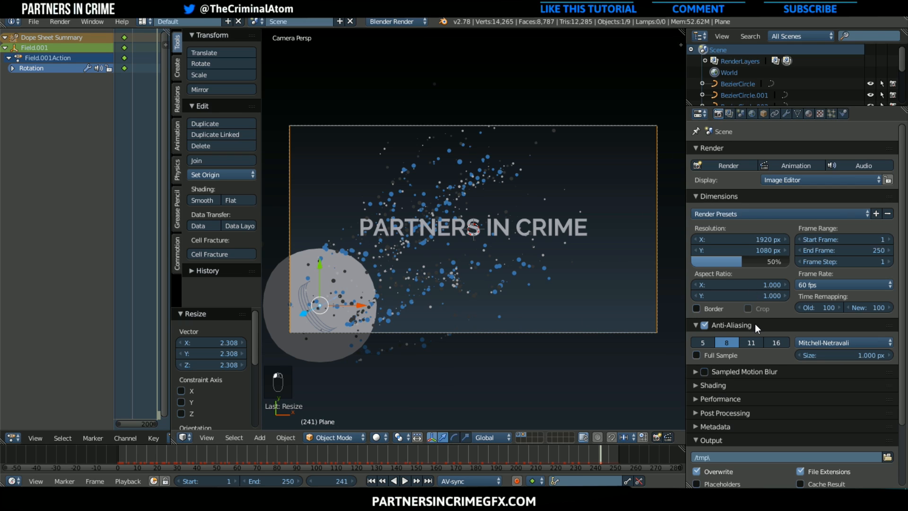
scroll(755, 324, "down", 3)
left_click(707, 317)
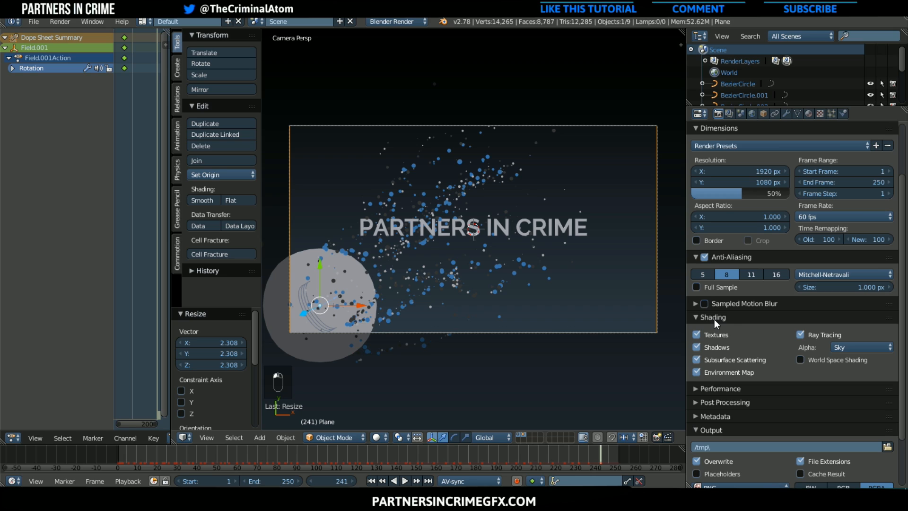
left_click(847, 348)
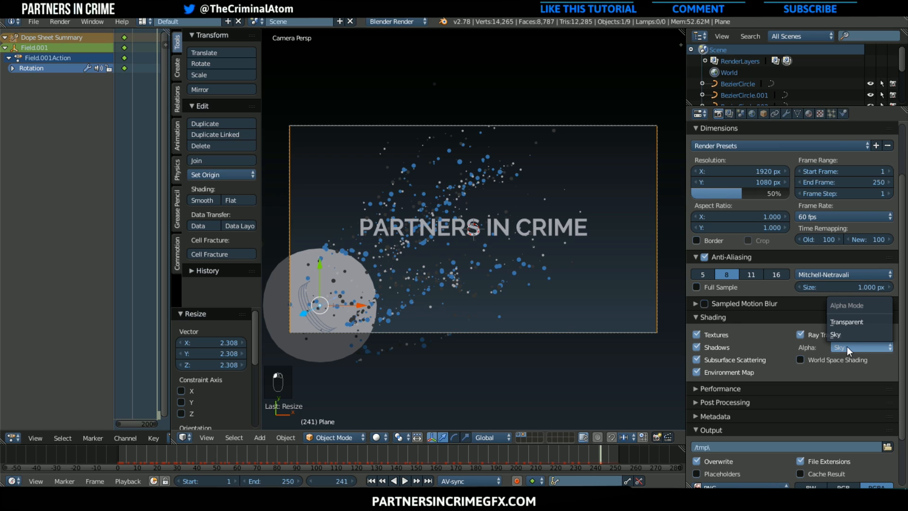
left_click(863, 322)
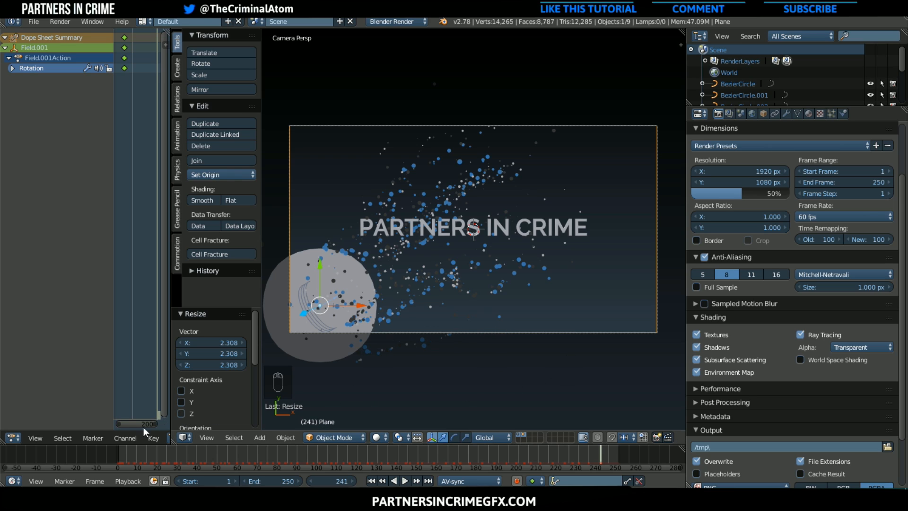
Play the animation from its beginning to check the particle motion, and stop the playback
left_click(118, 453)
left_click(405, 481)
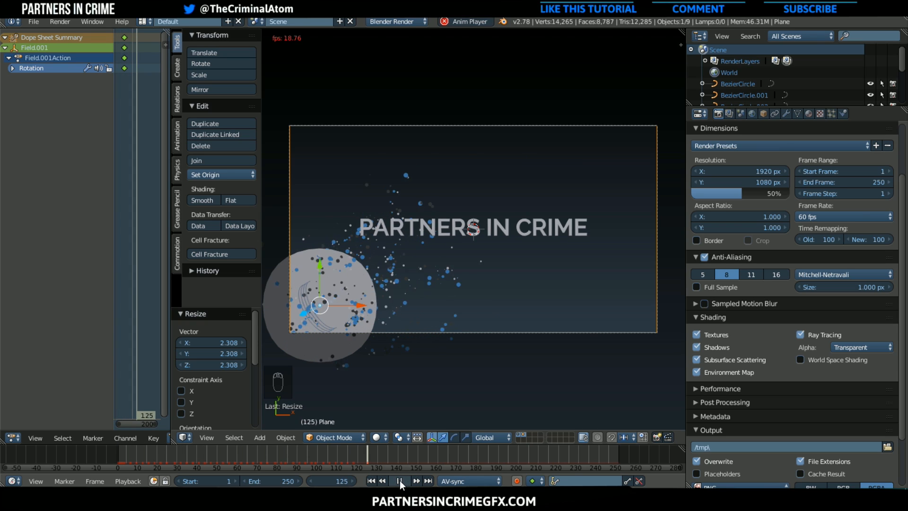
left_click(399, 481)
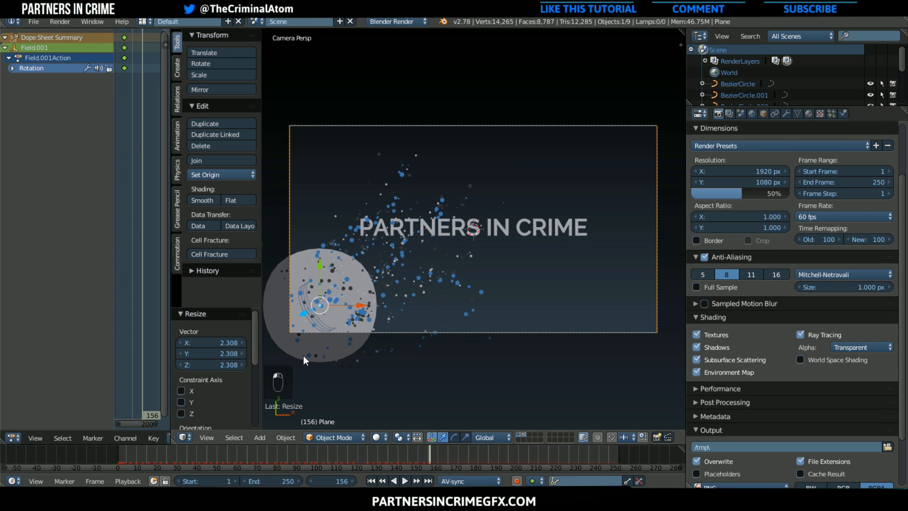
Bake all dynamics from the cache settings of the emitter plane's particle system
right_click_drag(319, 373, 365, 345)
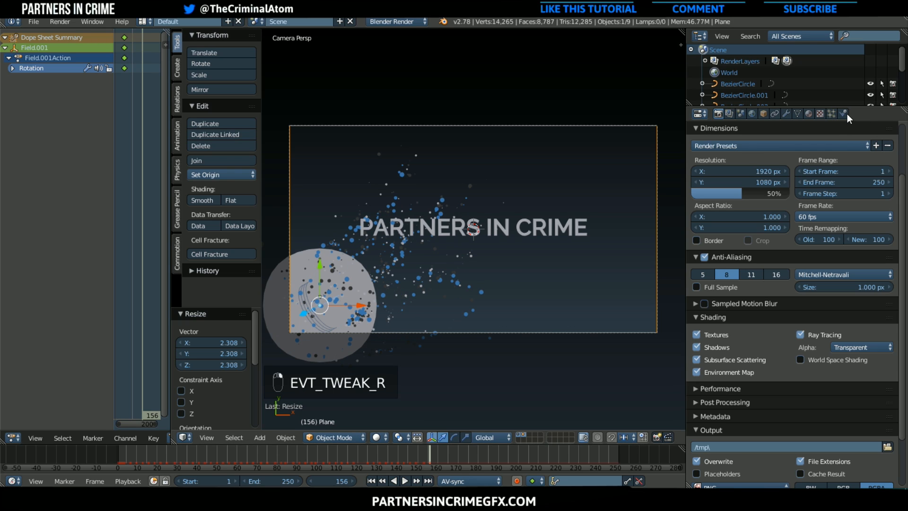
left_click(833, 113)
scroll(804, 275, "down", 15)
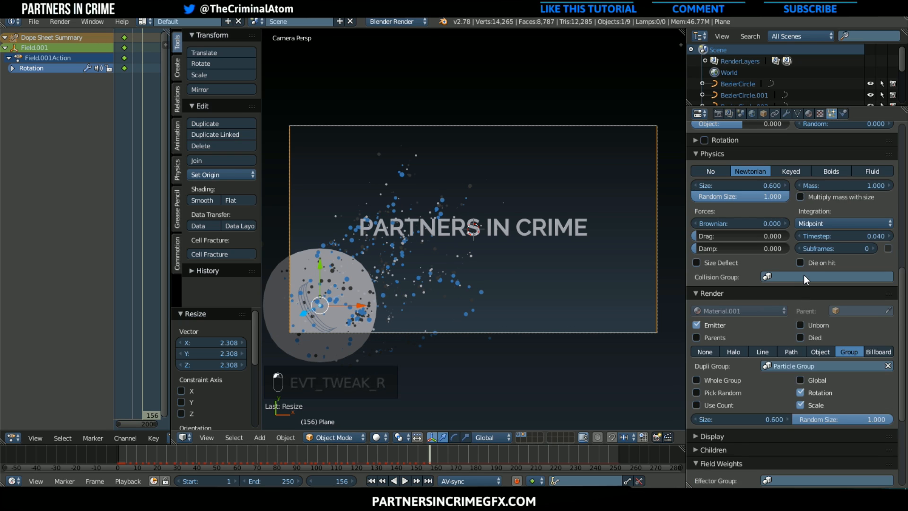
scroll(805, 275, "up", 15)
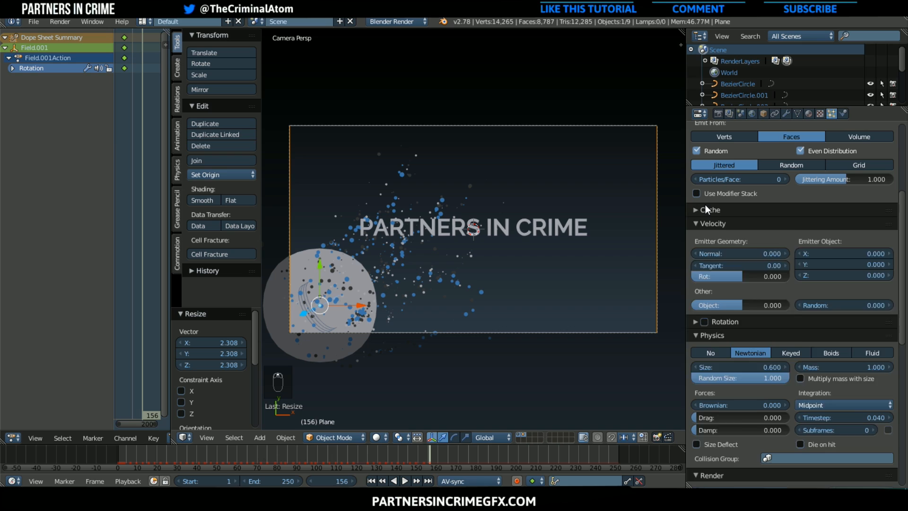
left_click(817, 330)
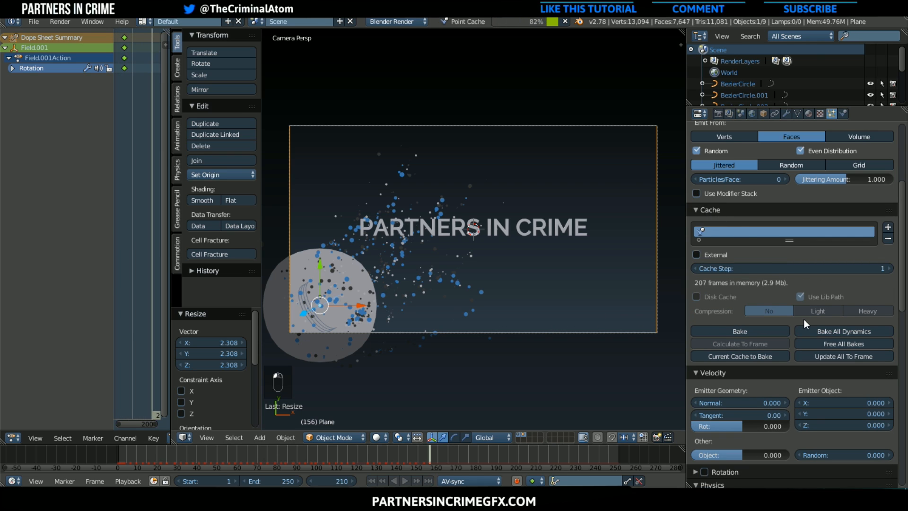
Play the baked particle animation from the beginning to check it, and stop the playback
left_click(116, 452)
key("alt+a")
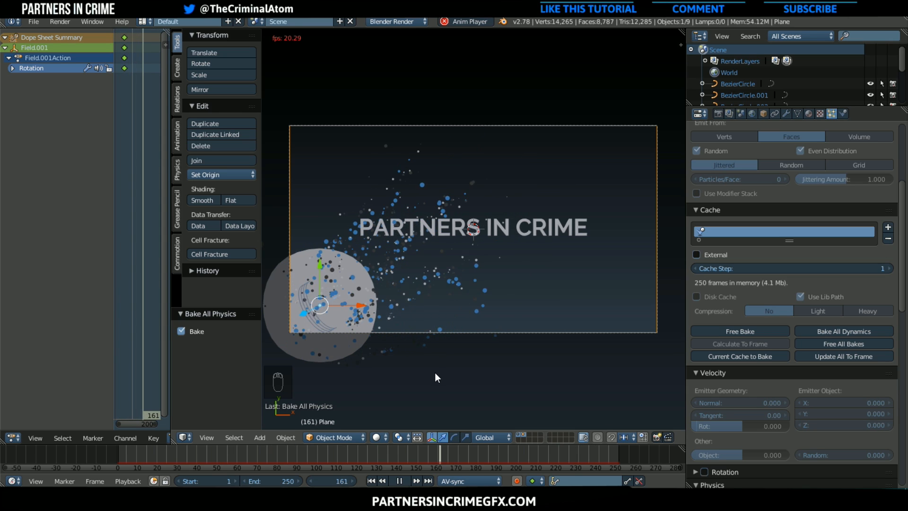
key("Escape")
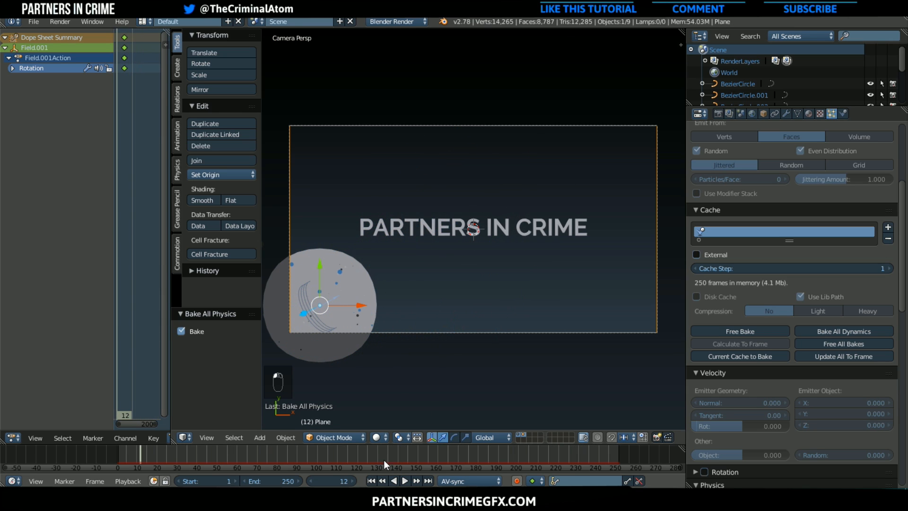
key("alt+a")
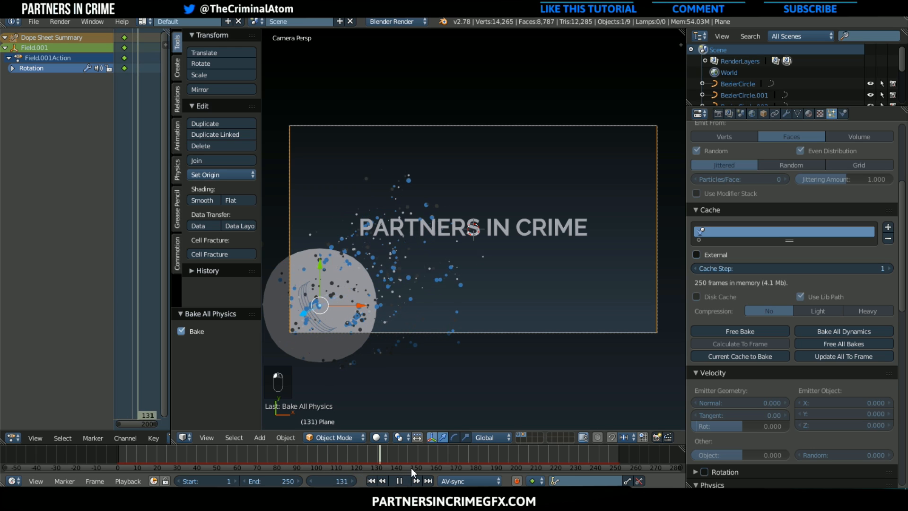
key("alt+a")
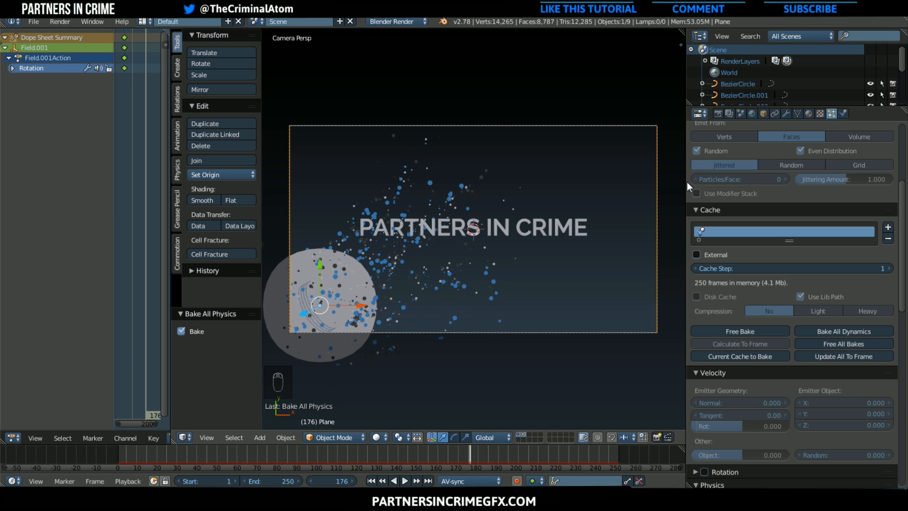
Enable the Material Index pass for the Particle Layer
left_click(729, 113)
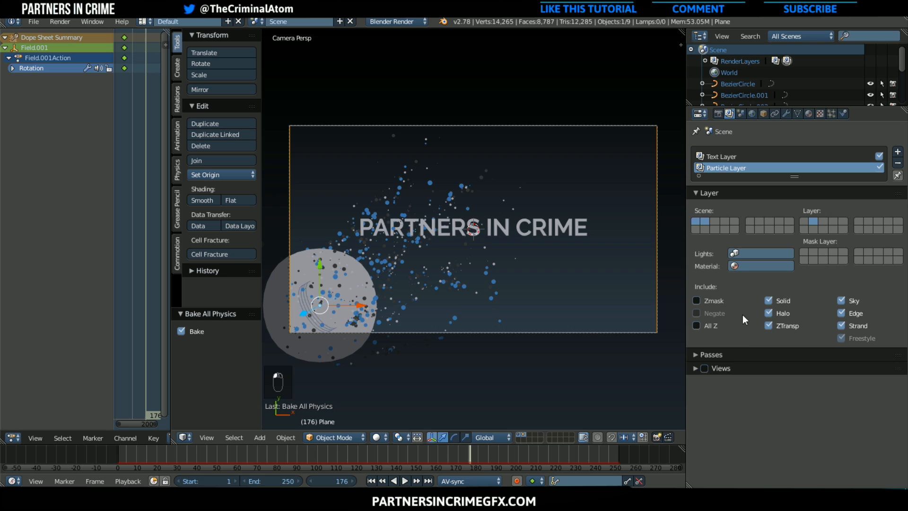
left_click(723, 356)
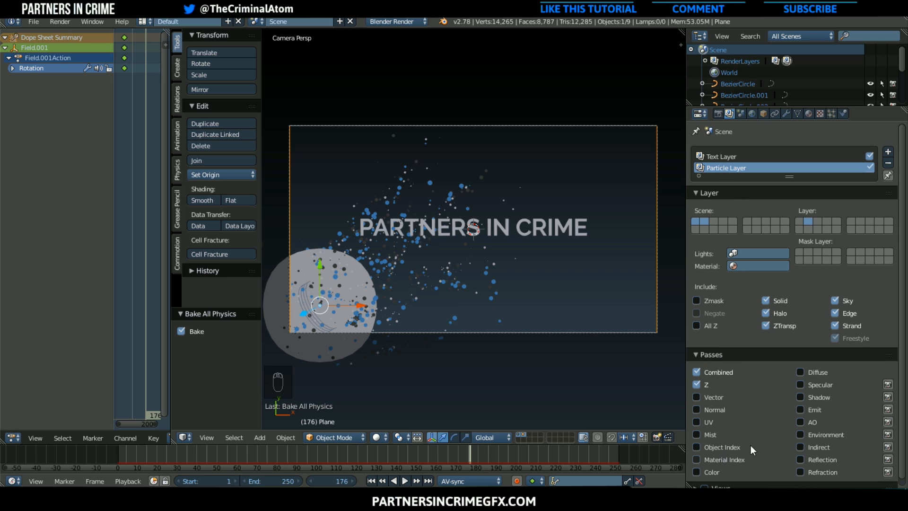
left_click(704, 461)
Render the current frame with both the text and particle render layers
scroll(549, 309, "down", 3)
scroll(352, 255, "up", 2)
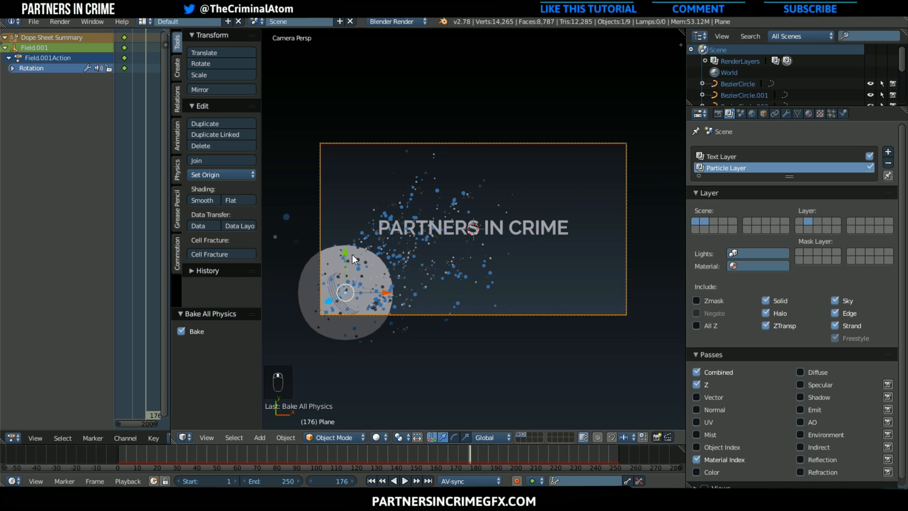
scroll(310, 244, "down", 1)
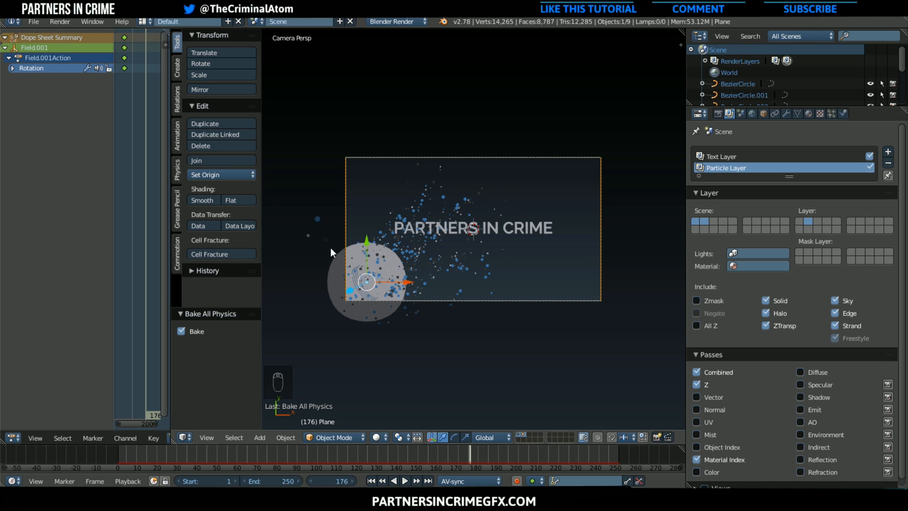
scroll(331, 248, "up", 1)
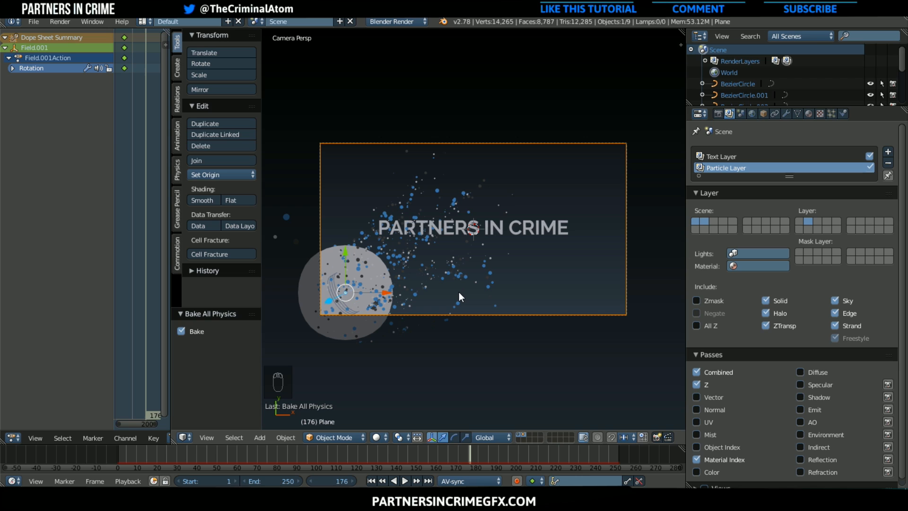
key("F12")
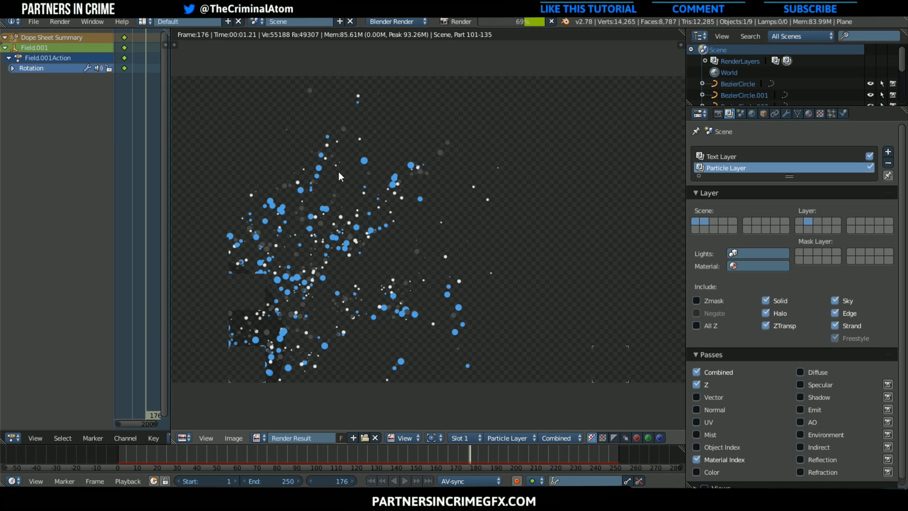
left_click(61, 21)
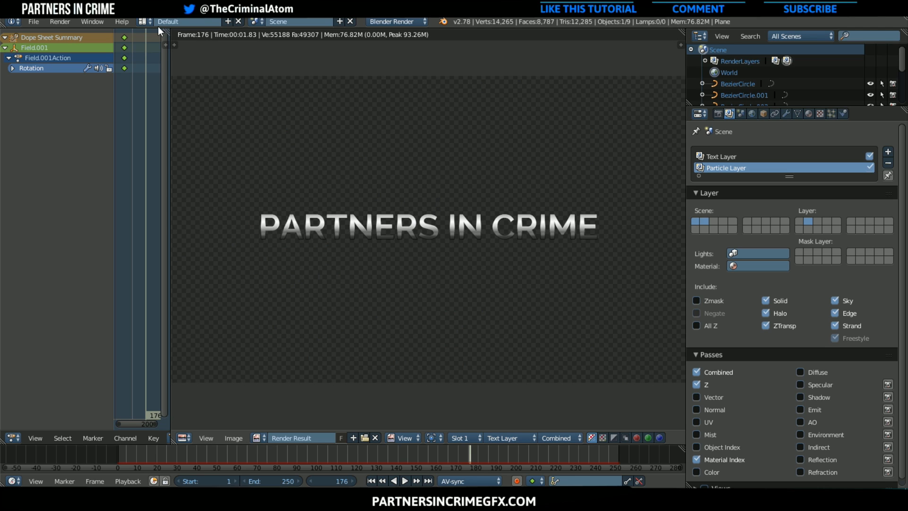
Switch to the Compositing screen layout and enable Use Nodes and Backdrop in the node editor
left_click(143, 22)
left_click(163, 60)
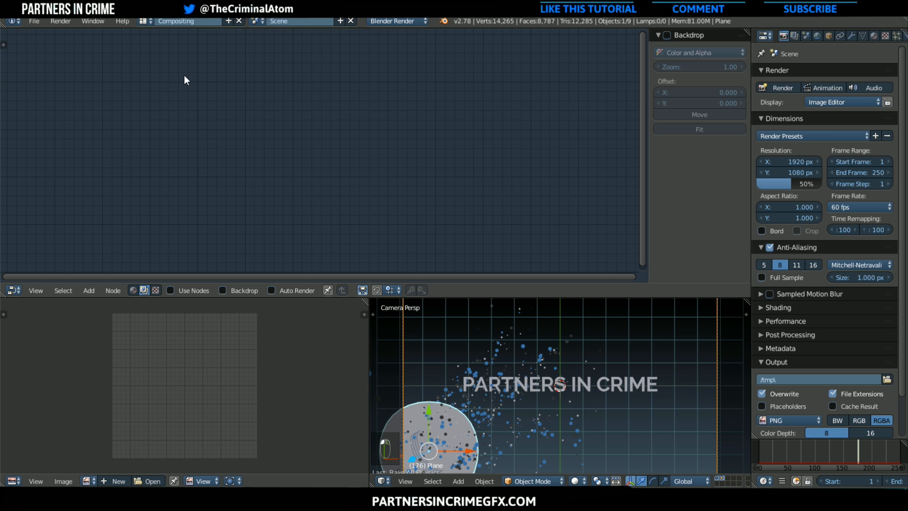
left_click(198, 291)
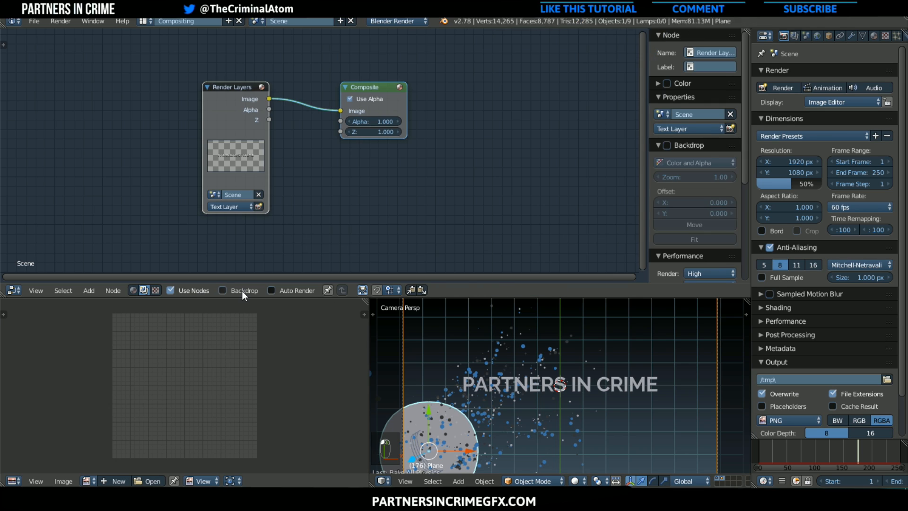
left_click(243, 290)
Add a Viewer node and connect the Render Layers image output to its image input
left_click(95, 291)
mouse_move(104, 254)
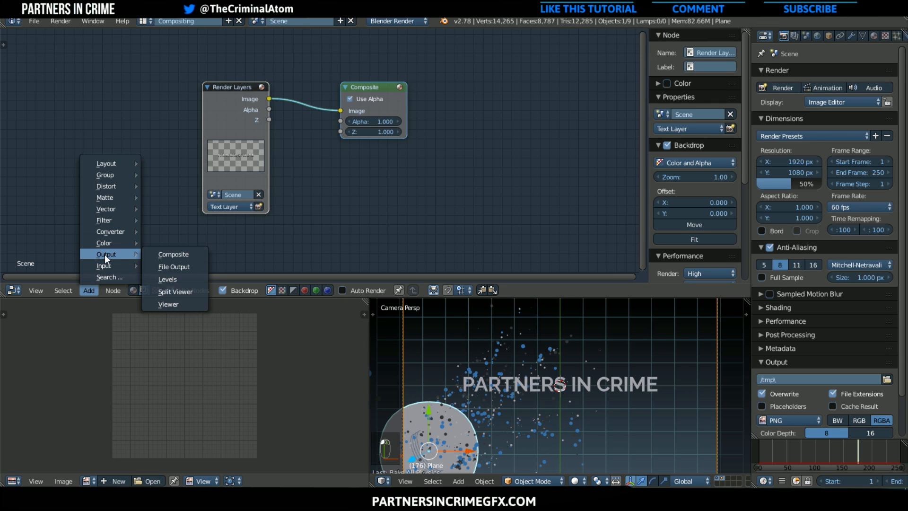
left_click(168, 304)
left_click(444, 149)
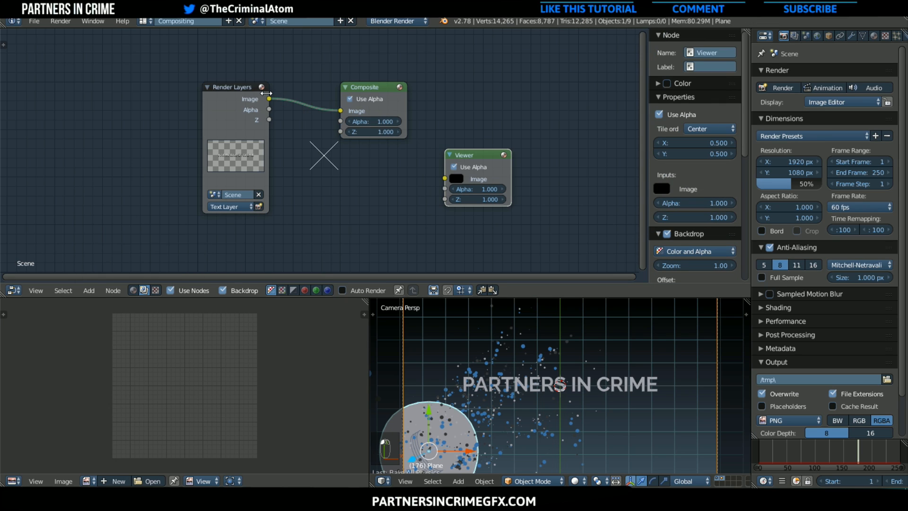
left_click_drag(269, 99, 444, 175)
Spread the Render Layers, Composite and Viewer nodes apart, and disable Use Alpha on the Viewer node
left_click_drag(247, 121, 73, 78)
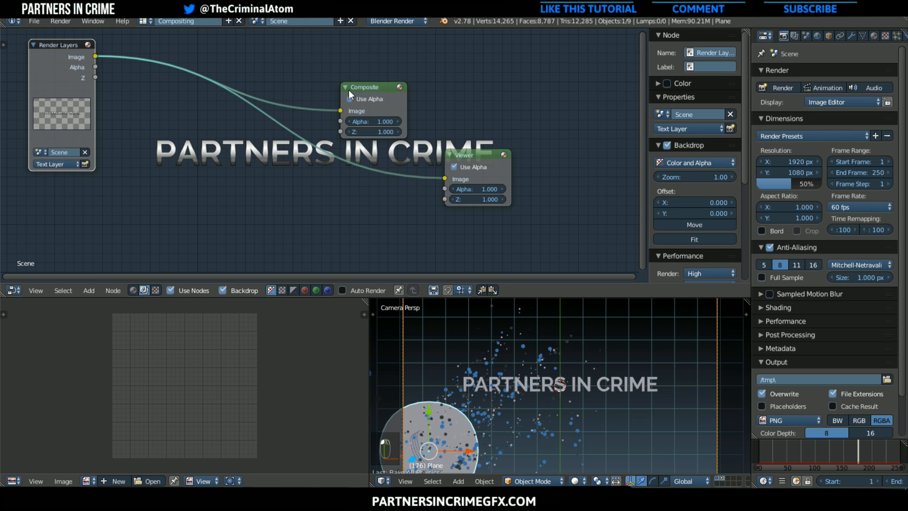
left_click_drag(368, 87, 547, 58)
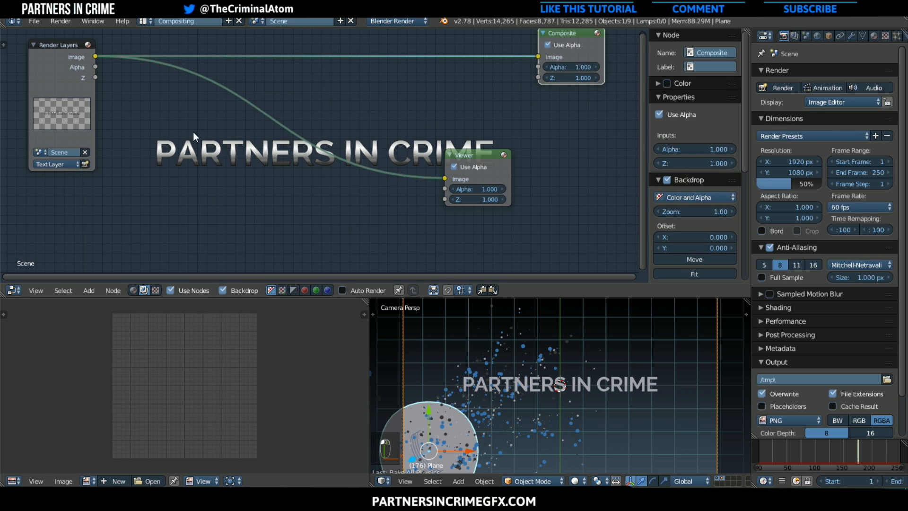
left_click(473, 166)
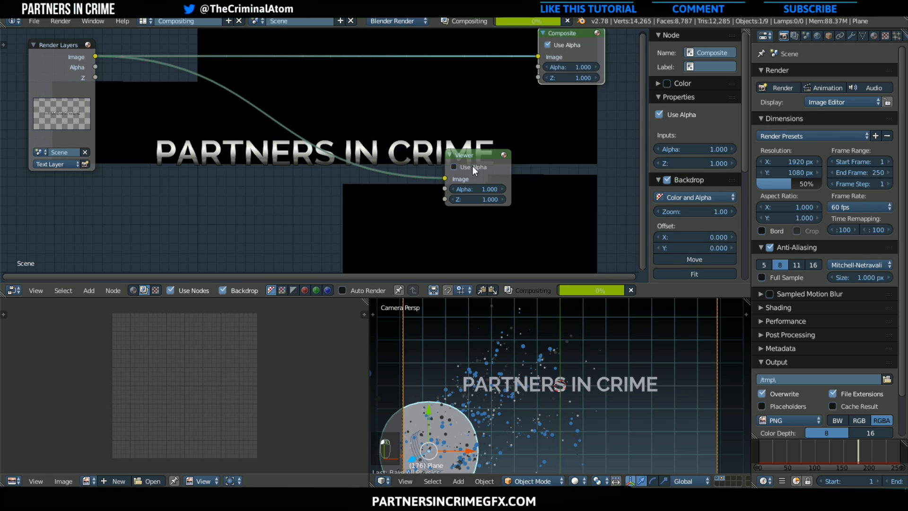
left_click_drag(487, 155, 595, 156)
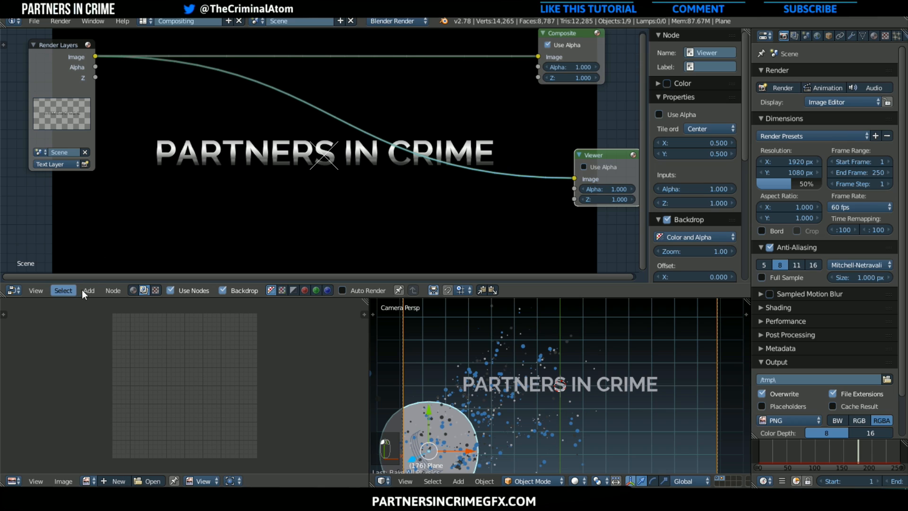
Add an Alpha Over color node onto the link between the Render Layers and Viewer nodes
left_click(88, 290)
mouse_move(115, 243)
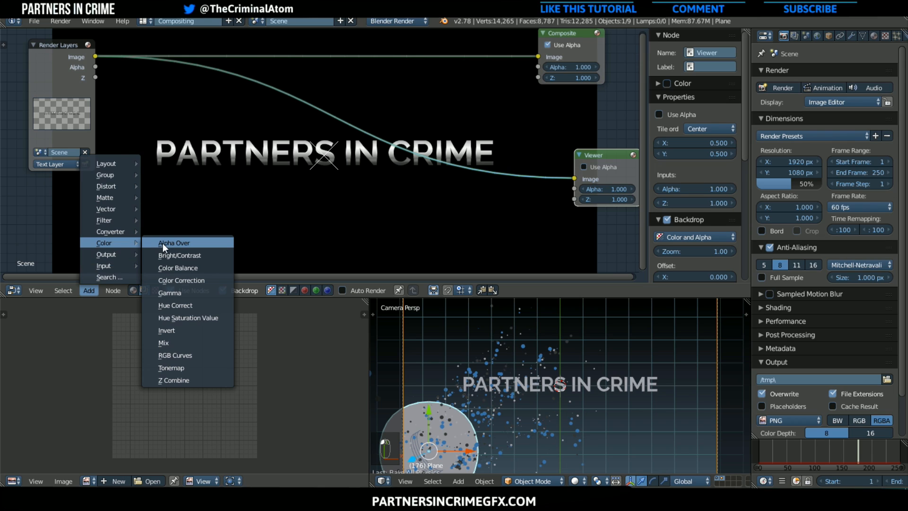
left_click(174, 243)
left_click(415, 123)
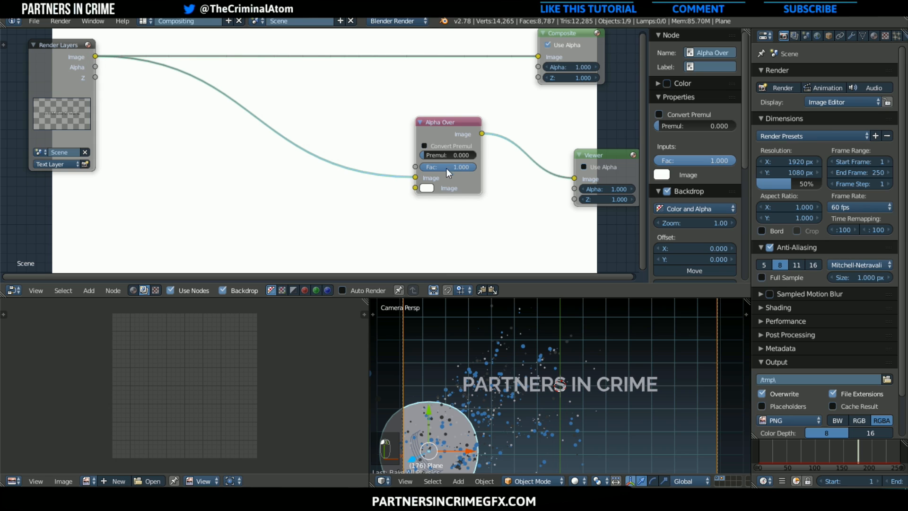
Duplicate the Render Layers node, set the copy to Particle Layer, and connect its image output to the Alpha Over node's image input
left_click(64, 103)
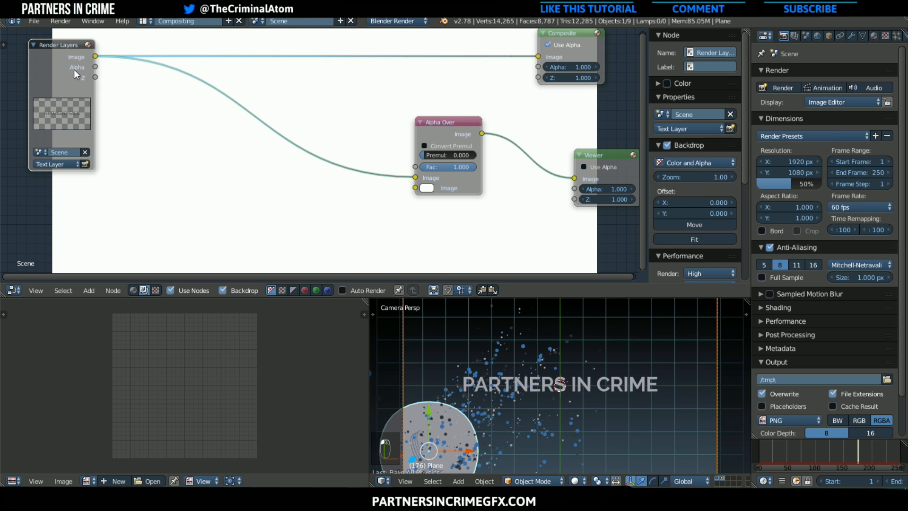
key("shift+d")
left_click(206, 221)
scroll(204, 241, "down", 1)
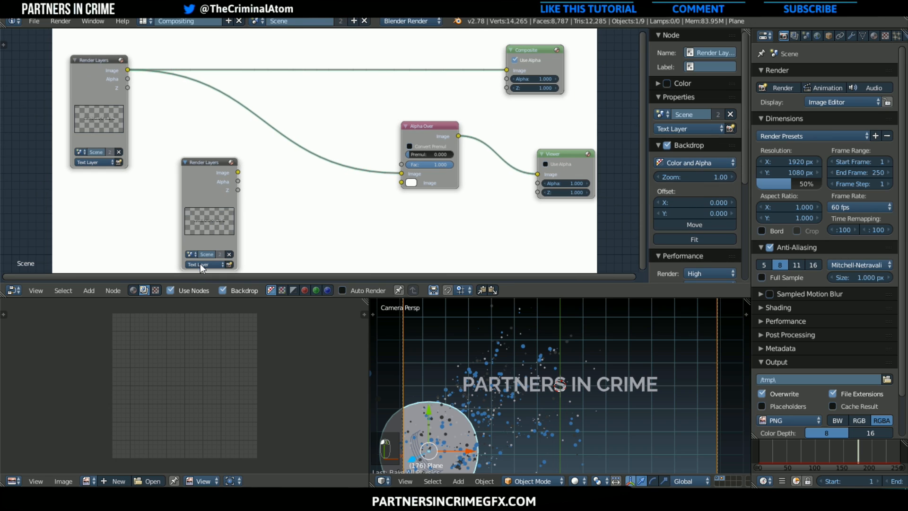
left_click(201, 266)
left_click(209, 244)
left_click_drag(238, 172, 400, 174)
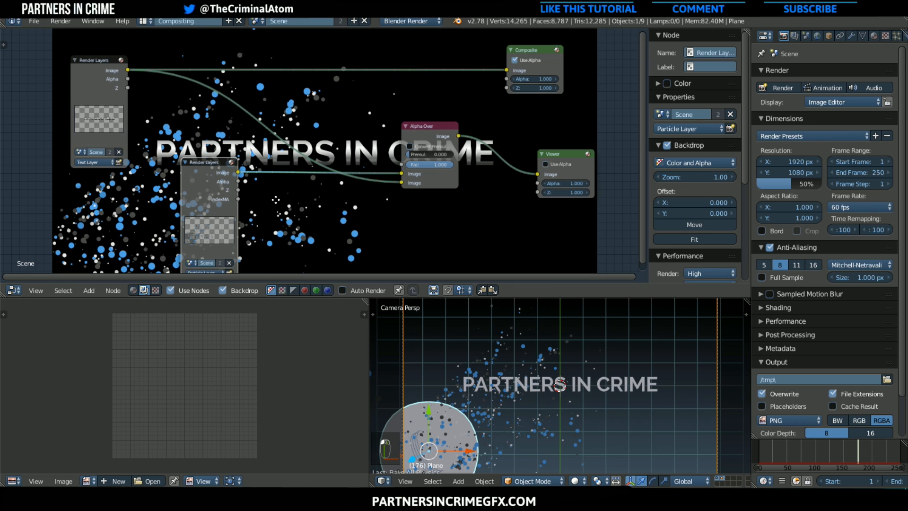
Rearrange the two Render Layers nodes so the Particle Layer node sits above the Text Layer node
middle_click_drag(258, 207, 216, 160)
left_click_drag(156, 153, 101, 159)
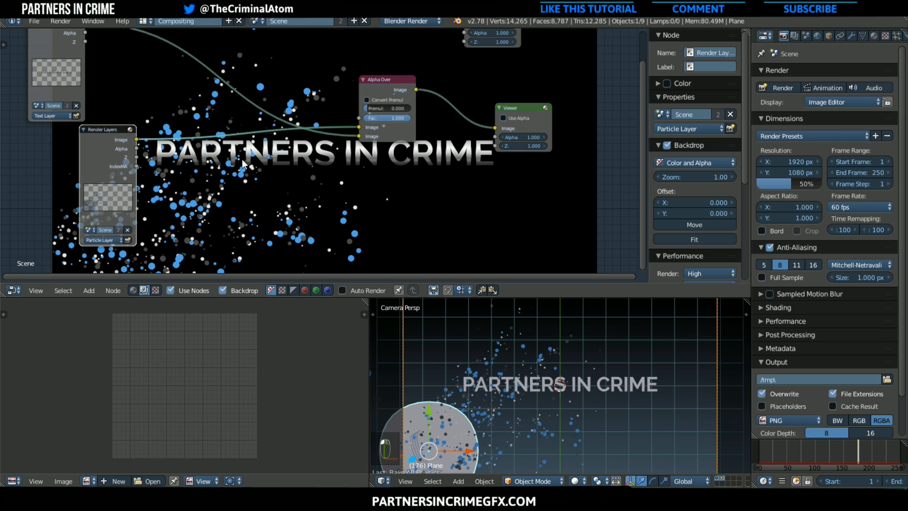
middle_click_drag(356, 165, 508, 237)
scroll(478, 223, "down", 3)
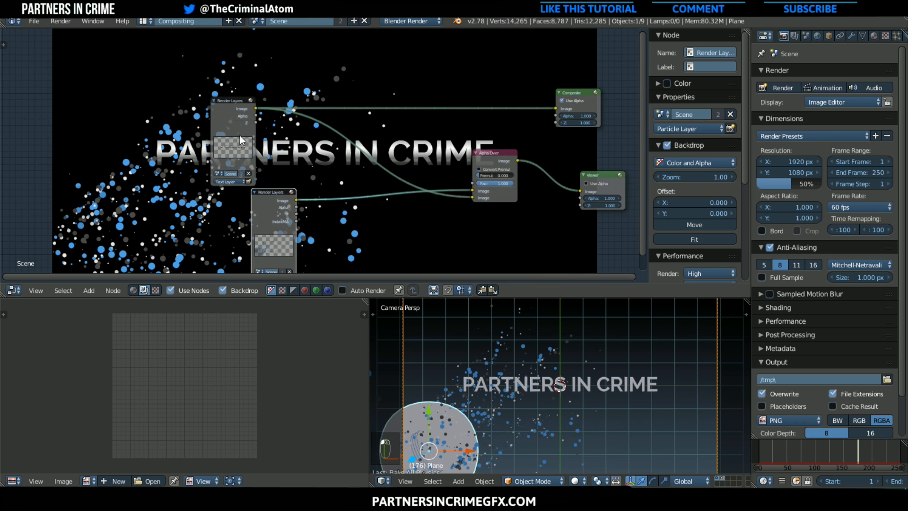
left_click_drag(273, 214, 183, 53)
left_click_drag(229, 149, 174, 247)
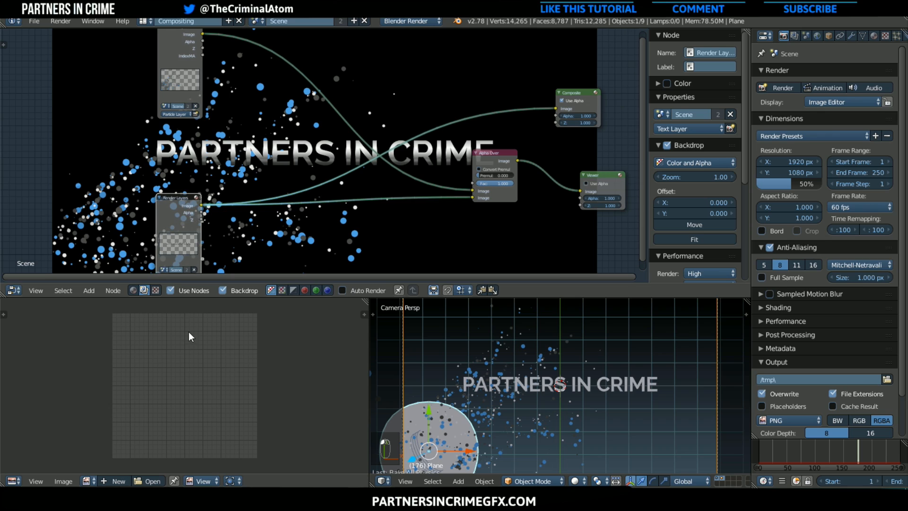
Link the Particle Layer image directly to the Viewer and move the Alpha Over node aside, next to the Text Layer node
scroll(191, 342, "down", 2)
scroll(203, 338, "up", 1)
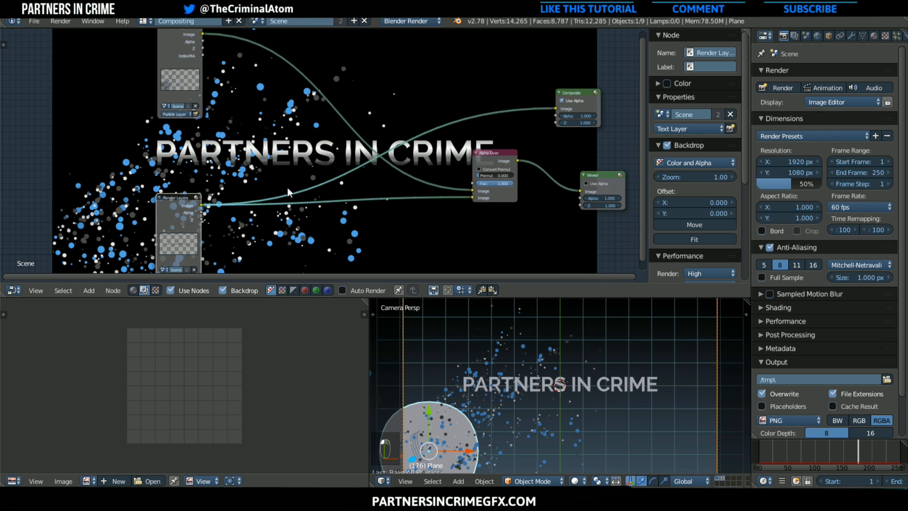
left_click_drag(490, 161, 583, 193)
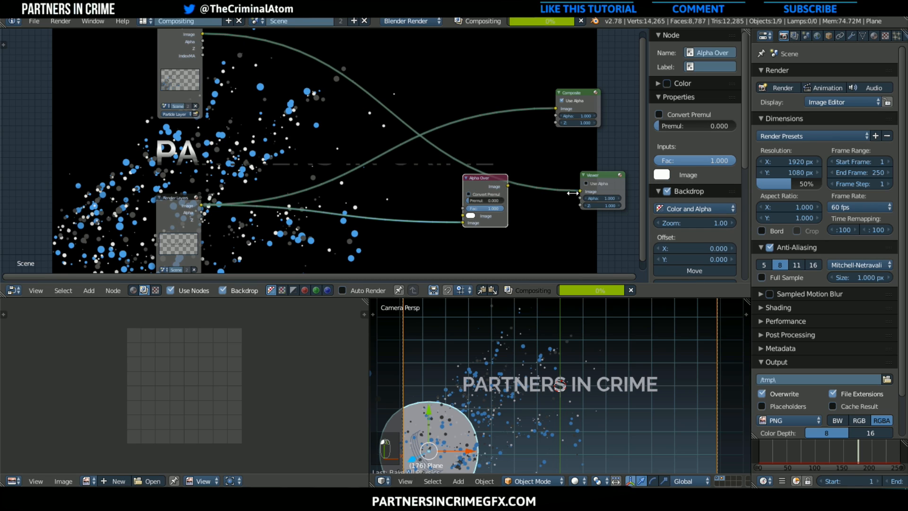
left_click_drag(499, 176, 26, 238)
Insert a Mix node between Particle Layer and Viewer, feed the particle image into both inputs, and set the blend mode to Add
left_click(91, 291)
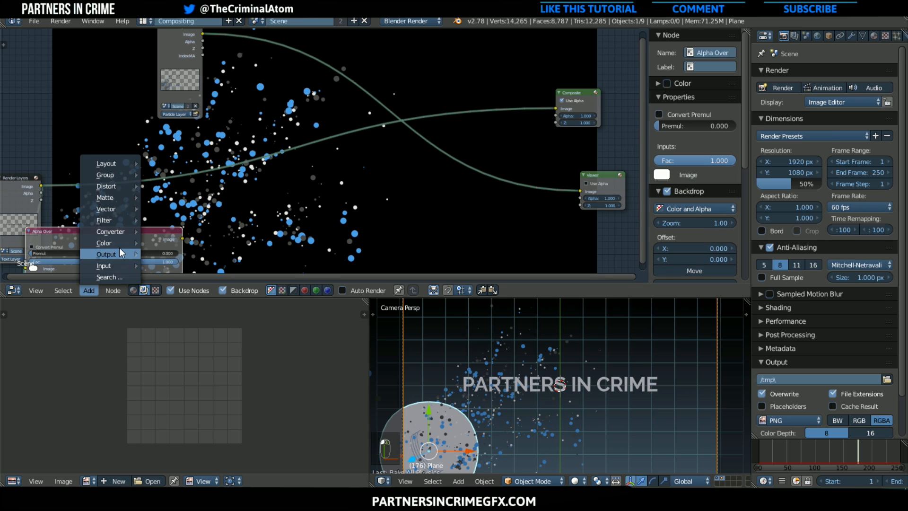
mouse_move(124, 244)
left_click(184, 339)
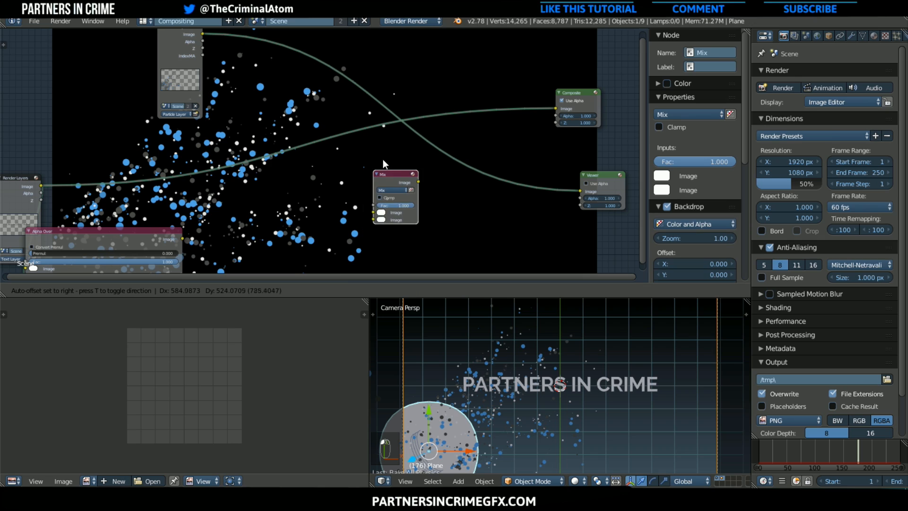
left_click(434, 148)
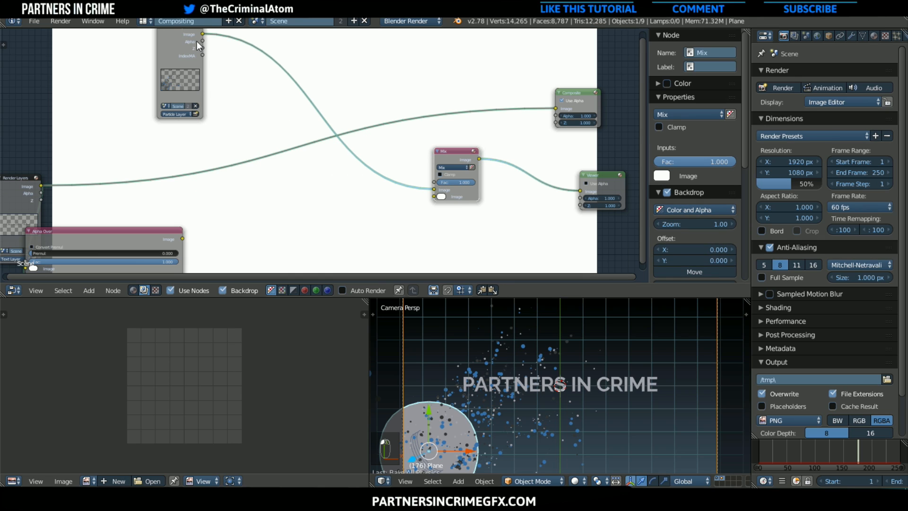
left_click_drag(201, 34, 434, 197)
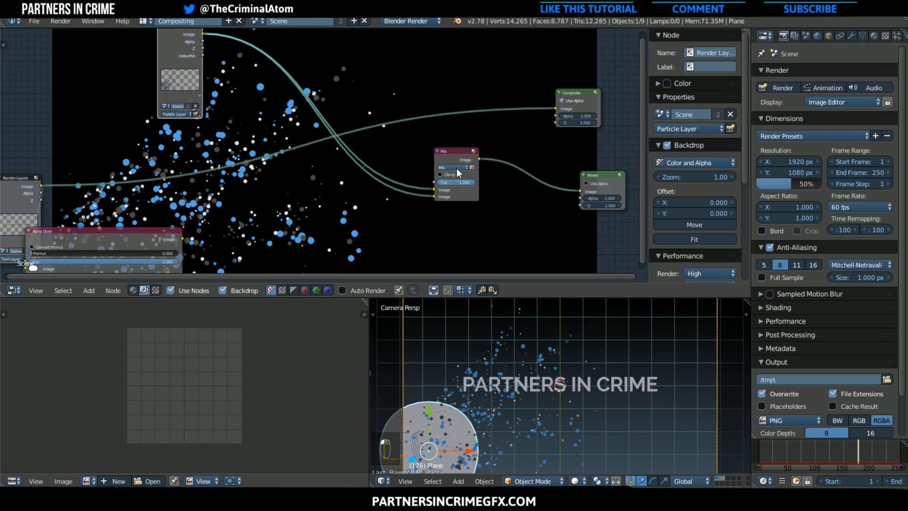
left_click(456, 168)
left_click(451, 152)
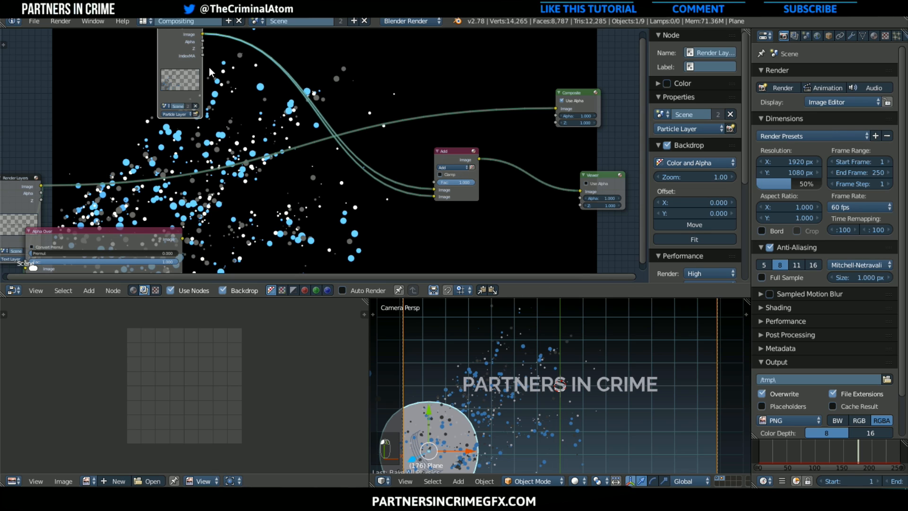
Lower the Particle Layer node and insert a Glare filter node on its link to the Add node's second image input
left_click_drag(188, 64, 186, 117)
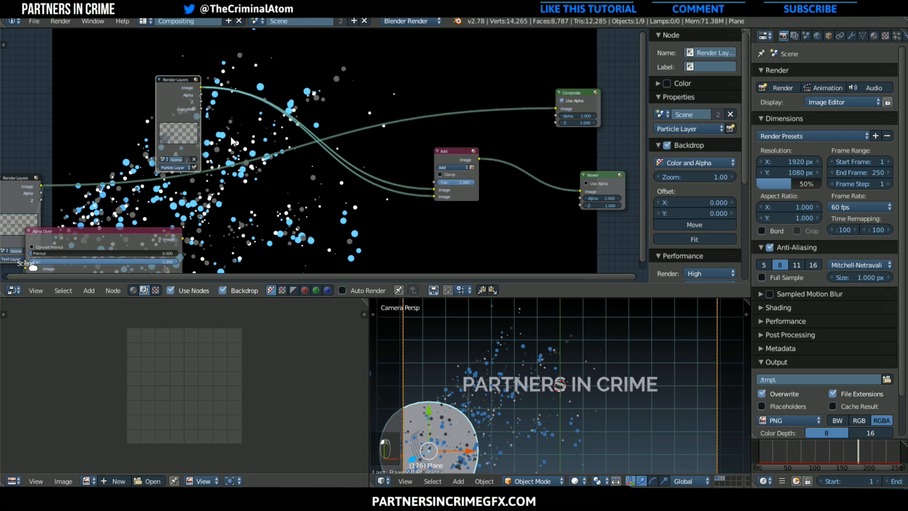
left_click(90, 291)
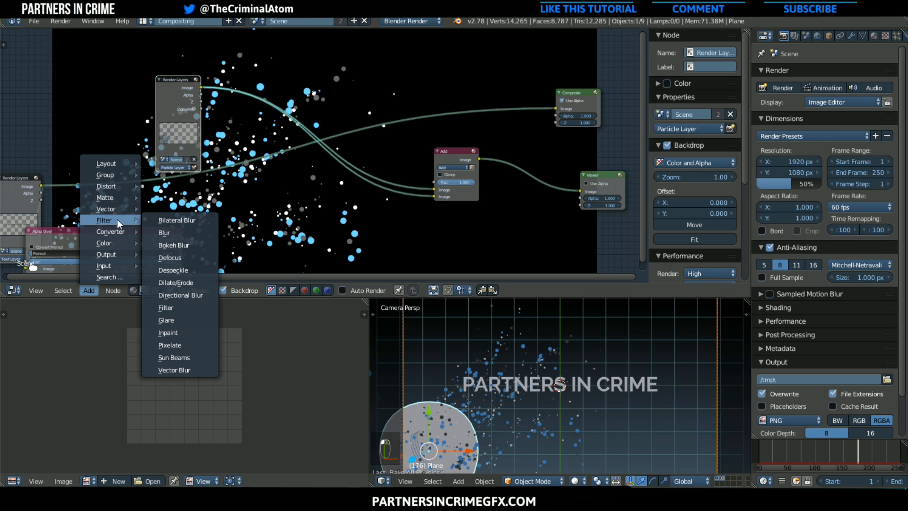
left_click(191, 319)
left_click(373, 191)
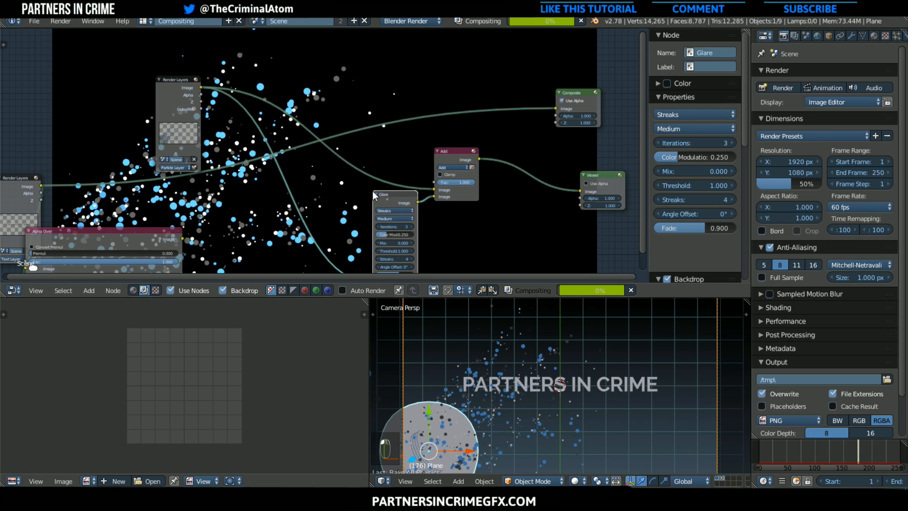
Set the Glare node to Fog Glow, High quality and a threshold of 0, and move it away from the Add node
left_click(386, 210)
left_click(384, 188)
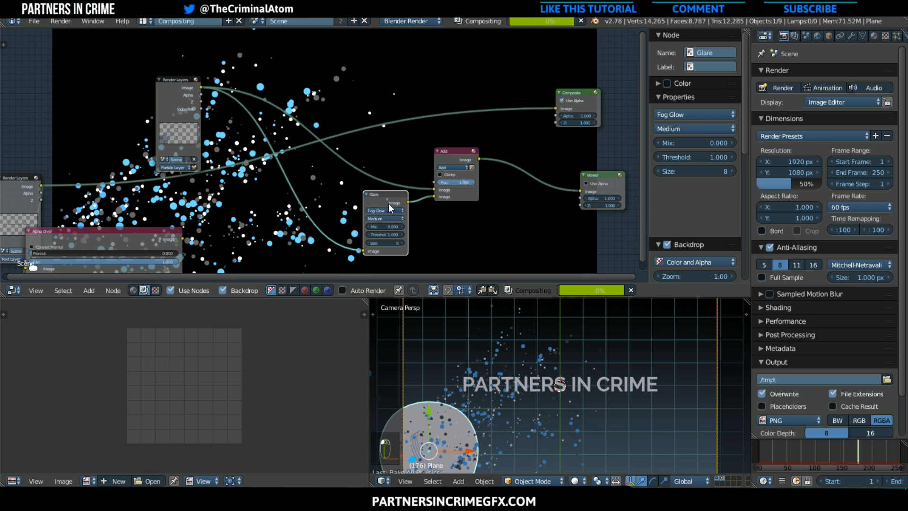
left_click(386, 217)
left_click(388, 210)
left_click_drag(392, 234, 352, 227)
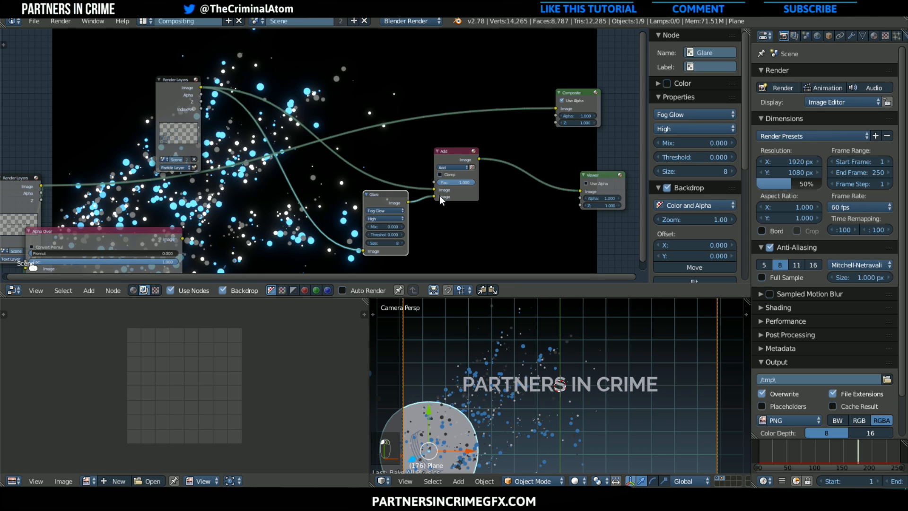
left_click_drag(381, 198, 340, 205)
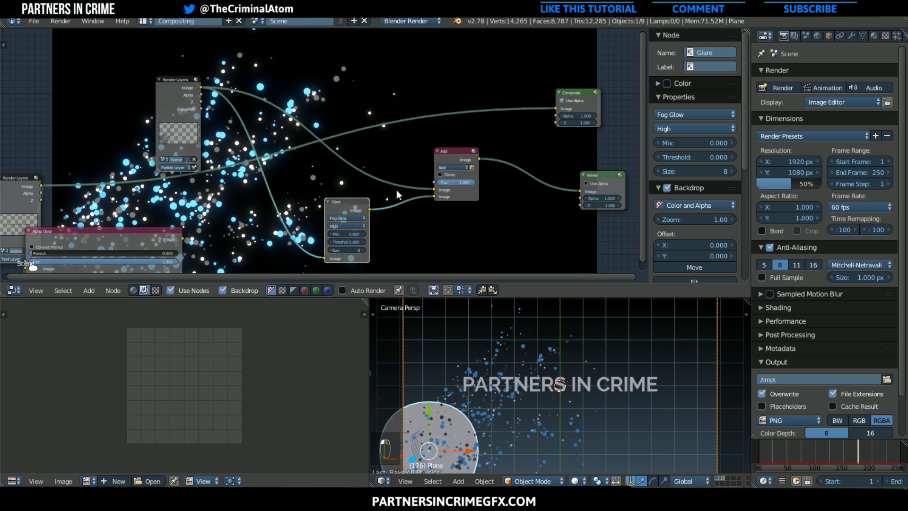
Insert a Blur node on the link from Particle Layer to the Add node's first input and set it to Fast Gaussian
middle_click_drag(397, 189, 290, 192)
scroll(157, 136, "down", 1)
scroll(290, 192, "up", 2)
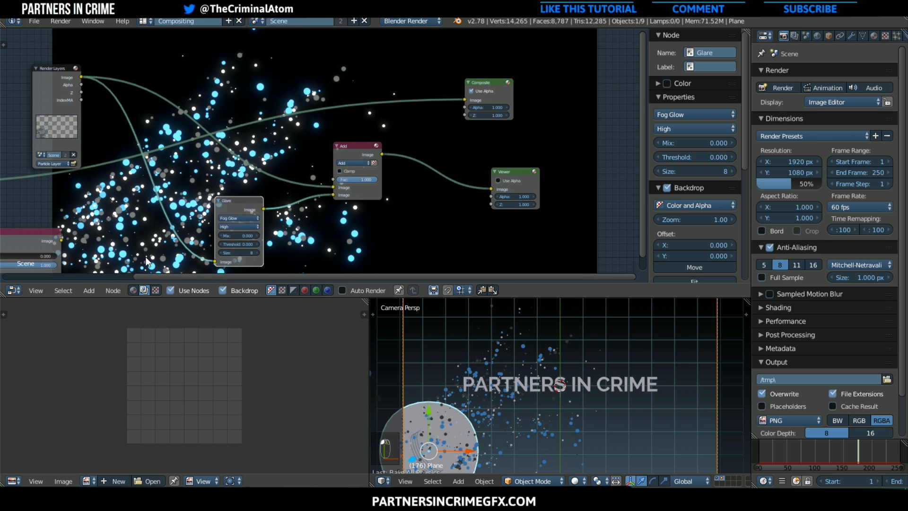
left_click(90, 290)
mouse_move(110, 221)
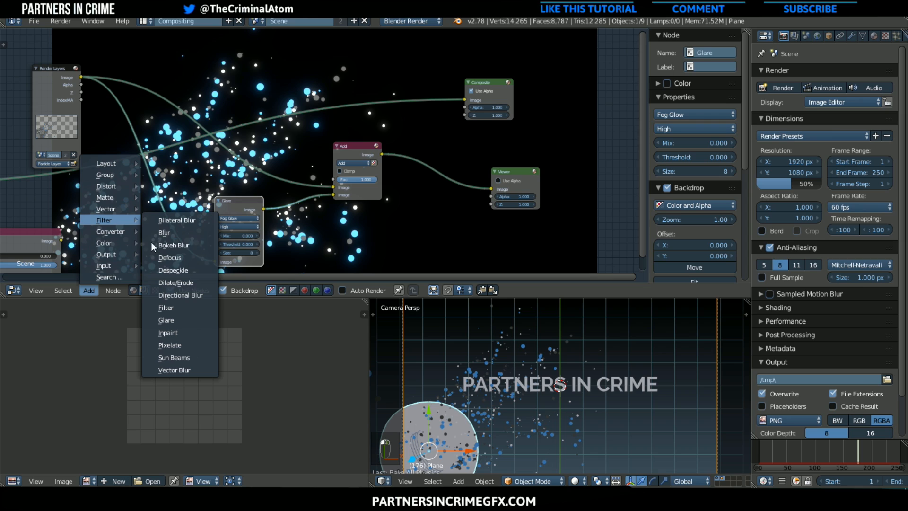
left_click(189, 232)
left_click(235, 163)
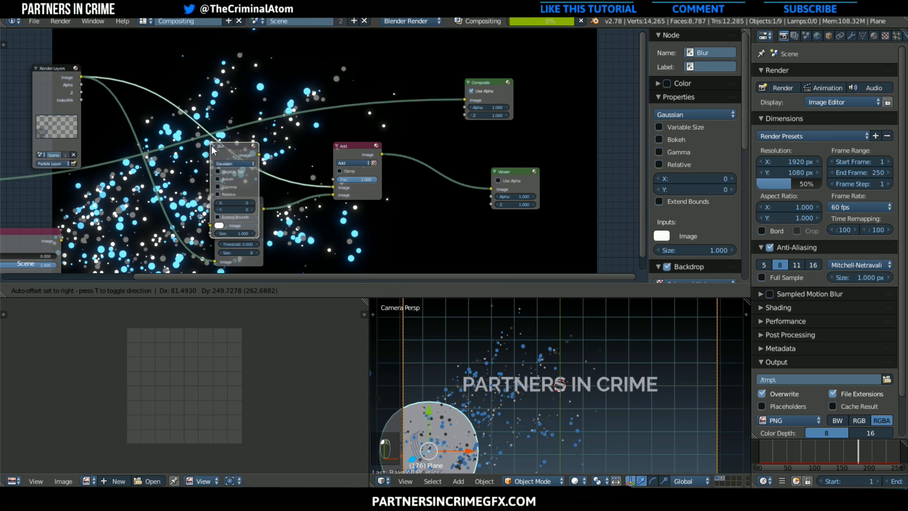
left_click(235, 161)
left_click(234, 117)
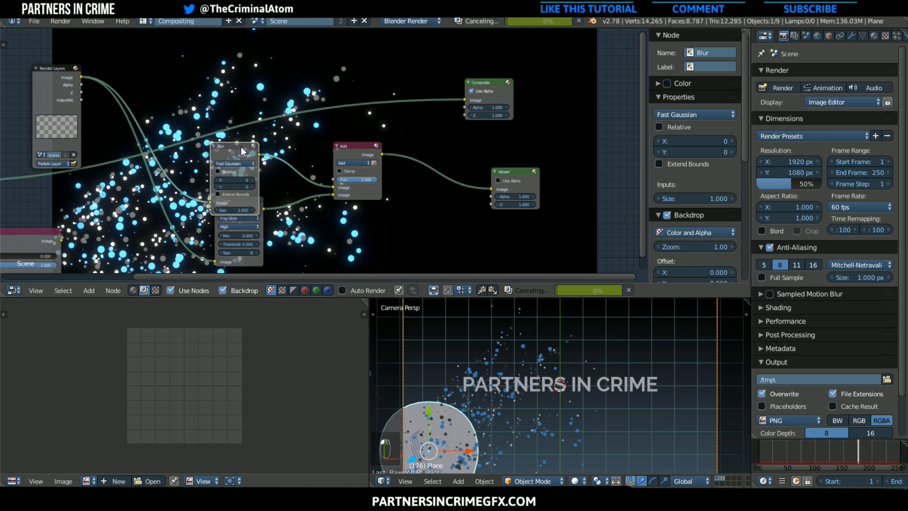
Set the Blur node's X and Y size to 5 and nudge the node slightly upward
left_click(240, 186)
type("5")
key("Return")
left_click(244, 179)
type("5")
key("Return")
scroll(234, 198, "up", 2)
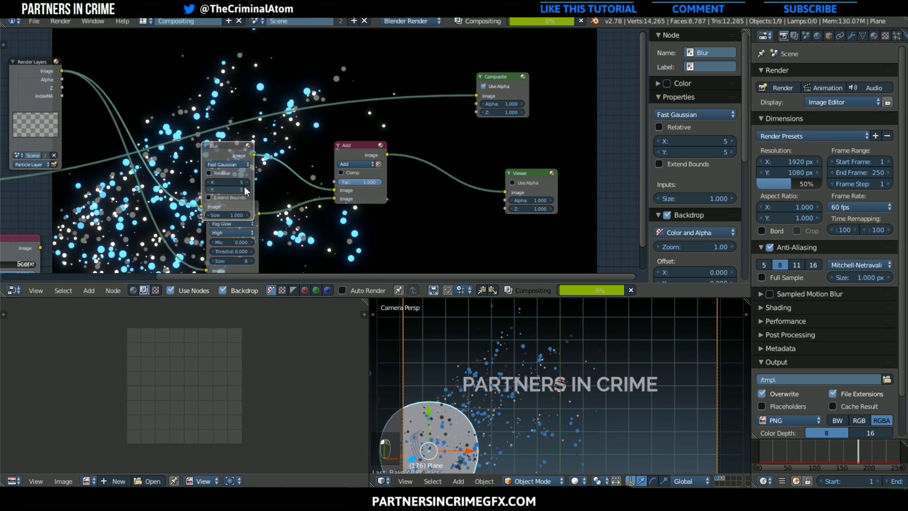
left_click_drag(217, 144, 218, 138)
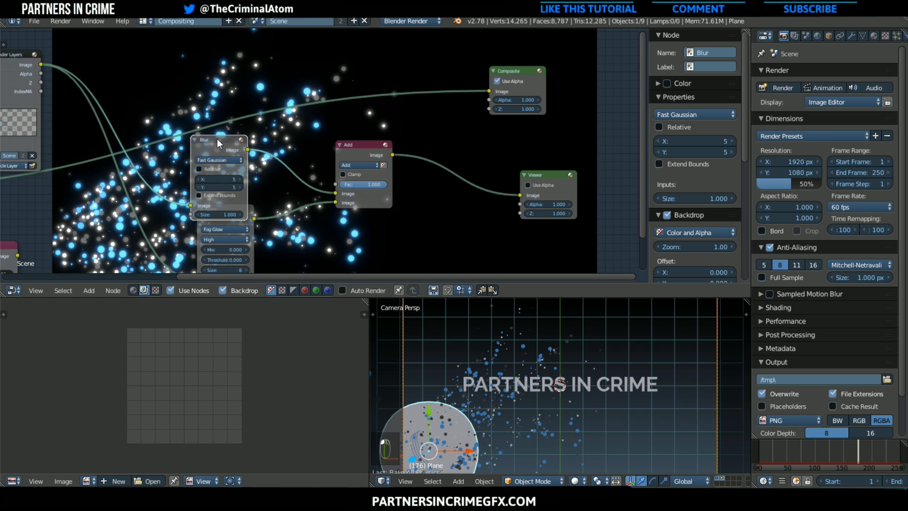
Spread out the Viewer, Blur, Glare and Add nodes to make room between them in the particle chain
middle_click_drag(478, 155, 318, 141)
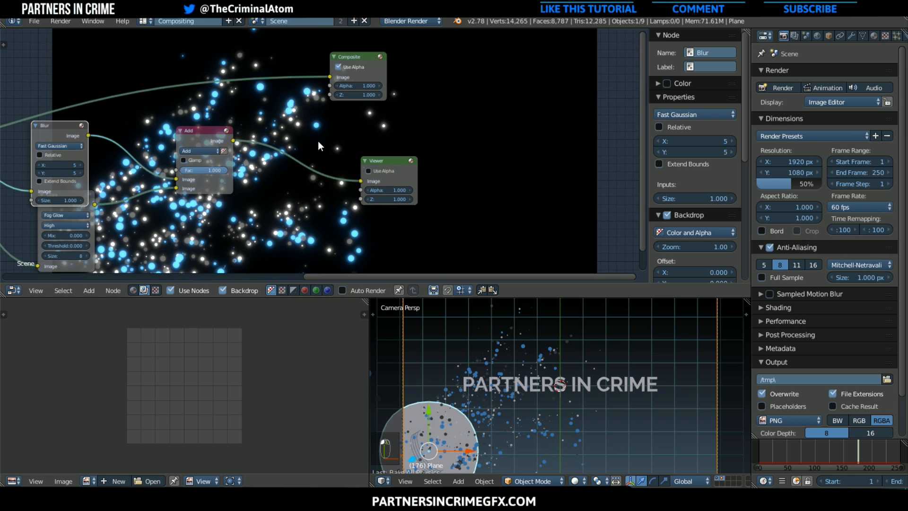
left_click_drag(380, 160, 598, 161)
middle_click_drag(248, 170, 437, 170)
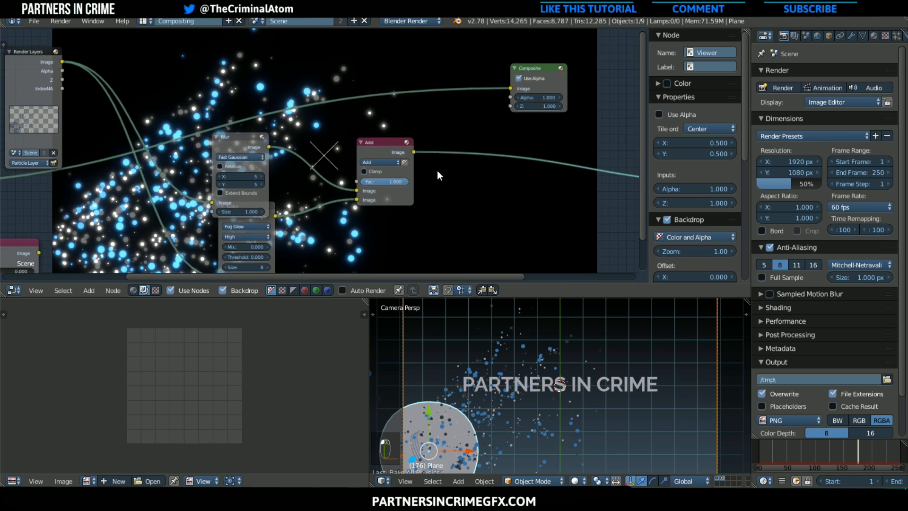
scroll(438, 170, "down", 1)
left_click_drag(245, 143, 219, 50)
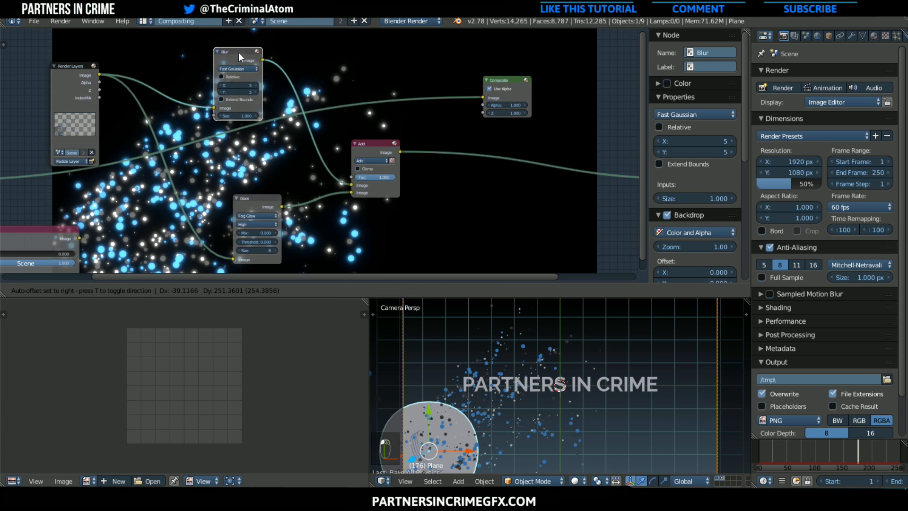
left_click_drag(270, 199, 167, 211)
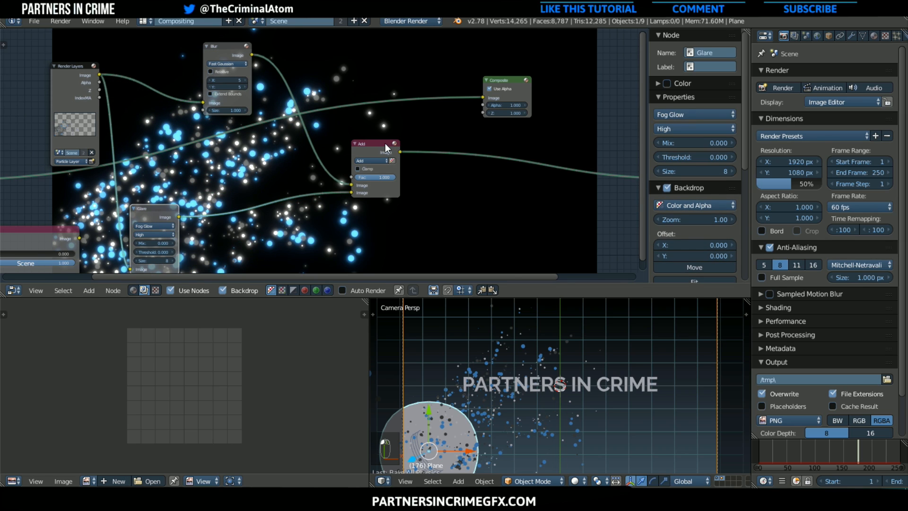
left_click_drag(385, 144, 495, 121)
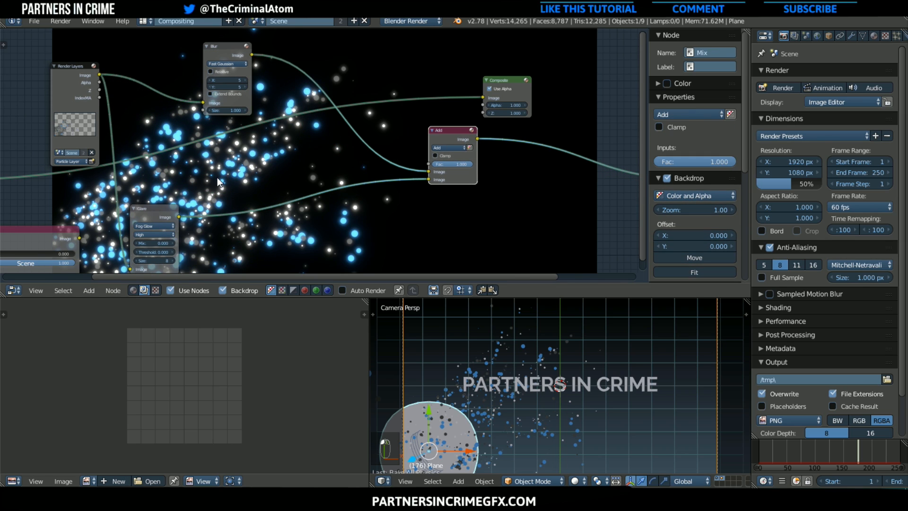
left_click_drag(440, 135, 404, 124)
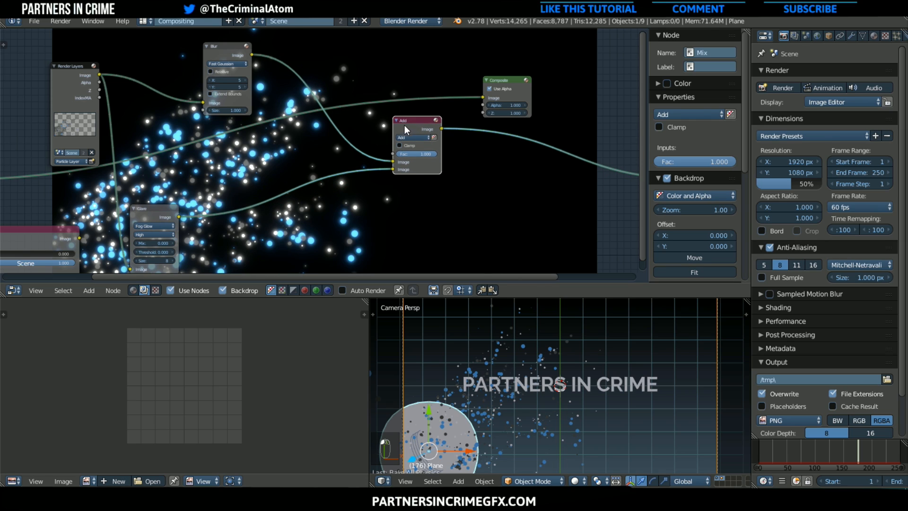
Insert an Alpha Over node on the link between the Add node and the Viewer
scroll(233, 159, "down", 1)
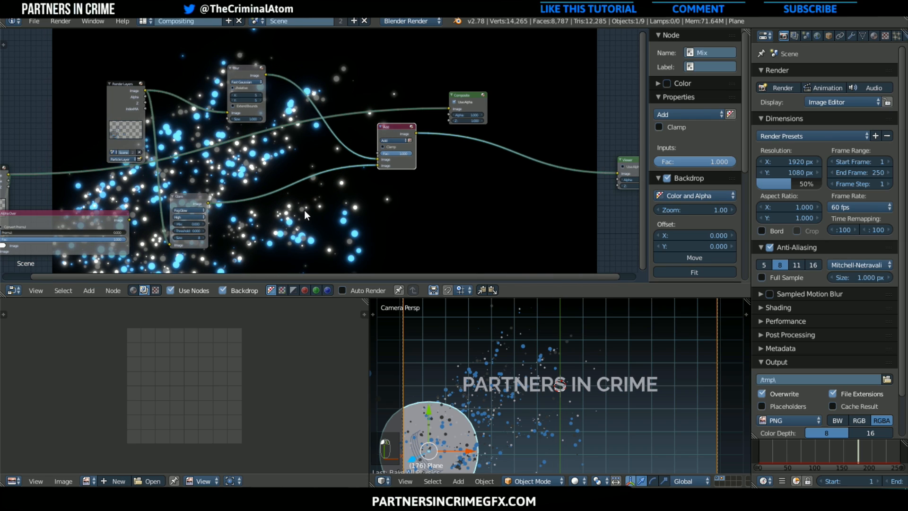
left_click(89, 290)
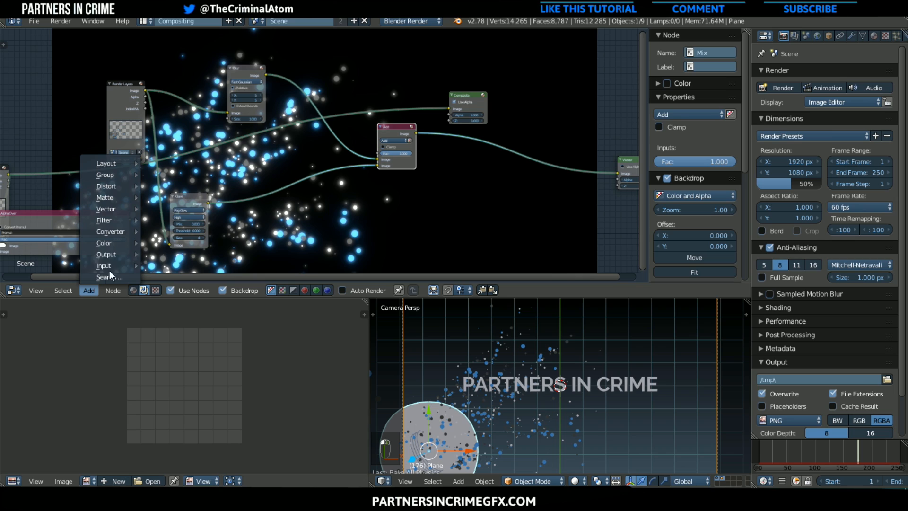
mouse_move(130, 219)
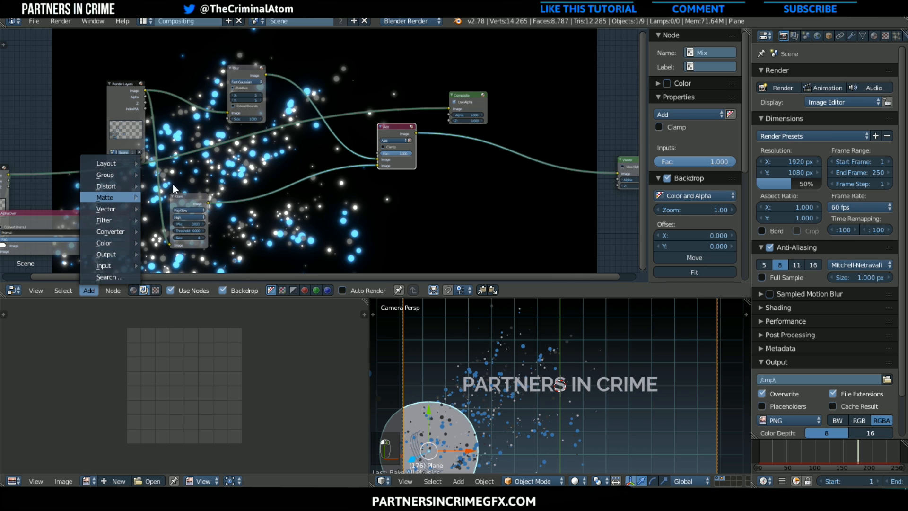
mouse_move(113, 242)
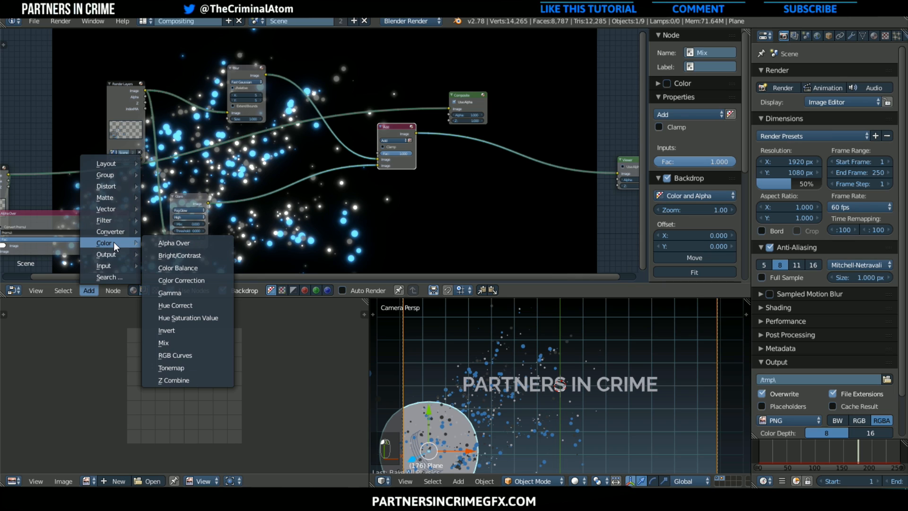
left_click(186, 244)
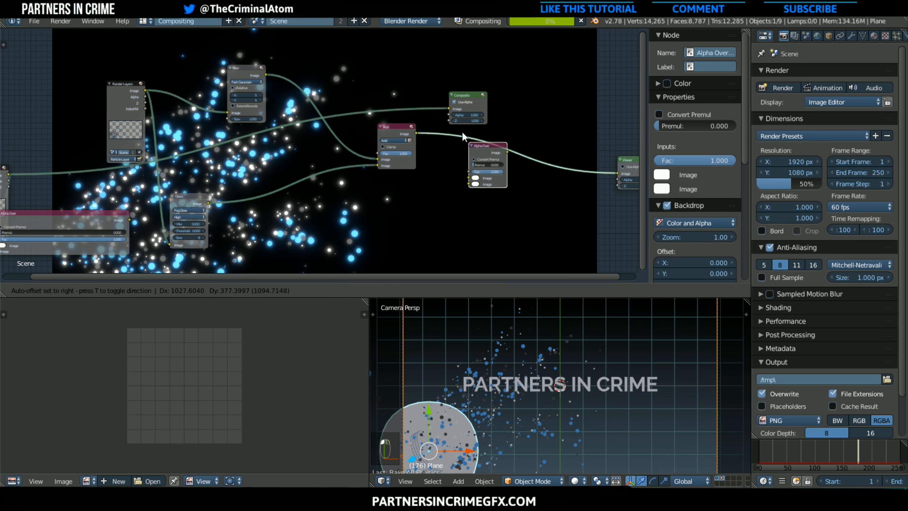
left_click(459, 132)
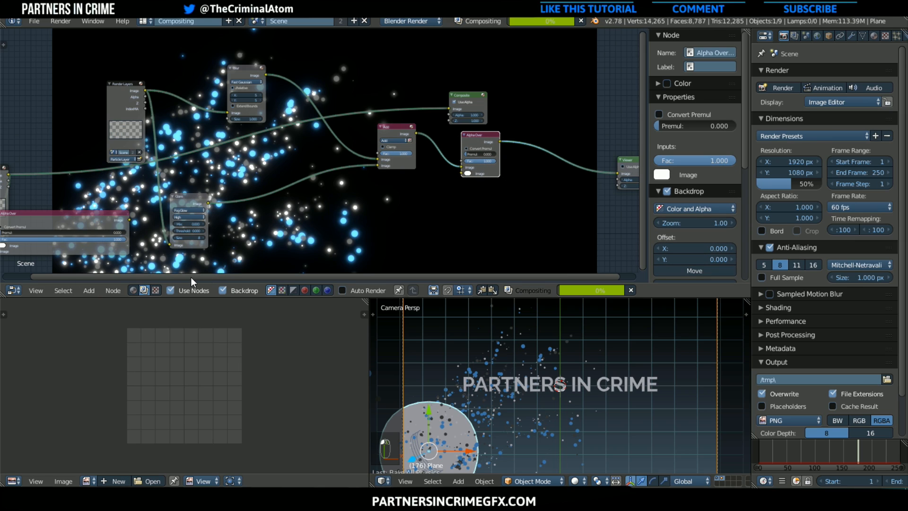
Add a Scale node, link the Add node's output through it into Alpha Over's second image input, and make room between the nodes
left_click(89, 290)
mouse_move(107, 186)
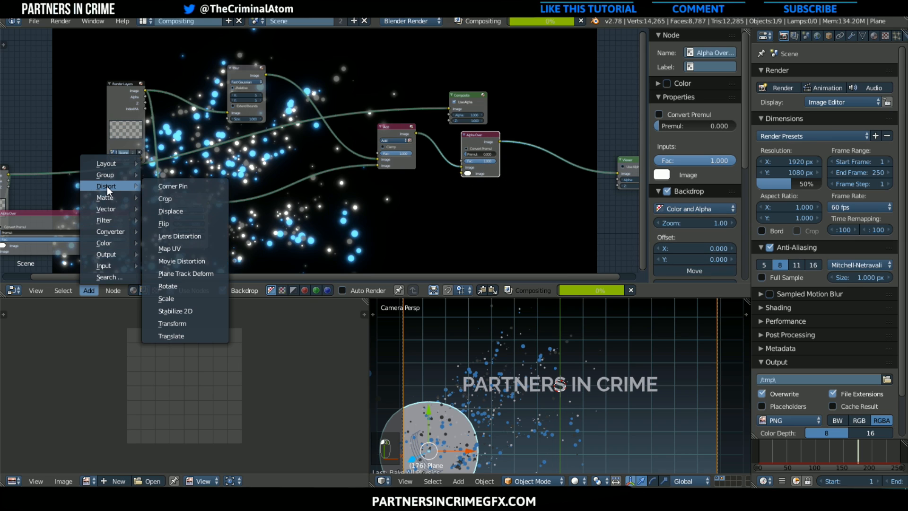
left_click(166, 299)
left_click(364, 195)
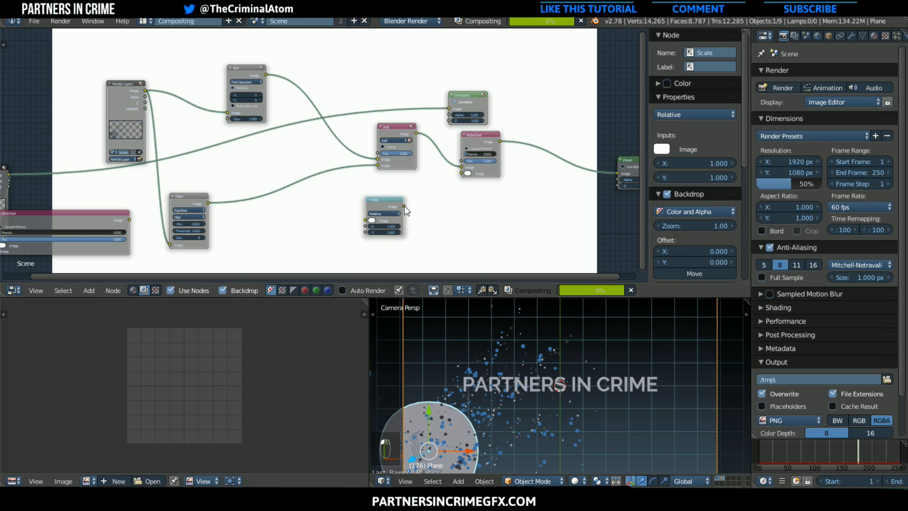
left_click_drag(405, 206, 464, 172)
left_click_drag(417, 134, 367, 219)
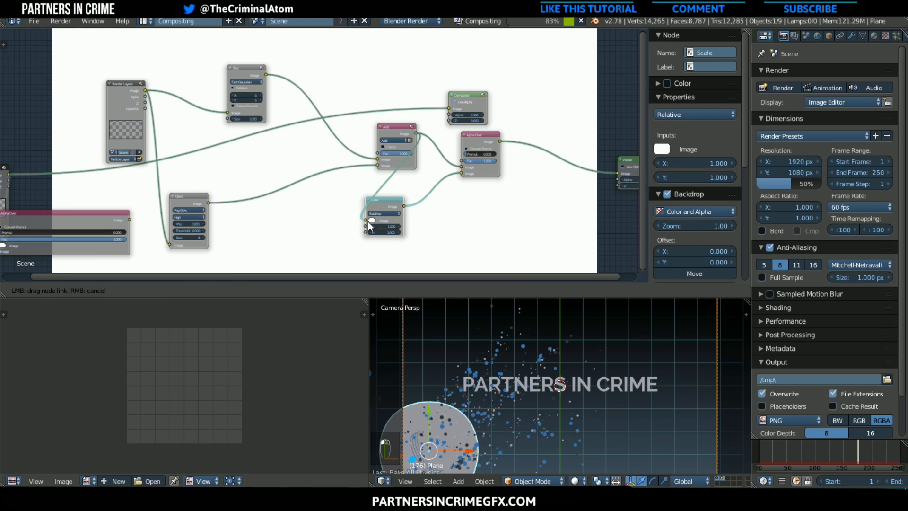
left_click_drag(393, 133, 354, 149)
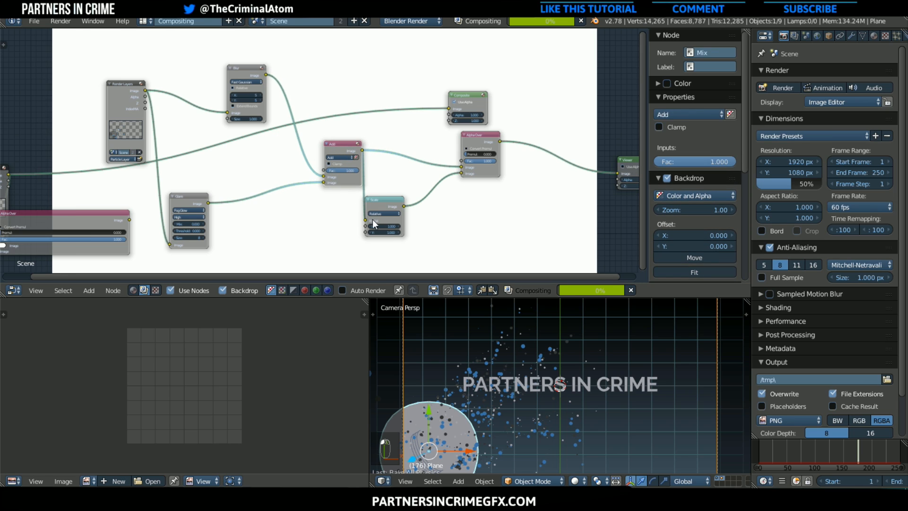
left_click_drag(385, 200, 411, 181)
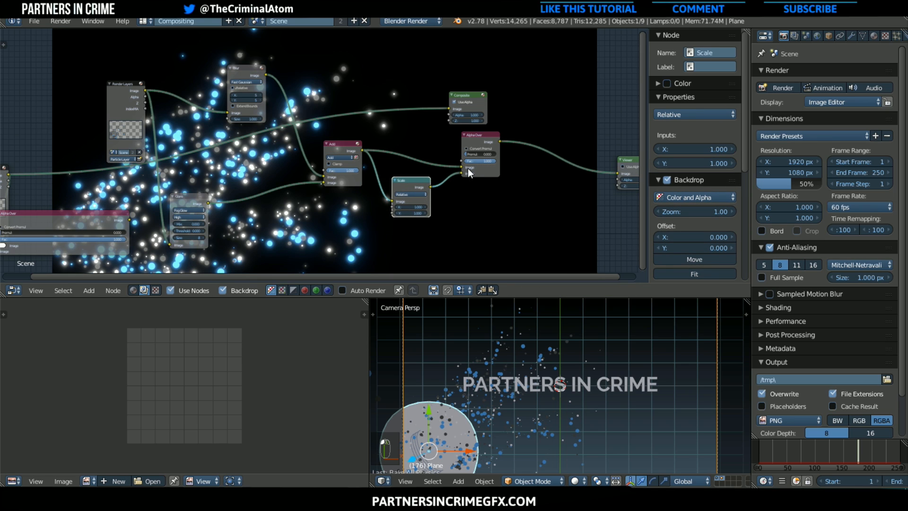
Set the Scale node's X and Y factors to 1.5
scroll(475, 168, "up", 2)
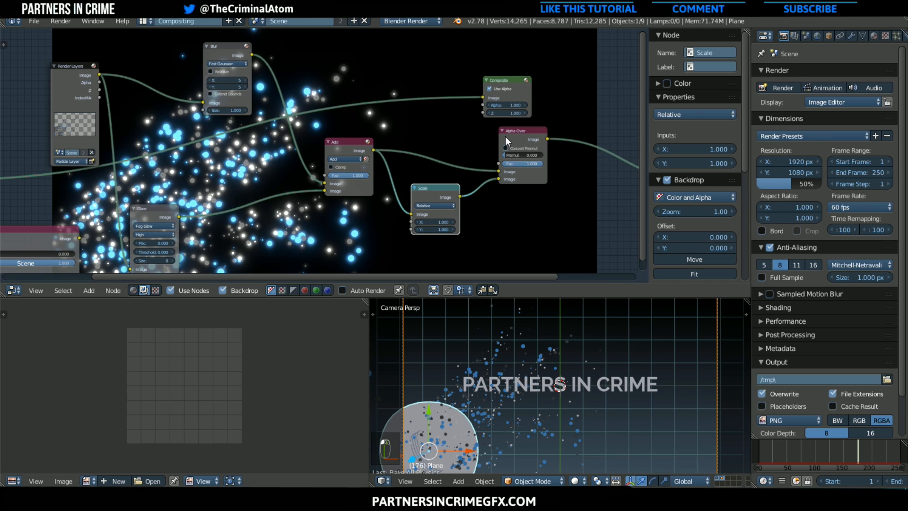
left_click(440, 222)
type("1.5")
key("Return")
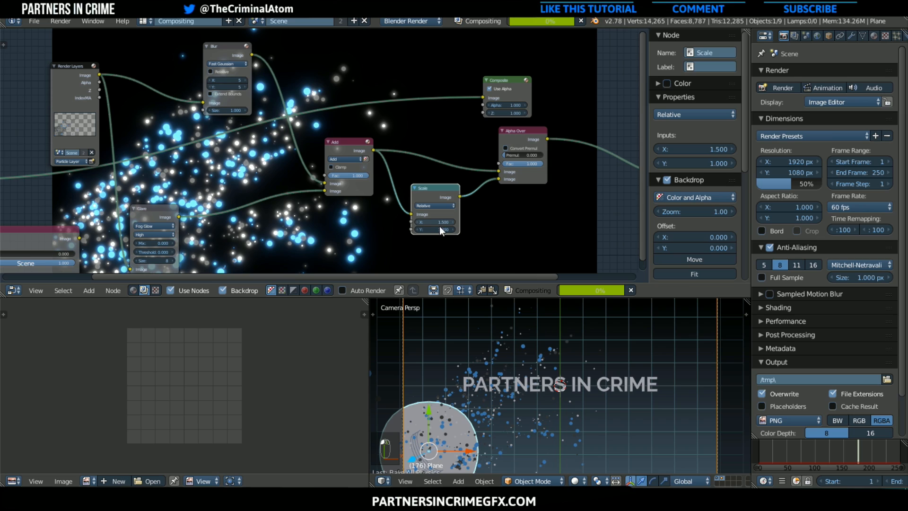
left_click(437, 230)
type("1.5")
key("Return")
Move the Scale node closer to the Add node and set its X and Y factors to 3
middle_click_drag(517, 183, 450, 157)
scroll(351, 142, "up", 1)
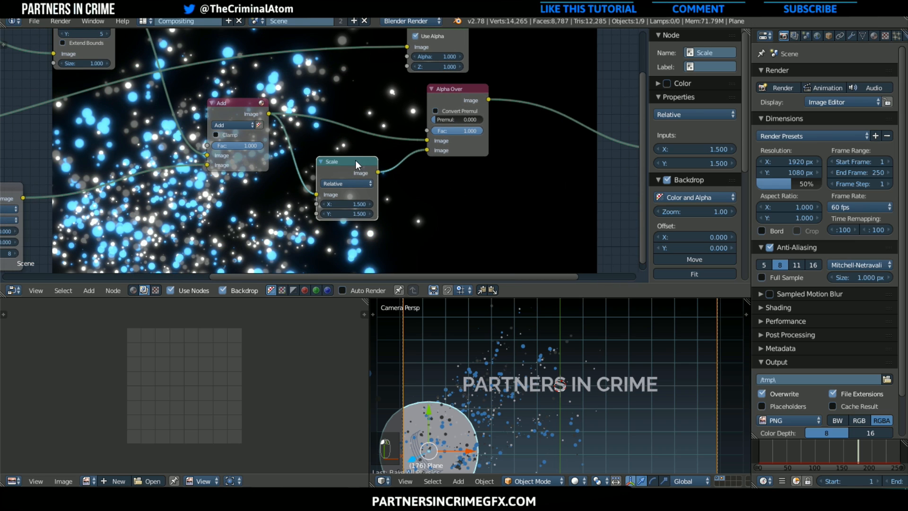
left_click_drag(356, 161, 283, 163)
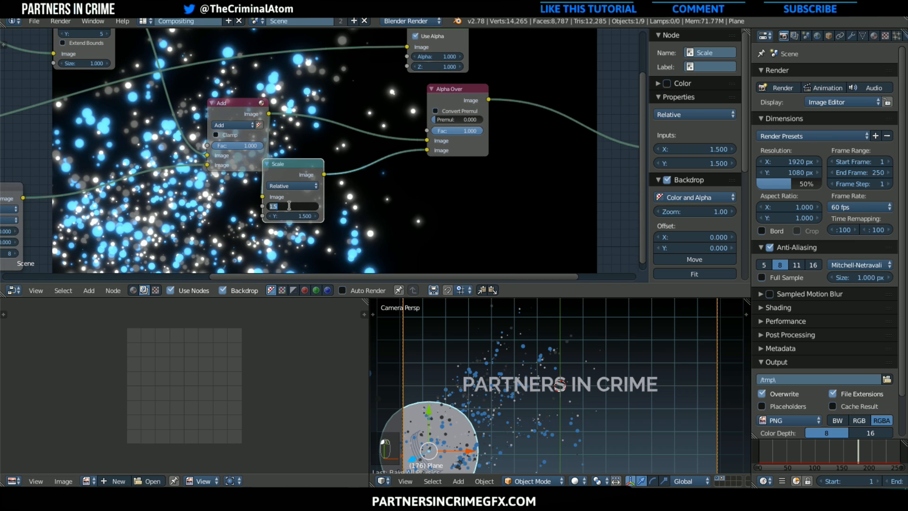
type("3")
key("Return")
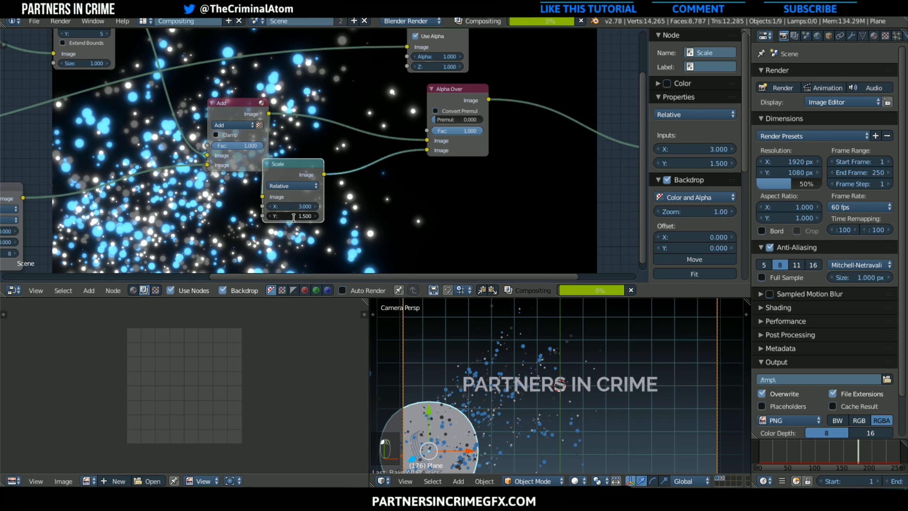
left_click(294, 217)
type("3")
key("Return")
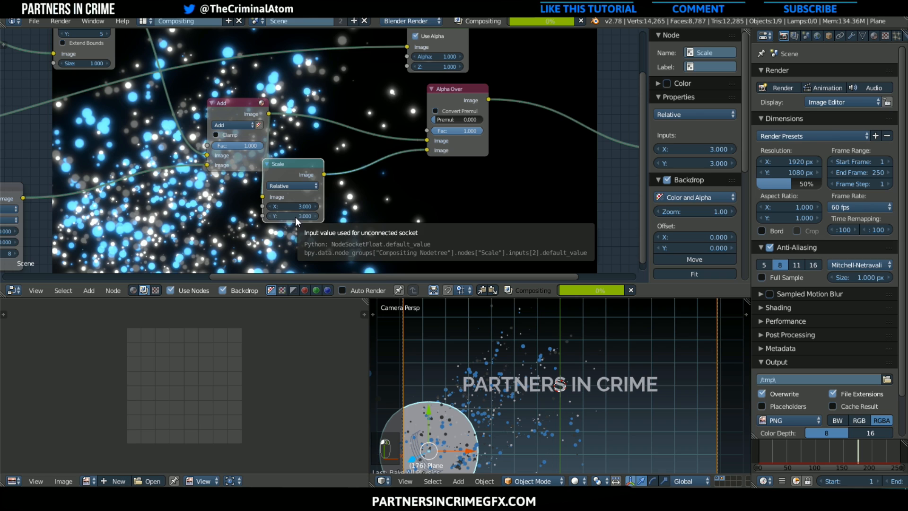
Move the Add and Scale nodes aside and insert a Fast Gaussian Blur node between Scale and Alpha Over
left_click_drag(229, 106, 181, 115)
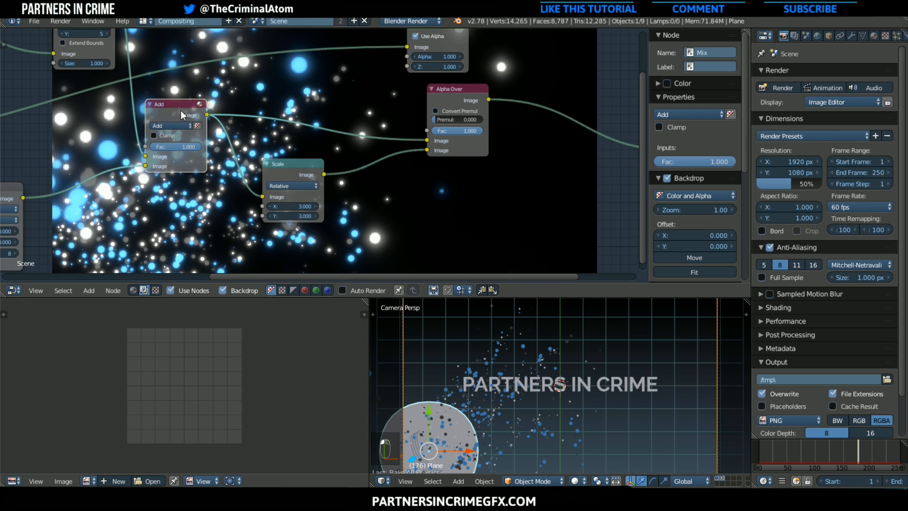
left_click_drag(284, 168, 209, 217)
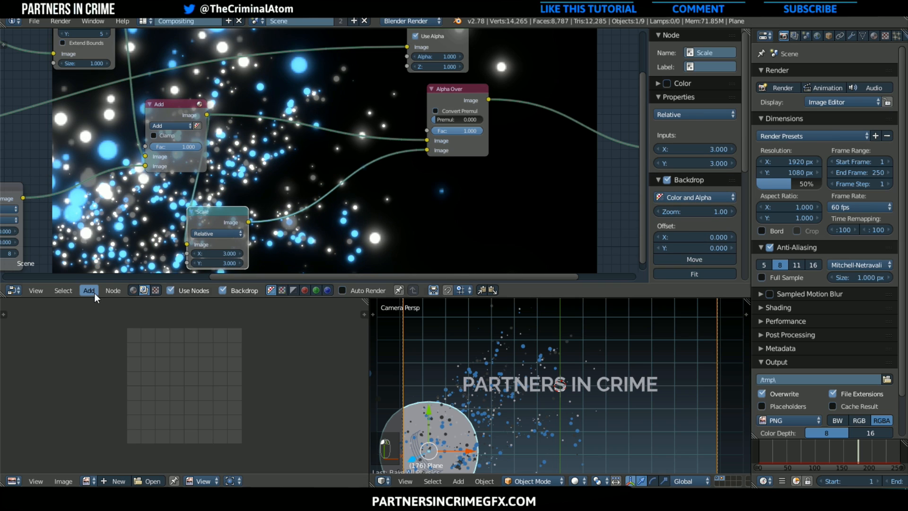
left_click(89, 290)
mouse_move(111, 220)
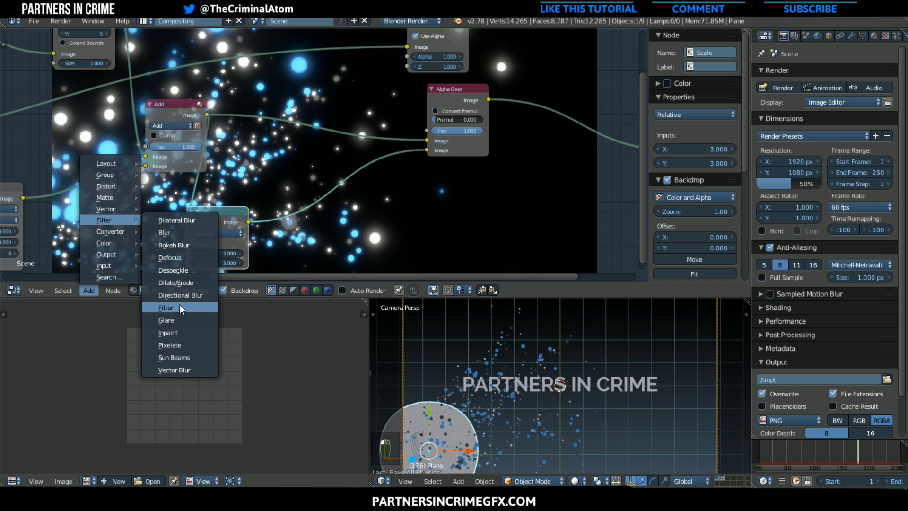
left_click(174, 233)
left_click(283, 193)
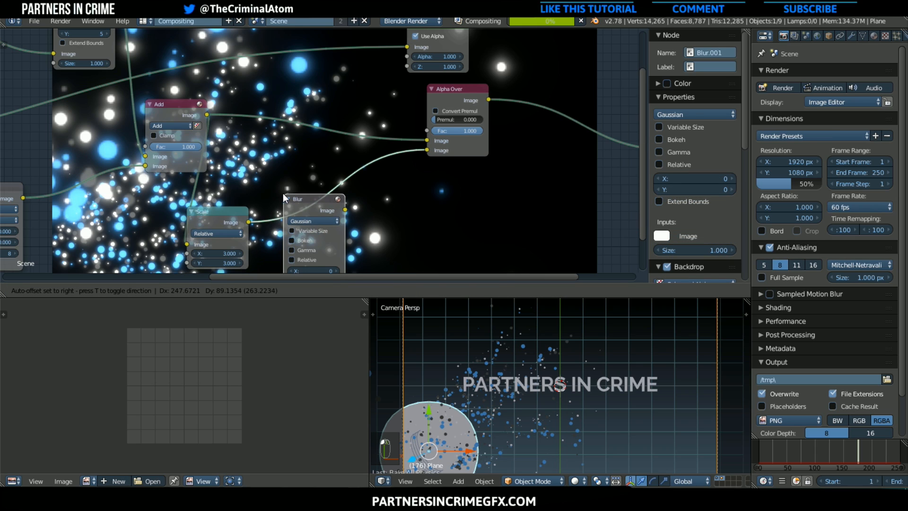
left_click(314, 220)
left_click(319, 168)
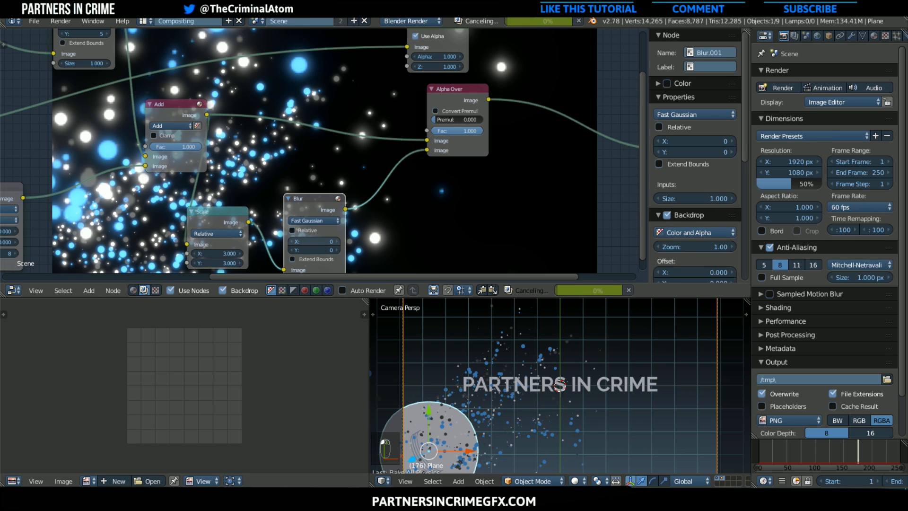
Set the X and Y size of the Blur node after Scale to 15
left_click(318, 241)
type("15")
key("Return")
left_click(320, 249)
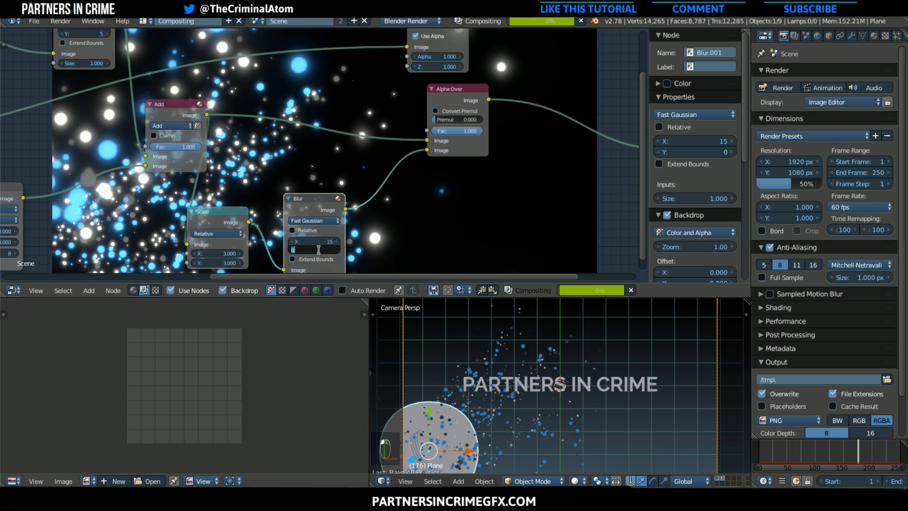
type("15")
key("Return")
Space out the second Blur and Alpha Over nodes, with Add linked to Alpha Over's first image input and Blur to its second
middle_click_drag(396, 215, 218, 184)
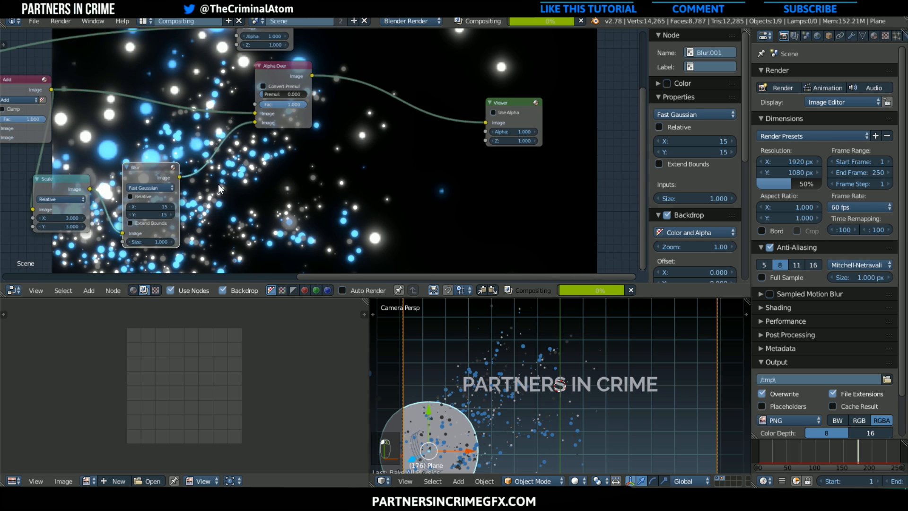
scroll(217, 184, "down", 1)
middle_click_drag(267, 164, 397, 224)
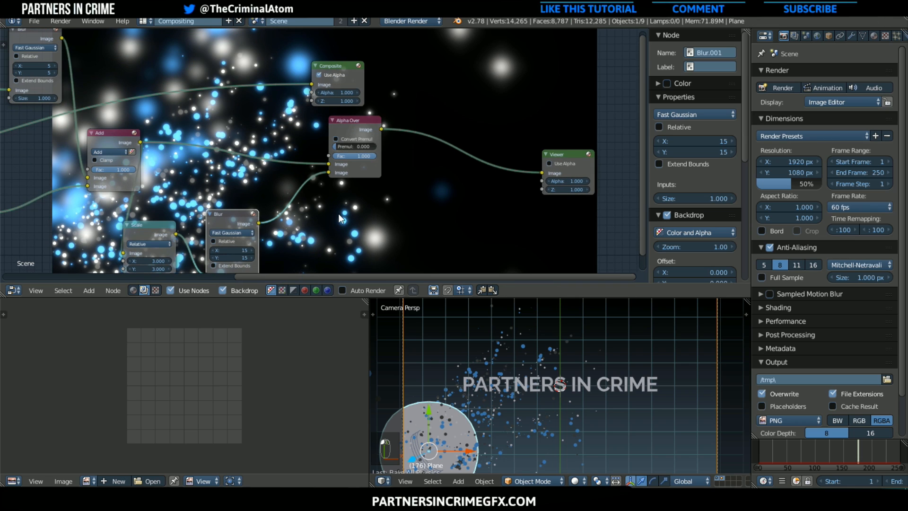
left_click_drag(233, 212, 197, 215)
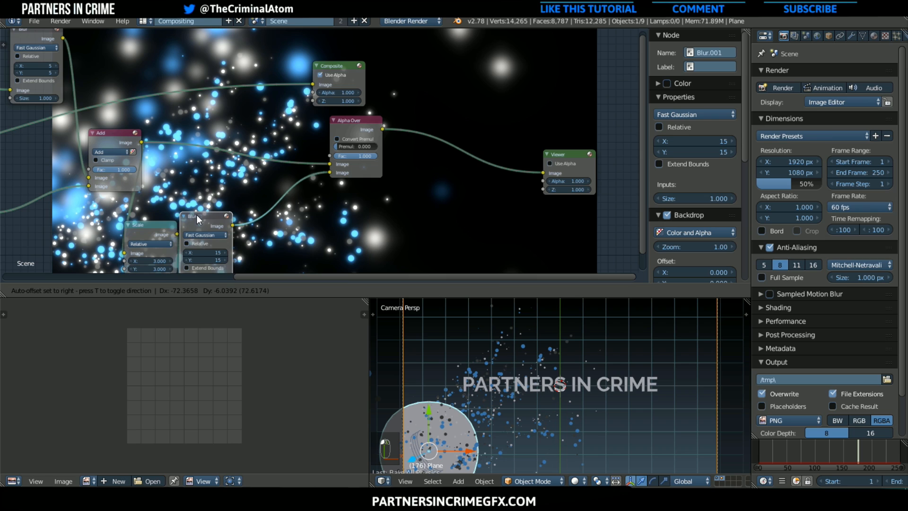
middle_click_drag(248, 226, 221, 235, "ctrl")
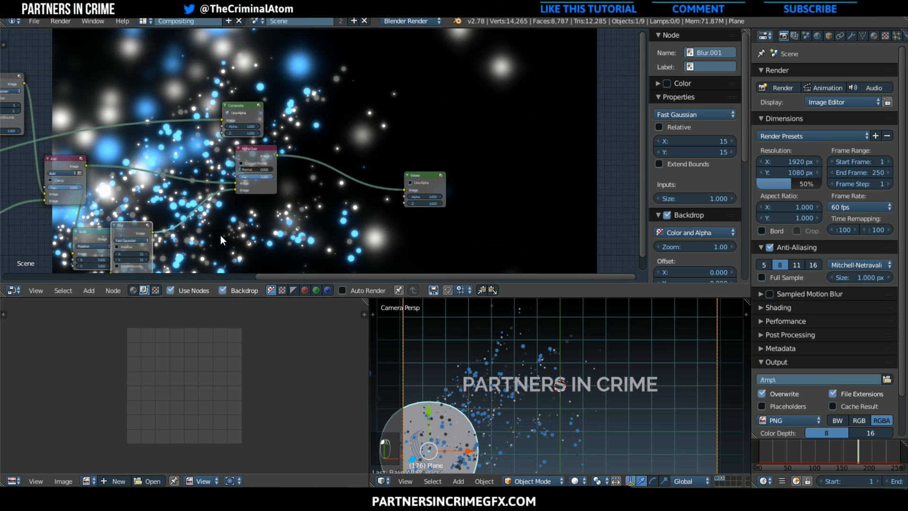
scroll(221, 235, "down", 2)
middle_click_drag(197, 179, 240, 187)
scroll(300, 157, "up", 1)
left_click_drag(300, 157, 337, 182)
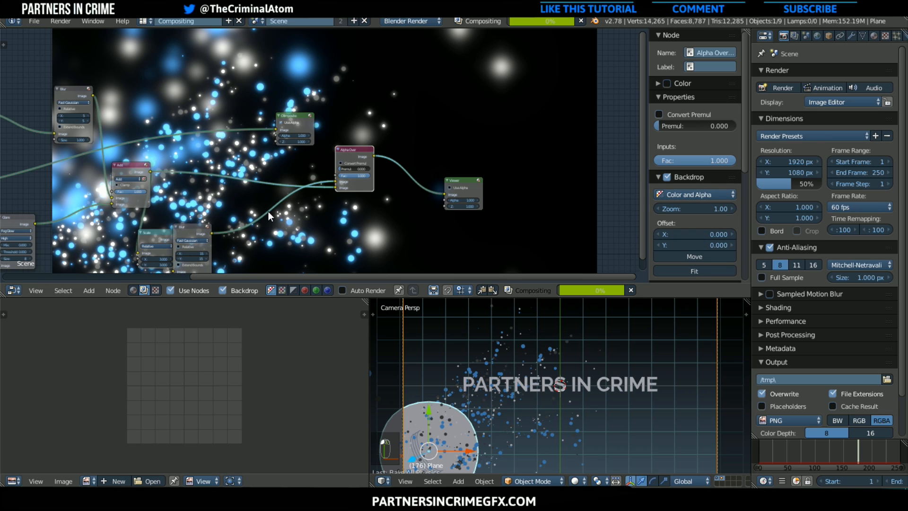
left_click_drag(198, 229, 245, 214)
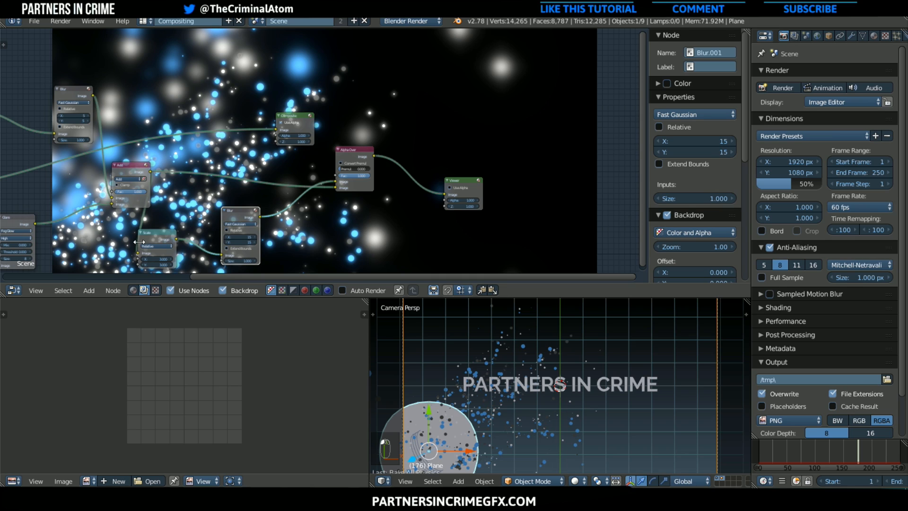
left_click_drag(337, 181, 335, 185)
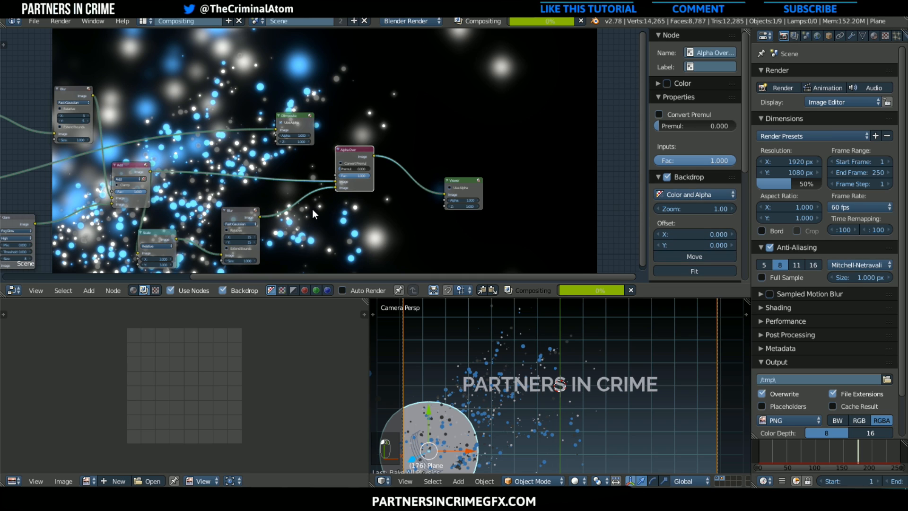
Insert a Hue Saturation Value node between the second Blur and Alpha Over and lower its Value to about 0.673
scroll(321, 221, "up", 1)
middle_click_drag(184, 210, 107, 133)
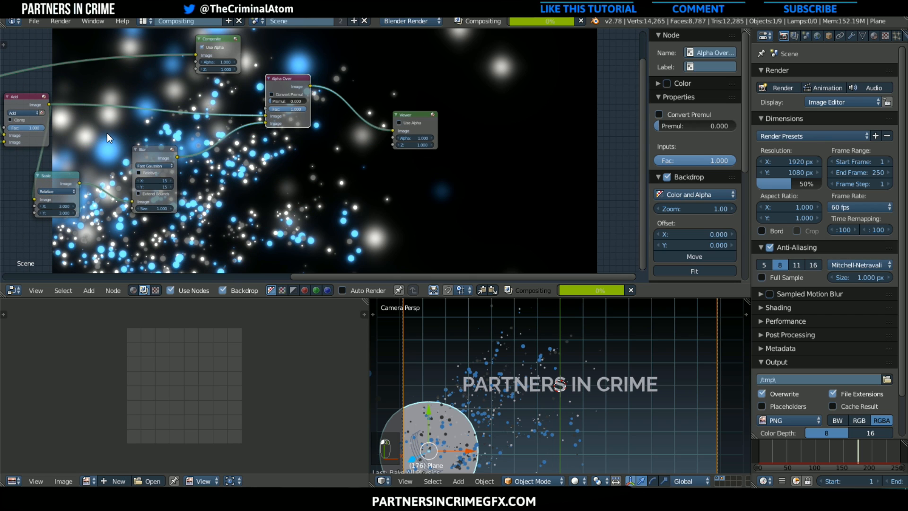
left_click(90, 290)
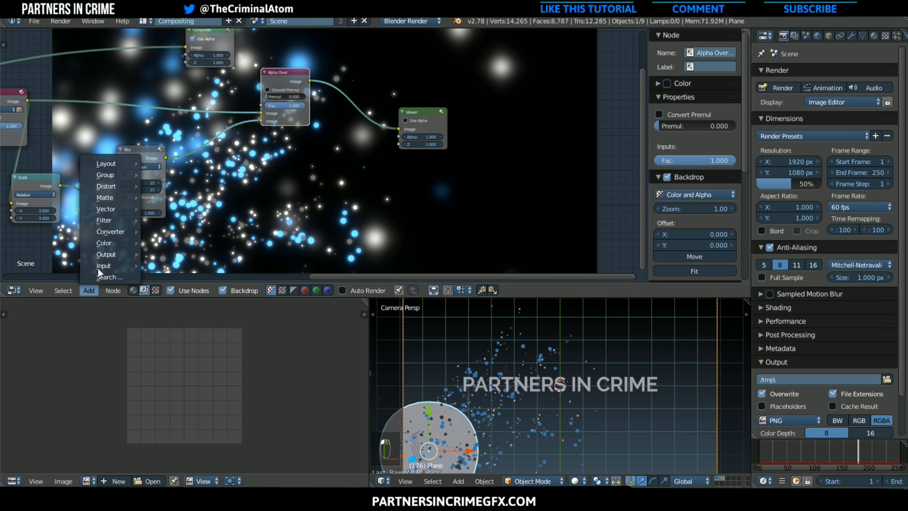
mouse_move(116, 244)
left_click(178, 315)
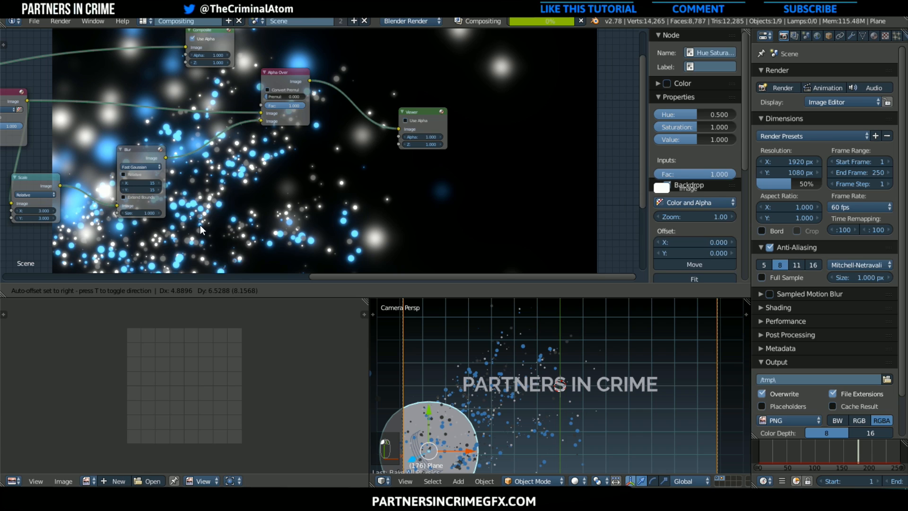
left_click(181, 147)
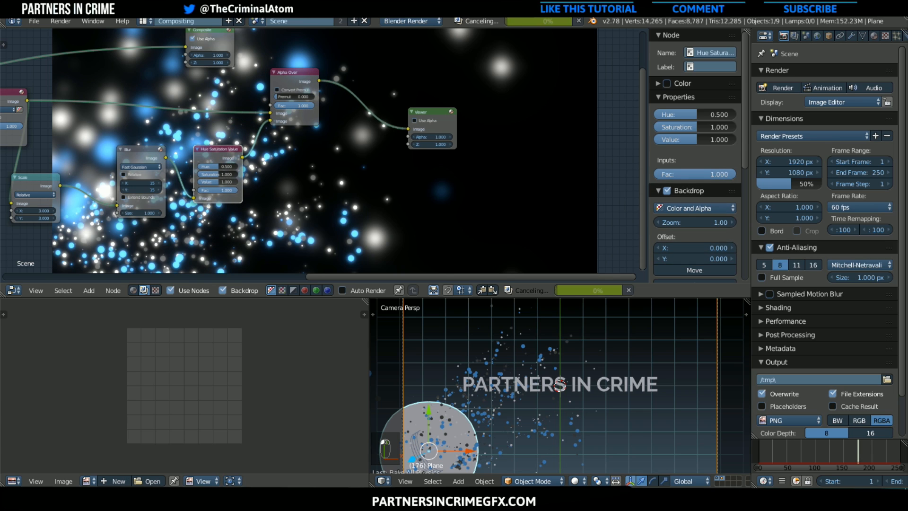
left_click_drag(213, 183, 205, 182)
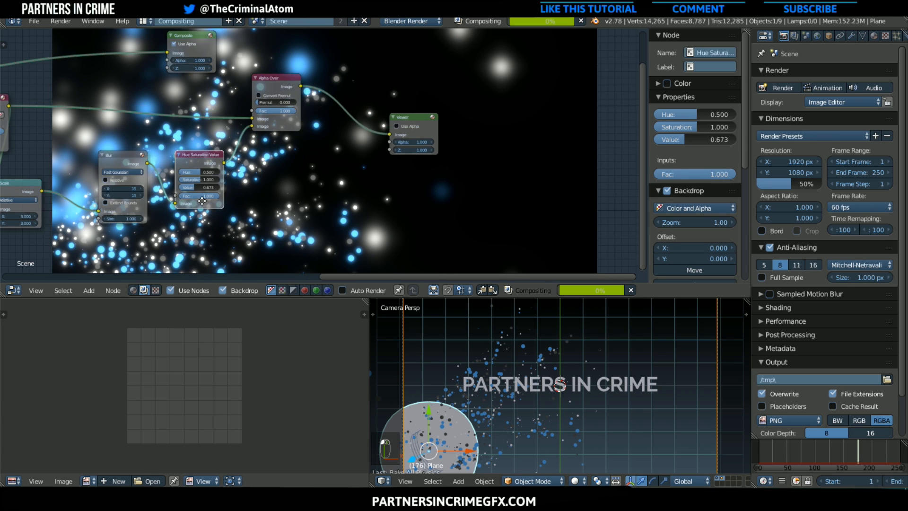
Move the Particle Layer Render Layers node and the Glare node to make room between them
middle_click_drag(293, 170, 309, 212)
scroll(197, 204, "down", 1)
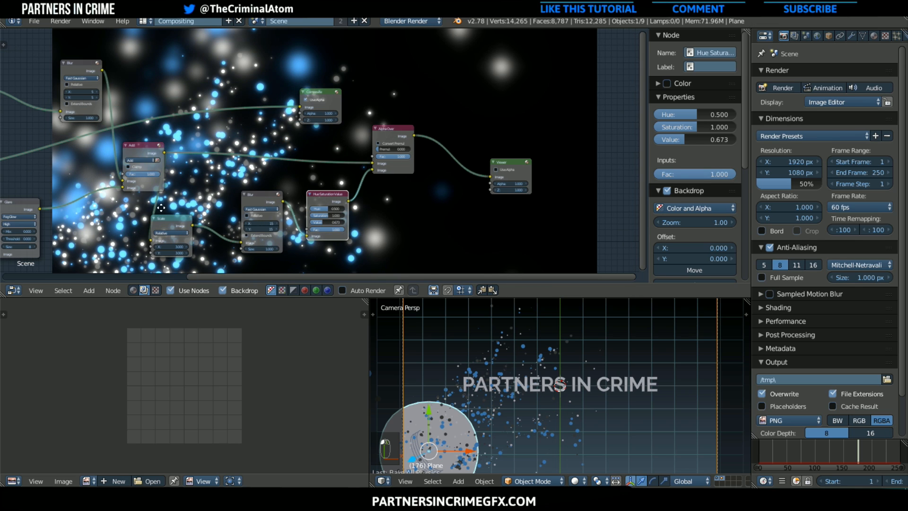
middle_click_drag(161, 208, 427, 233)
scroll(208, 207, "down", 3)
middle_click_drag(160, 227, 147, 246)
scroll(280, 169, "up", 1)
left_click_drag(221, 141, 135, 131)
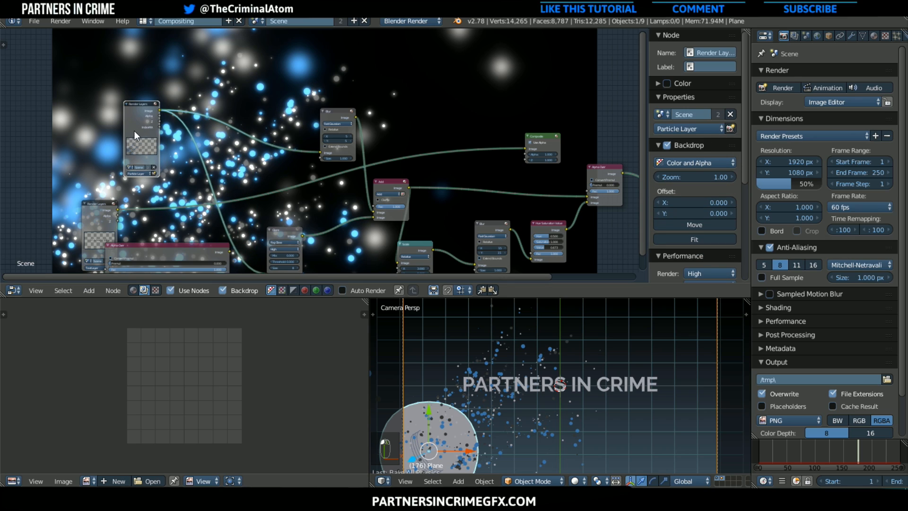
left_click_drag(299, 228, 307, 197)
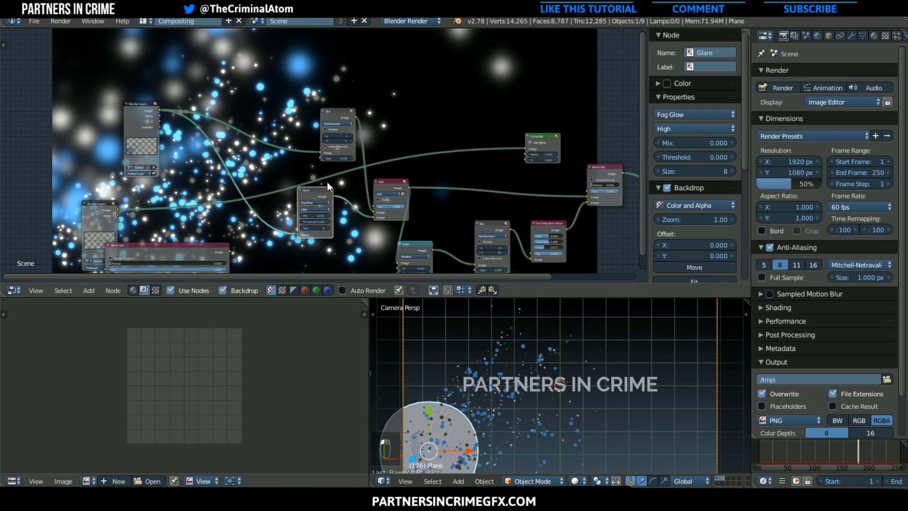
Add an ID Mask node and place it beside the Particle Layer Render Layers node
left_click(95, 290)
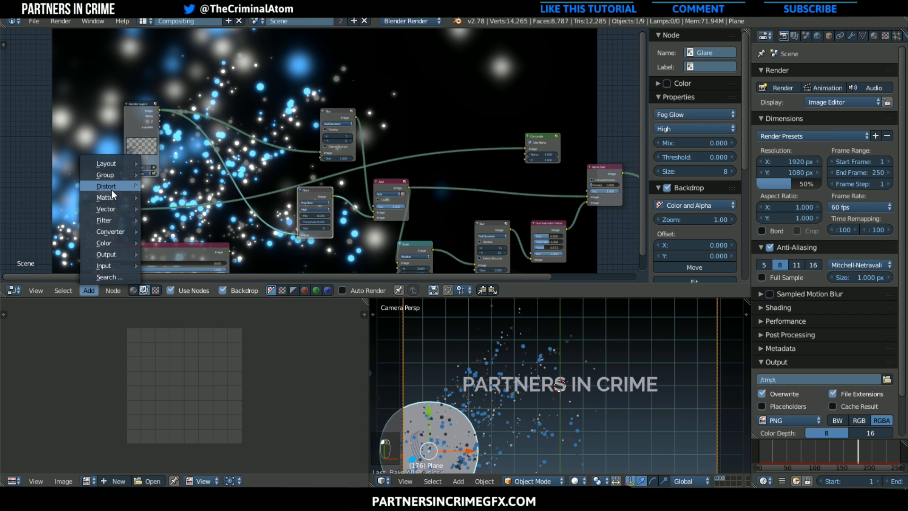
mouse_move(115, 229)
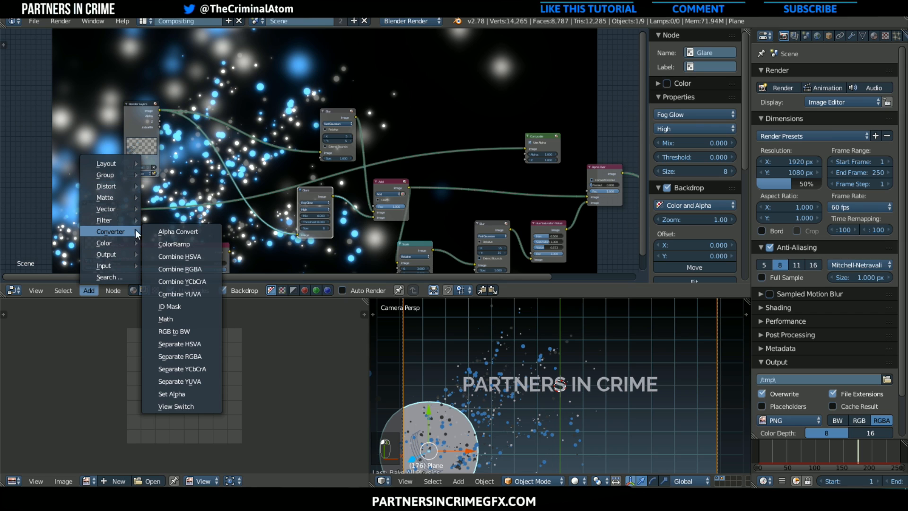
left_click(174, 301)
left_click(163, 140)
scroll(152, 123, "up", 2)
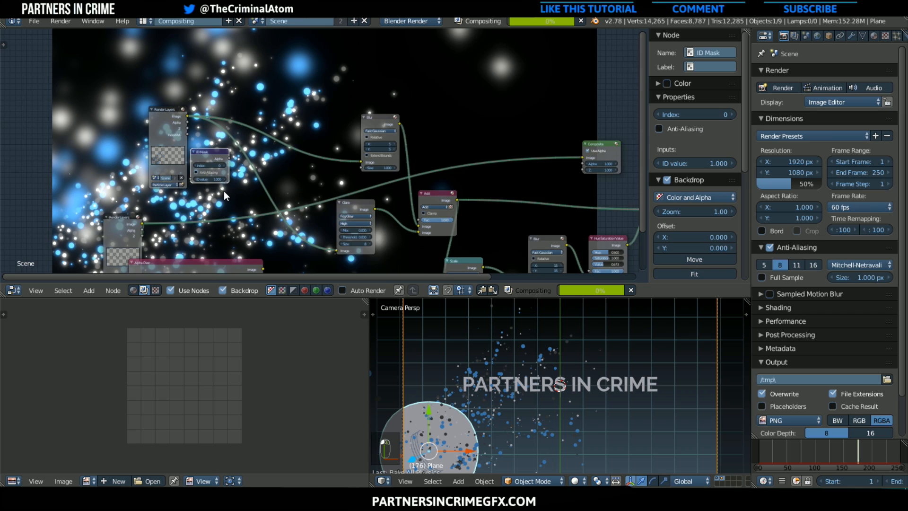
scroll(181, 171, "up", 1)
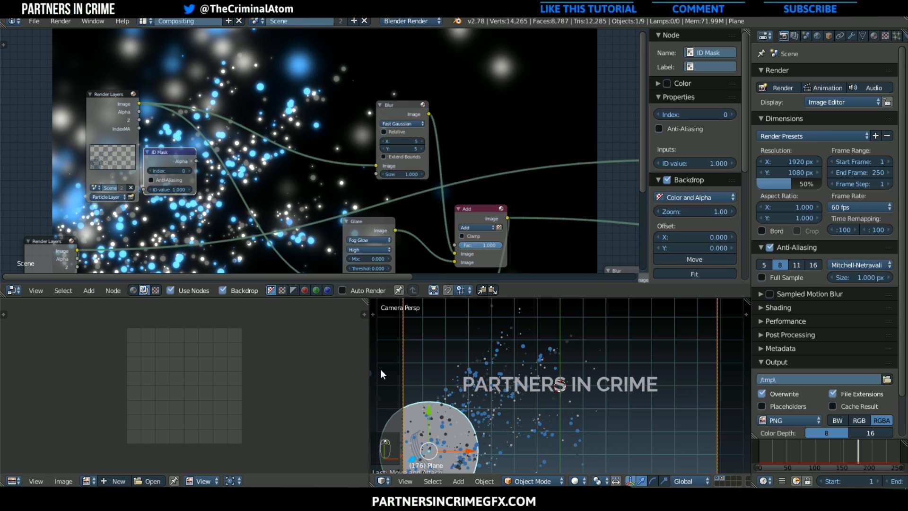
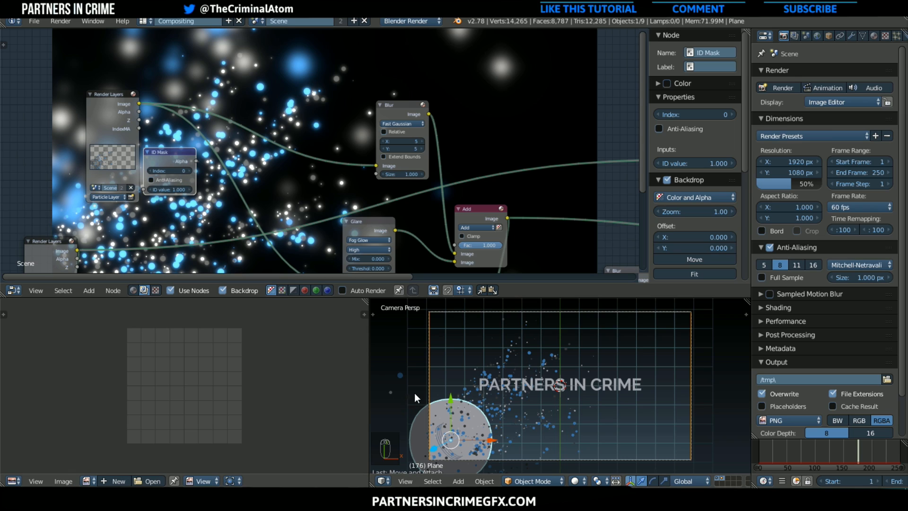
Set the ID Mask index to 5 and link the Particle Layer's IndexMA output to its ID value input
left_click(180, 169)
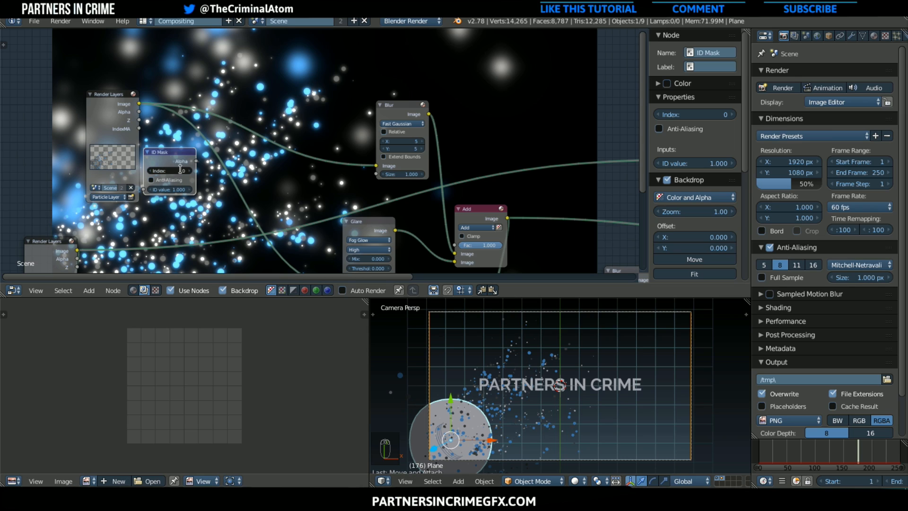
type("5")
key("Return")
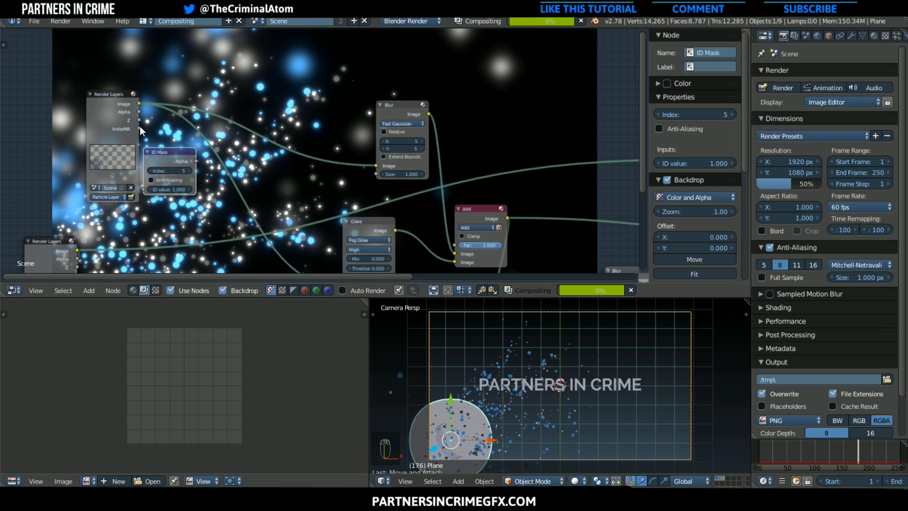
left_click_drag(165, 158, 180, 161)
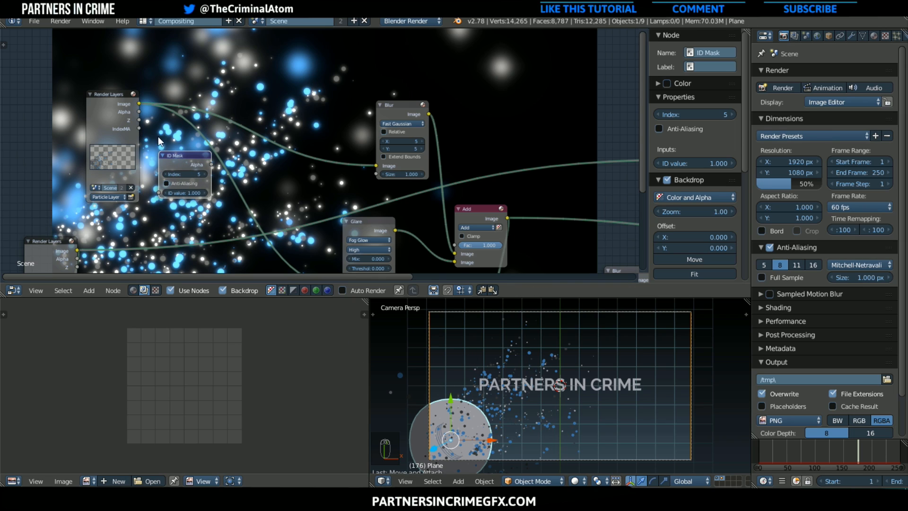
left_click_drag(139, 129, 159, 193)
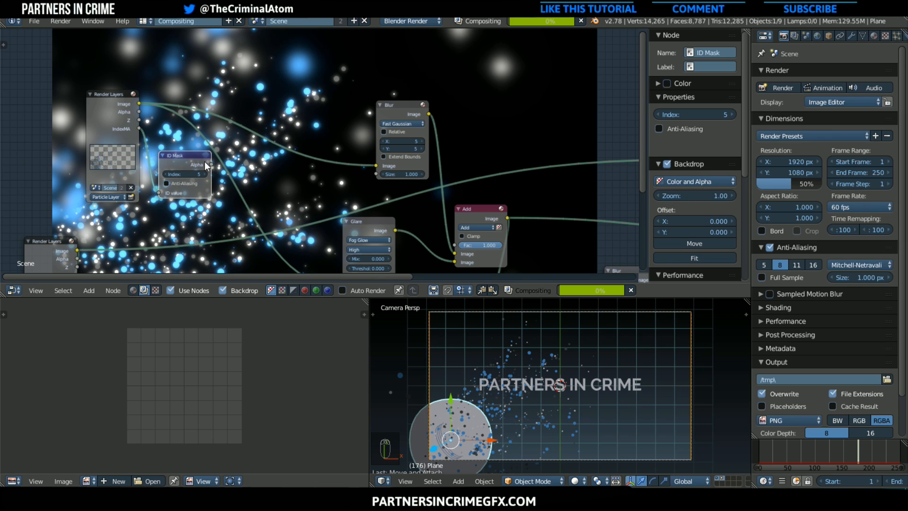
Link the ID Mask's Alpha output to the Glare node's image input
left_click_drag(211, 165, 313, 224)
scroll(320, 241, "down", 2)
middle_click_drag(304, 235, 251, 156)
left_click_drag(174, 98, 294, 199)
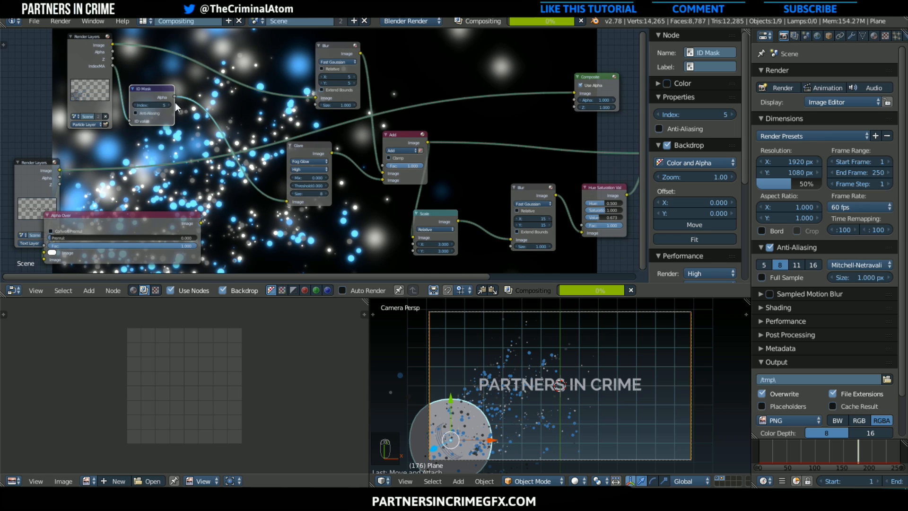
middle_click_drag(336, 226, 271, 246)
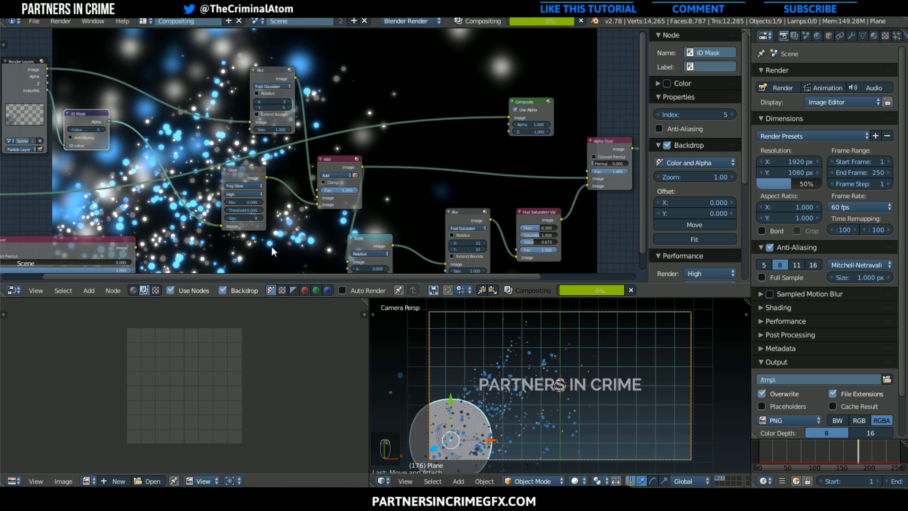
middle_click_drag(209, 192, 262, 232)
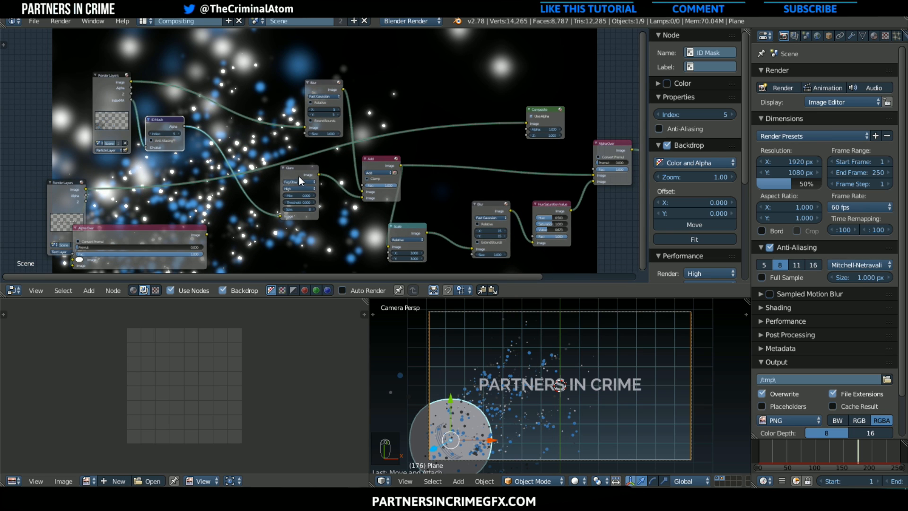
Move the Glare node closer to the ID Mask and link the Particle Layer's Image output to the Glare's image input
left_click_drag(299, 176, 242, 182)
middle_click_drag(302, 156, 346, 174)
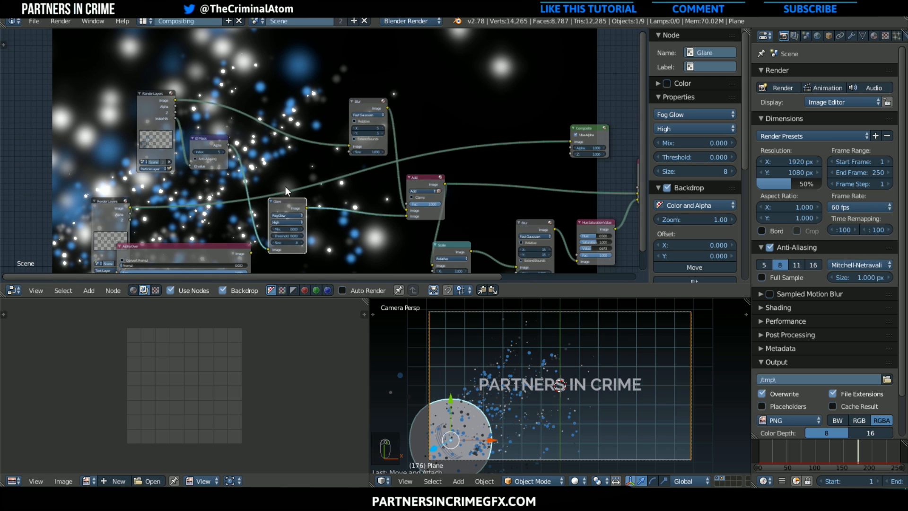
scroll(172, 102, "down", 1)
left_click_drag(184, 103, 274, 242)
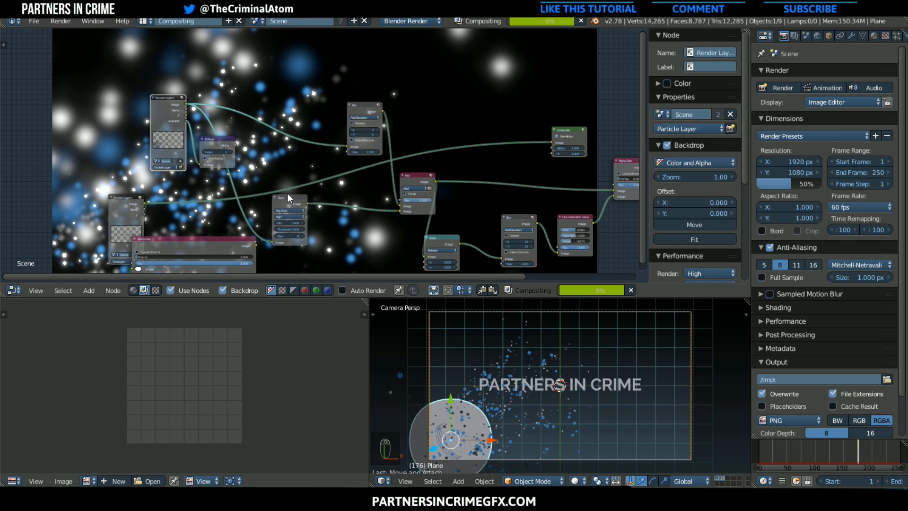
Move the Particle Layer Render Layers node outward and place the ID Mask node just below its outputs
key("g")
left_click(266, 170)
left_click(217, 145)
key("g")
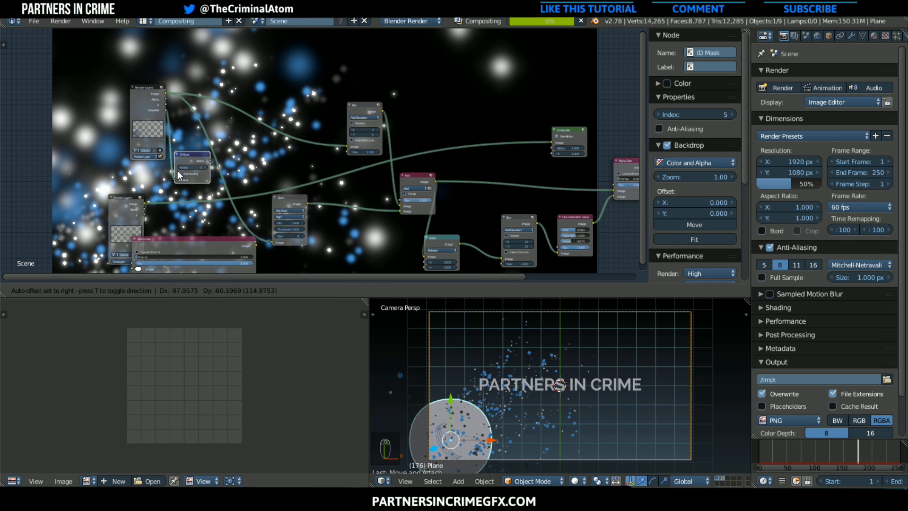
left_click(175, 172)
middle_click_drag(217, 167, 112, 143)
left_click_drag(62, 148, 155, 132)
Gather the first Blur node and the ID Mask beside the Particle Layer Render Layers node, with the ID Mask below Blur
scroll(296, 181, "down", 2)
middle_click_drag(303, 173, 312, 208)
left_click_drag(272, 135, 229, 100)
left_click_drag(194, 168, 231, 150)
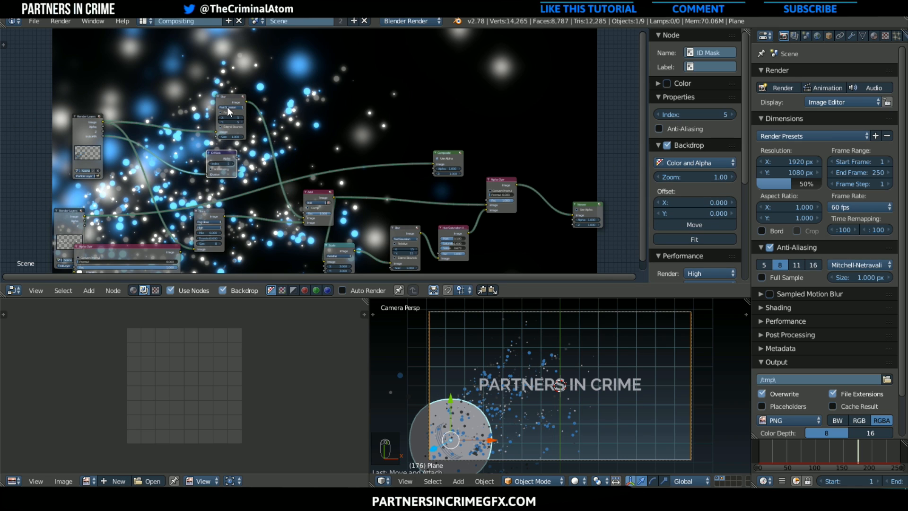
left_click_drag(227, 107, 180, 110)
left_click_drag(225, 158, 183, 162)
Edit the Threshold value of the Fog Glow Glare node
scroll(314, 212, "down", 2)
middle_click_drag(253, 176, 224, 181)
middle_click_drag(201, 237, 247, 251)
scroll(197, 205, "up", 4)
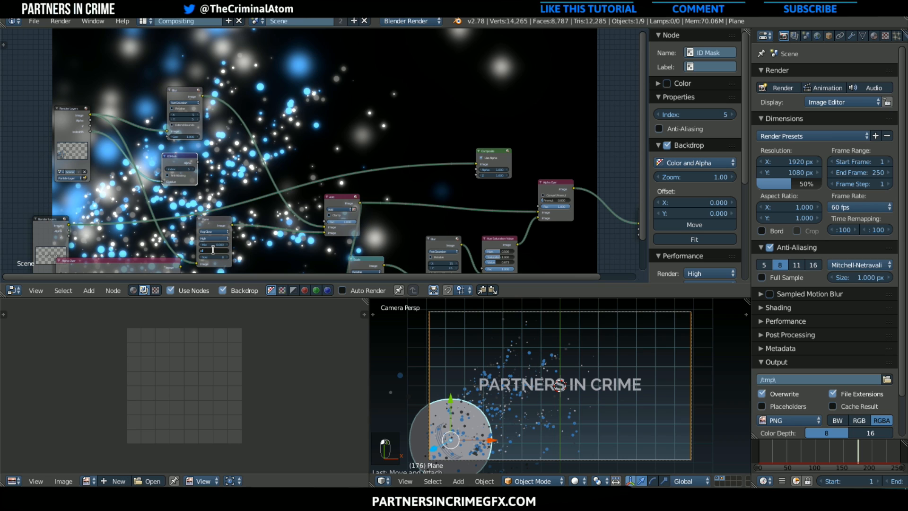
key("Return")
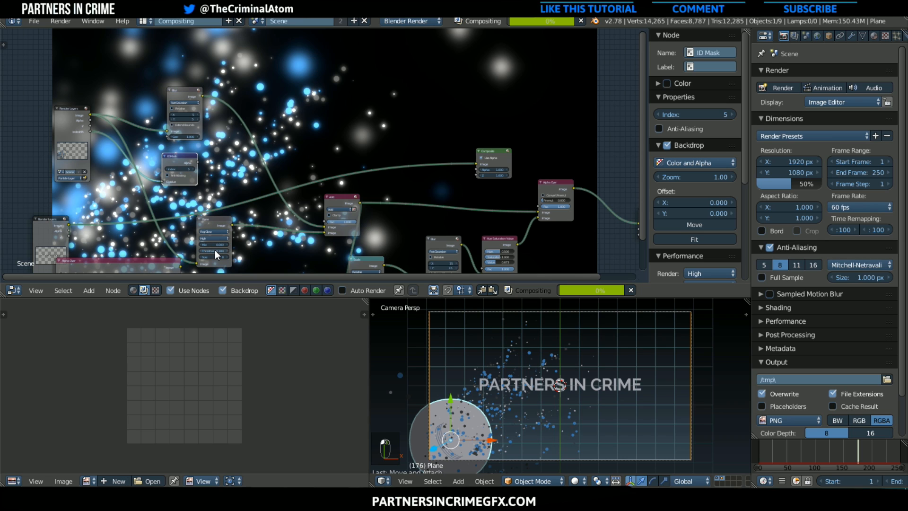
Move the Composite node back beside the Text Layer Render Layers node
middle_click_drag(414, 212, 251, 195)
scroll(253, 195, "up", 1)
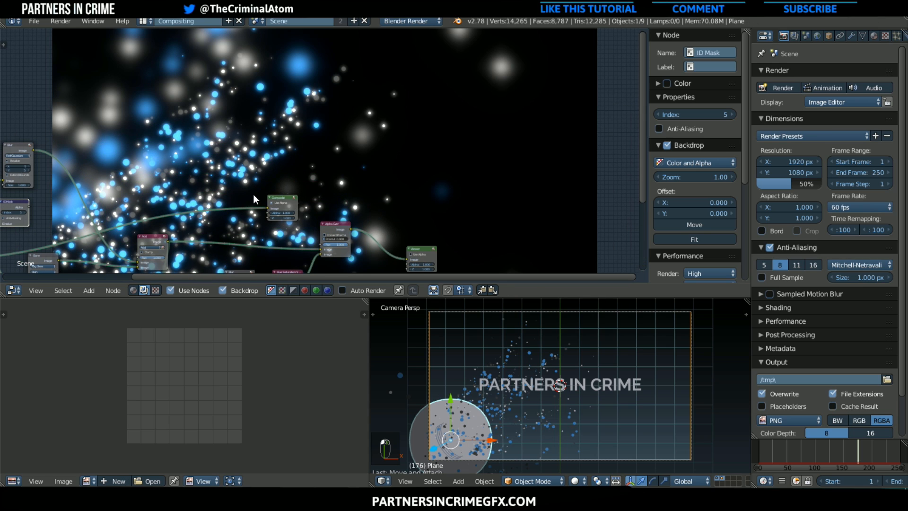
scroll(262, 197, "down", 3)
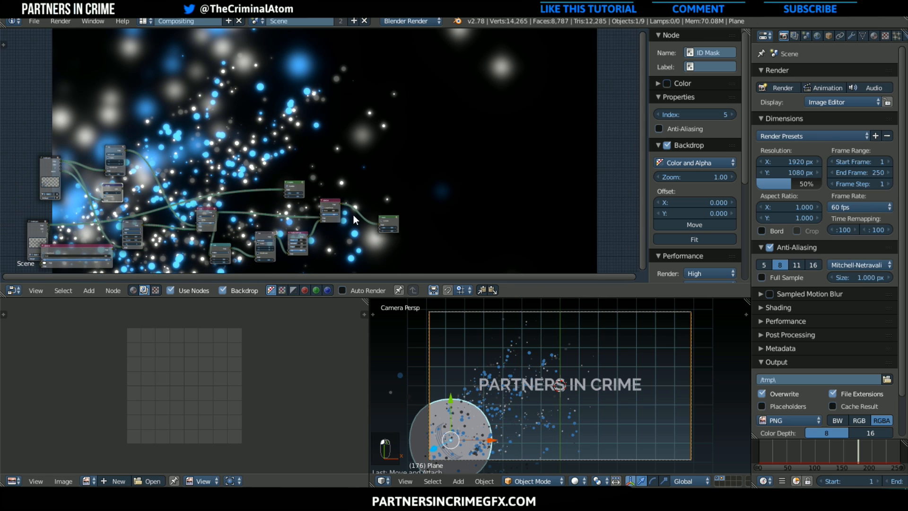
scroll(353, 214, "up", 1)
left_click_drag(294, 188, 41, 225)
key("Home")
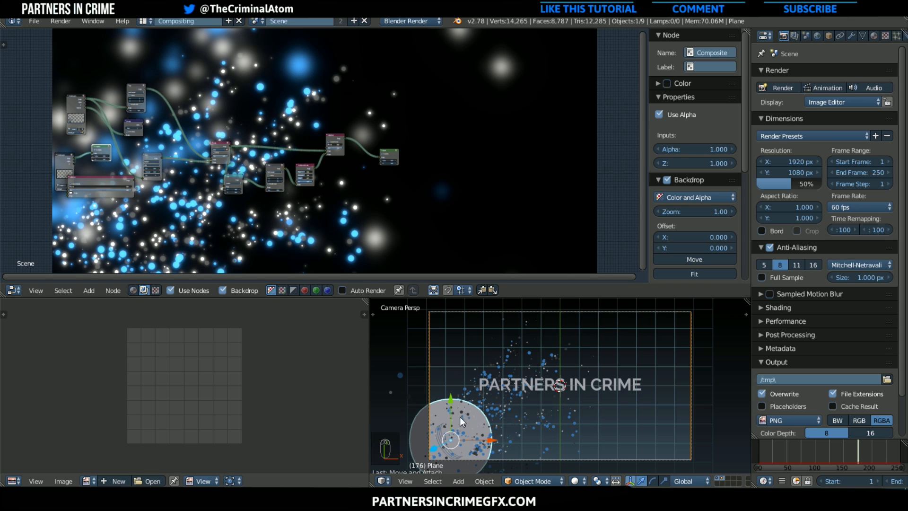
Change the diffuse colour of the BezierCircle.002 particle object's material to a dark blue
right_click(409, 398)
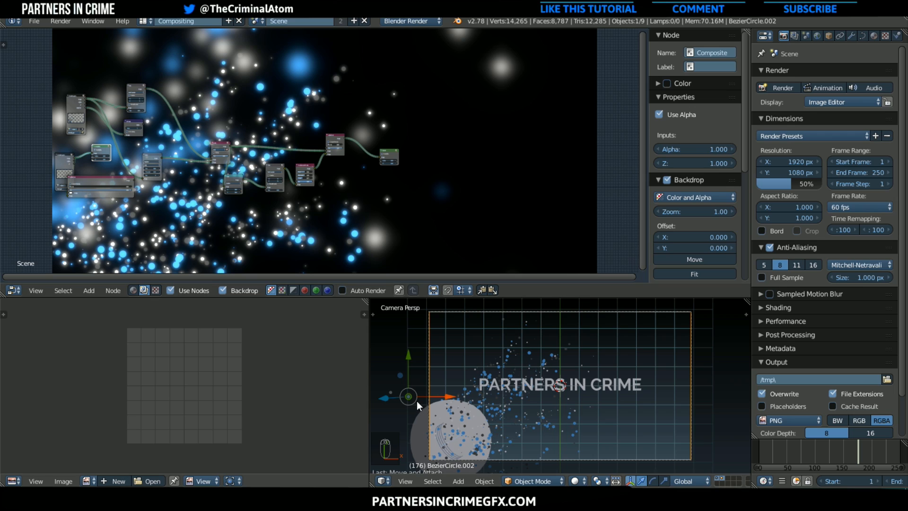
left_click(875, 36)
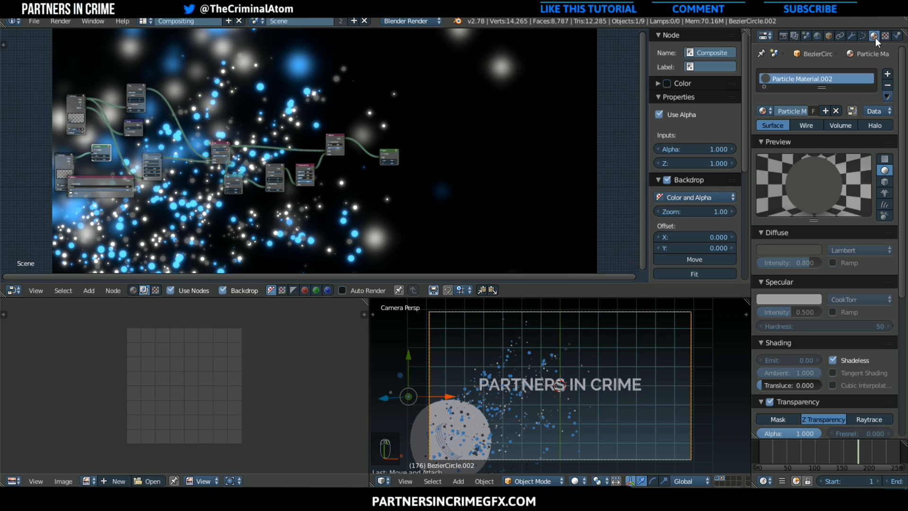
left_click(788, 247)
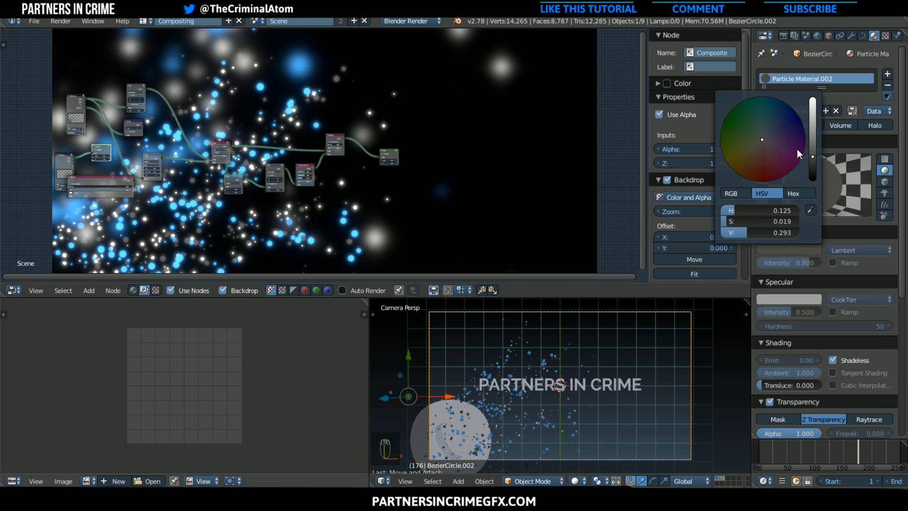
left_click(775, 134)
left_click_drag(775, 134, 771, 121)
Select the emitter plane and lower its particle render Size to 0.380
scroll(499, 431, "down", 1)
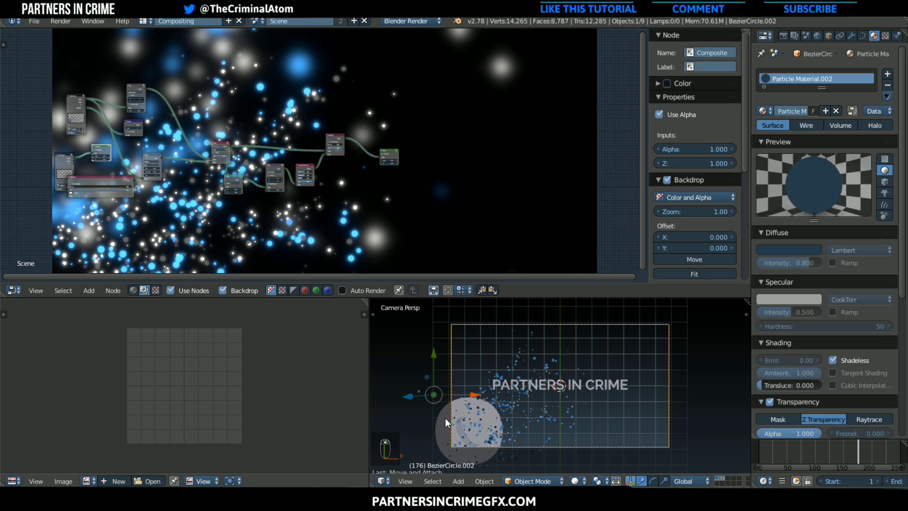
right_click(444, 418)
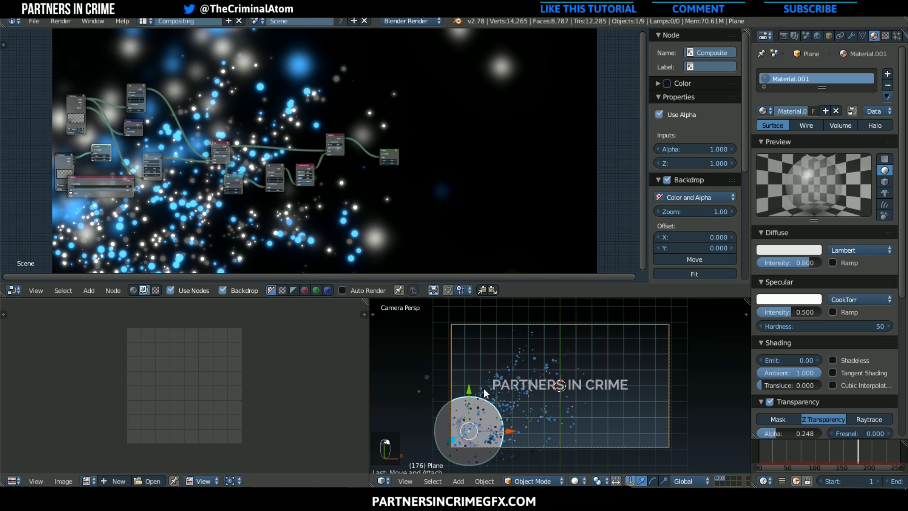
left_click(895, 37)
scroll(840, 296, "down", 10)
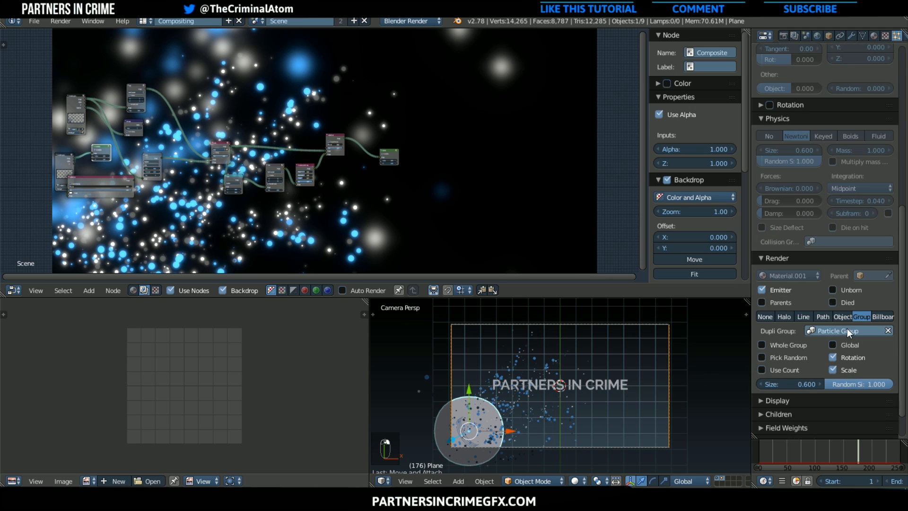
scroll(842, 331, "down", 2)
left_click_drag(818, 348, 788, 348)
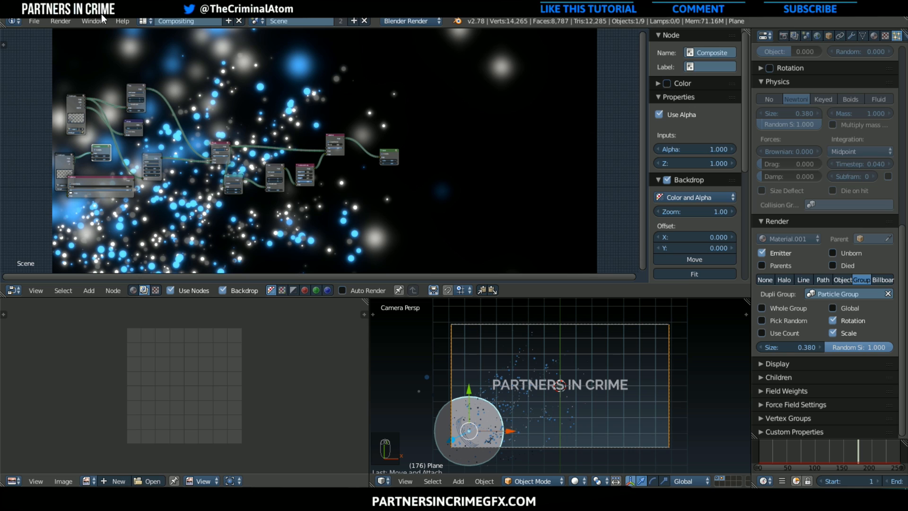
Render the current frame with the new particle size and colour
left_click(66, 22)
left_click(76, 34)
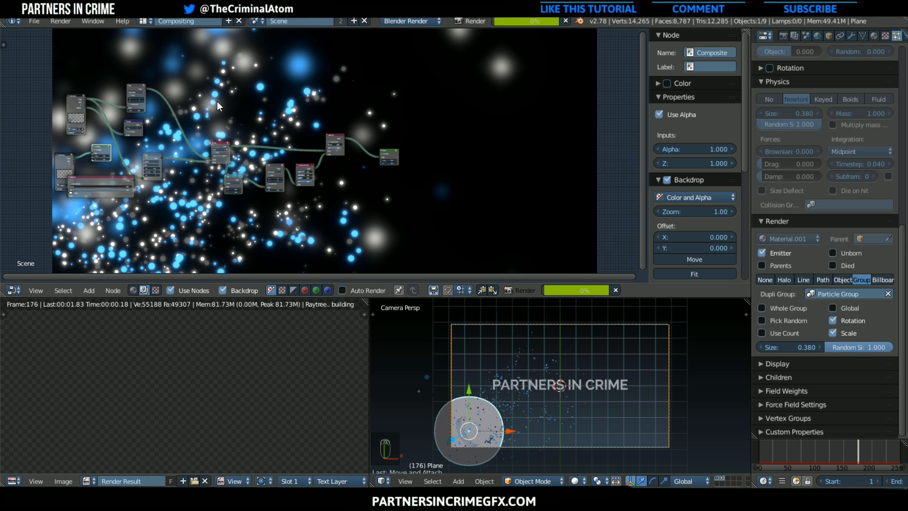
scroll(233, 209, "down", 2)
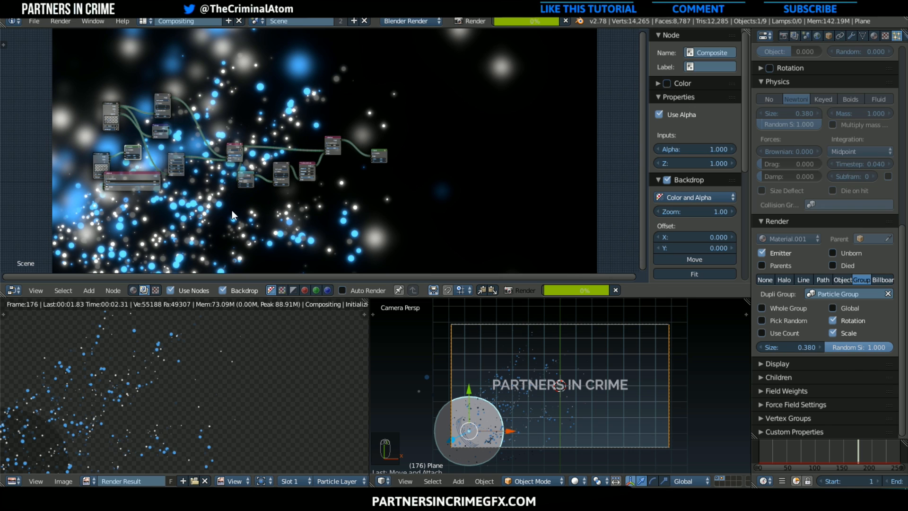
middle_click_drag(272, 206, 360, 232)
scroll(360, 232, "up", 2)
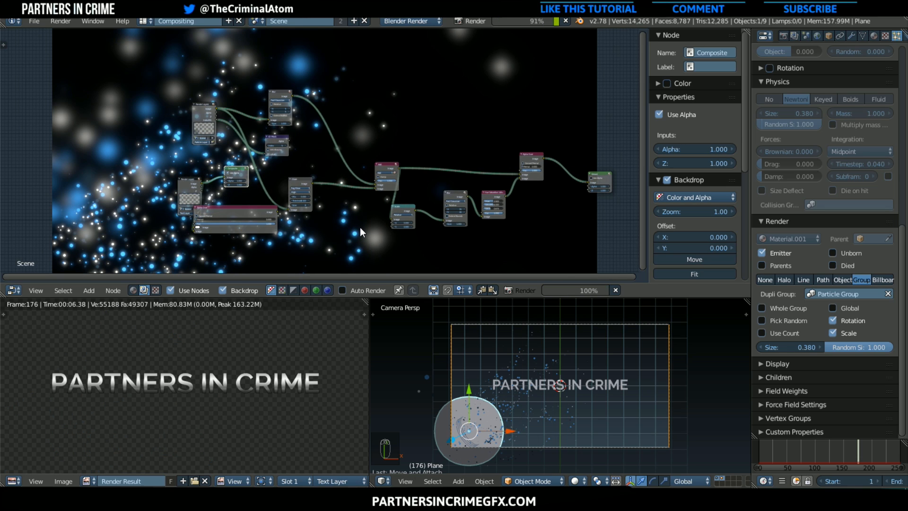
Move the Alpha Over node up beyond the Add node and insert a duplicate of it between Alpha Over and Viewer
middle_click_drag(390, 203, 202, 227)
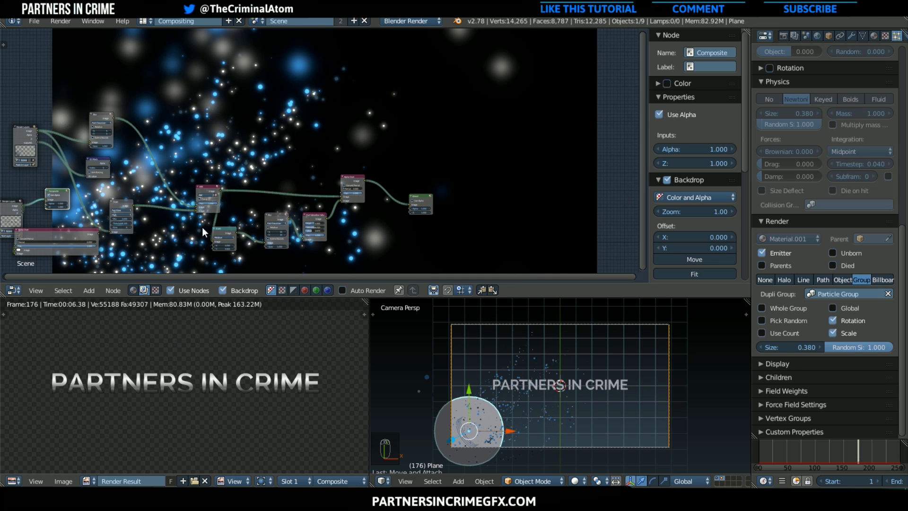
scroll(227, 218, "up", 1)
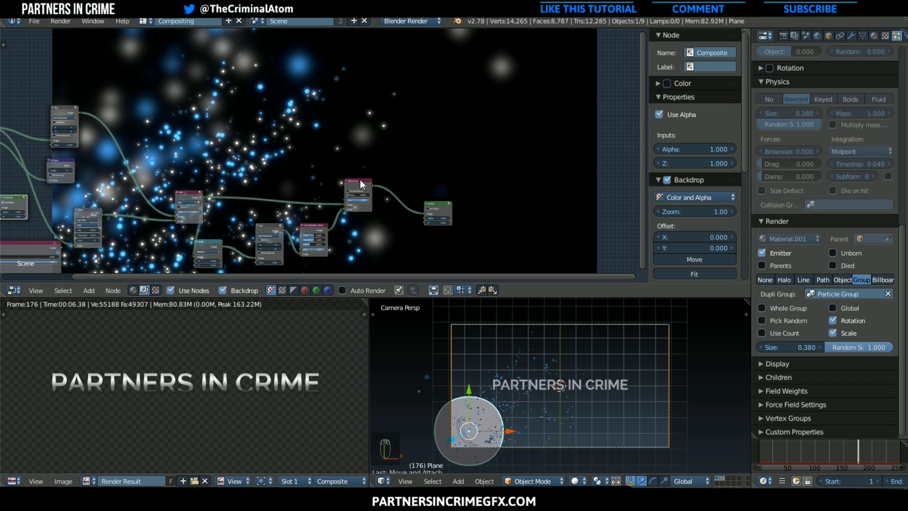
left_click_drag(359, 179, 328, 141)
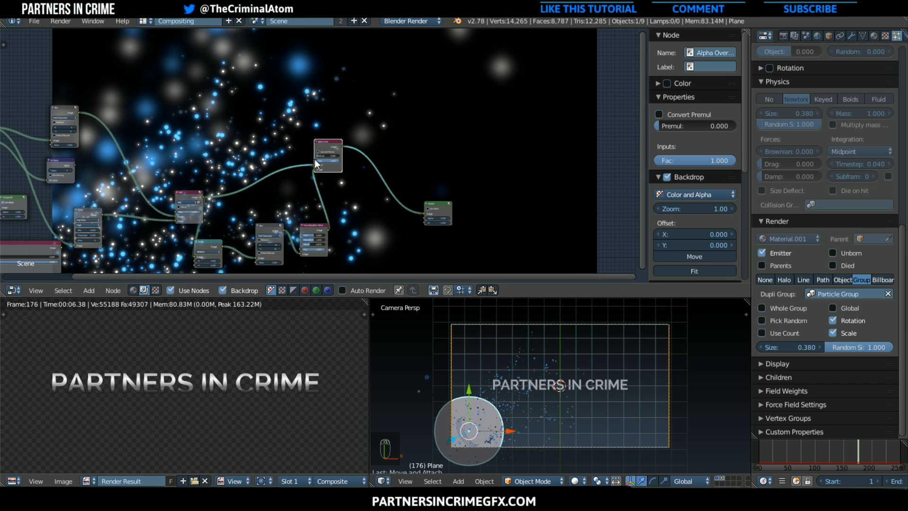
scroll(314, 160, "down", 2)
middle_click_drag(96, 219, 206, 159)
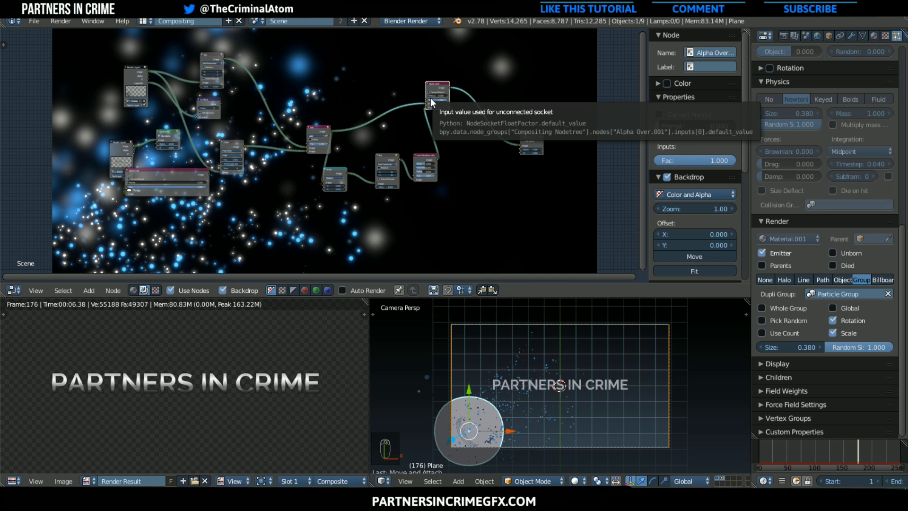
key("shift+d")
left_click(494, 119)
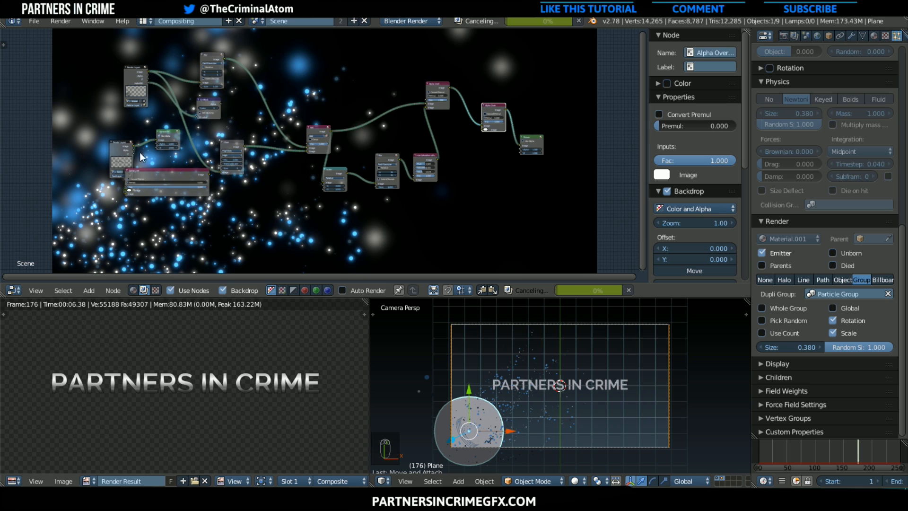
Place the Composite node above the Viewer and link the new Alpha Over's output to its image input
left_click_drag(165, 131, 553, 84)
left_click_drag(506, 109, 545, 87)
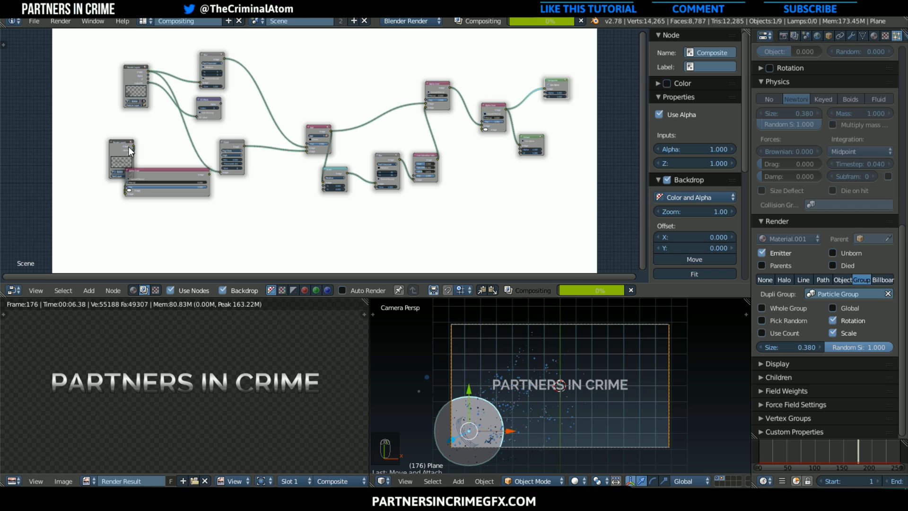
Relink the Text Layer's Image output to the new Alpha Over's second image input and move its Render Layers node beneath it
left_click_drag(128, 146, 88, 165)
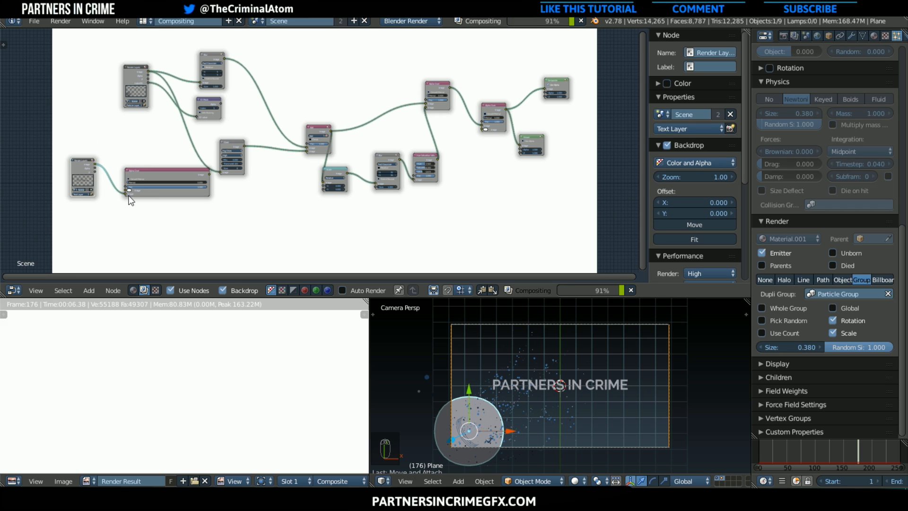
left_click_drag(128, 191, 484, 132)
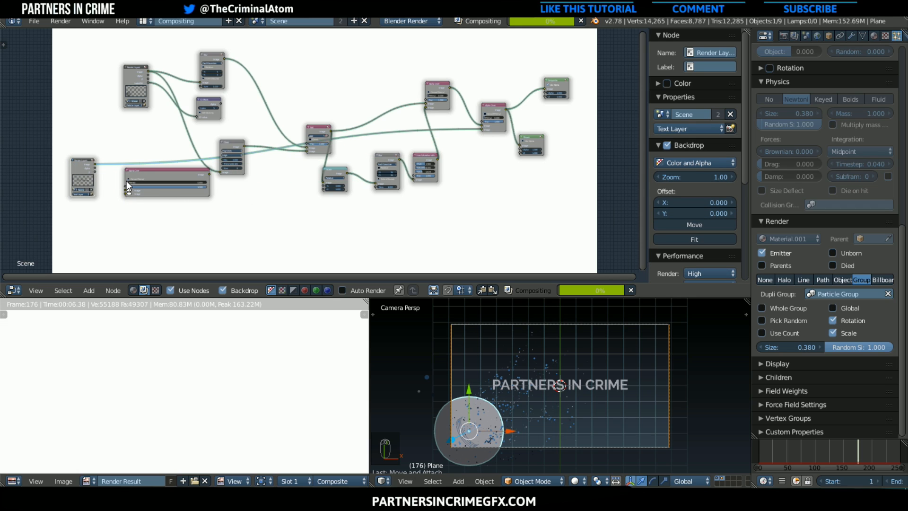
left_click_drag(91, 166, 458, 152)
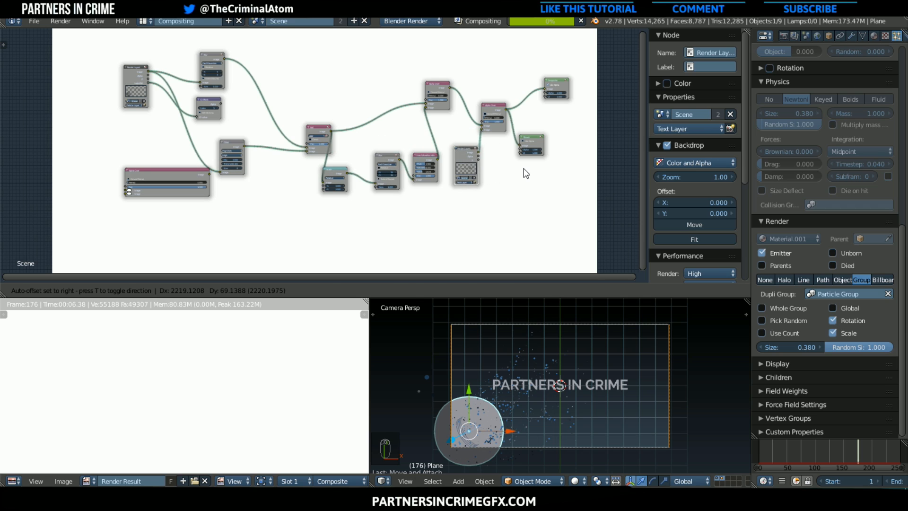
Move the unlinked Alpha Over node from beneath the first Render Layers node to the far output end of the tree
middle_click_drag(502, 169, 476, 171)
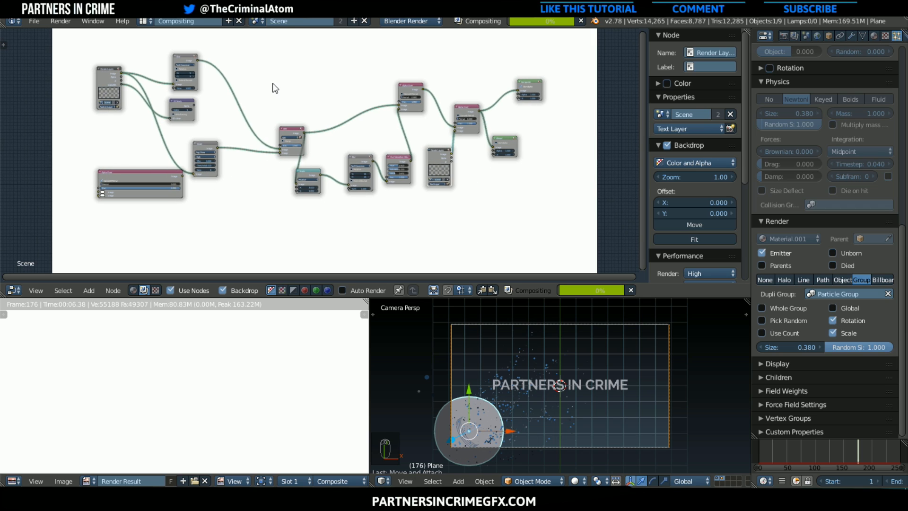
left_click_drag(151, 181, 615, 211)
scroll(417, 183, "up", 3)
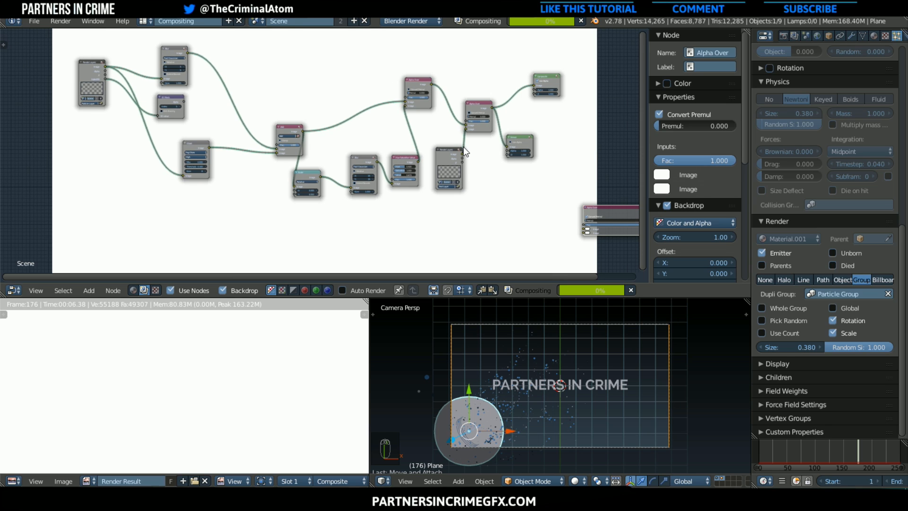
middle_click_drag(460, 167, 428, 154)
scroll(470, 214, "up", 1)
scroll(428, 155, "down", 1)
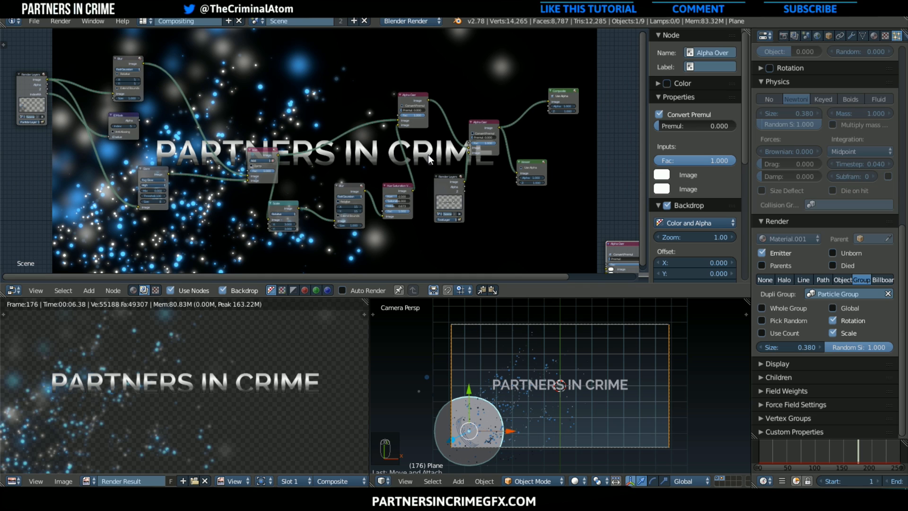
scroll(345, 139, "up", 1)
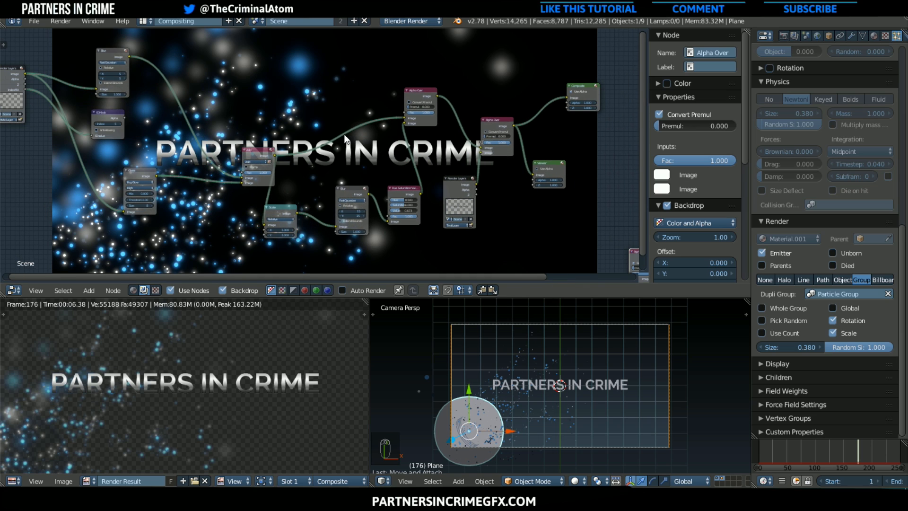
Move the Viewer and Composite nodes further away from the second Alpha Over to make room for more nodes
scroll(345, 139, "down", 1)
scroll(517, 173, "down", 3)
middle_click_drag(447, 179, 343, 197)
scroll(328, 187, "up", 3)
left_click_drag(317, 187, 569, 150)
left_click_drag(357, 117, 624, 74)
middle_click_drag(361, 171, 272, 190)
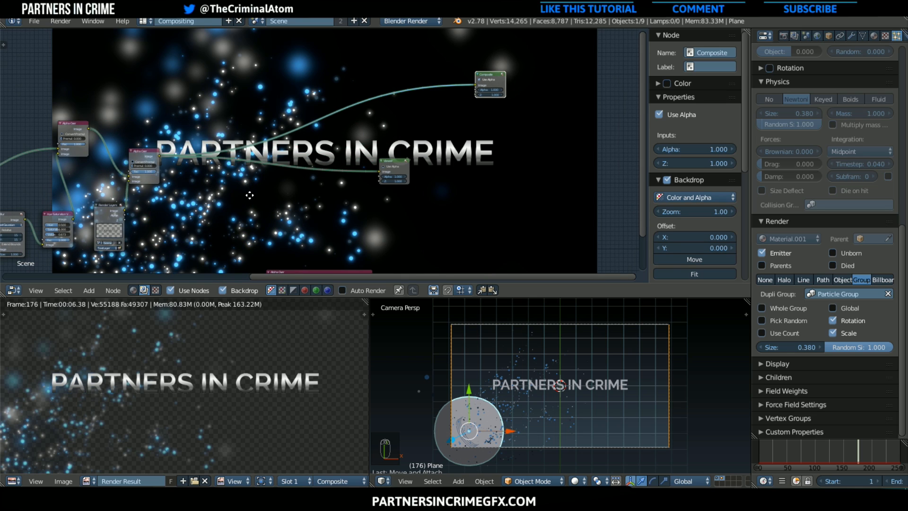
middle_click_drag(250, 195, 219, 230)
middle_click_drag(174, 212, 238, 168)
scroll(244, 141, "up", 1)
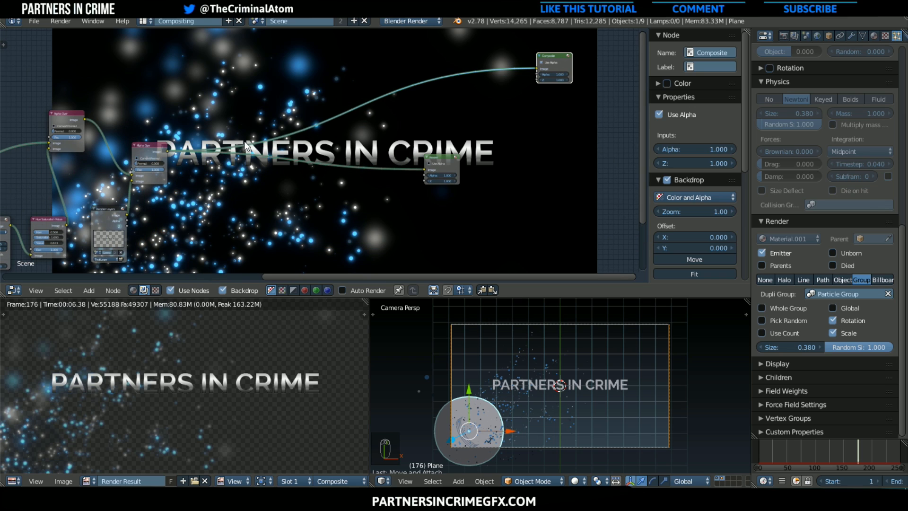
Add an Ellipse Mask node between the second Alpha Over and the Viewer, with width 0.836 and height 0.355
left_click(92, 288)
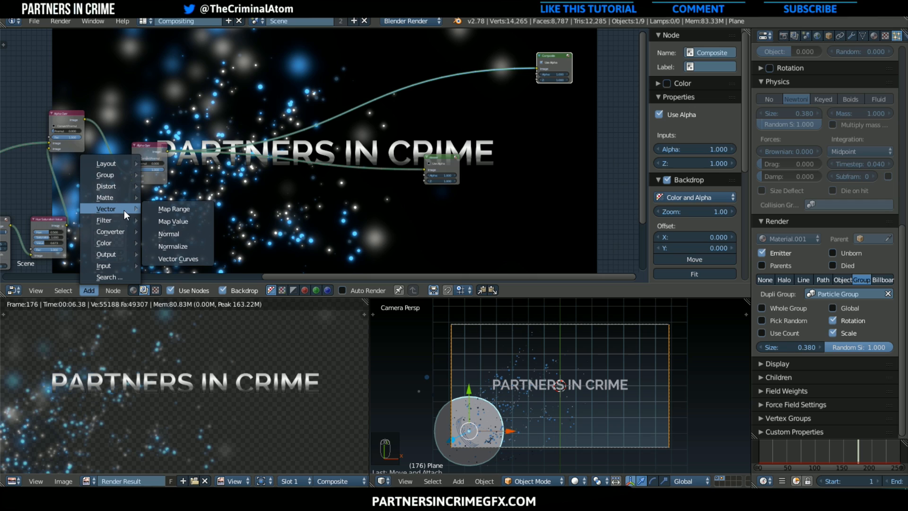
mouse_move(111, 198)
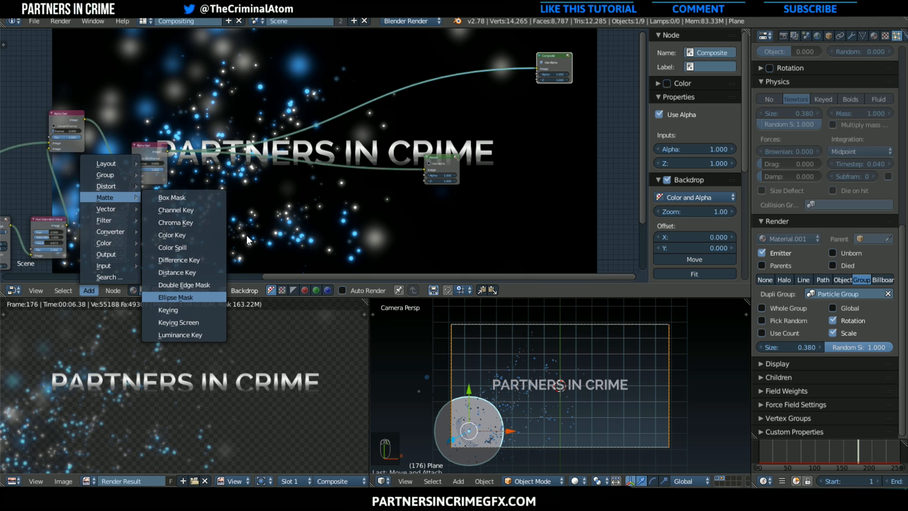
left_click(183, 295)
left_click_drag(247, 214, 274, 212)
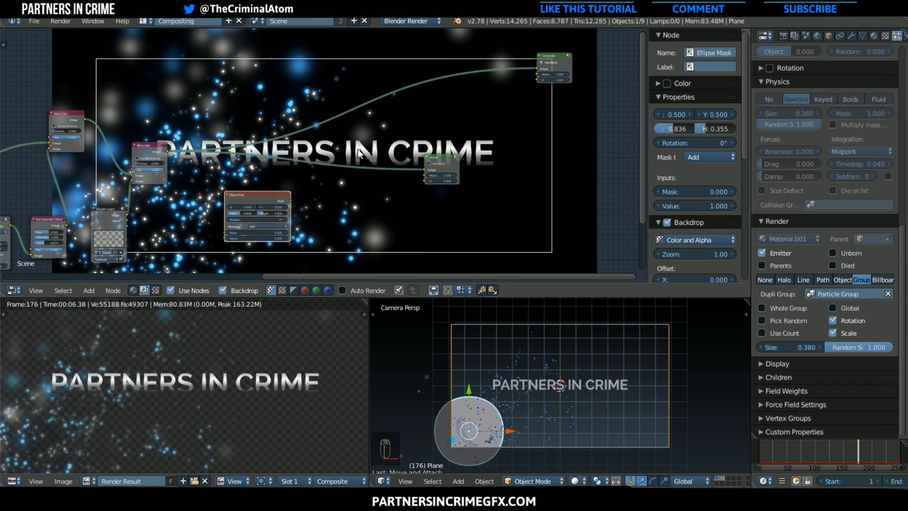
Insert a Mix node on the link between the second Alpha Over and the Viewer
scroll(377, 195, "down", 1)
scroll(316, 165, "down", 2)
middle_click_drag(316, 165, 228, 170)
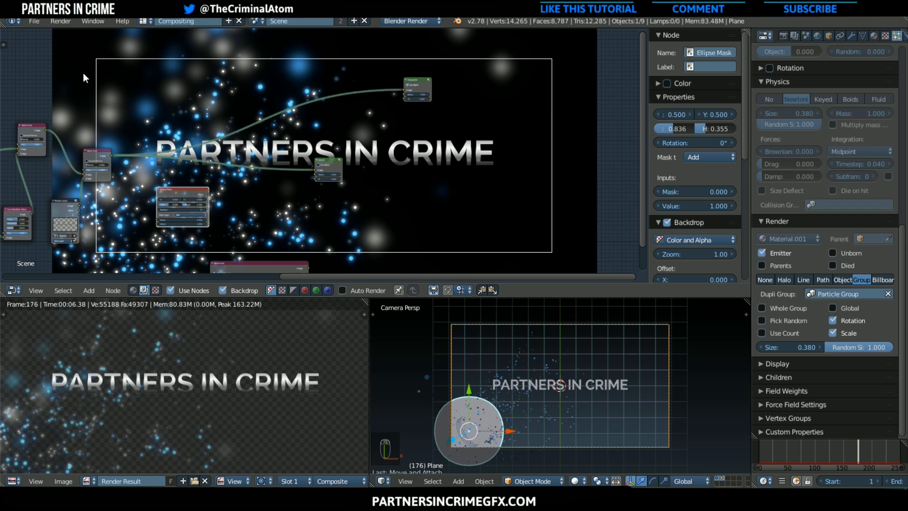
middle_click_drag(199, 214, 184, 175)
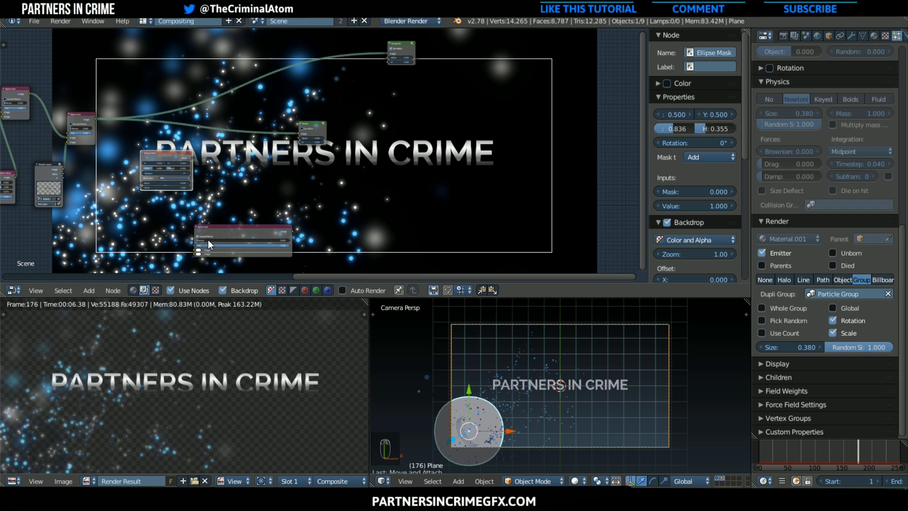
middle_click_drag(243, 173, 359, 209)
scroll(292, 199, "up", 3)
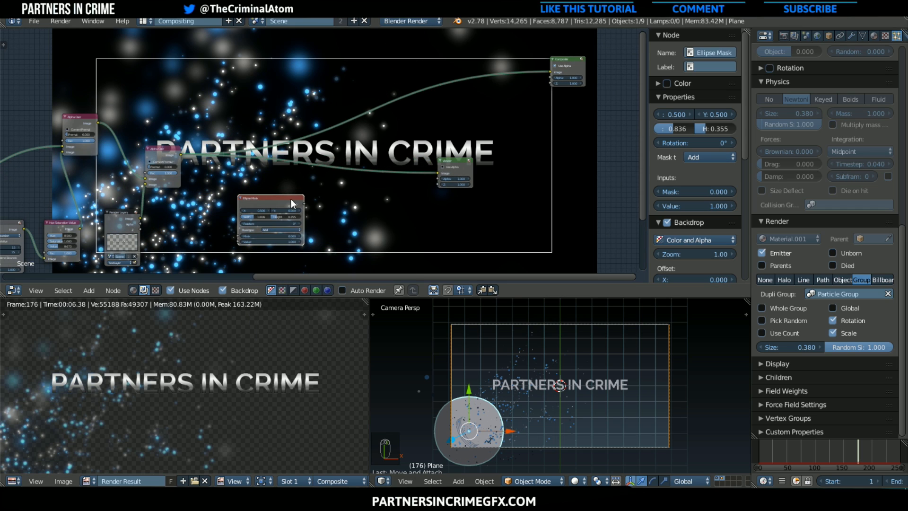
left_click(90, 290)
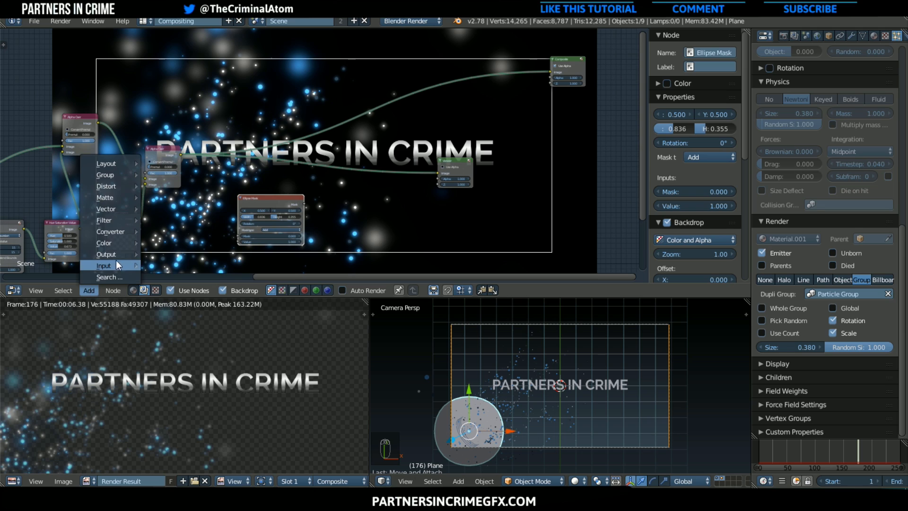
mouse_move(117, 240)
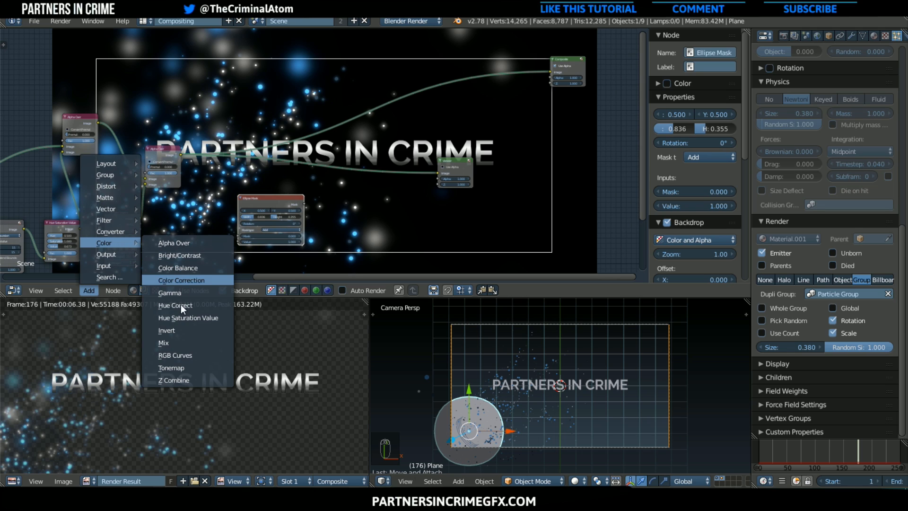
left_click(170, 338)
left_click(316, 220)
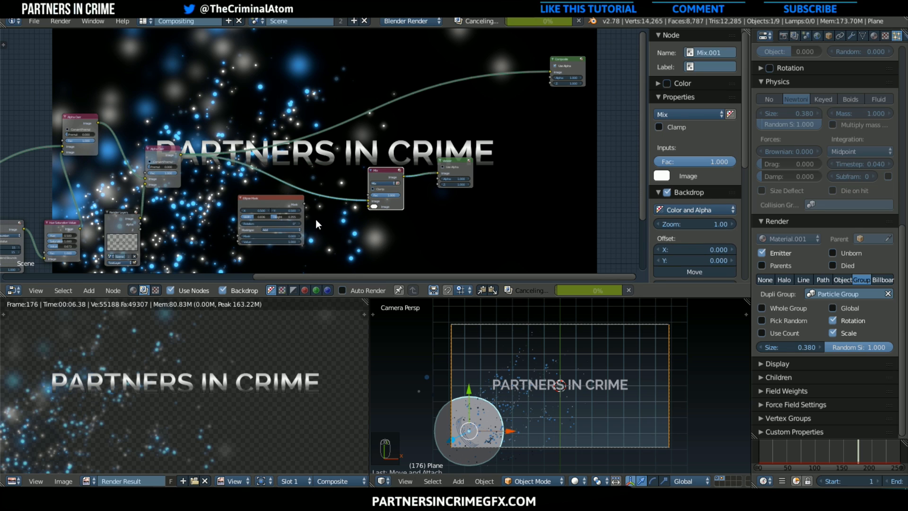
Link the Ellipse Mask to the Mix node's factor and the Alpha Over output to its second image input
left_click_drag(305, 204, 375, 195)
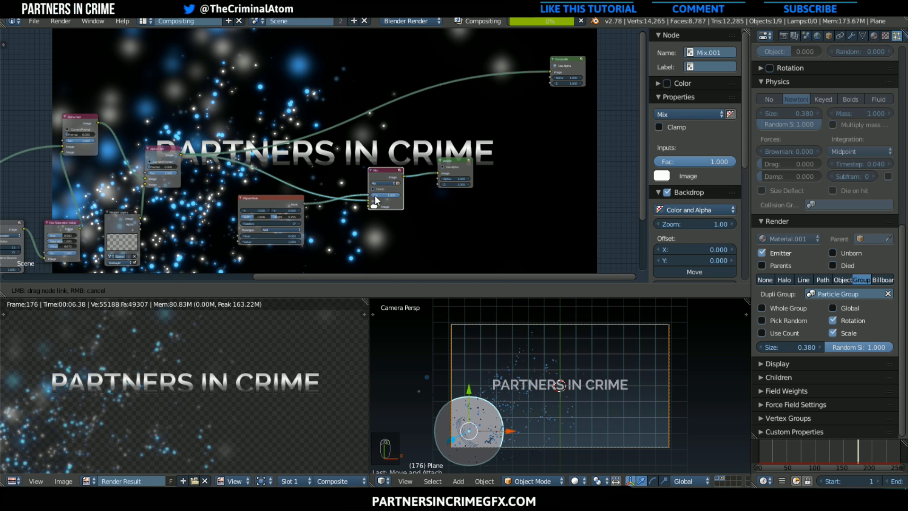
left_click_drag(288, 199, 369, 206)
left_click_drag(162, 151, 149, 150)
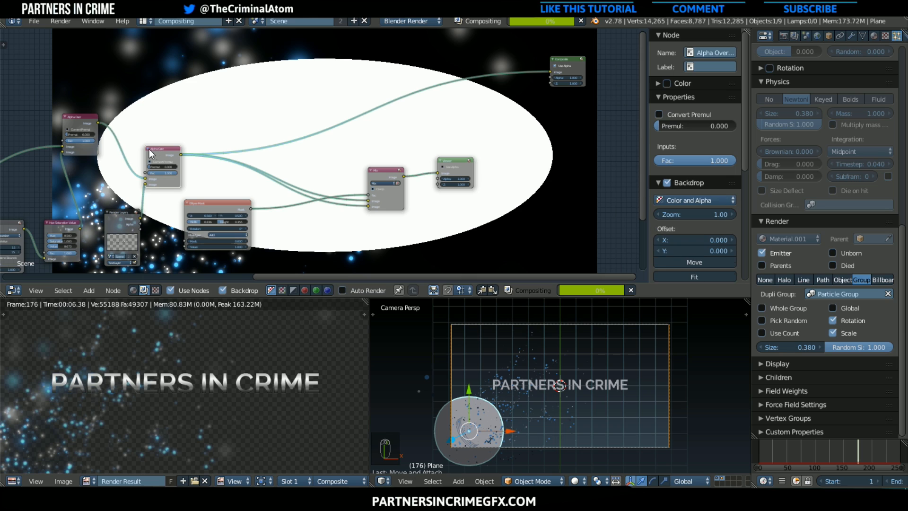
Insert a Scale node on the link from Alpha Over to the Mix's first image input and shift it slightly upward
scroll(353, 209, "up", 1)
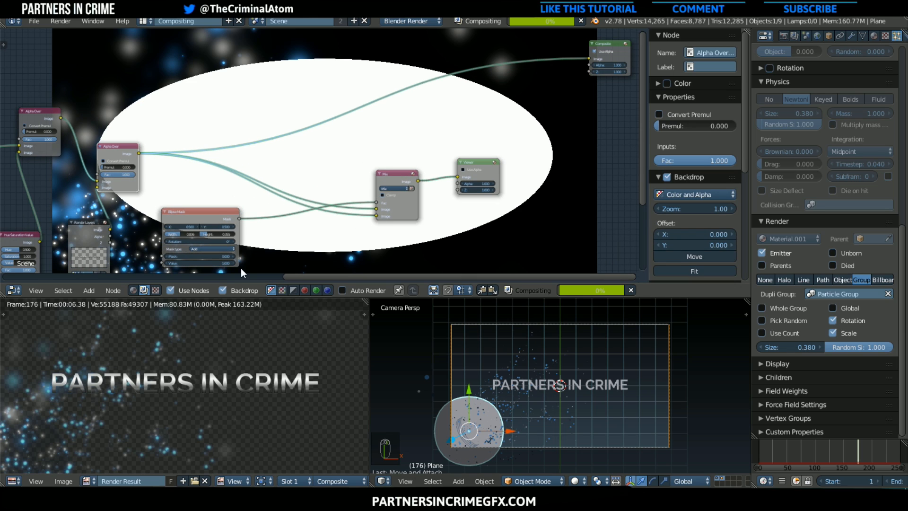
scroll(206, 261, "up", 1)
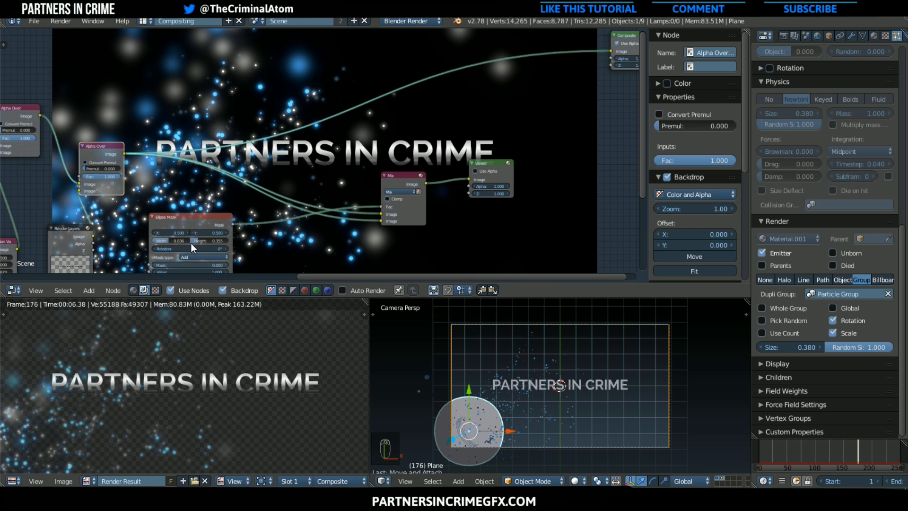
left_click(88, 289)
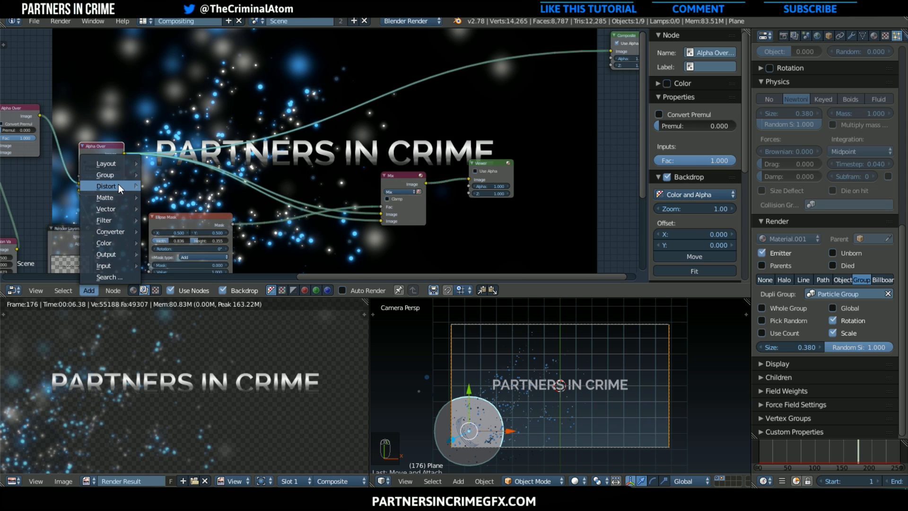
mouse_move(119, 184)
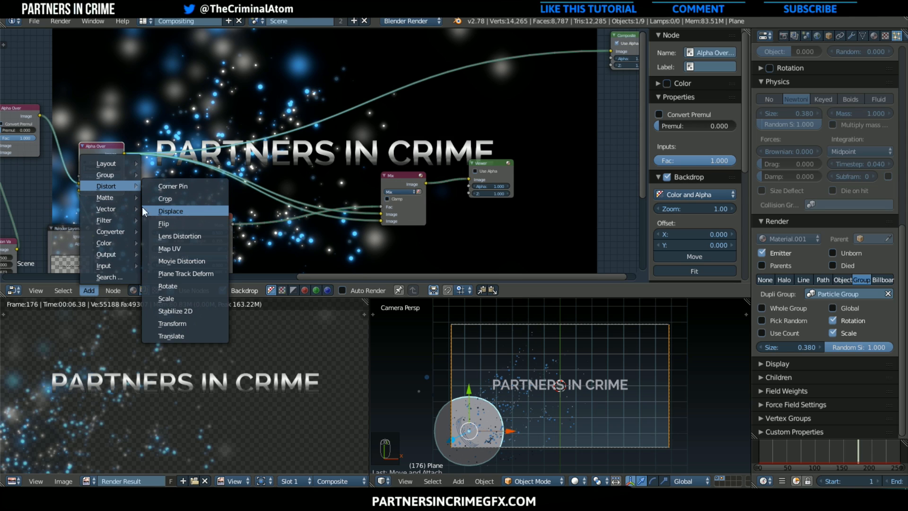
left_click(166, 299)
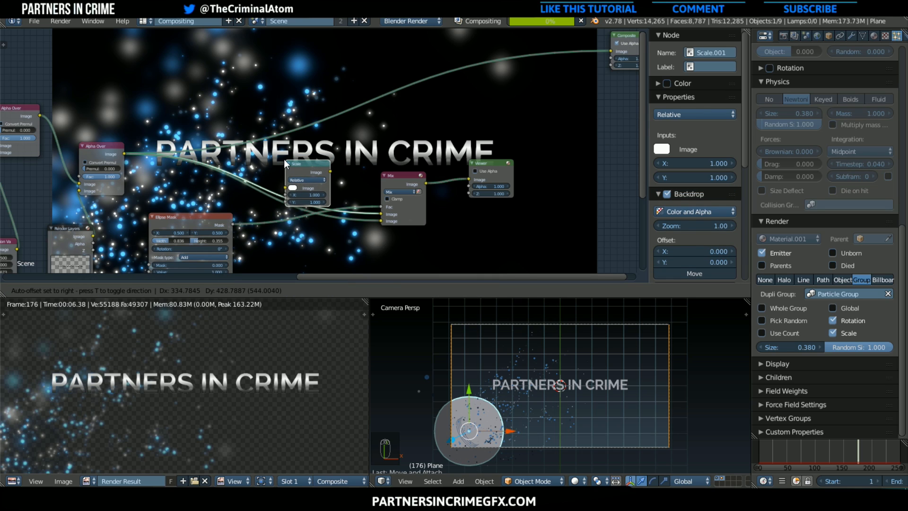
left_click(284, 160)
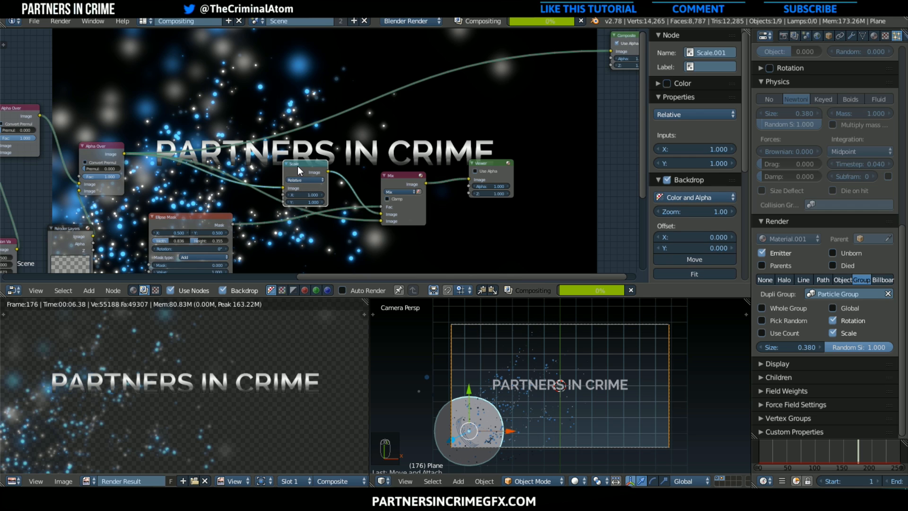
mouse_move(298, 166)
left_mouse_down()
mouse_move(246, 163)
mouse_move(304, 153)
left_mouse_up()
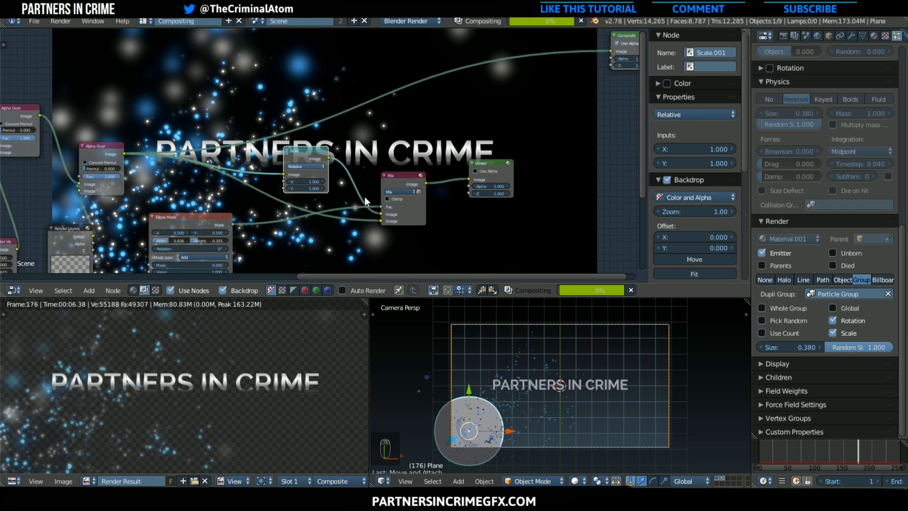
Set the new Scale node's X and Y to 1.2
scroll(395, 219, "up", 2)
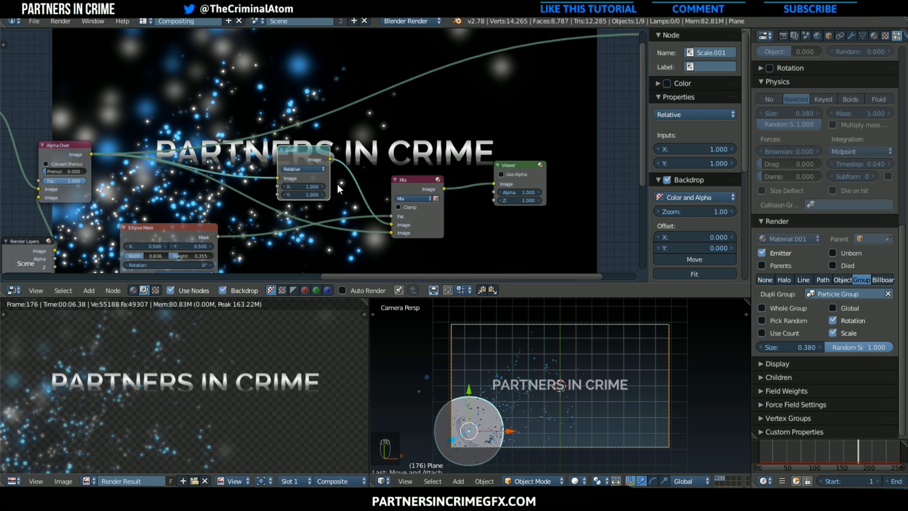
left_click(308, 184)
type("1.2")
key("Return")
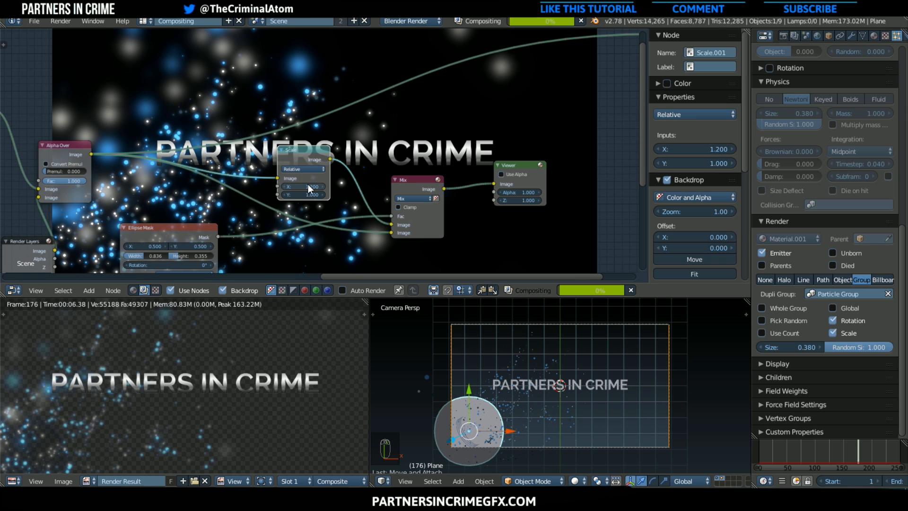
left_click(308, 194)
type("1.2")
key("Return")
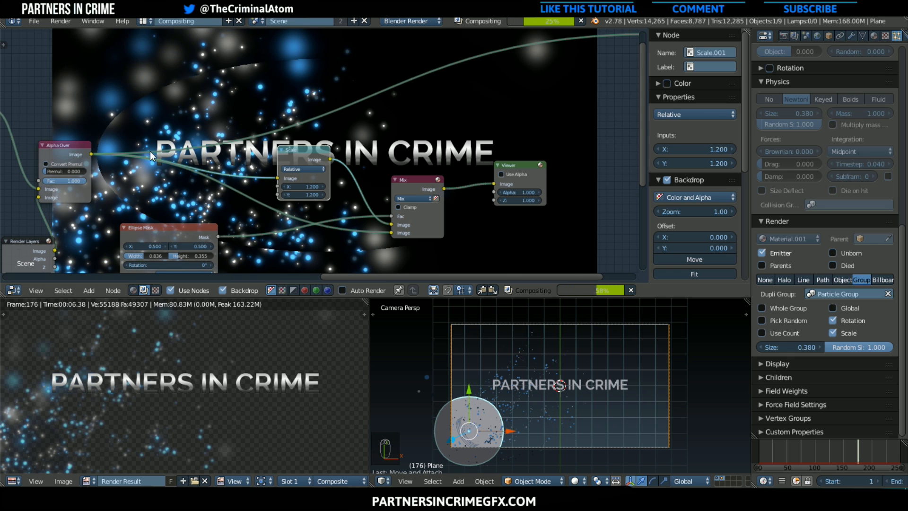
Move the Ellipse Mask node away from the Mix node, next to the Text Layer's Render Layers node
scroll(118, 119, "up", 3)
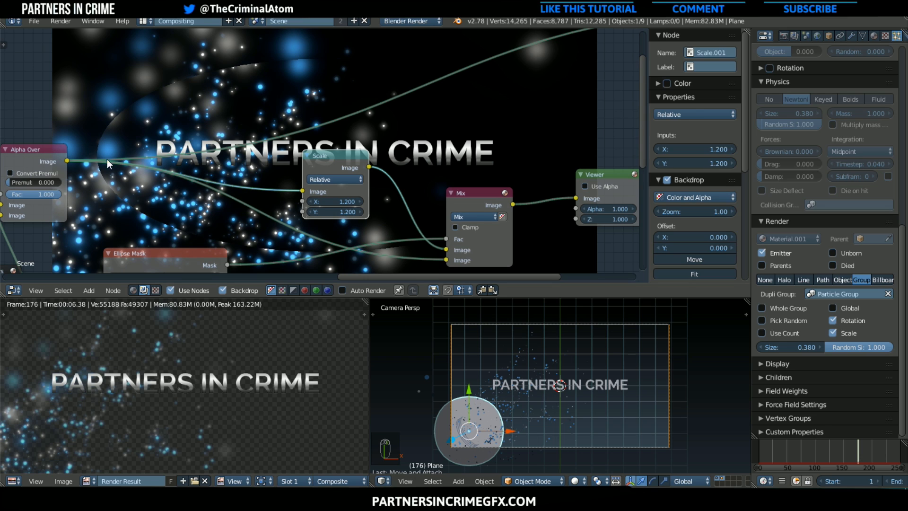
scroll(239, 244, "down", 1)
middle_click_drag(235, 253, 161, 114)
middle_click_drag(203, 192, 255, 183)
left_click_drag(172, 95, 115, 190)
scroll(115, 199, "down", 1)
Insert a Blur node between the Ellipse Mask and the Mix's factor input, using the Fast Gaussian filter
left_click(86, 291)
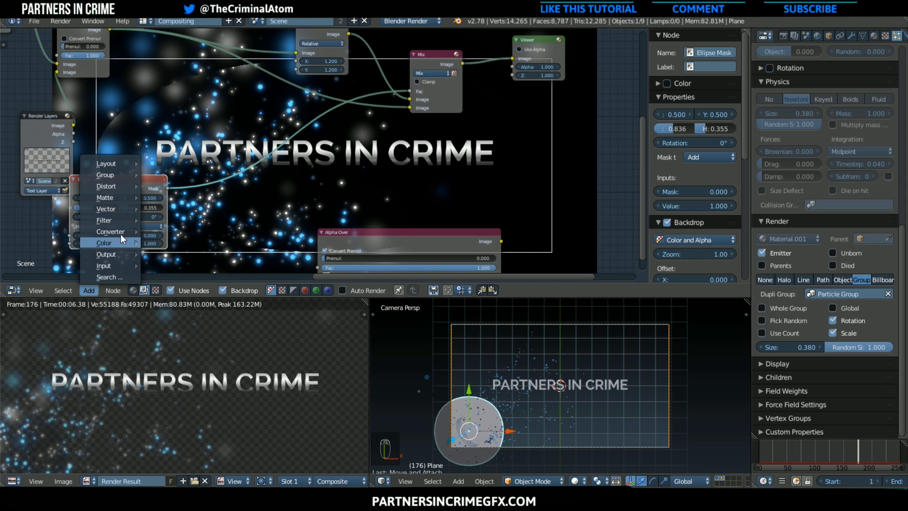
mouse_move(113, 219)
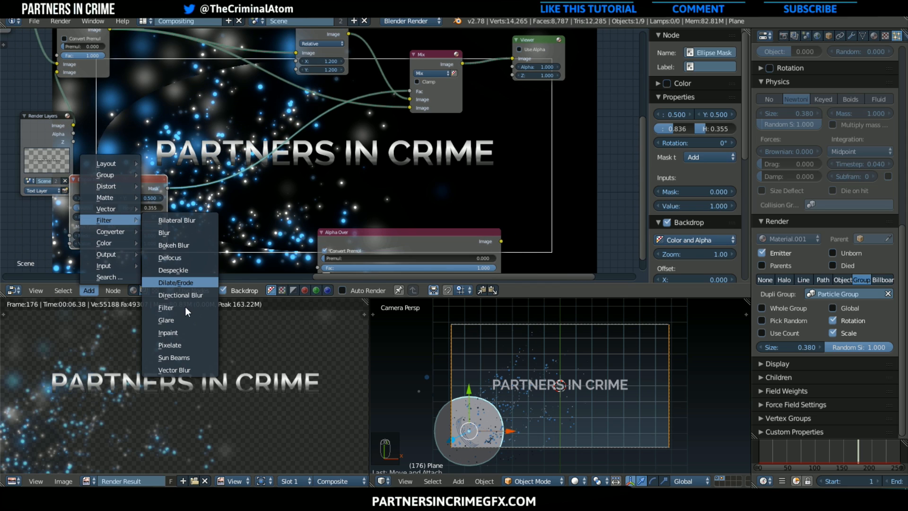
left_click(192, 234)
left_click(278, 155)
left_click(279, 160)
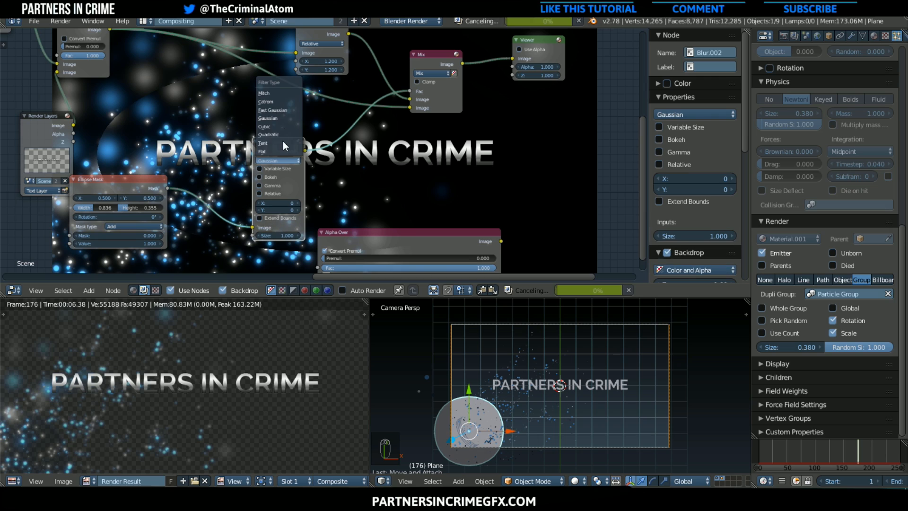
left_click(282, 110)
Set the mask blur's X and Y to 150
left_click(281, 176)
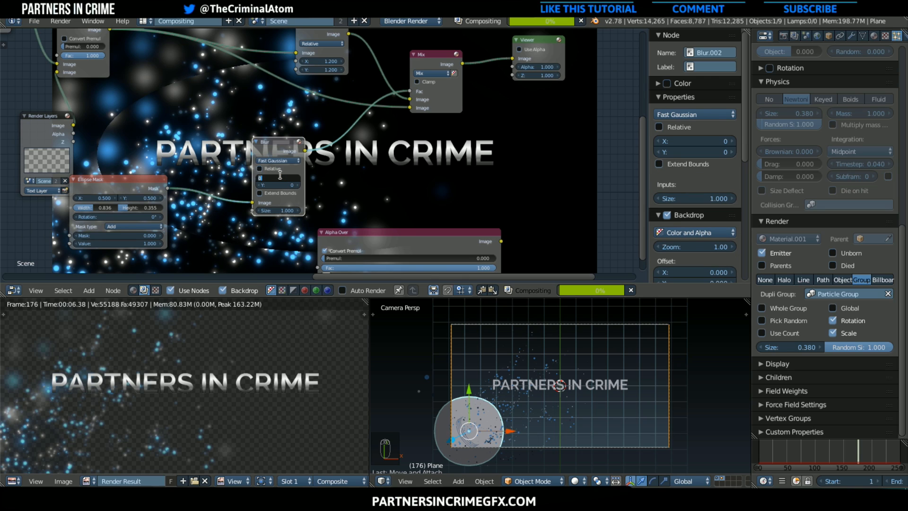
type("150")
key("Return")
left_click(280, 184)
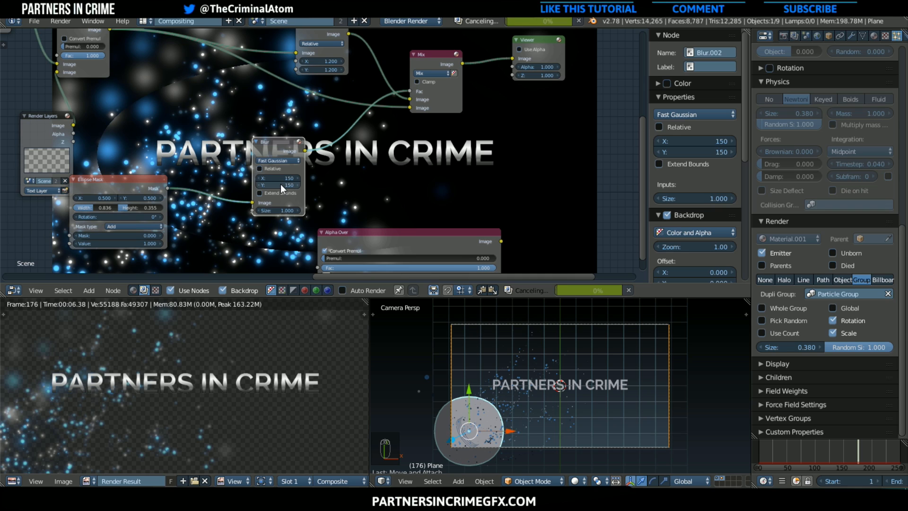
key("Return")
Open the scene's render settings to examine the resolution and output options
scroll(845, 212, "up", 1)
scroll(806, 110, "up", 4)
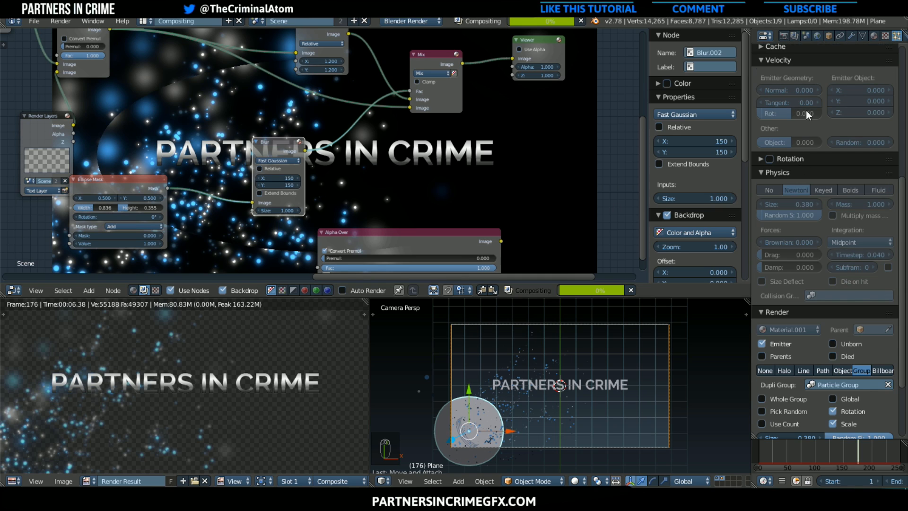
left_click(787, 38)
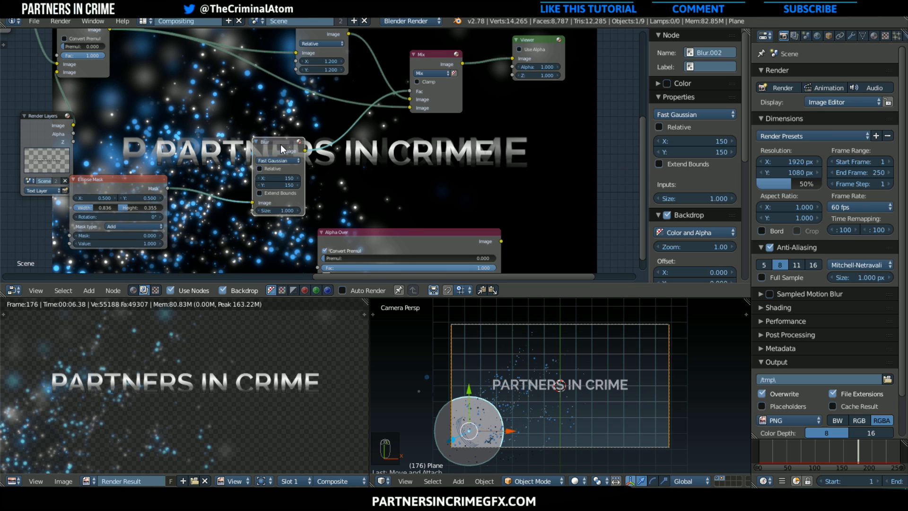
Tuck the mask's Blur node beside the Ellipse Mask, then duplicate it and insert the copy between the Scale and Mix nodes
left_click_drag(280, 144, 257, 154)
middle_click_drag(258, 143, 266, 253)
scroll(173, 156, "down", 1)
scroll(204, 228, "down", 1)
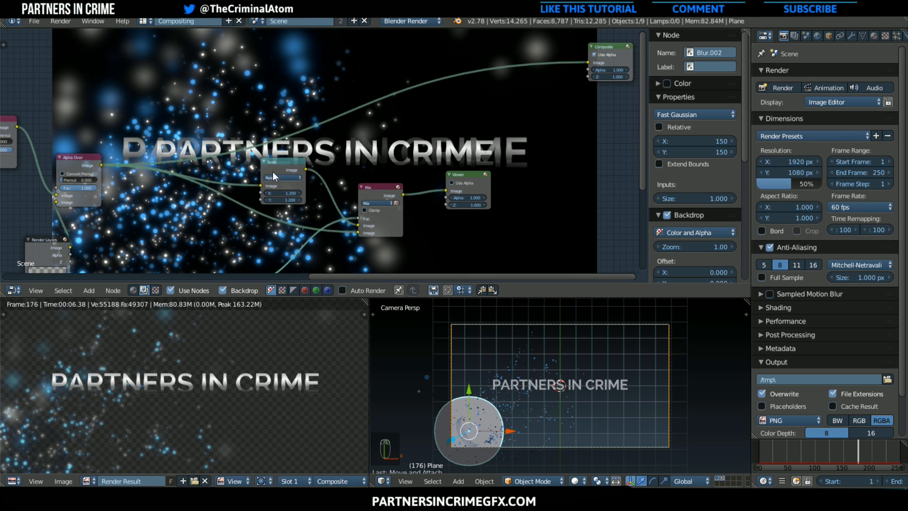
middle_click_drag(437, 162, 501, 97)
scroll(323, 161, "up", 2)
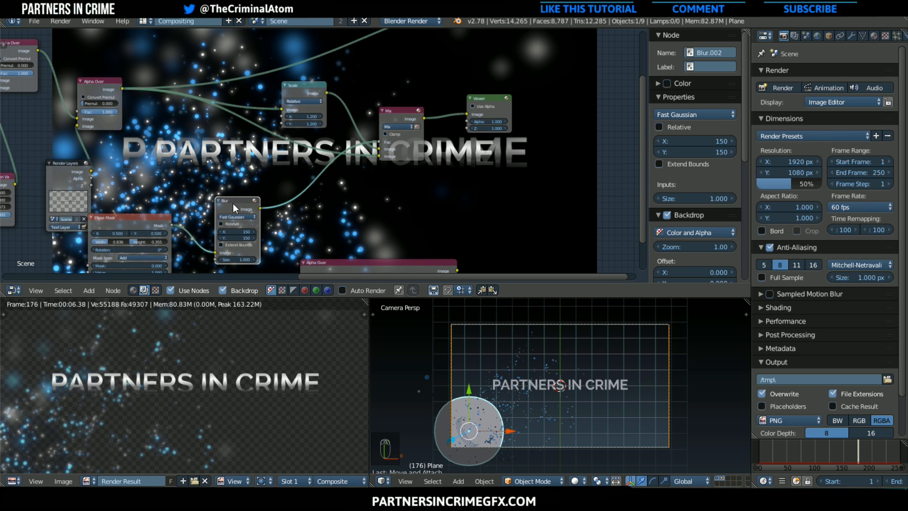
key("shift+d")
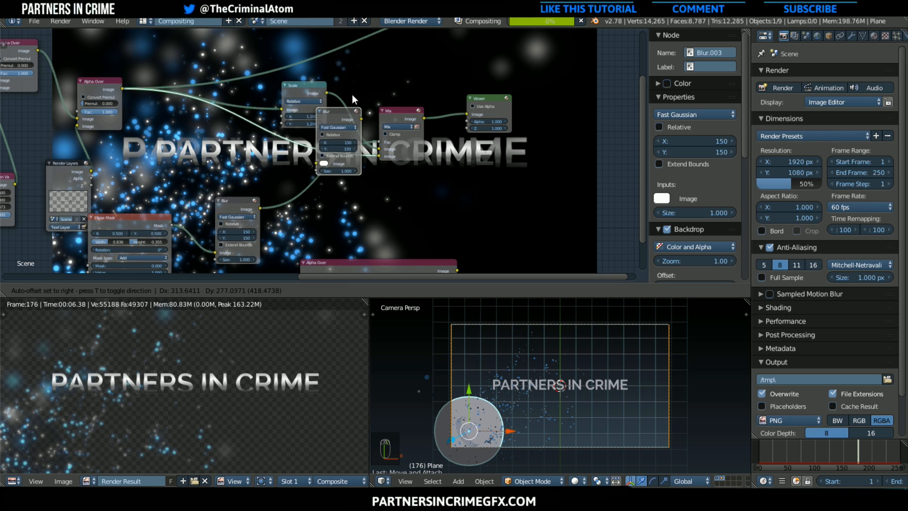
left_click(350, 79)
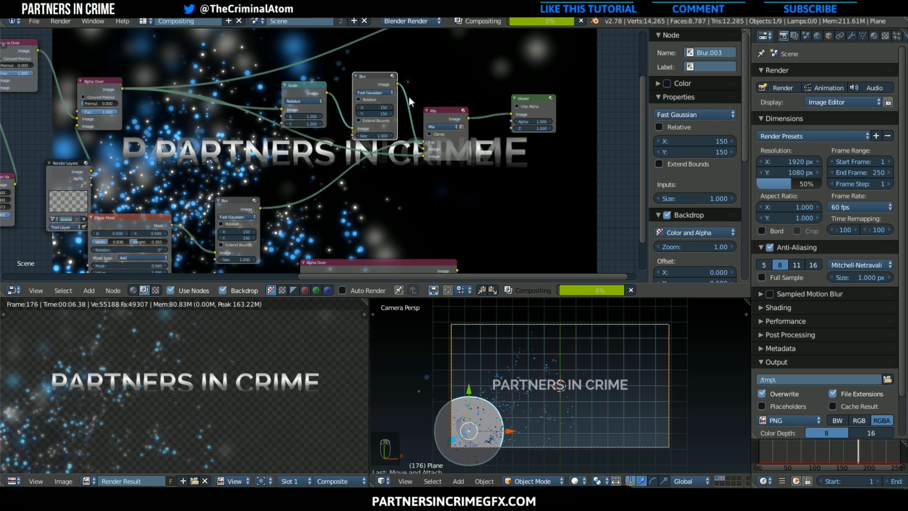
Set the X and Y size of the Blur node after Scale to 30
middle_click_drag(408, 89, 227, 137)
scroll(228, 138, "up", 3)
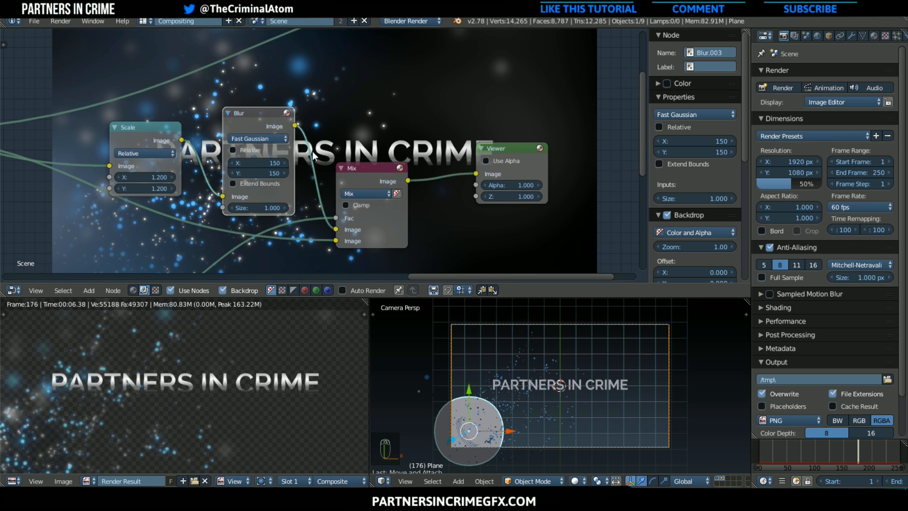
left_click(265, 163)
type("30")
key("Return")
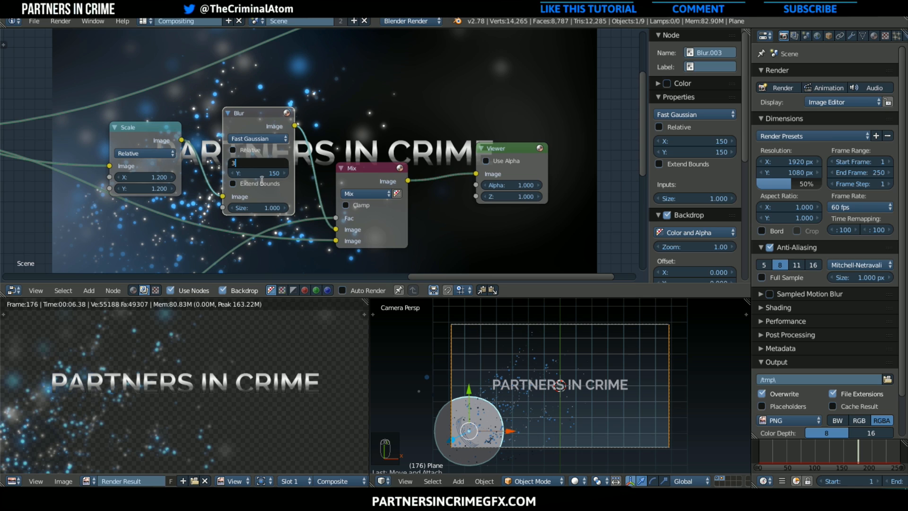
left_click(274, 172)
type("30")
key("Return")
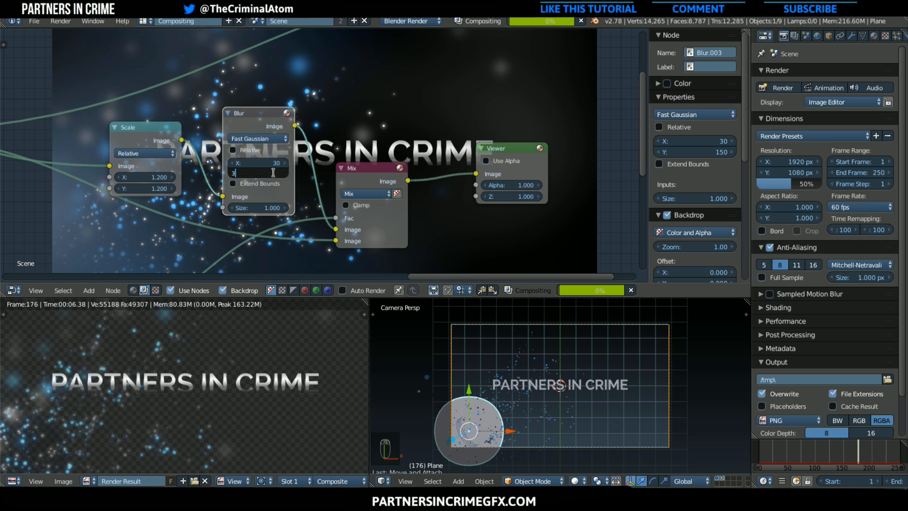
Move the Viewer node farther from the Mix node, then insert a duplicate of the Mix between them
middle_click_drag(462, 215, 289, 235)
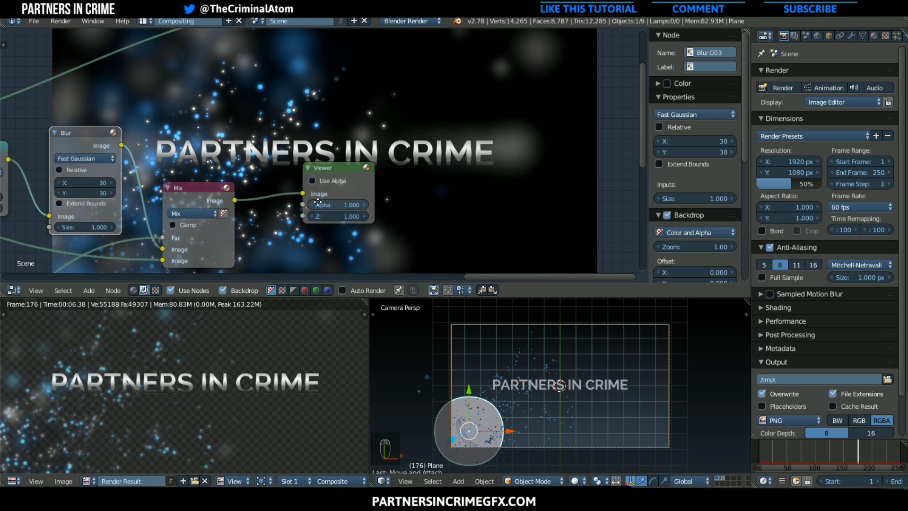
middle_click_drag(381, 215, 290, 127)
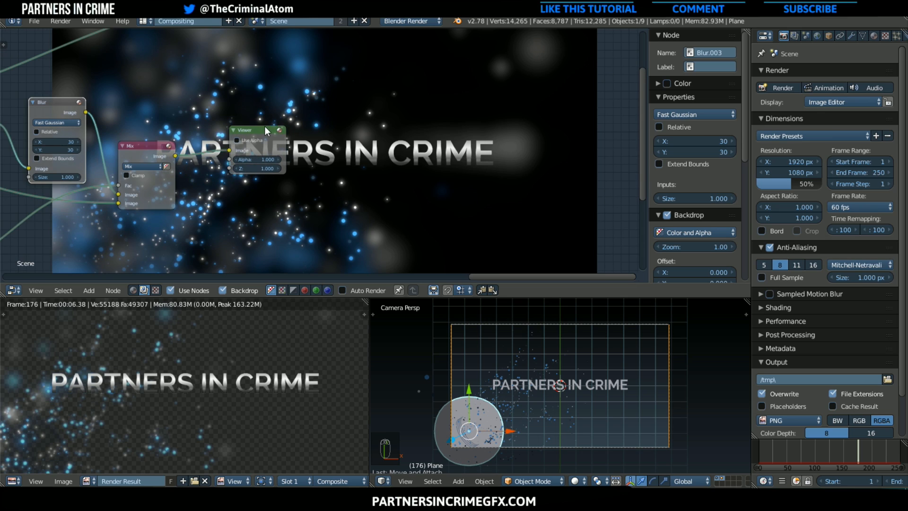
left_click_drag(265, 126, 438, 127)
left_click(161, 145)
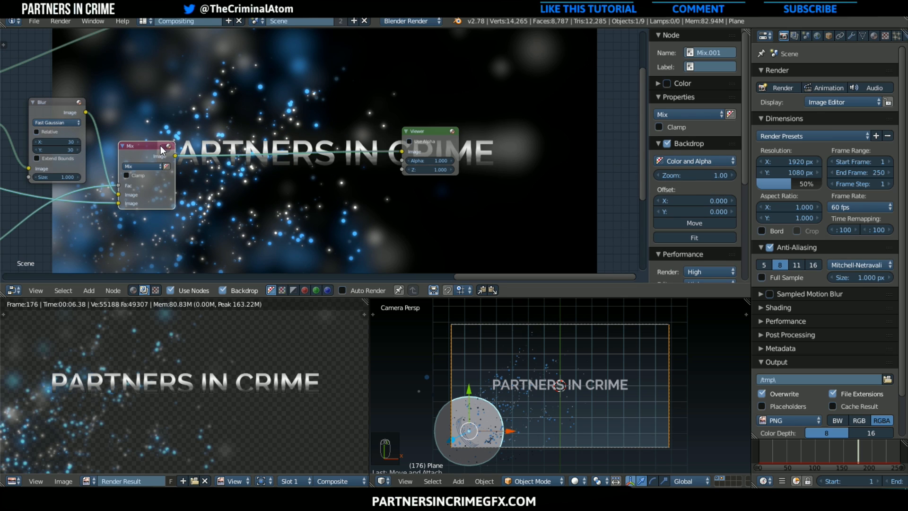
key("shift+d")
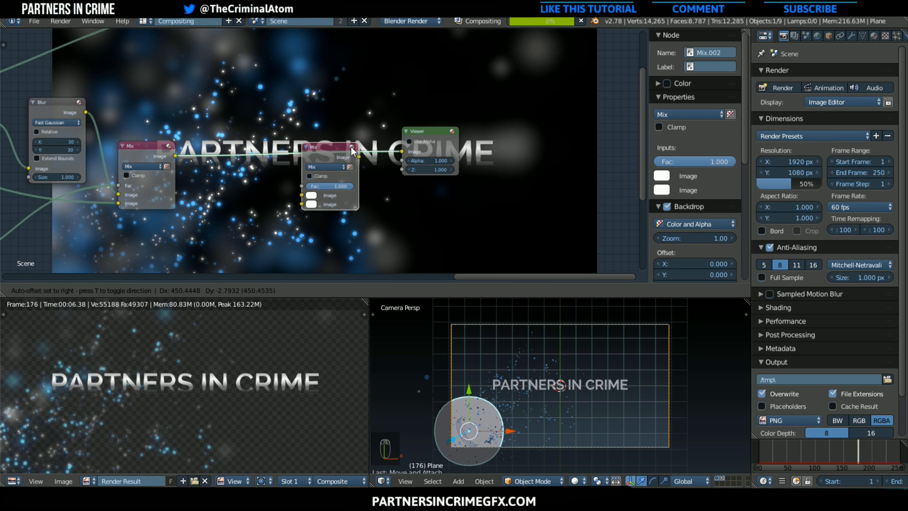
left_click(351, 147)
middle_click_drag(352, 155, 249, 181)
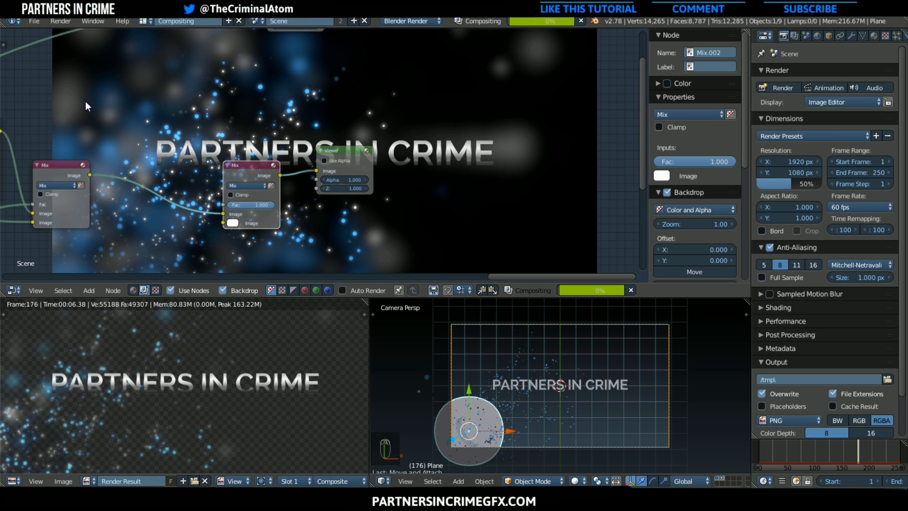
Display the Viewer Node image in the image editor instead of the Render Result
scroll(193, 335, "down", 4)
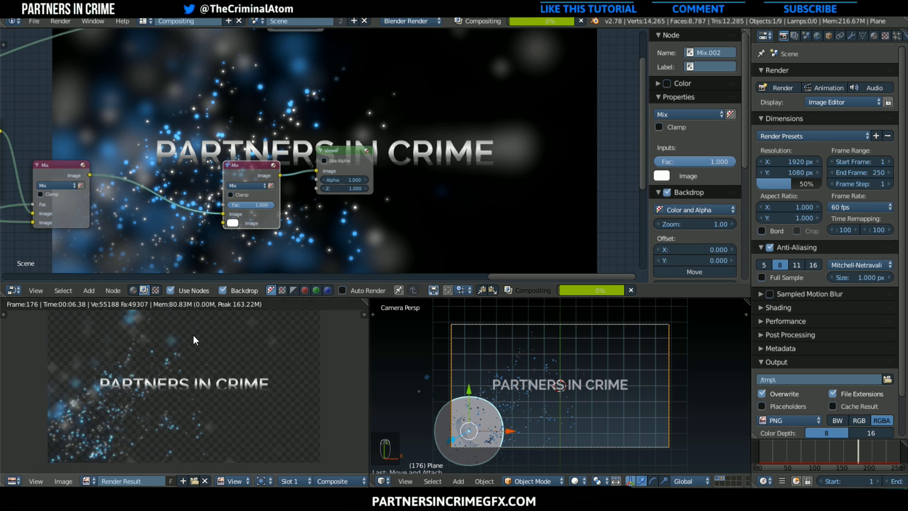
left_click(88, 481)
left_click(126, 376)
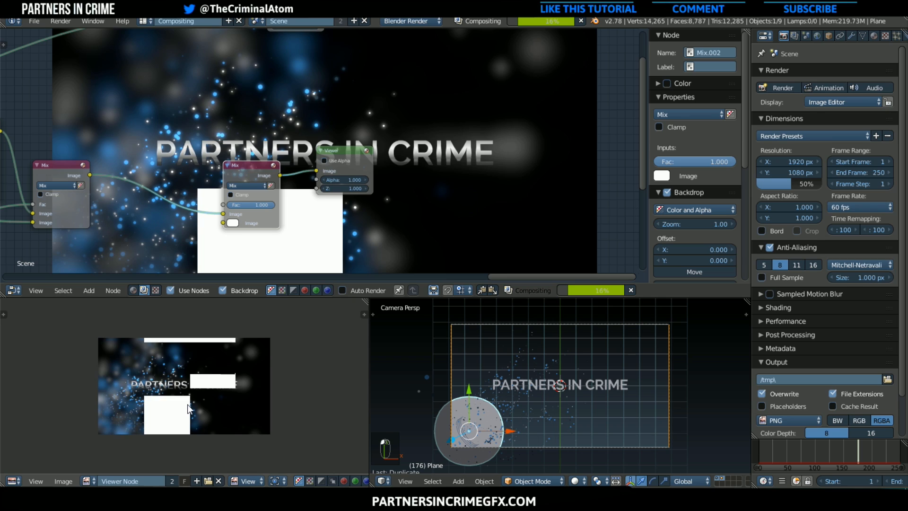
scroll(194, 405, "up", 3)
Duplicate the Ellipse Mask with its Blur node and connect the copied Blur to the new Mix's second image input
middle_click_drag(229, 235, 314, 183)
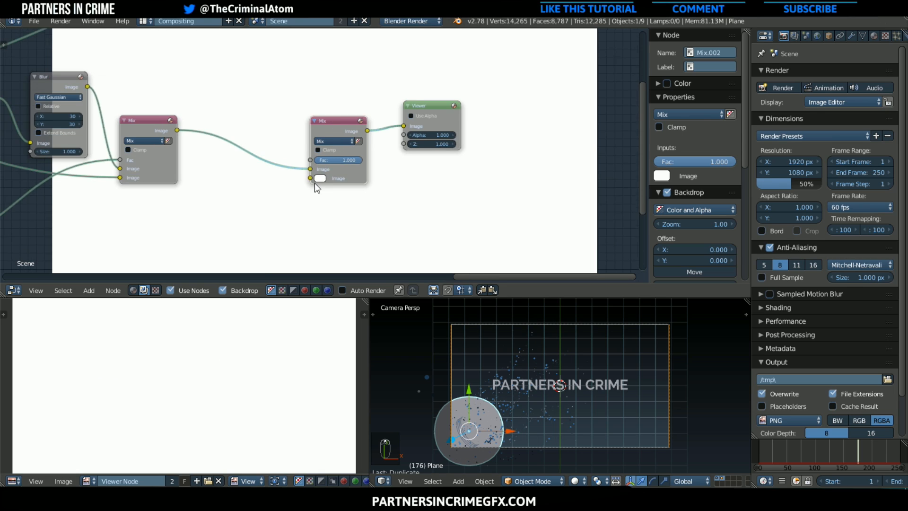
scroll(314, 183, "down", 4)
scroll(174, 220, "down", 3)
middle_click_drag(115, 192, 195, 141)
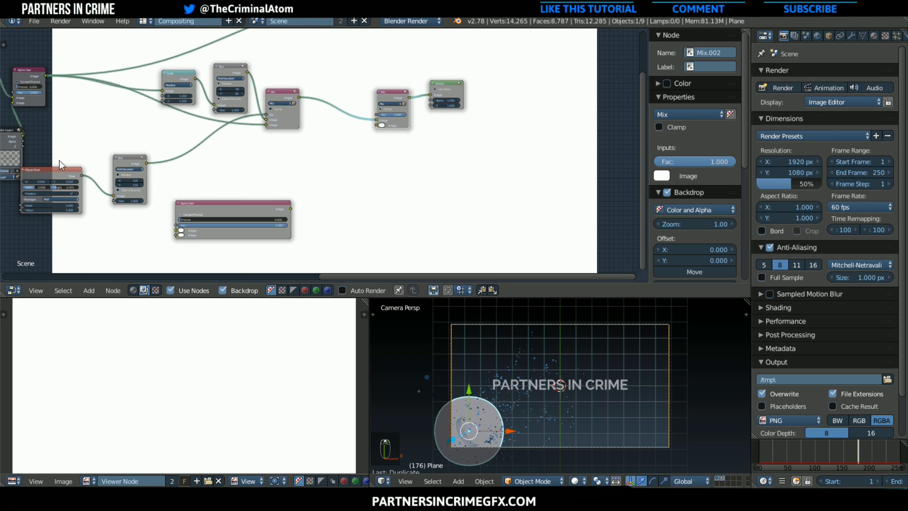
middle_click_drag(81, 169, 109, 169)
left_click(87, 173)
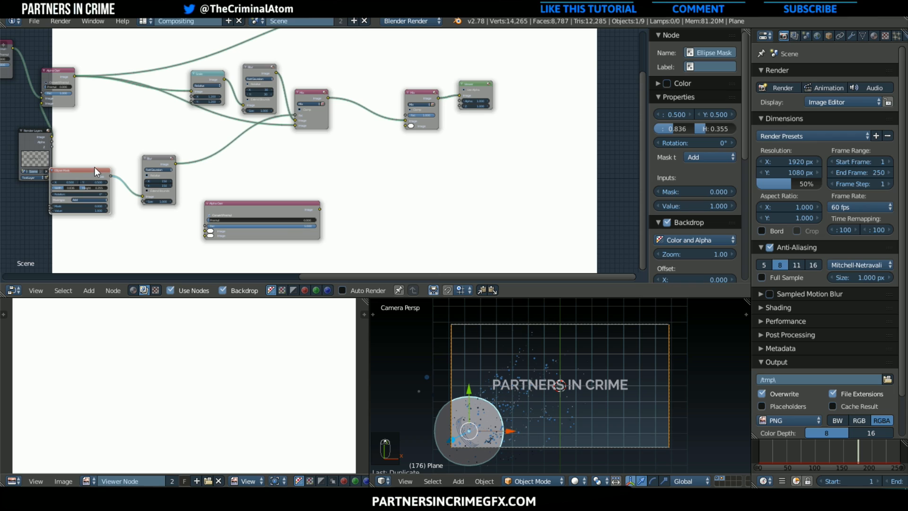
left_click(156, 162)
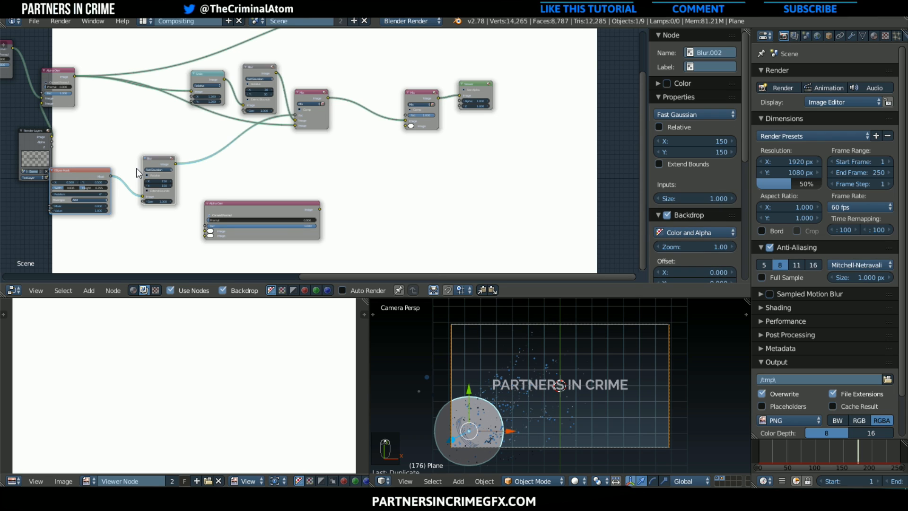
key("shift+d")
left_click(391, 158)
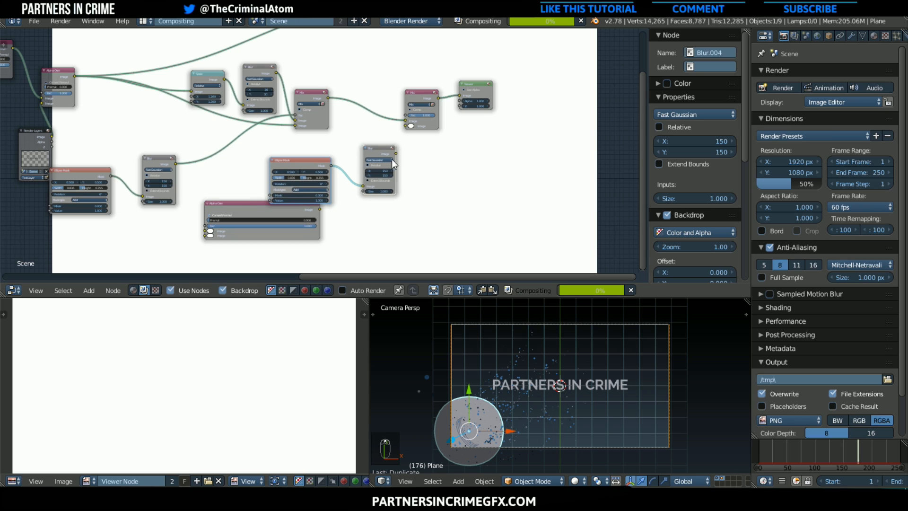
left_click_drag(400, 150, 405, 125)
Set the blend mode of the Mix node before the Viewer to Multiply
scroll(438, 104, "up", 1)
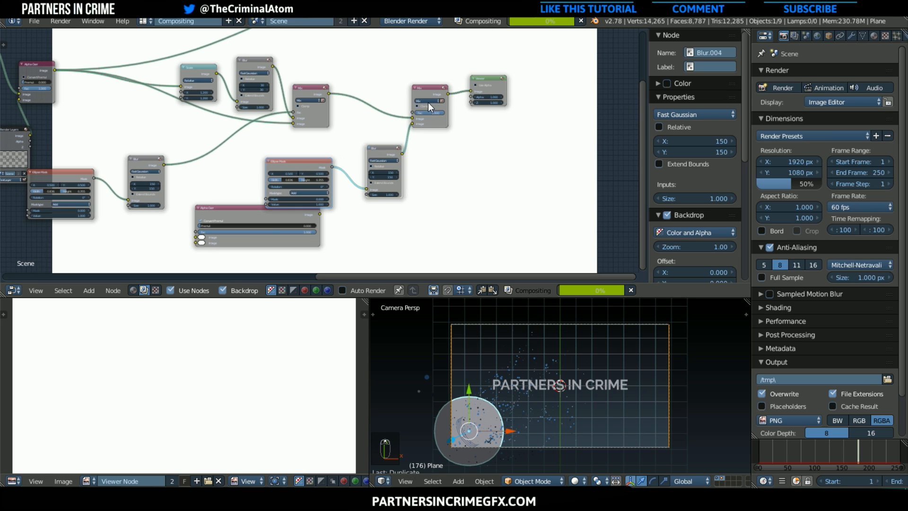
left_click(426, 101)
left_click(424, 116)
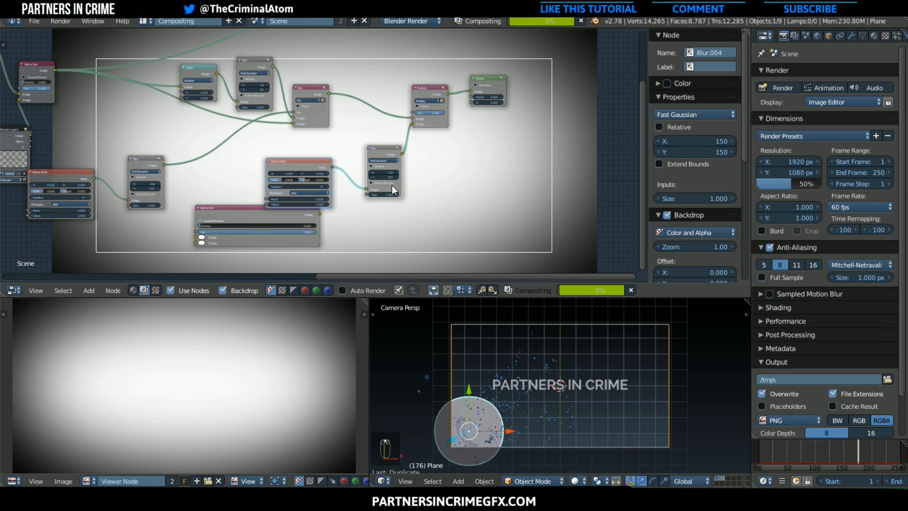
Examine the vignetted composite in the image preview and look over the complete compositing node tree
scroll(392, 186, "down", 2)
middle_click_drag(392, 185, 322, 204)
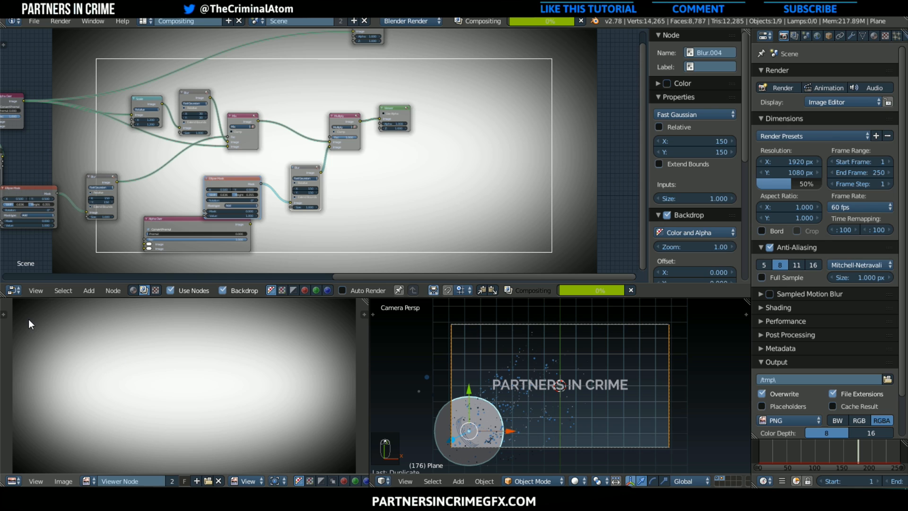
scroll(62, 347, "down", 3)
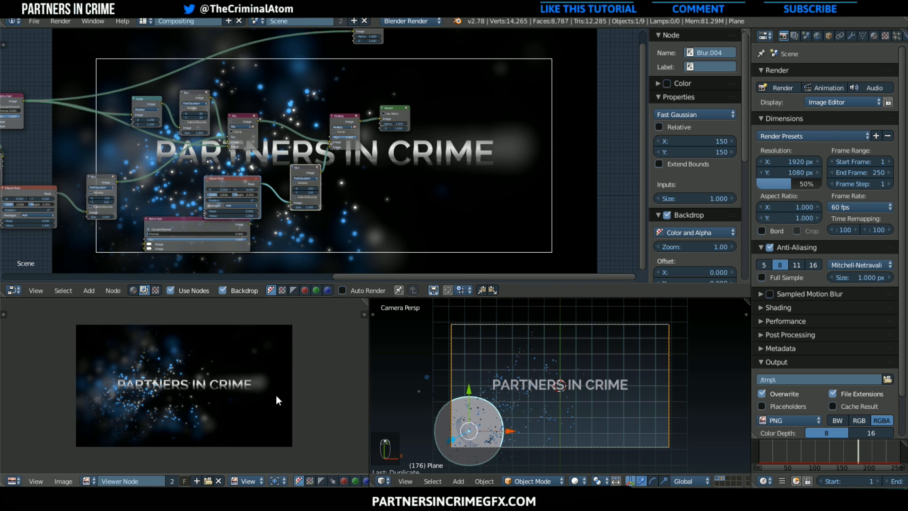
middle_click_drag(278, 241, 148, 151)
scroll(190, 133, "down", 1)
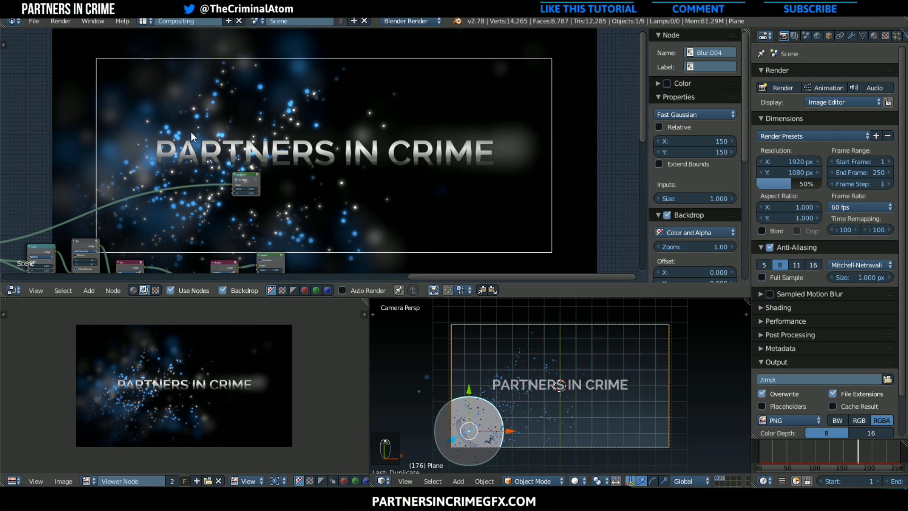
scroll(288, 145, "down", 2)
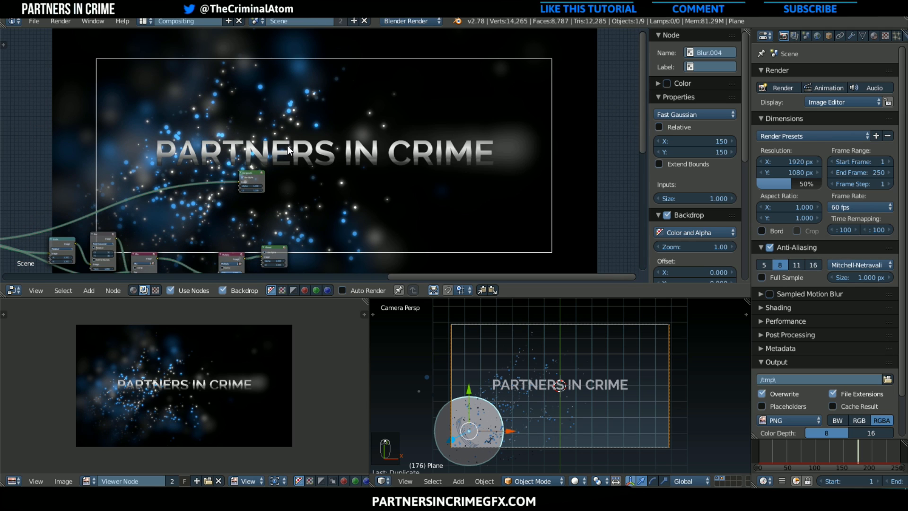
scroll(214, 174, "down", 3)
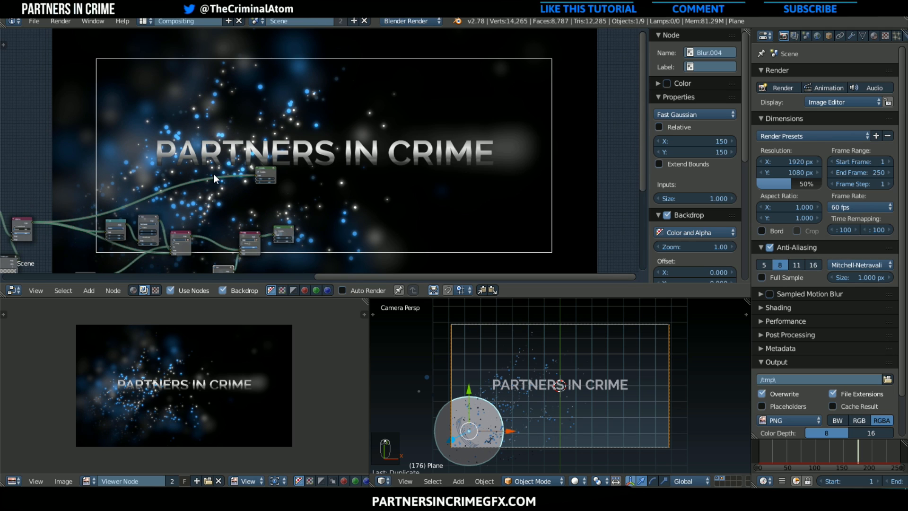
middle_click_drag(247, 166, 317, 153)
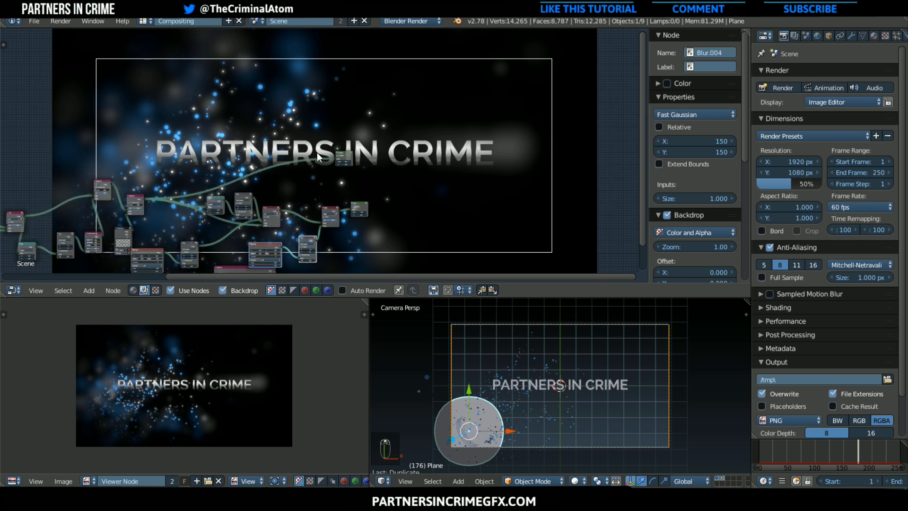
Switch to the Default screen layout and show the Viewer Node in its image editor to inspect the composite
left_click(155, 20)
left_click(174, 69)
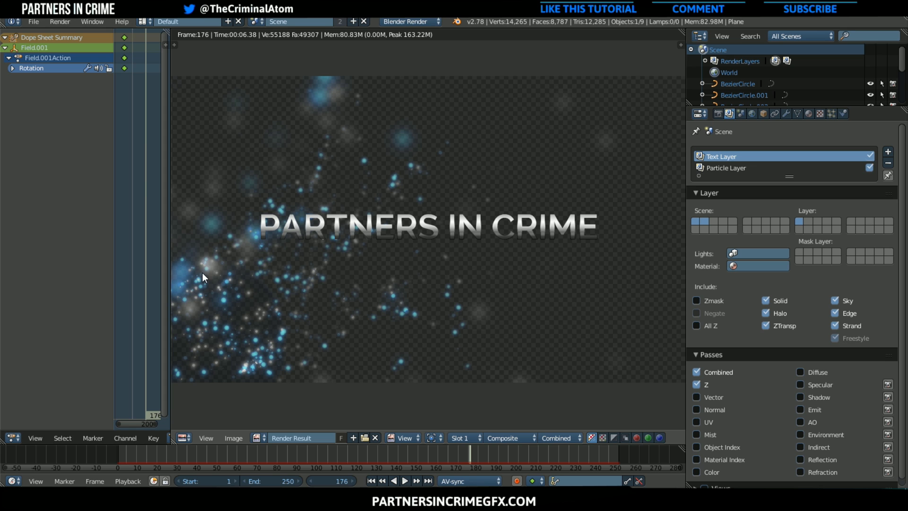
left_click(260, 438)
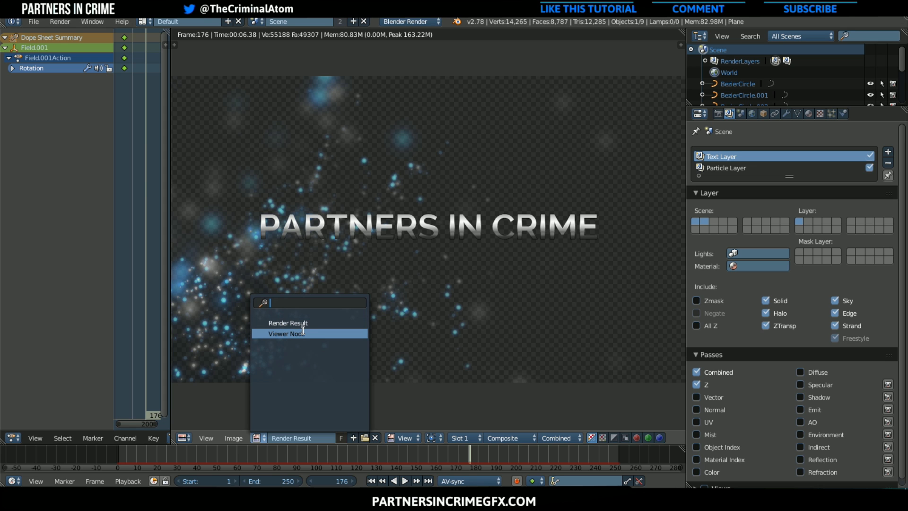
left_click(331, 334)
scroll(340, 340, "down", 1)
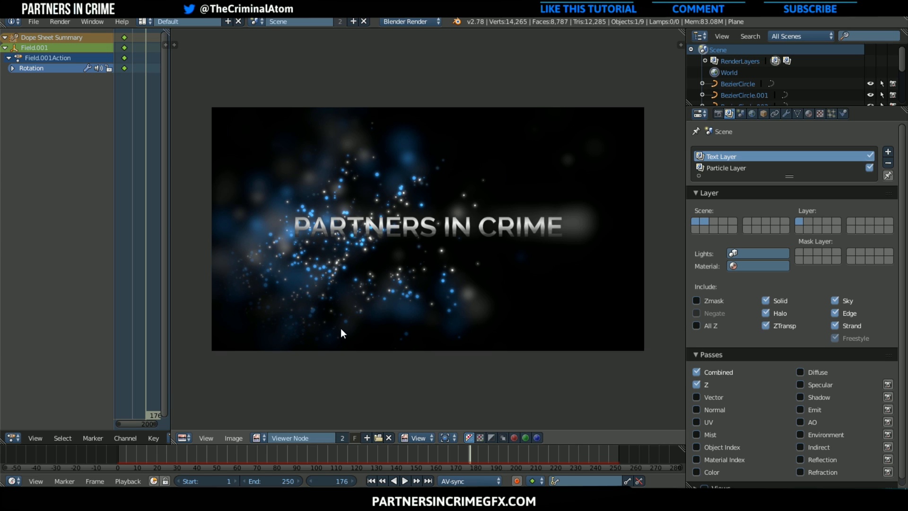
middle_click_drag(341, 316, 328, 272)
scroll(329, 273, "up", 1)
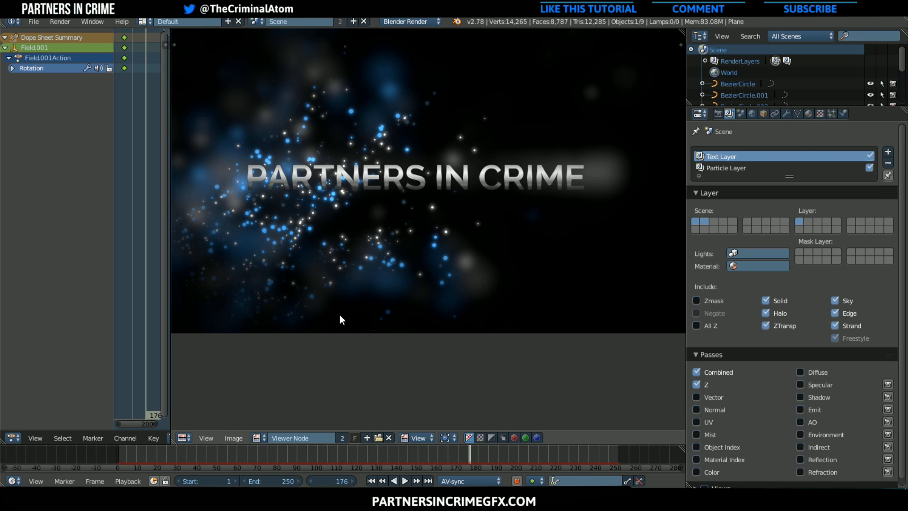
scroll(340, 315, "down", 1)
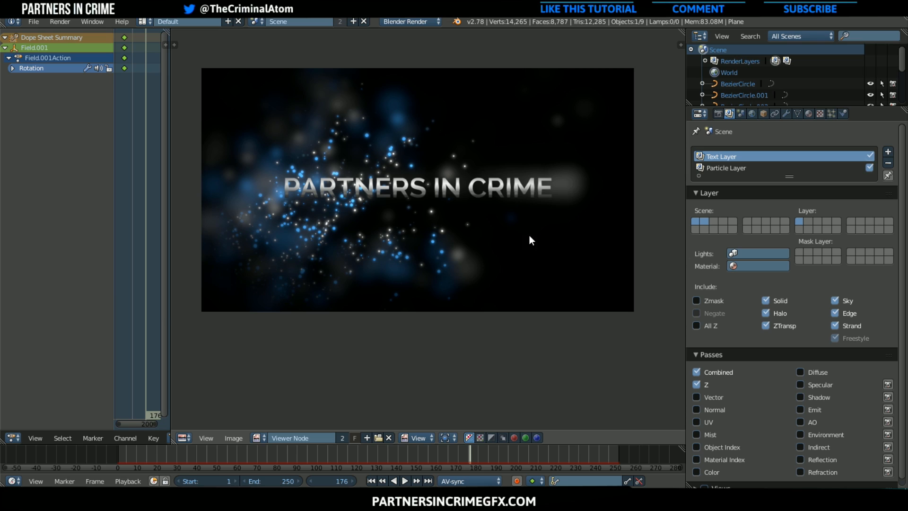
Change the image editor area back to the 3D View and frame the camera view
left_click(184, 438)
left_click(195, 422)
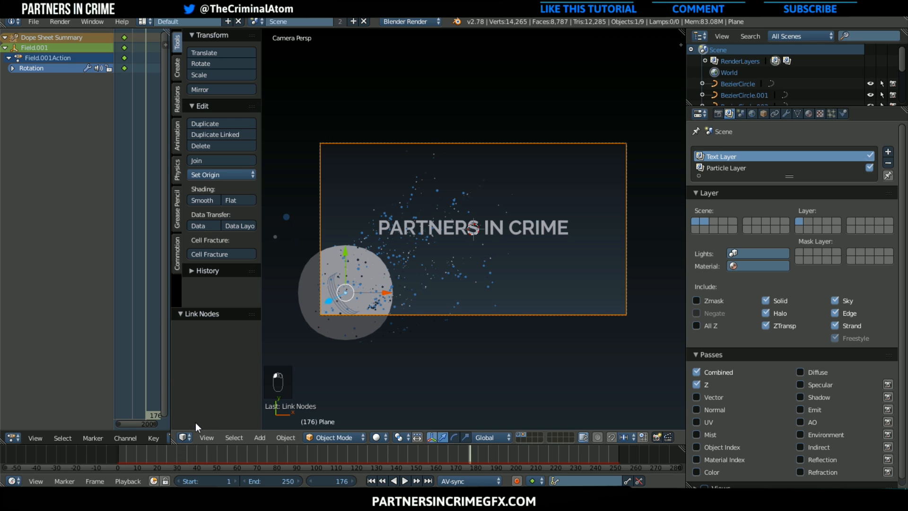
scroll(401, 377, "up", 2)
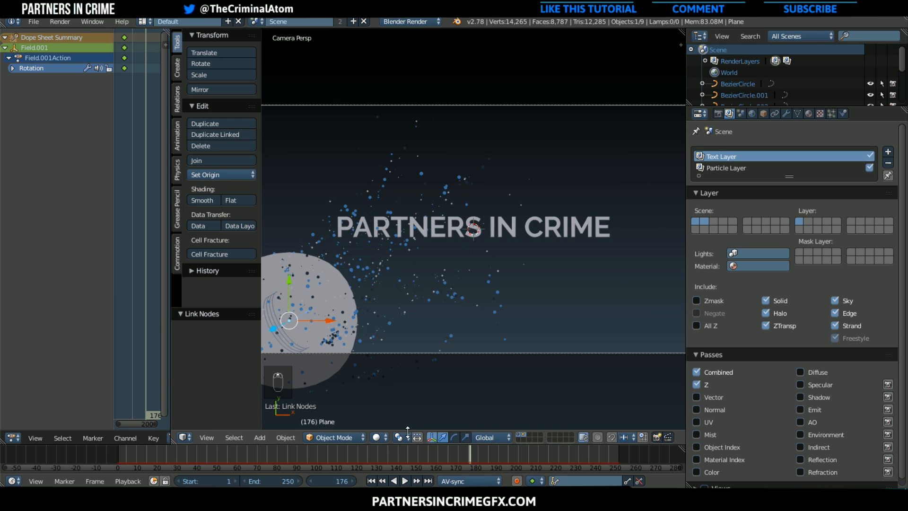
scroll(475, 404, "down", 2)
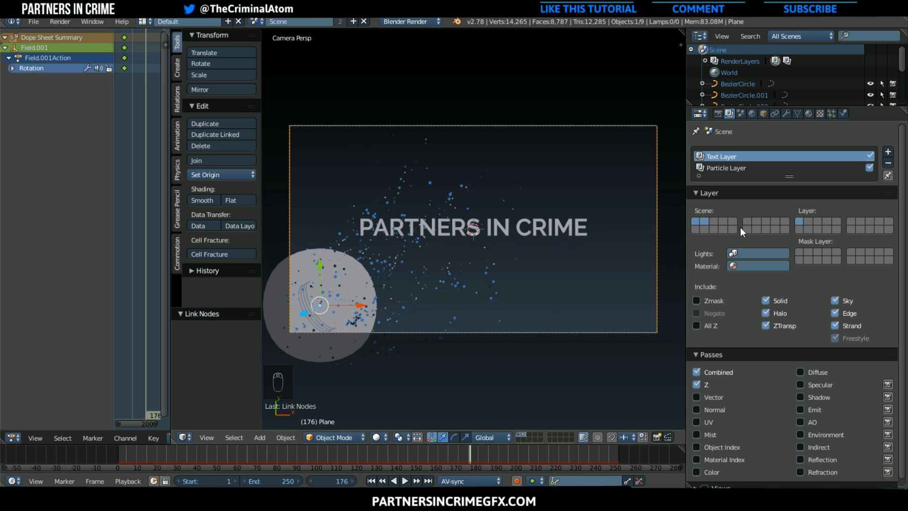
Add a third render layer that includes only scene layer 3, and show only that scene layer in the viewport
left_click(888, 151)
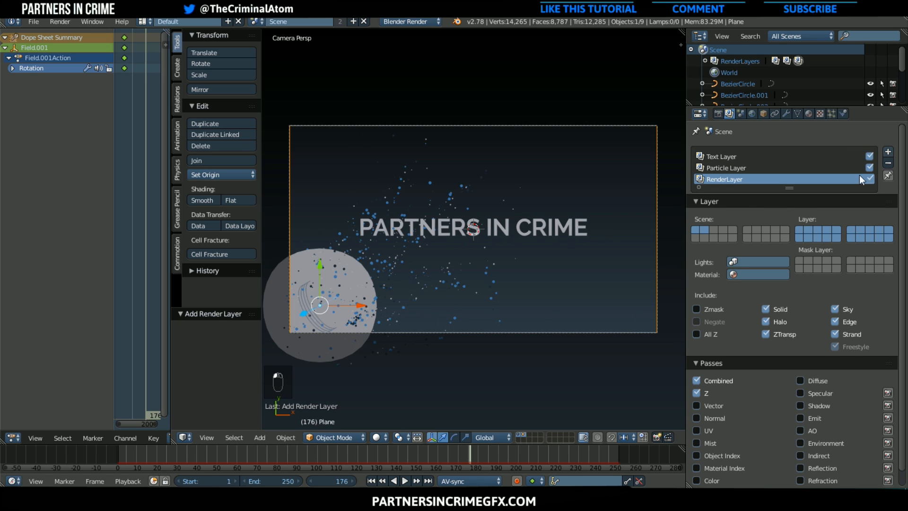
left_click(820, 232)
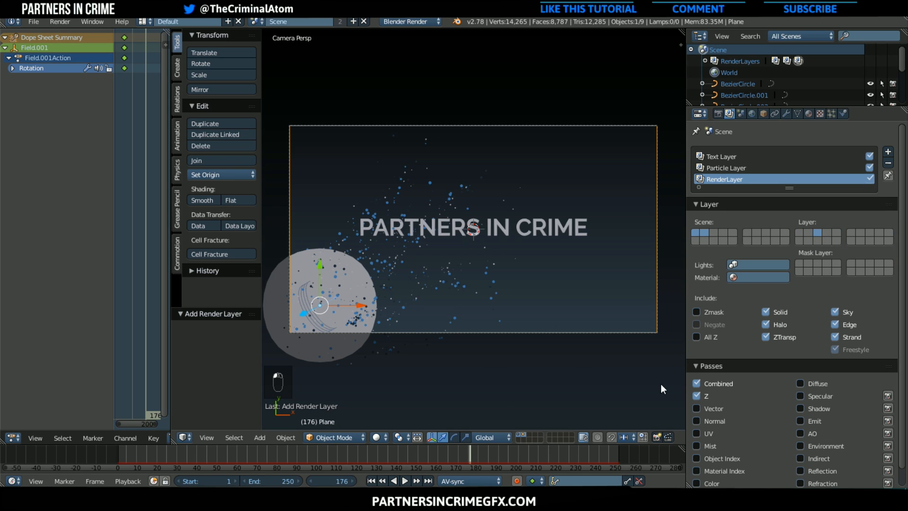
left_click(529, 434)
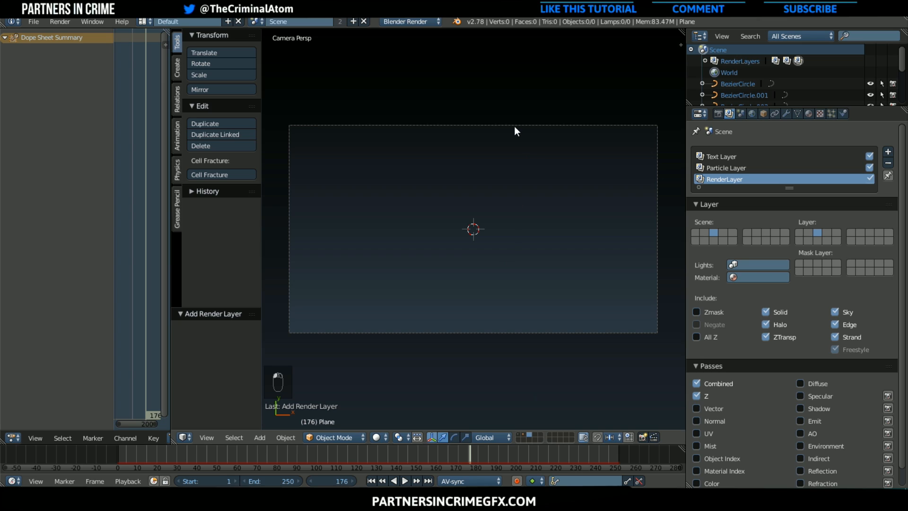
Add a plane at the scene centre and scale it by 8 so it covers the whole camera frame
key("shift+a")
mouse_move(504, 44)
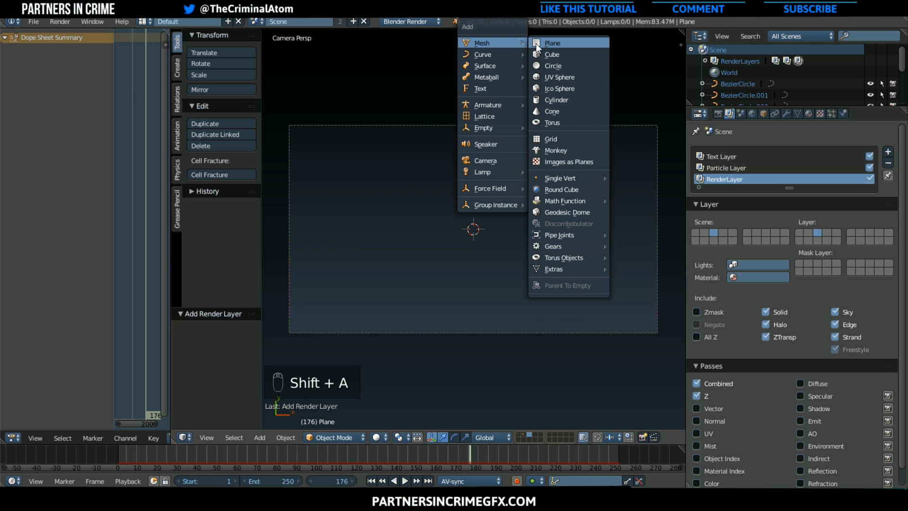
left_click(535, 43)
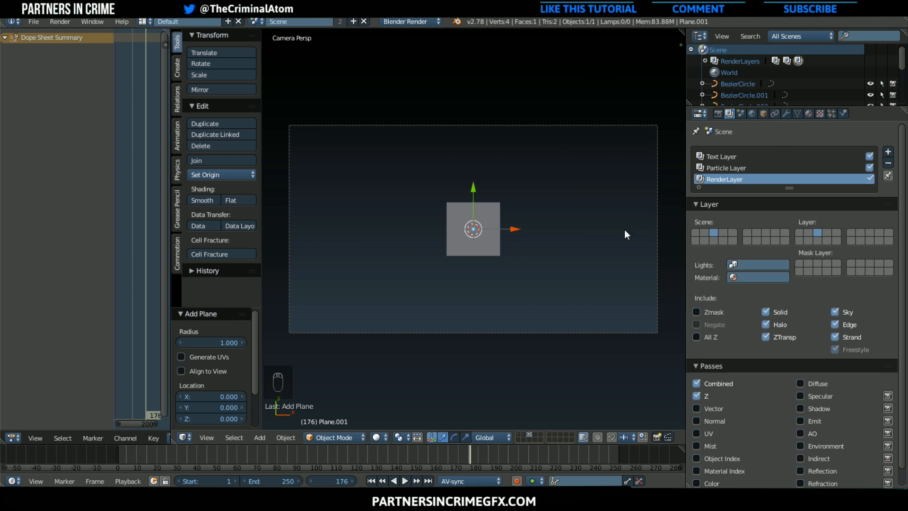
type("s")
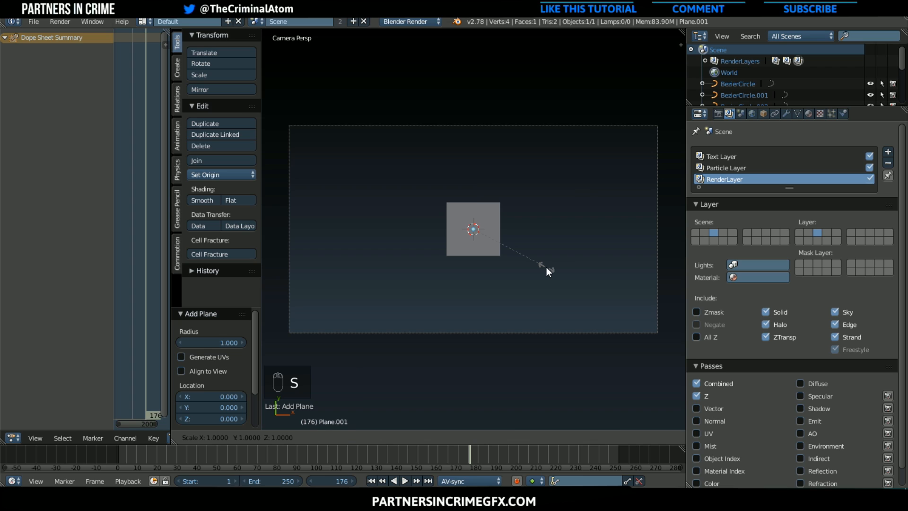
type("8")
key("Return")
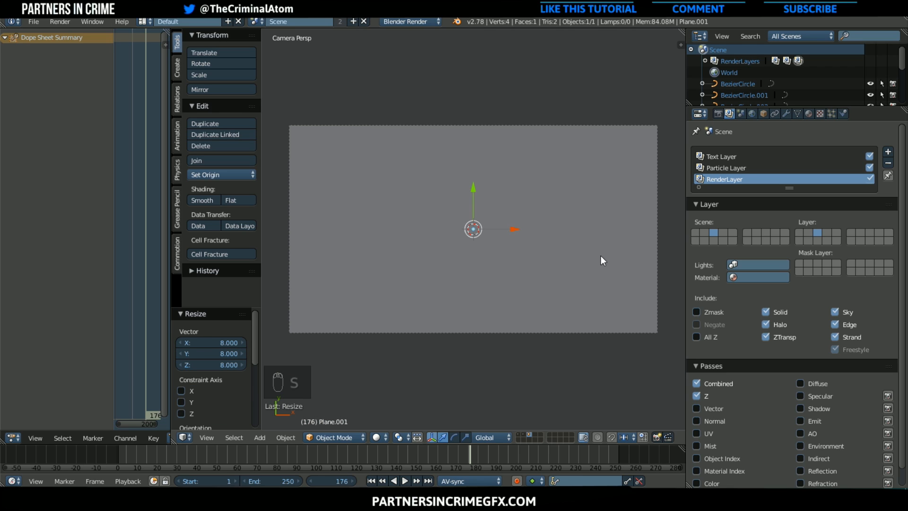
Give the plane a new material and add a new texture to it
left_click(809, 114)
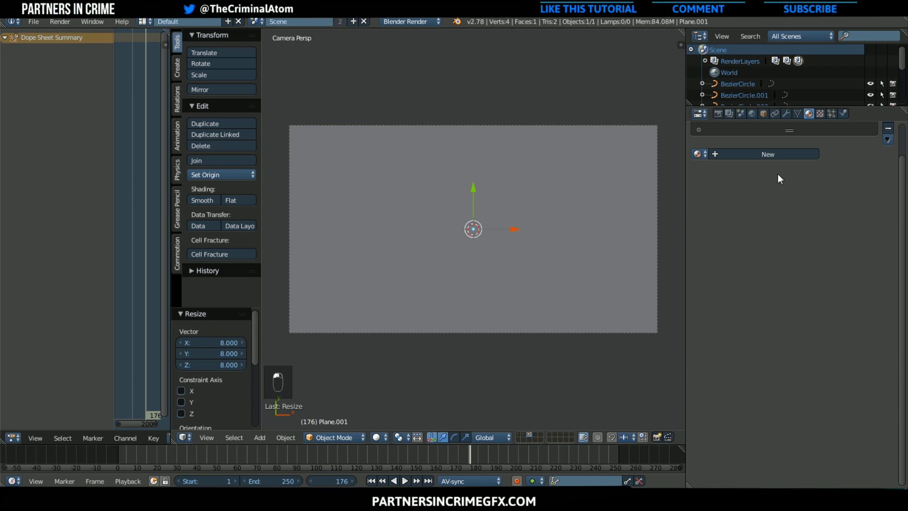
left_click(771, 189)
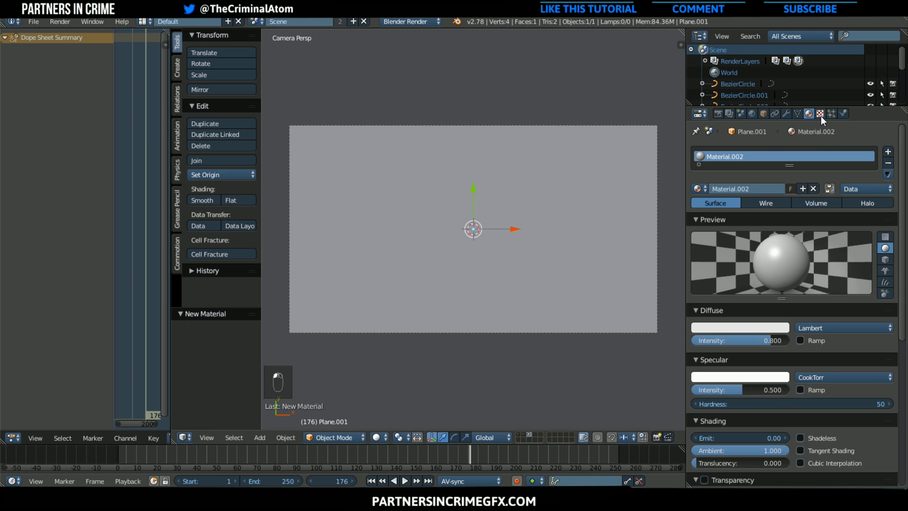
left_click(821, 115)
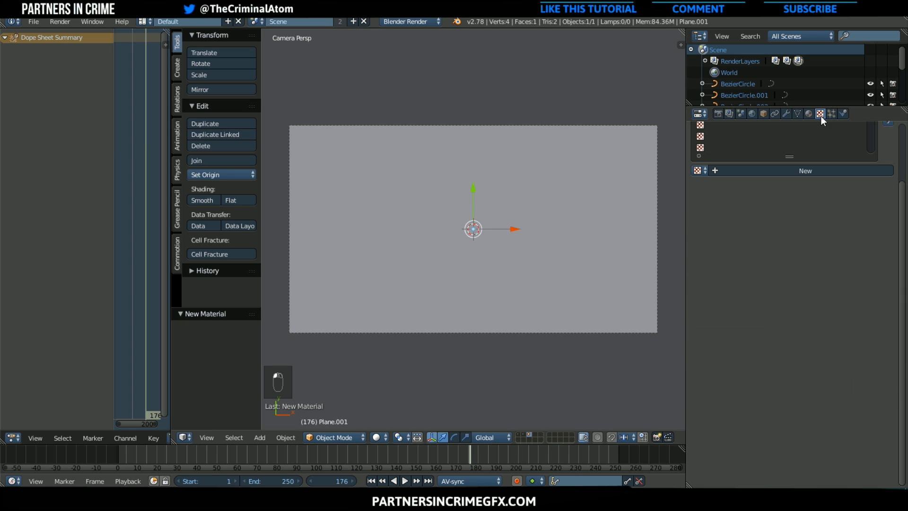
left_click(808, 171)
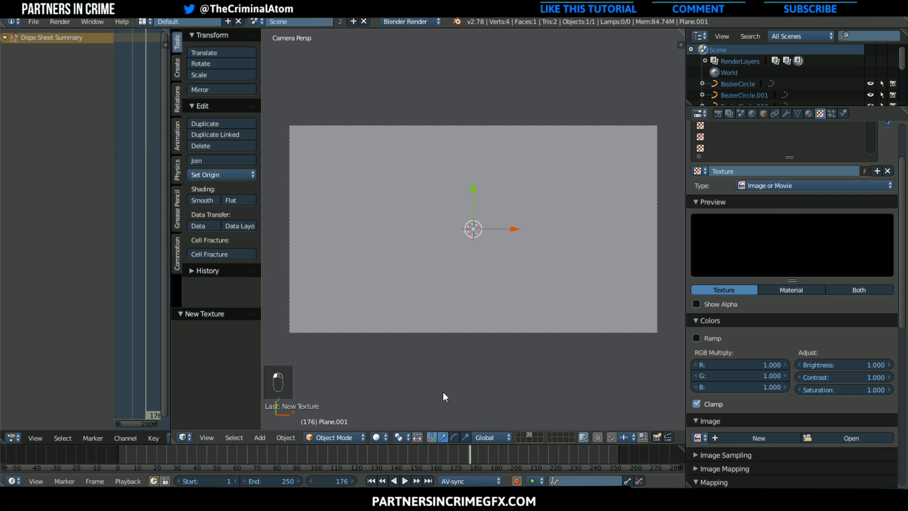
Switch the viewport to rendered shading and limit it with a small render border near the centre of the camera frame
left_click(379, 437)
left_click(419, 362)
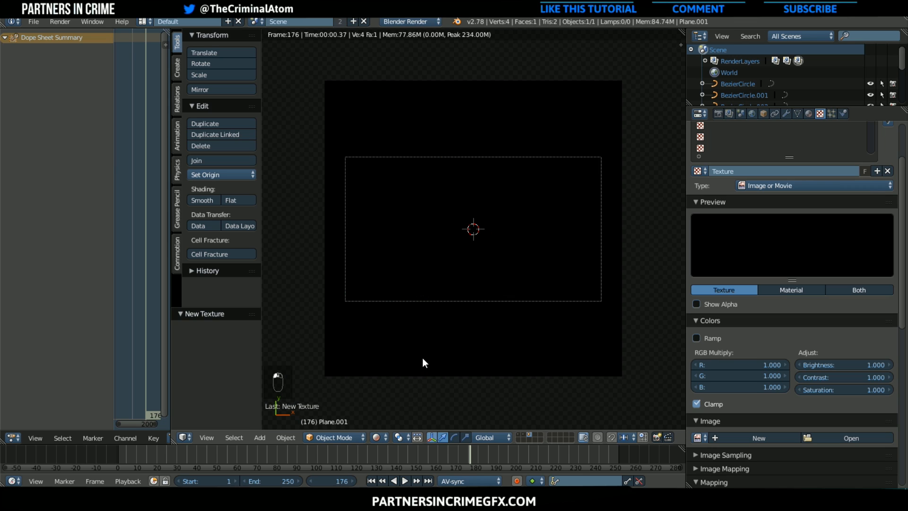
key("shift+b")
left_click_drag(421, 198, 498, 255)
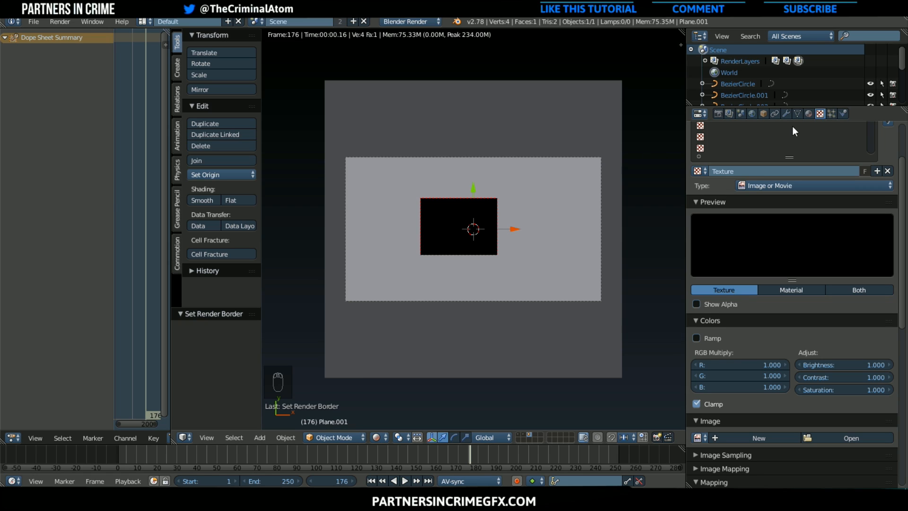
Make the plane's material shadeless and set its texture type to Clouds
left_click(807, 115)
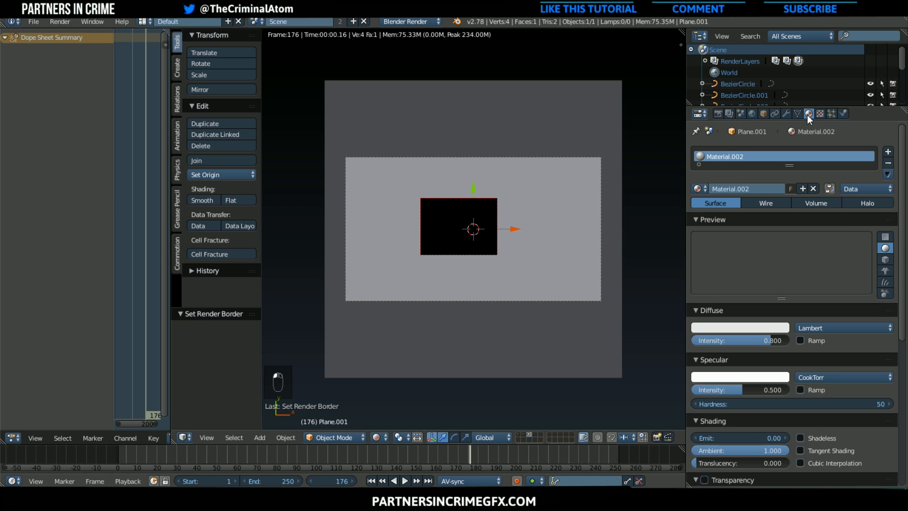
left_click(817, 435)
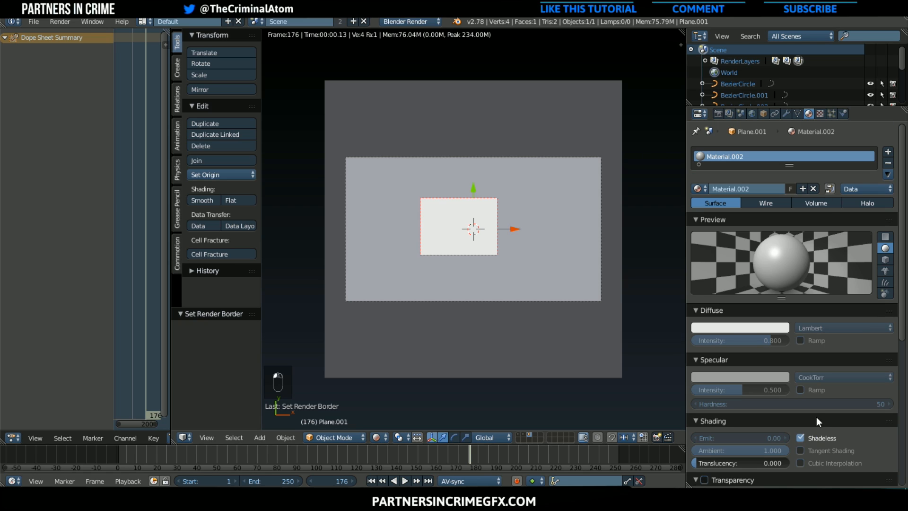
left_click(822, 114)
scroll(815, 342, "down", 5)
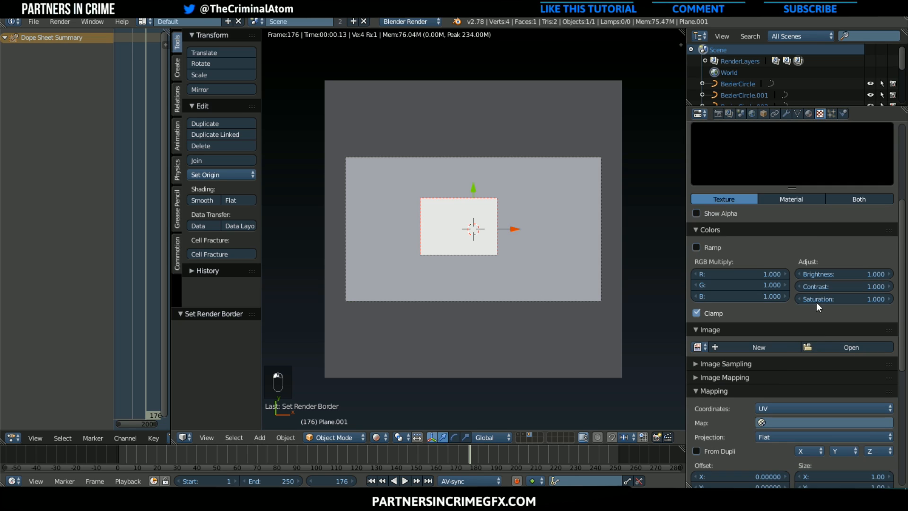
scroll(816, 302, "up", 4)
left_click(800, 163)
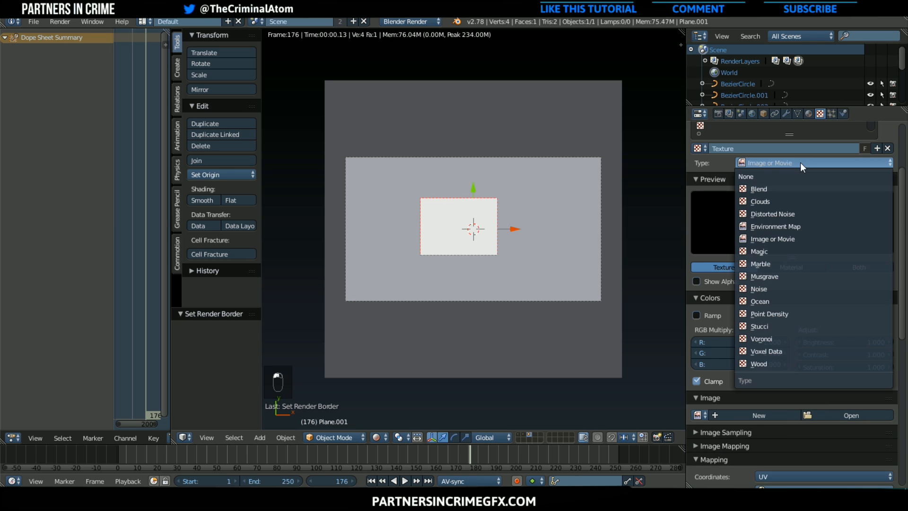
left_click(791, 201)
Try the Voronoi F2-F1 noise basis, settle on Voronoi F1, and enable the texture's color ramp
scroll(795, 336, "down", 3)
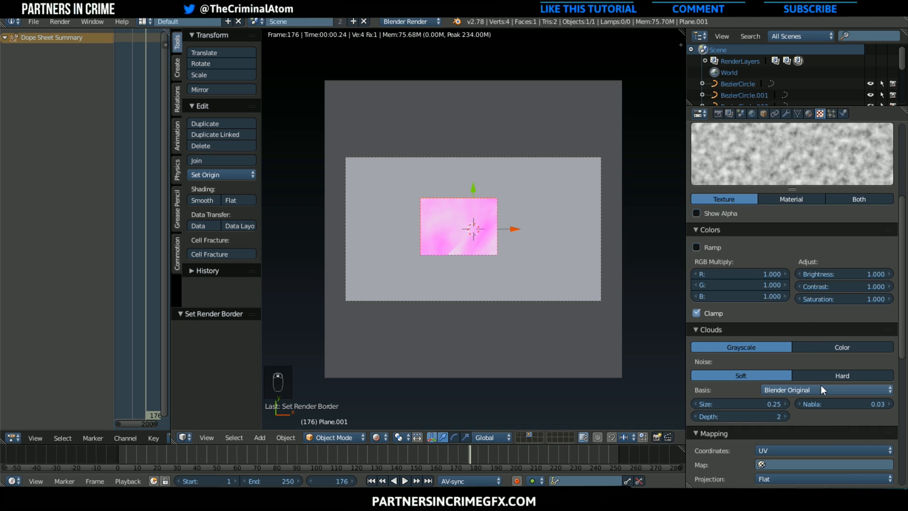
left_click(821, 387)
left_click(808, 289)
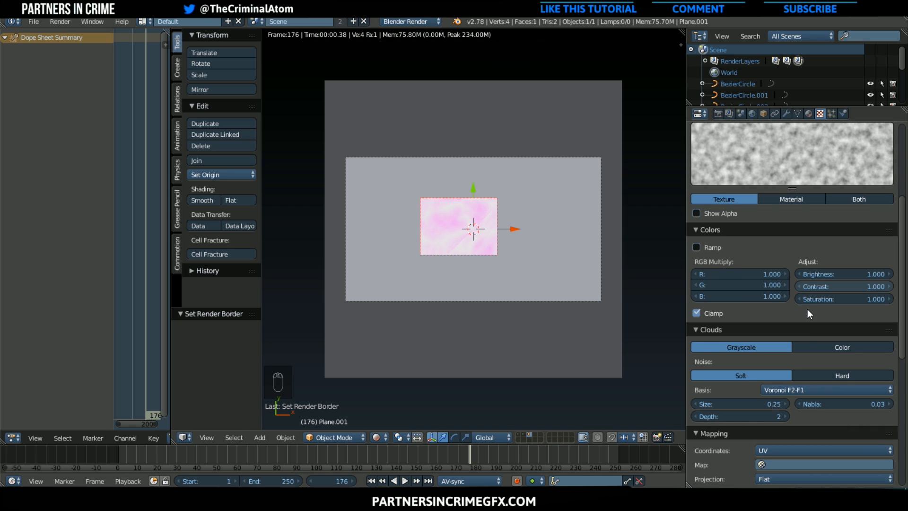
left_click(821, 388)
left_click(807, 340)
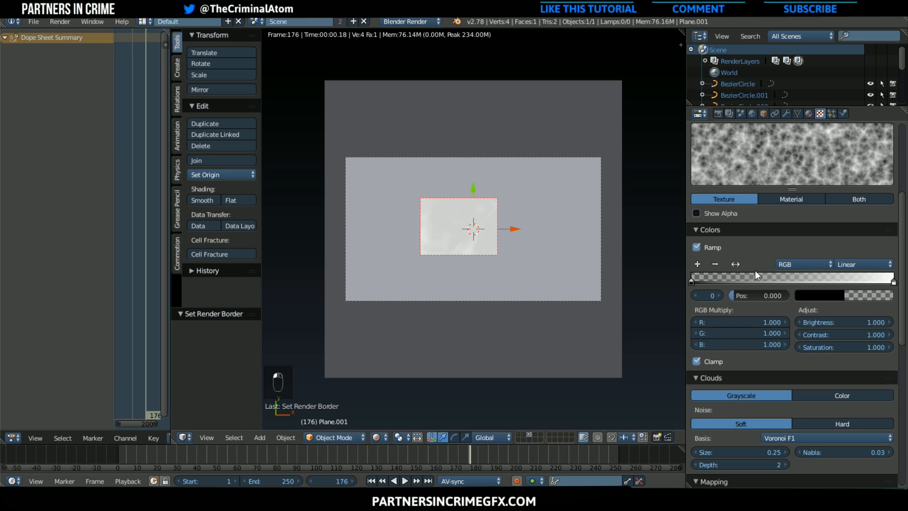
Set the clouds texture's mapping coordinates to Object
scroll(803, 446, "down", 2)
left_click(802, 450)
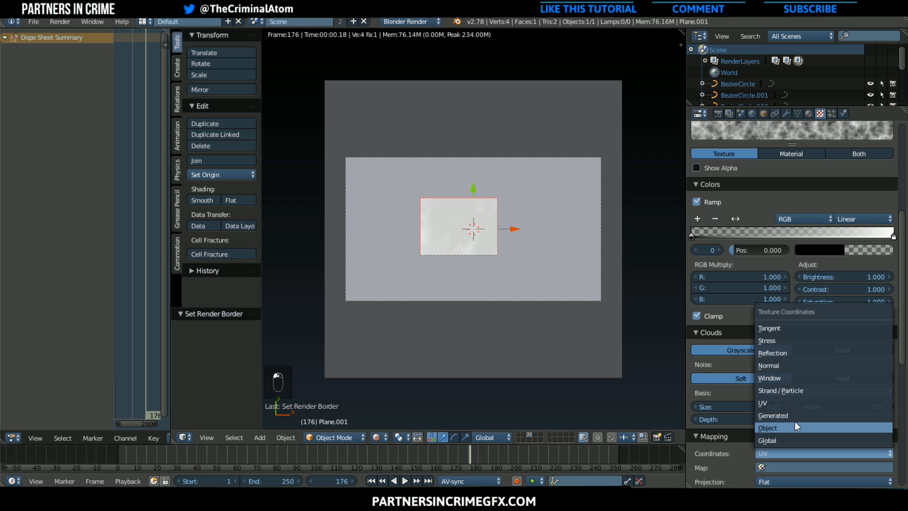
left_click(794, 426)
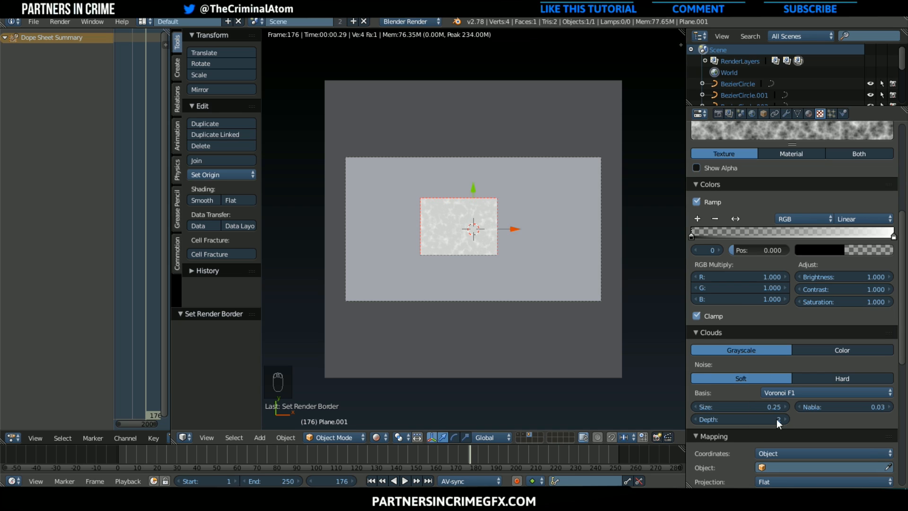
Darken the color ramp's end stop to a near-black grey with a value of 0.053
scroll(545, 363, "up", 4)
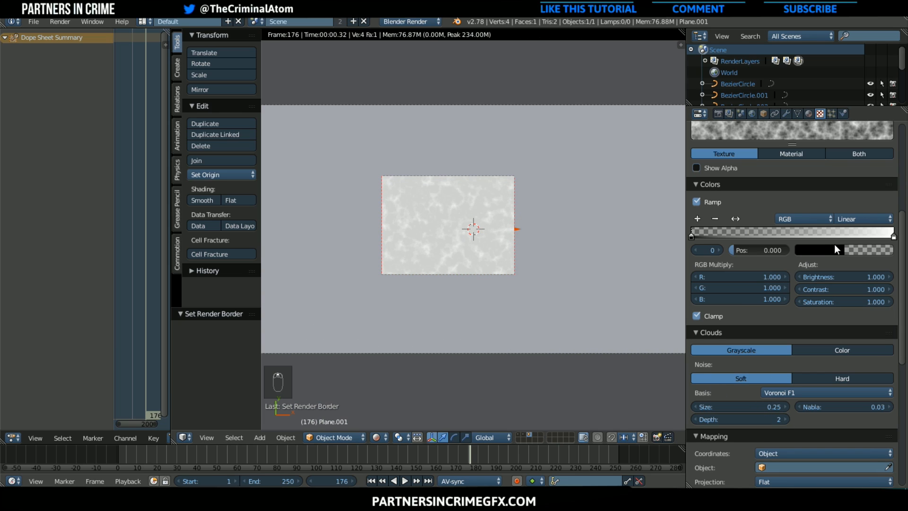
scroll(840, 251, "down", 2)
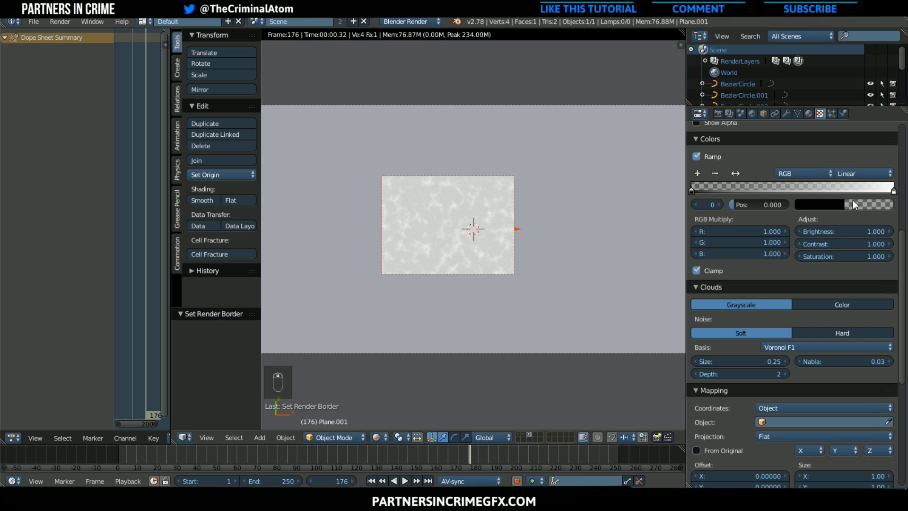
left_click(888, 187)
left_click(870, 205)
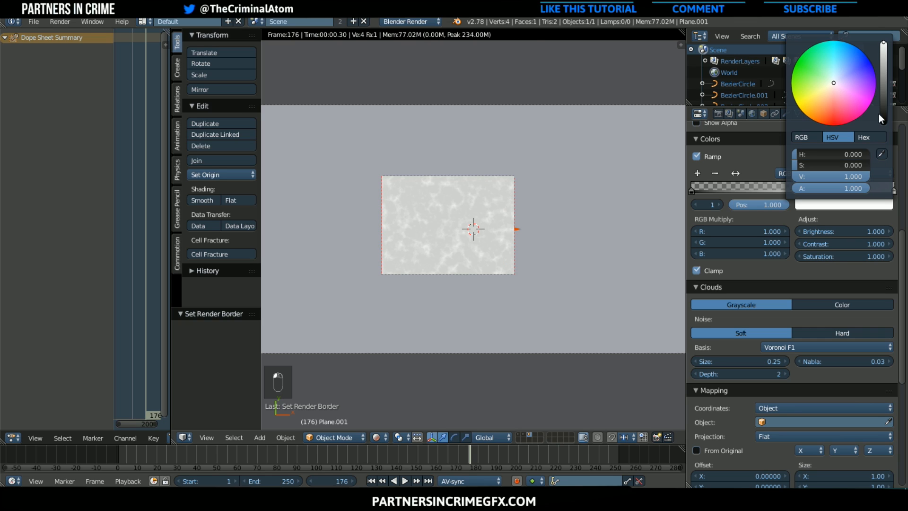
left_click(881, 112)
left_click_drag(882, 111, 884, 120)
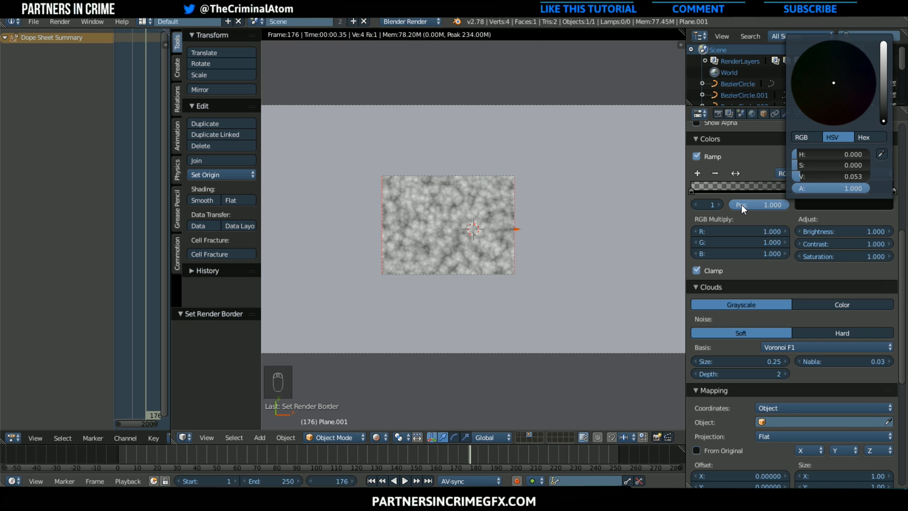
Make the color ramp's first stop fully opaque with alpha 1.000 and lighten it slightly to a very dark grey
left_click(709, 185)
left_click(824, 204)
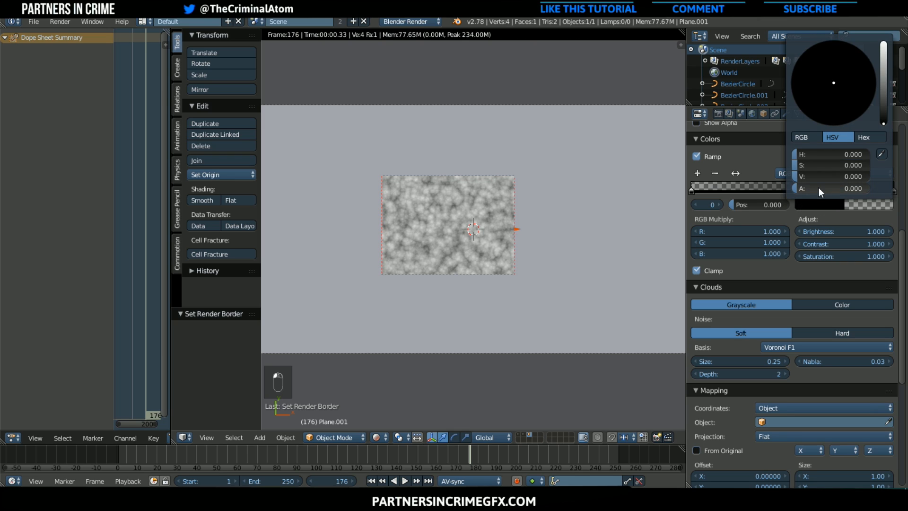
left_click_drag(819, 188, 868, 189)
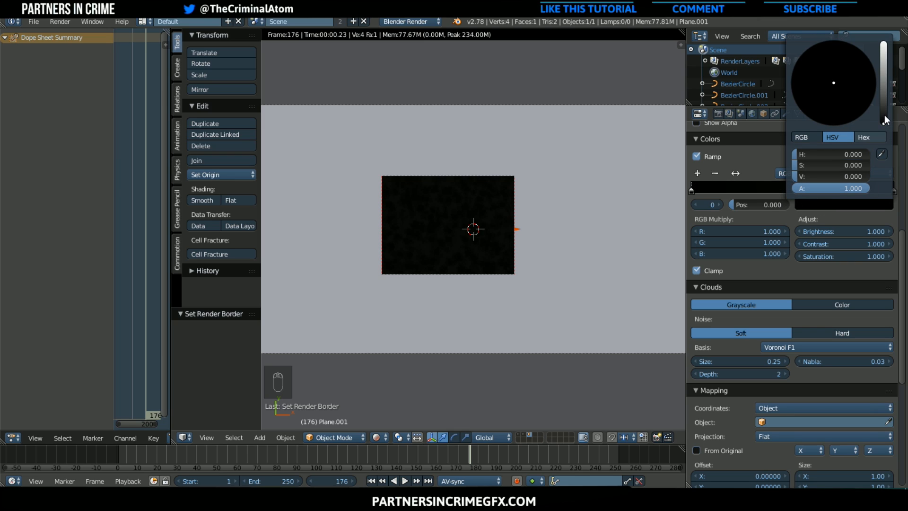
left_click_drag(886, 107, 884, 119)
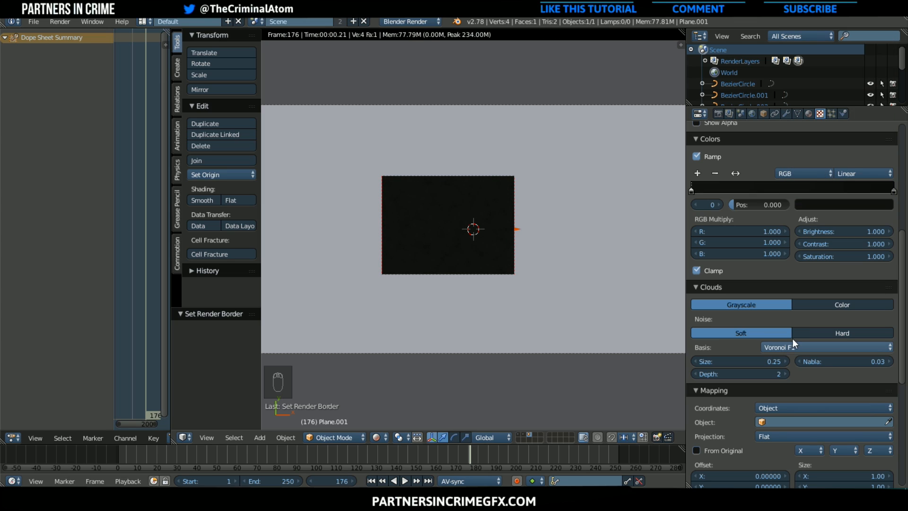
left_click(741, 172)
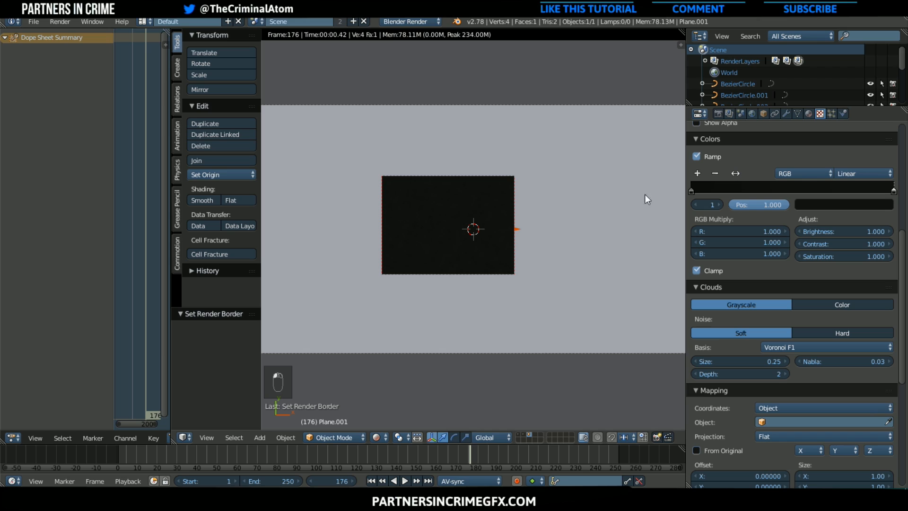
Set the clouds noise size to 1.00 and redraw the render border over most of the camera frame
scroll(558, 257, "down", 2)
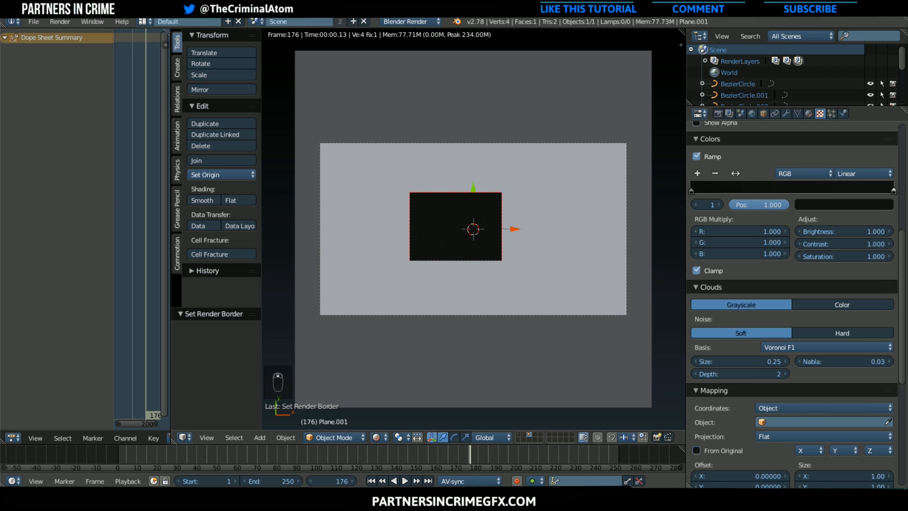
left_click(751, 361)
type("1")
key("Return")
key("shift+b")
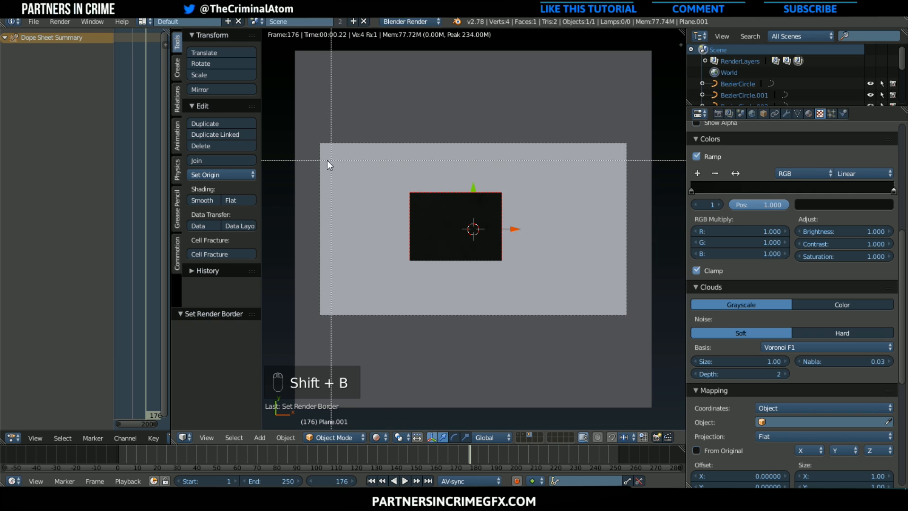
left_click_drag(328, 160, 657, 289)
scroll(632, 306, "up", 2)
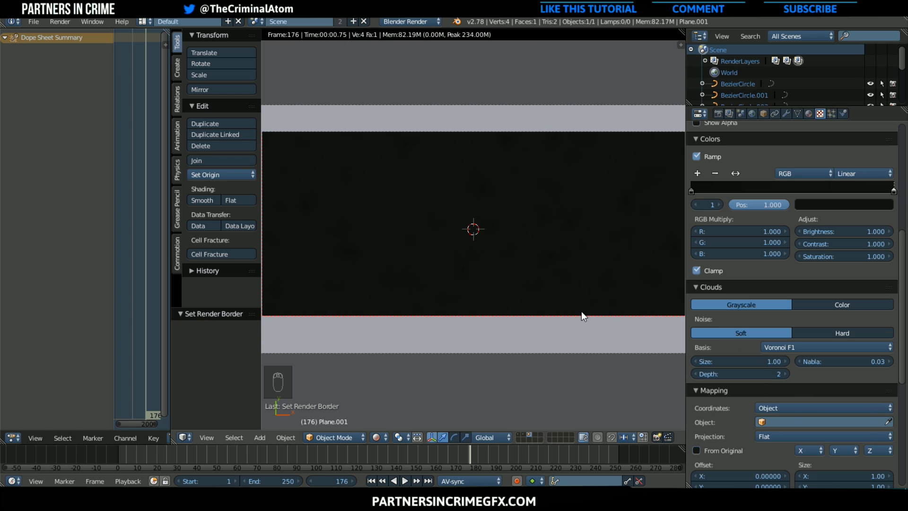
Set the clouds noise depth to 24 and clear the render border
left_click(727, 373)
left_click(726, 374)
type("24")
key("Return")
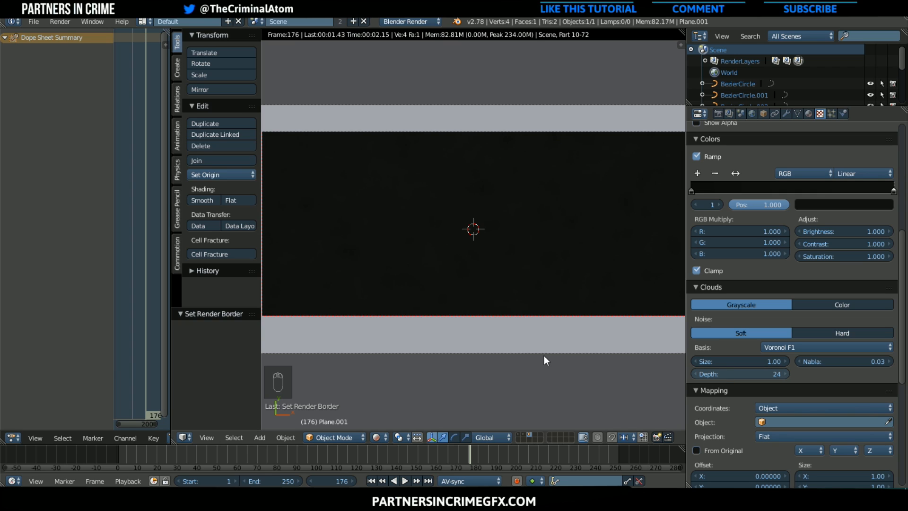
scroll(545, 361, "down", 1)
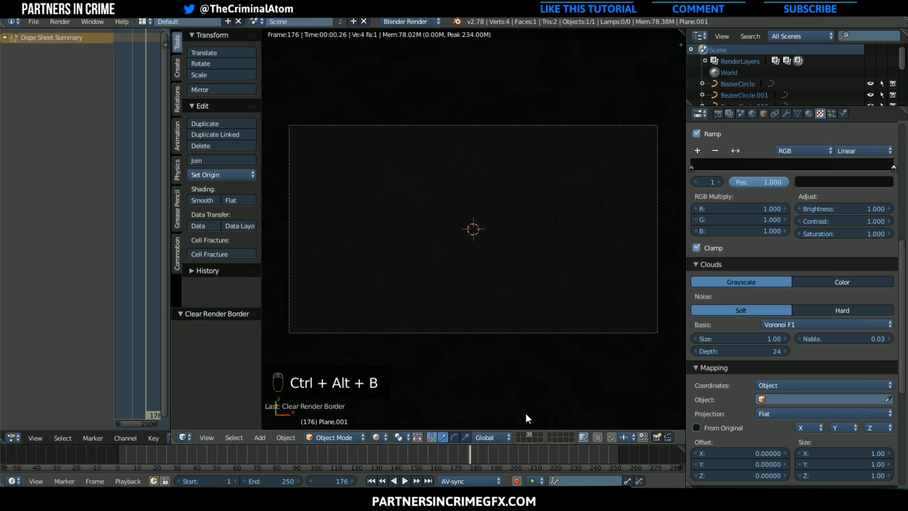
Rename the third render layer, below Particle Layer, as BG
key("ctrl+alt+b")
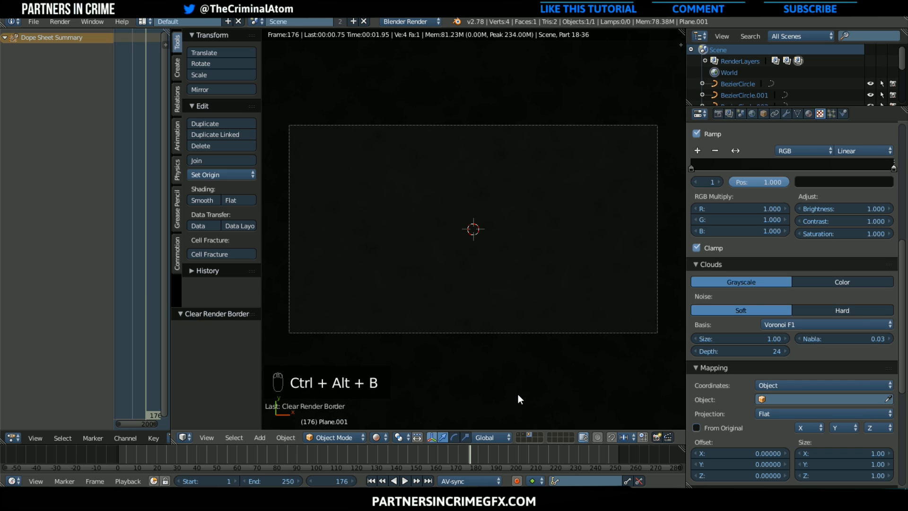
left_click(731, 114)
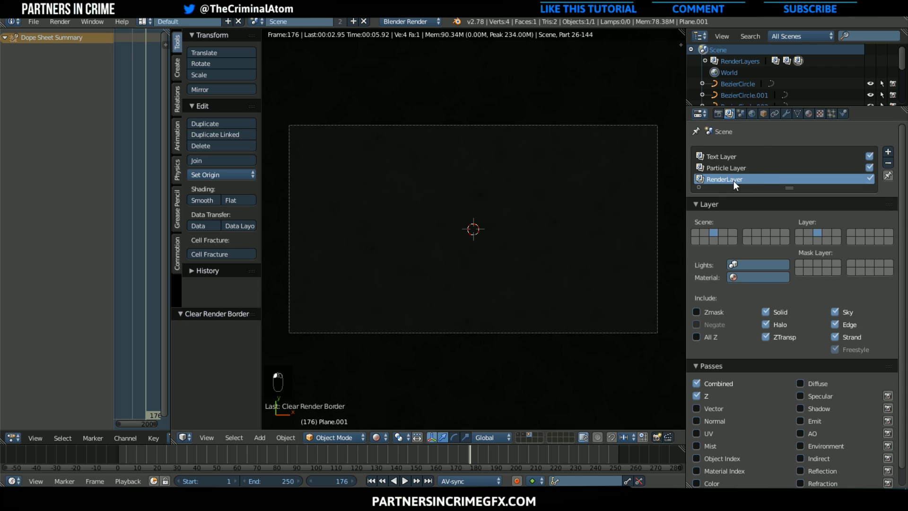
double_click(712, 177)
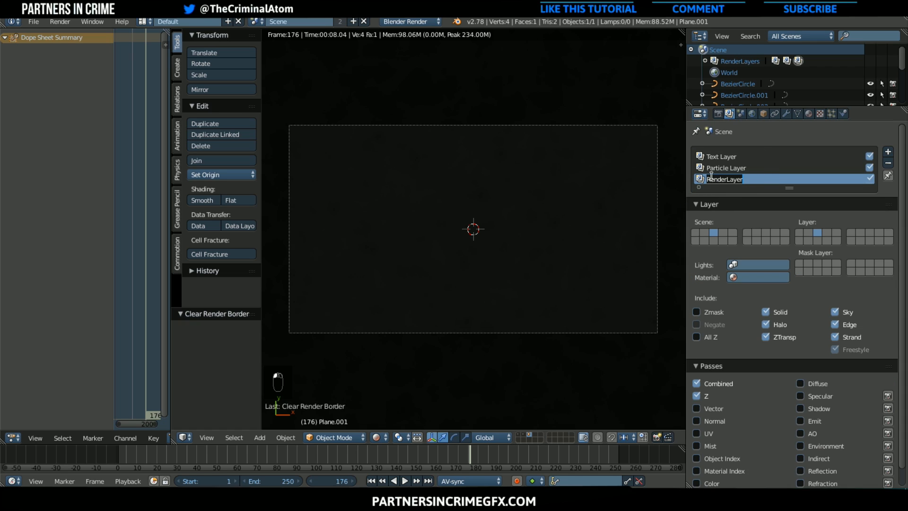
type("Bg")
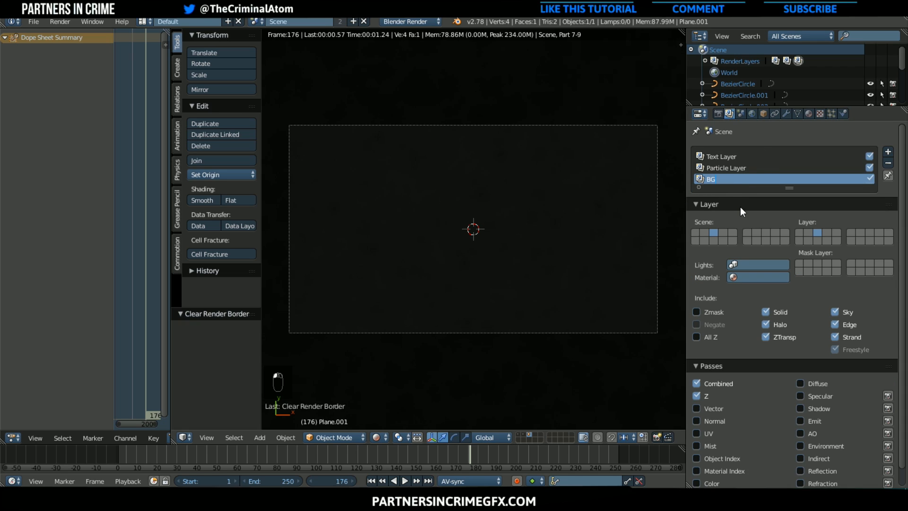
Make the first and second scene layers visible along with the third and render the current frame
left_click(522, 435, "shift")
left_click(519, 434, "shift")
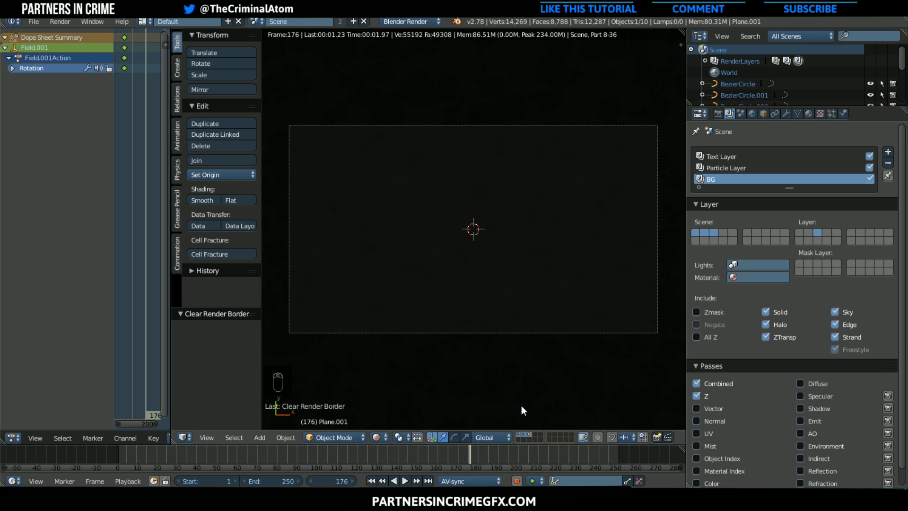
key("F12")
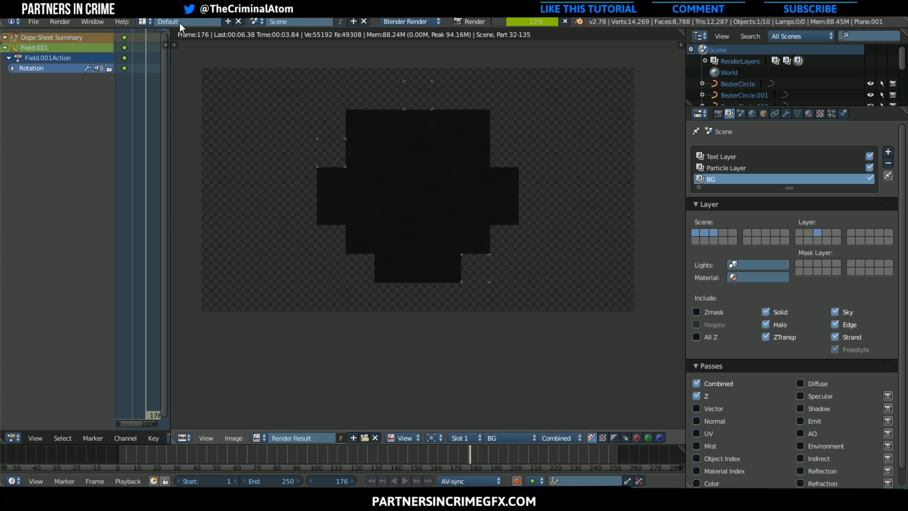
Switch to the Compositing screen layout and move the Viewer node farther away from the final Multiply node
left_click(144, 21)
left_click(174, 61)
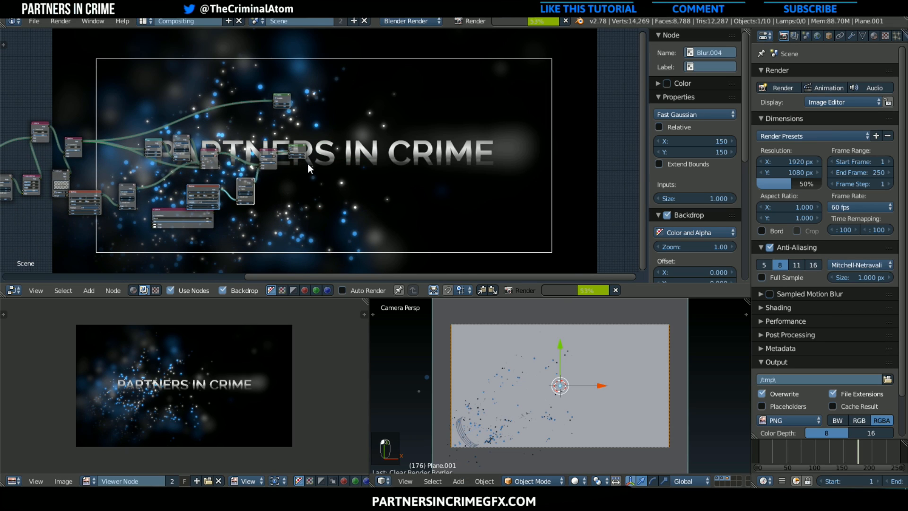
scroll(308, 164, "up", 3)
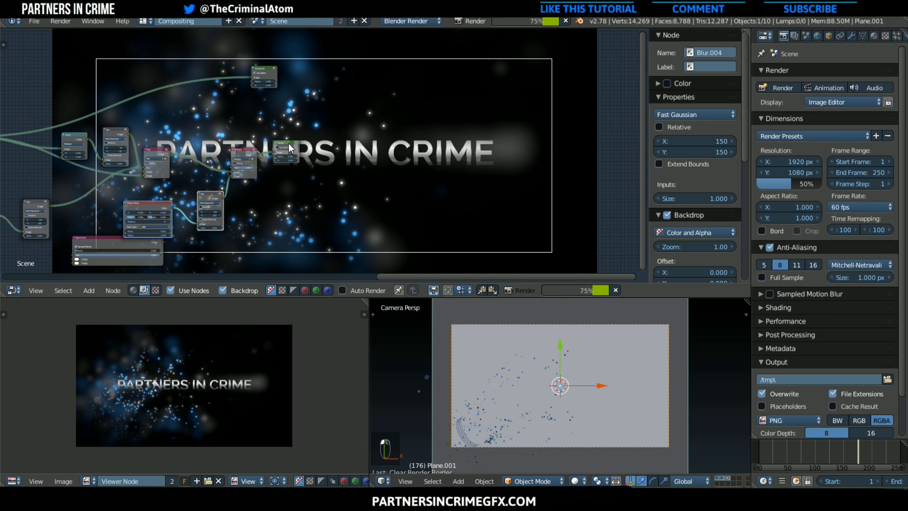
left_click_drag(289, 144, 412, 161)
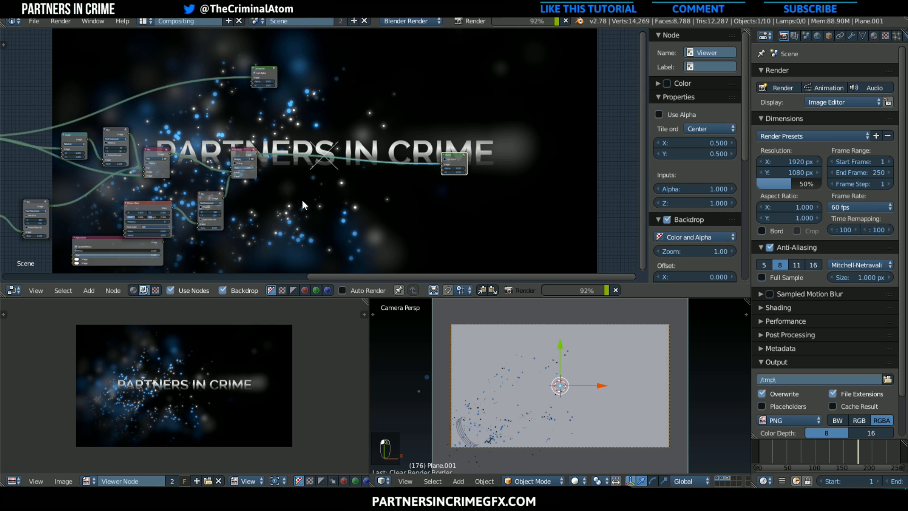
scroll(303, 200, "up", 3)
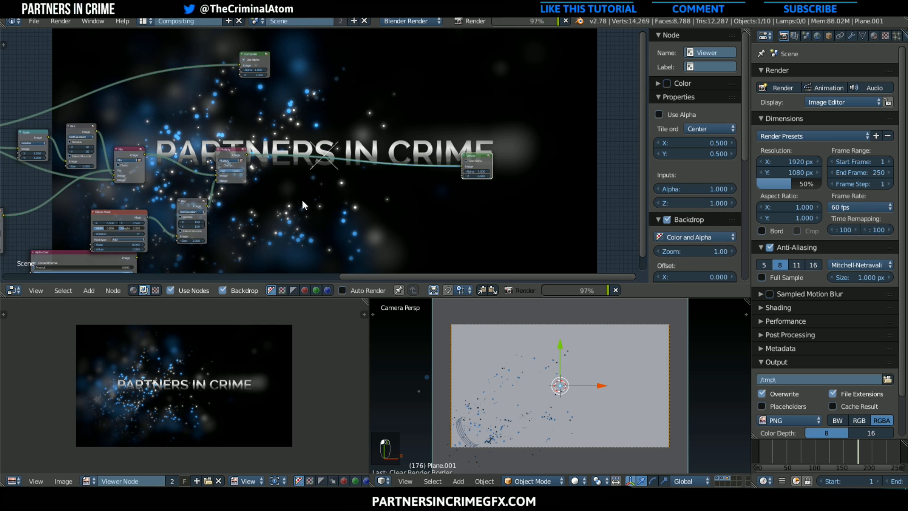
Add an Alpha Over node on the link between the Multiply node and the Viewer
left_click(92, 286)
mouse_move(102, 242)
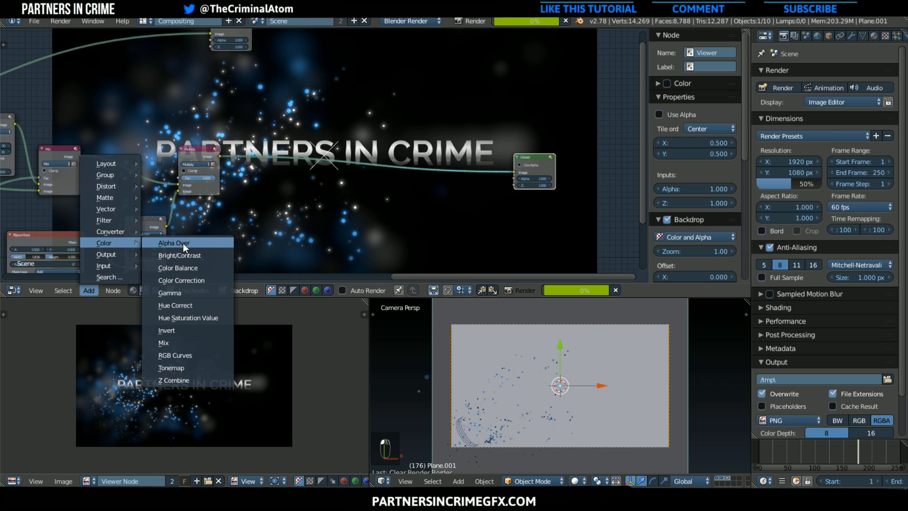
left_click(183, 243)
left_click(350, 129)
scroll(333, 159, "up", 2)
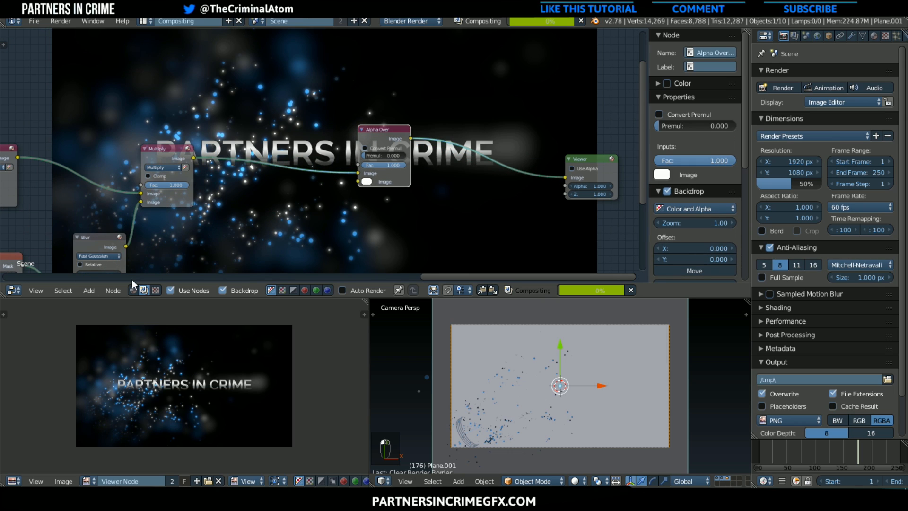
Add a Render Layers node set to BG and link its image to the Alpha Over node's first image input
left_click(90, 291)
mouse_move(99, 266)
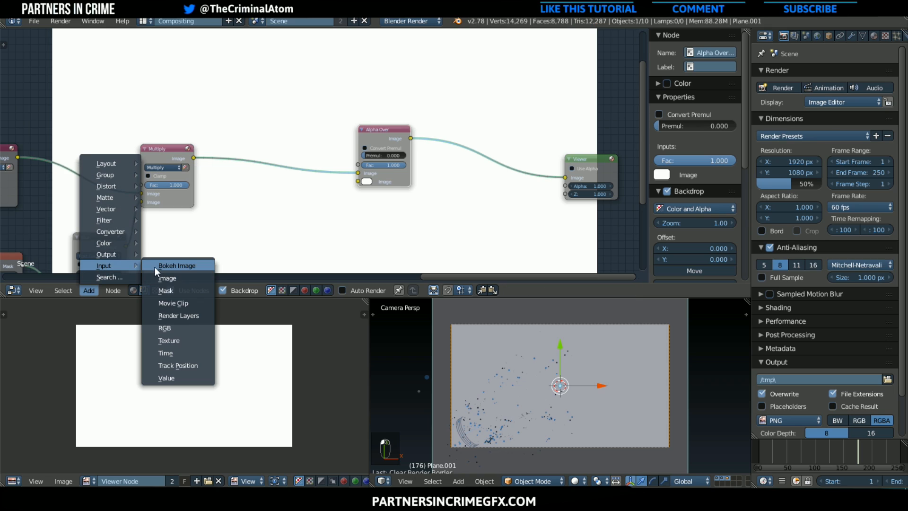
left_click(179, 315)
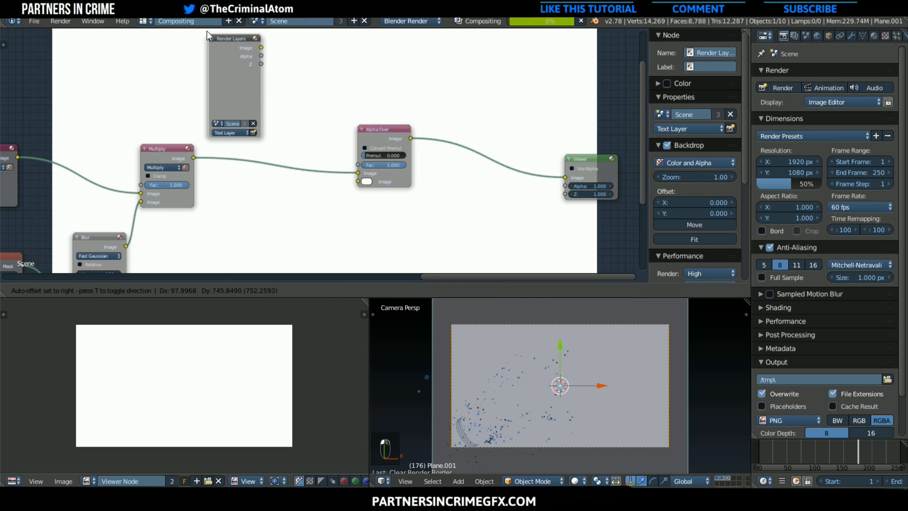
left_click(236, 65)
left_click(235, 129)
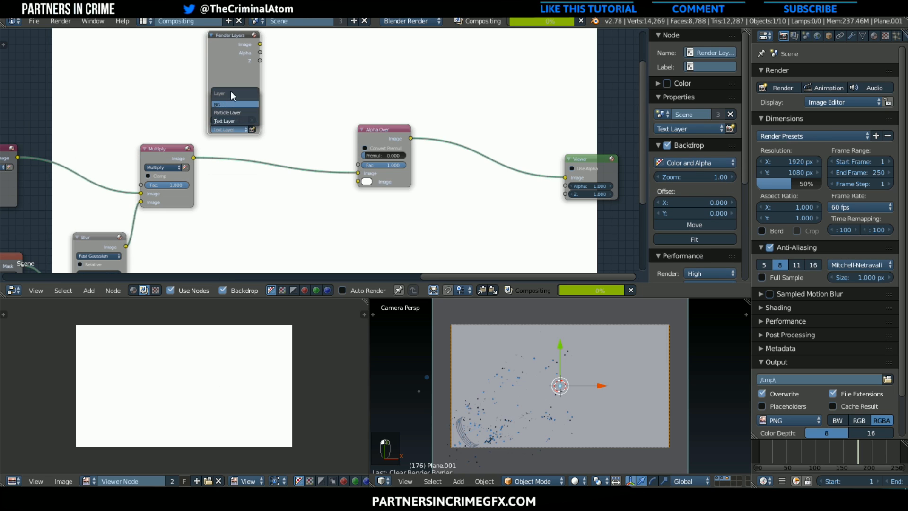
left_click(234, 104)
left_click_drag(259, 44, 362, 172)
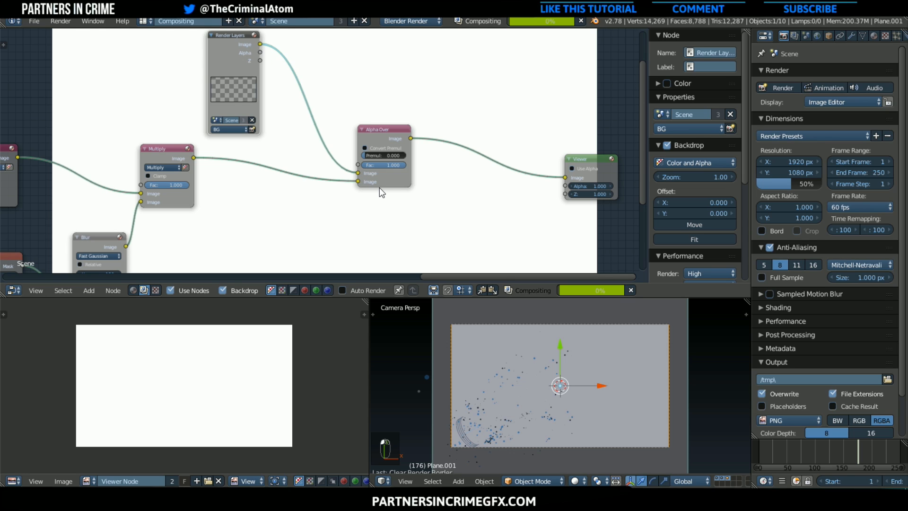
scroll(382, 193, "down", 2)
scroll(386, 189, "down", 1)
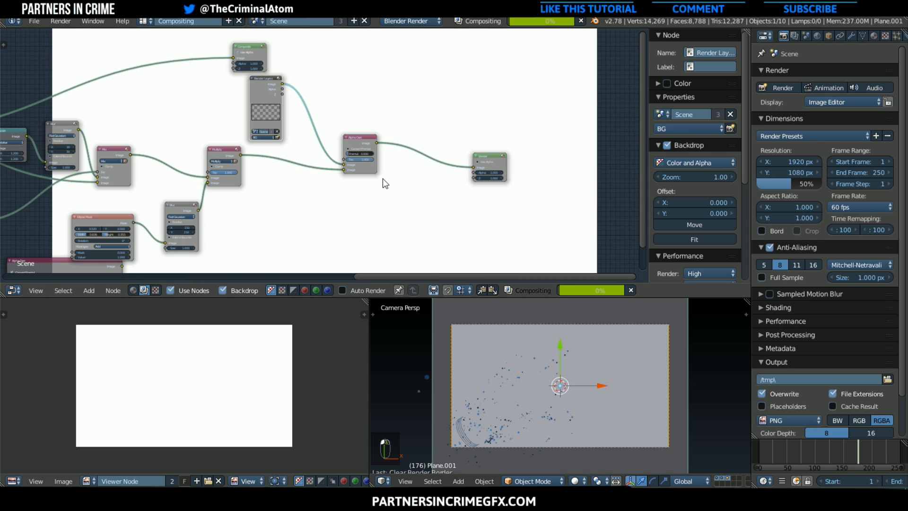
scroll(381, 175, "up", 2)
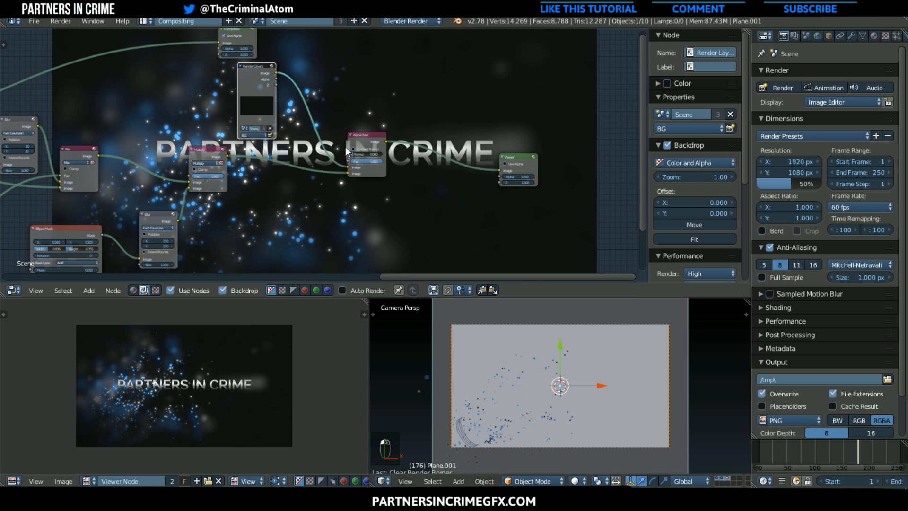
Link the Multiply node straight to the Viewer, take Alpha Over out of the chain, and move Multiply closer to the Viewer
middle_click_drag(302, 155, 223, 181)
scroll(283, 169, "down", 1)
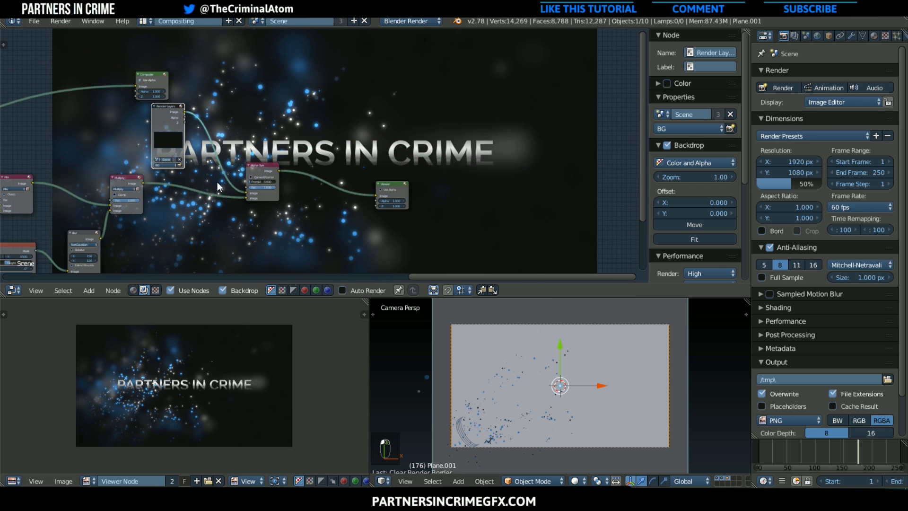
middle_click_drag(153, 189, 311, 171)
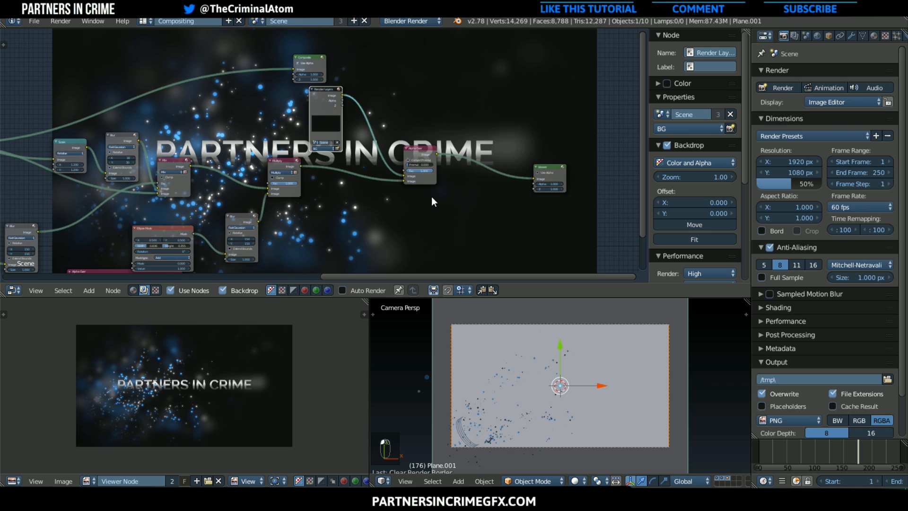
left_click_drag(405, 182, 537, 178)
left_click_drag(414, 148, 403, 96)
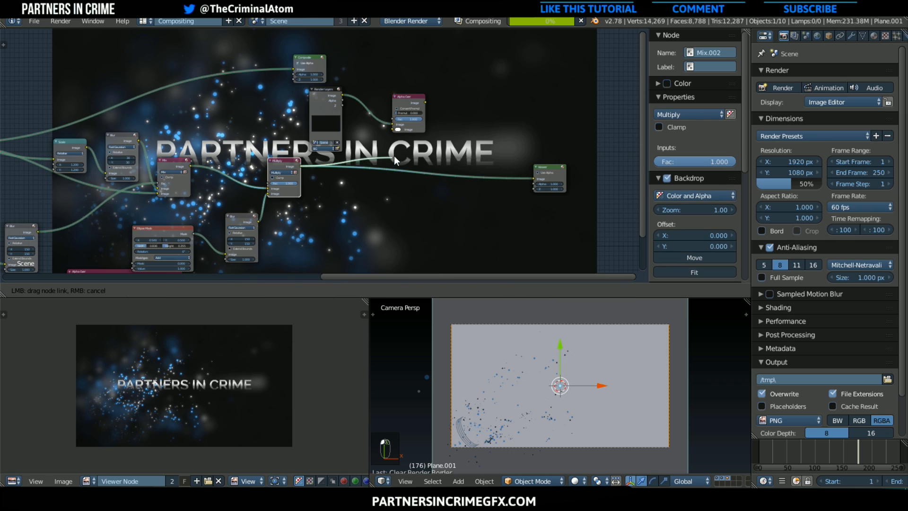
left_click_drag(288, 161, 349, 164)
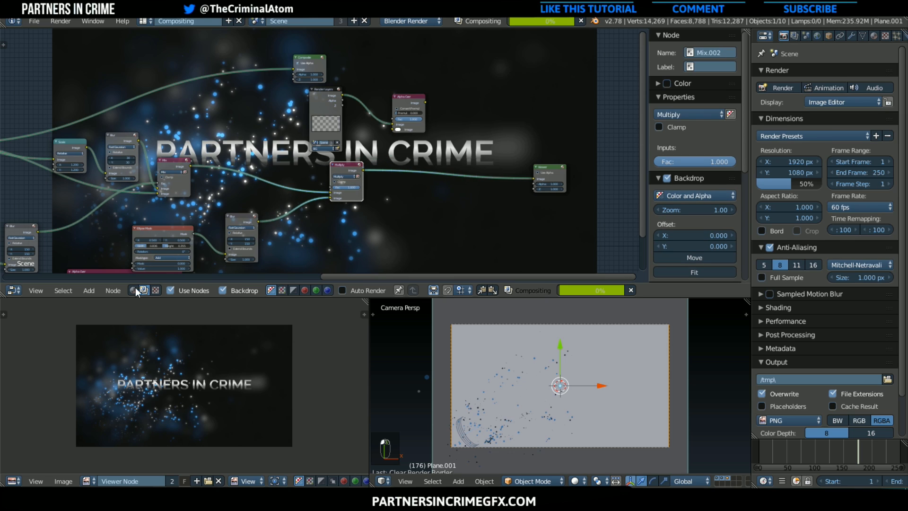
Add a Reroute on the link between the Mix and Multiply nodes and move the BG Render Layers node above it
left_click(93, 290)
mouse_move(115, 164)
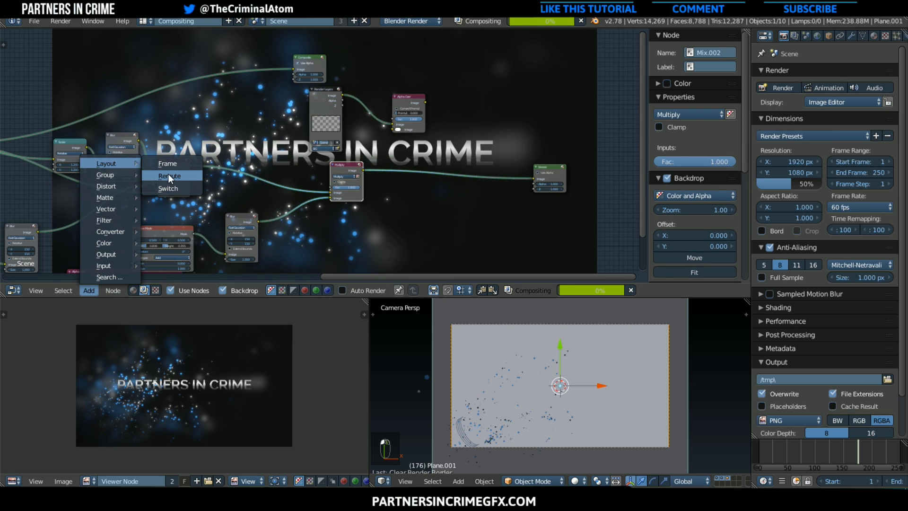
left_click(168, 175)
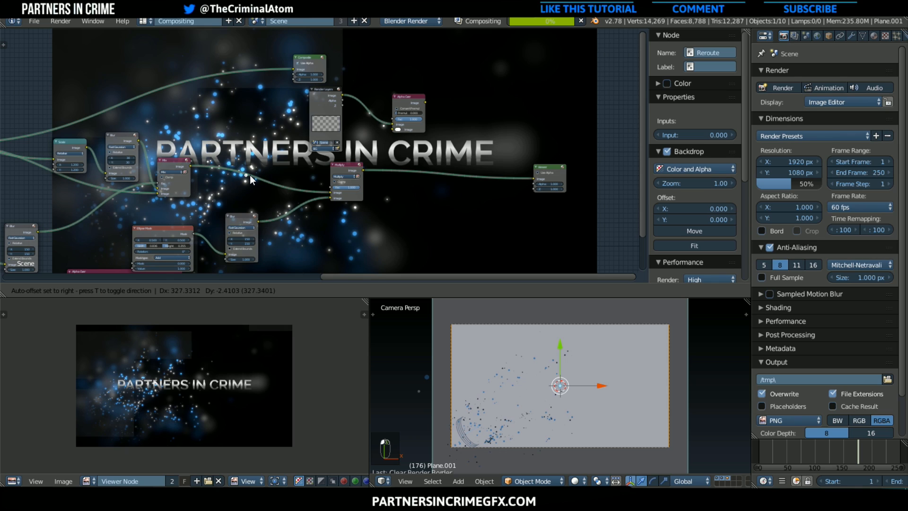
left_click(239, 174)
left_click_drag(310, 109, 210, 109)
left_click(238, 175)
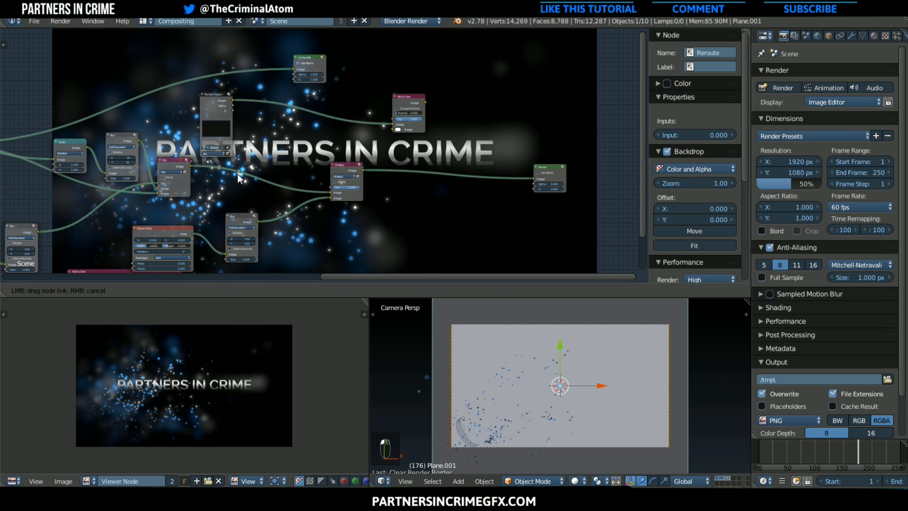
mouse_move(237, 175)
left_mouse_down()
mouse_move(252, 183)
mouse_move(286, 159)
mouse_move(254, 177)
left_mouse_up()
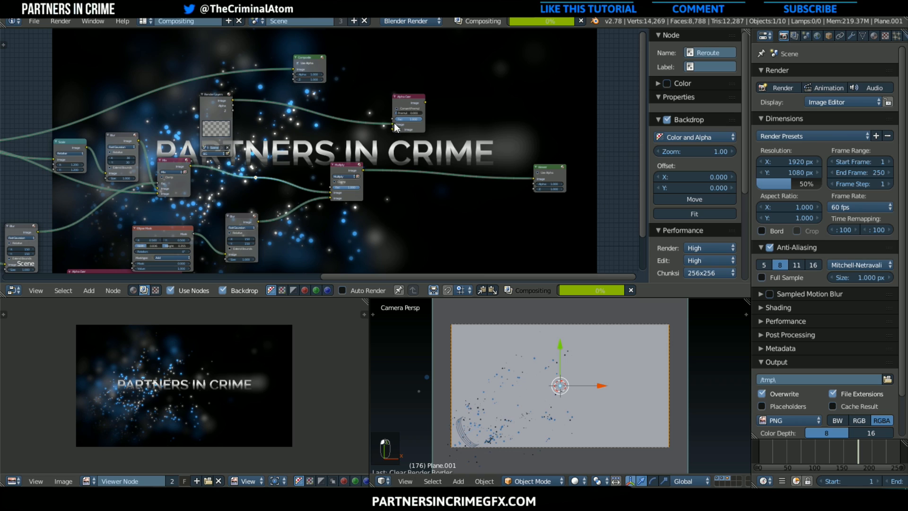
Insert the Alpha Over node between the Reroute and Multiply, with BG as its first image and the Mix result as its second
left_click_drag(395, 124, 293, 152)
left_click_drag(233, 101, 204, 167)
scroll(275, 207, "up", 1)
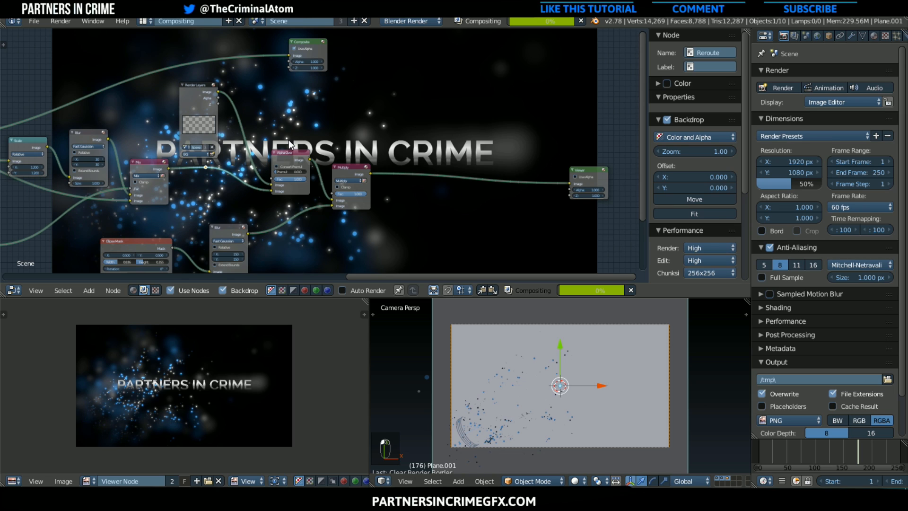
scroll(258, 117, "up", 2)
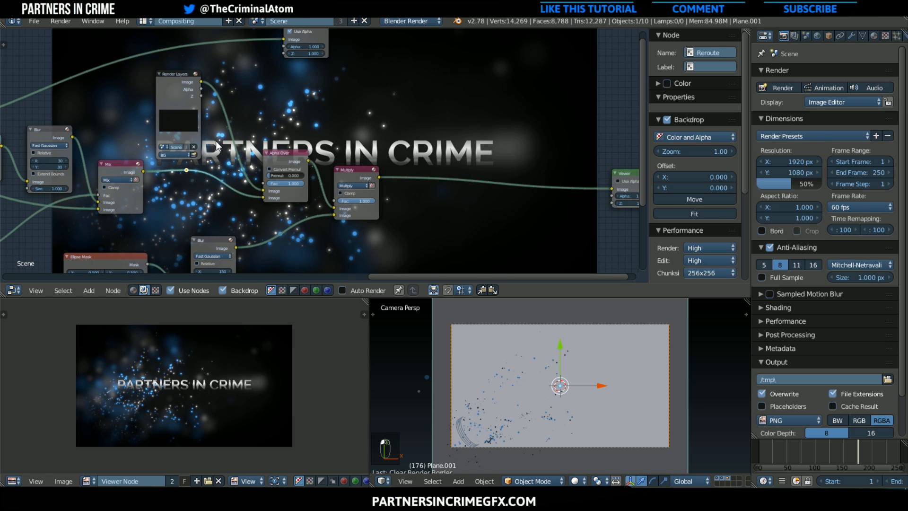
scroll(254, 184, "up", 1)
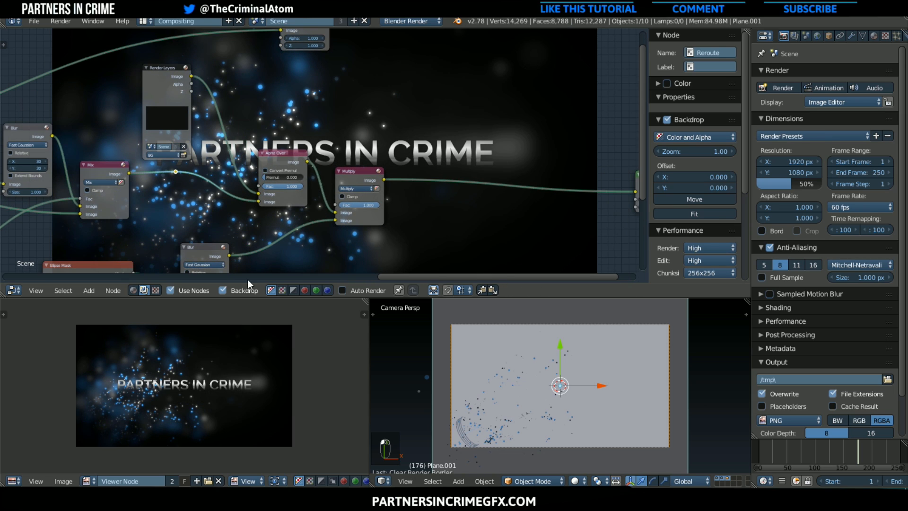
Examine the composite in the viewer image and review the complete node tree from the render layers to the Viewer
scroll(260, 339, "up", 2)
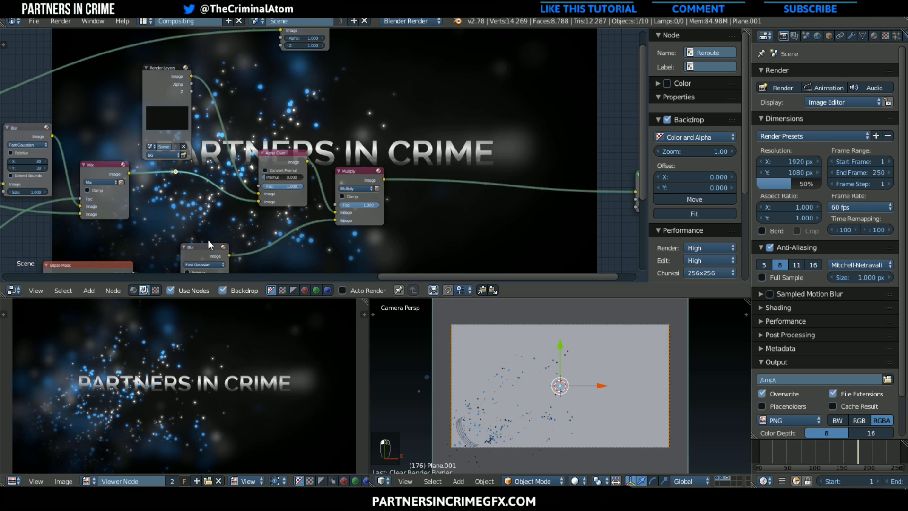
scroll(119, 223, "down", 2)
middle_click_drag(116, 224, 377, 159)
scroll(287, 164, "down", 1)
scroll(164, 189, "down", 4)
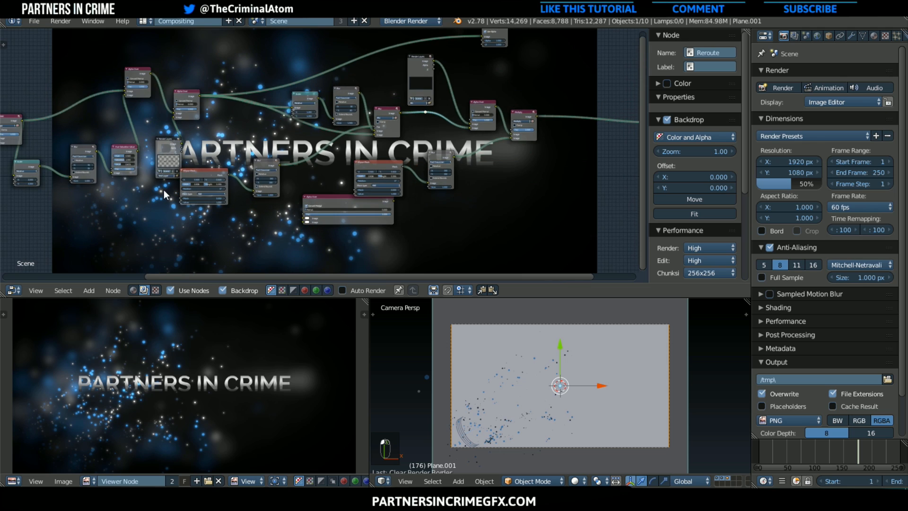
middle_click_drag(162, 192, 300, 53)
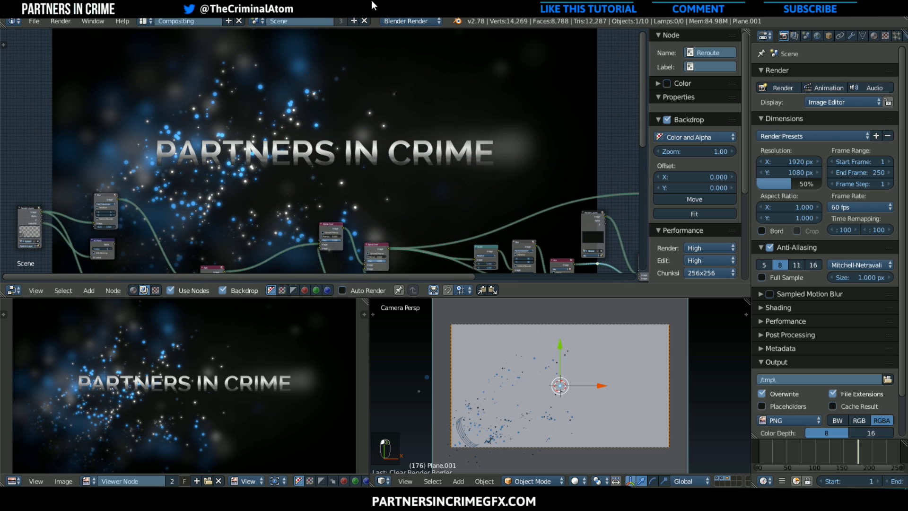
scroll(283, 138, "down", 6)
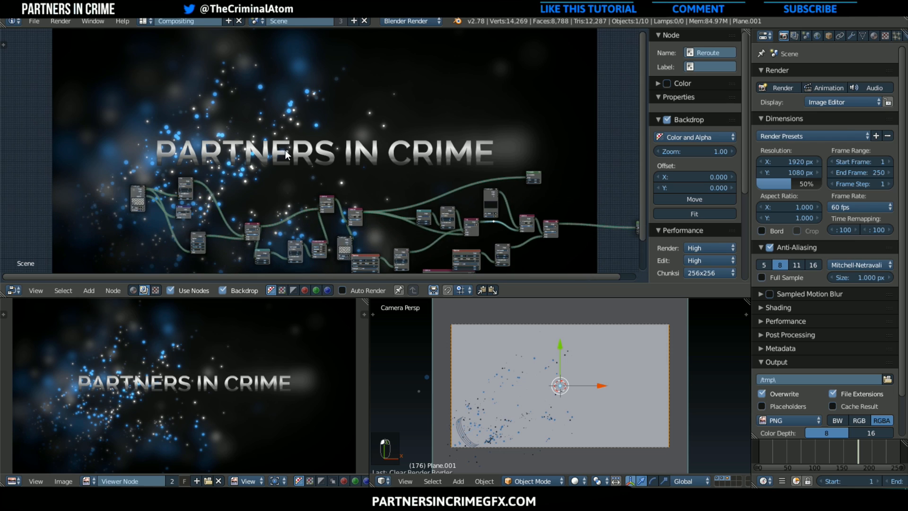
middle_click_drag(285, 149, 249, 105)
scroll(263, 146, "down", 2)
middle_click_drag(263, 147, 200, 126)
scroll(201, 127, "up", 2)
scroll(200, 126, "up", 1)
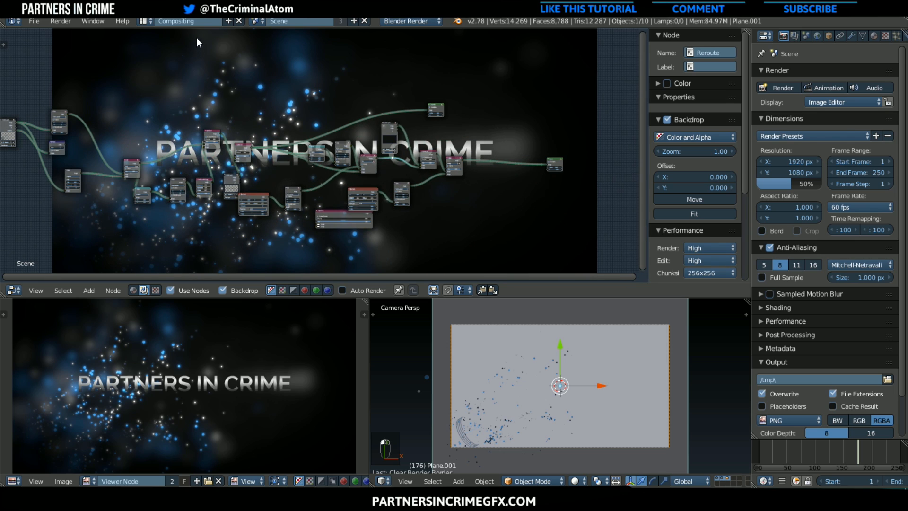
middle_click_drag(260, 131, 359, 159)
scroll(275, 160, "up", 3)
scroll(237, 184, "up", 1)
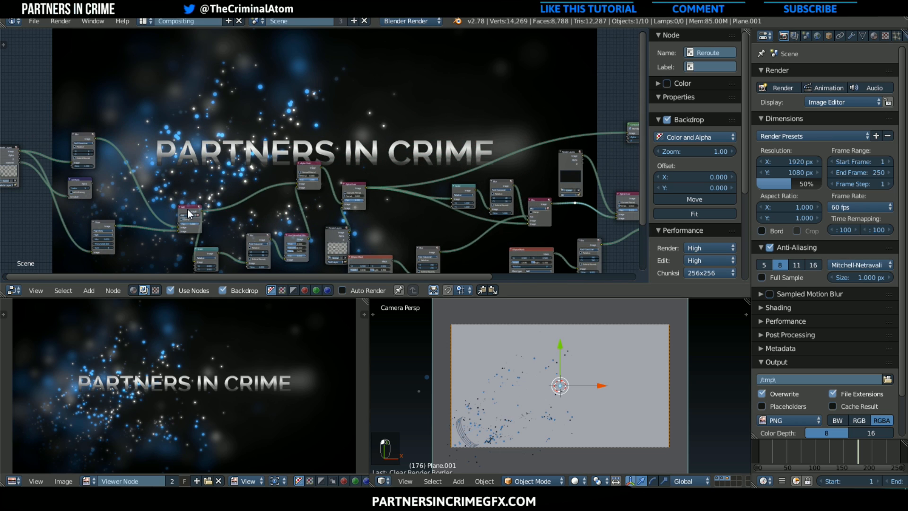
Move the particle branch's Add Mix node up, just beside the upper Blur node, to open space in the node tree
left_click_drag(187, 209, 173, 105)
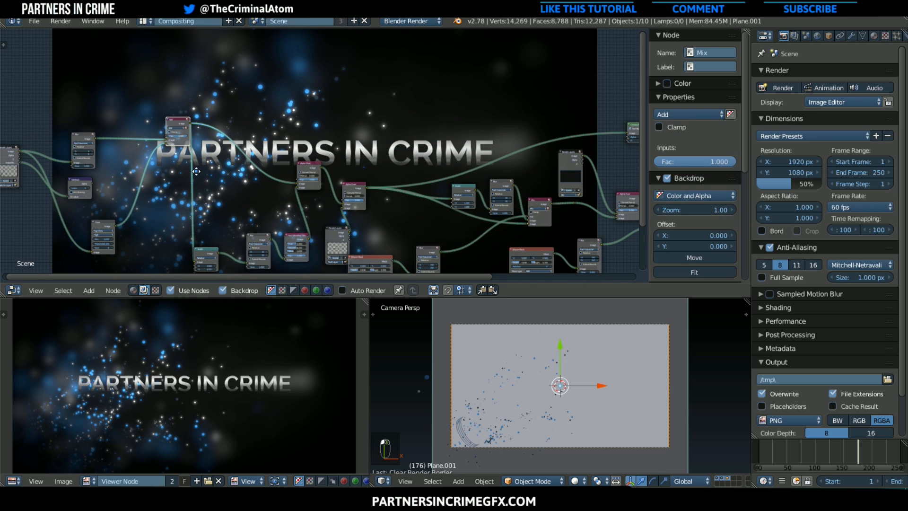
middle_click_drag(196, 171, 277, 109)
scroll(245, 205, "up", 2)
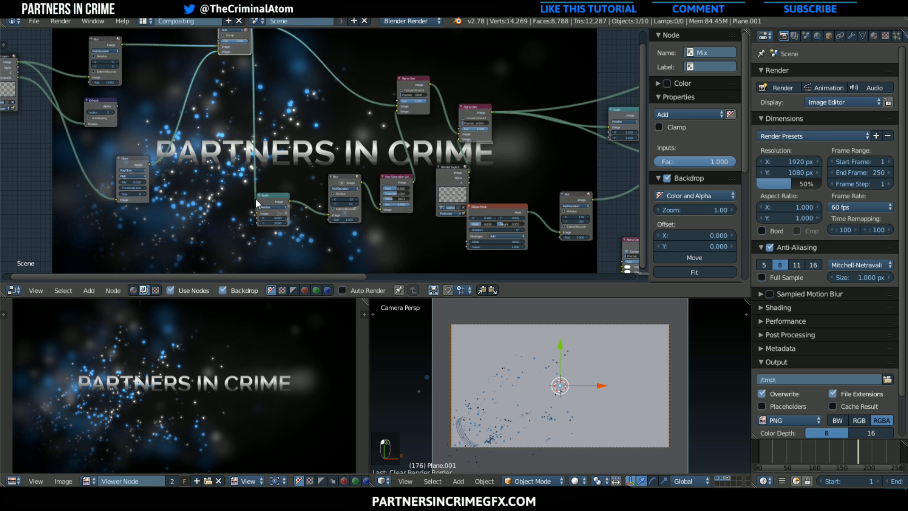
middle_click_drag(240, 179, 347, 195)
scroll(392, 170, "down", 1)
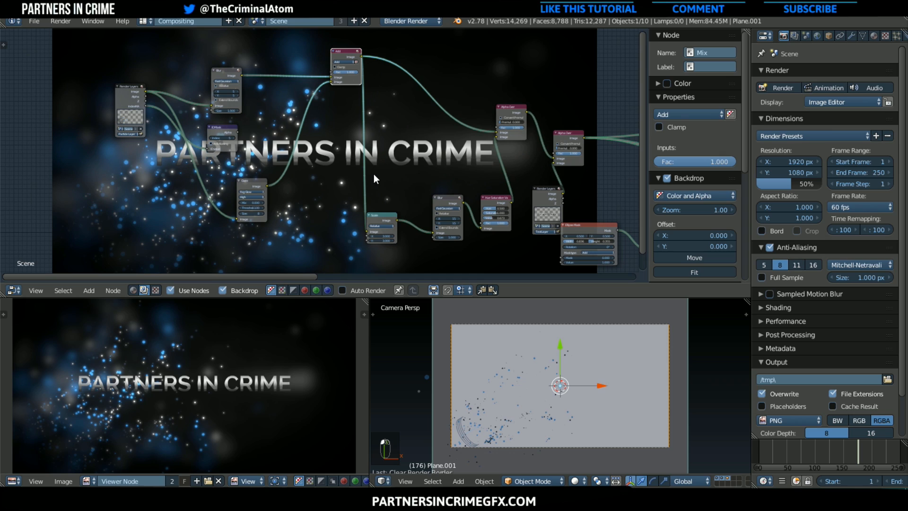
left_click_drag(343, 52, 293, 63)
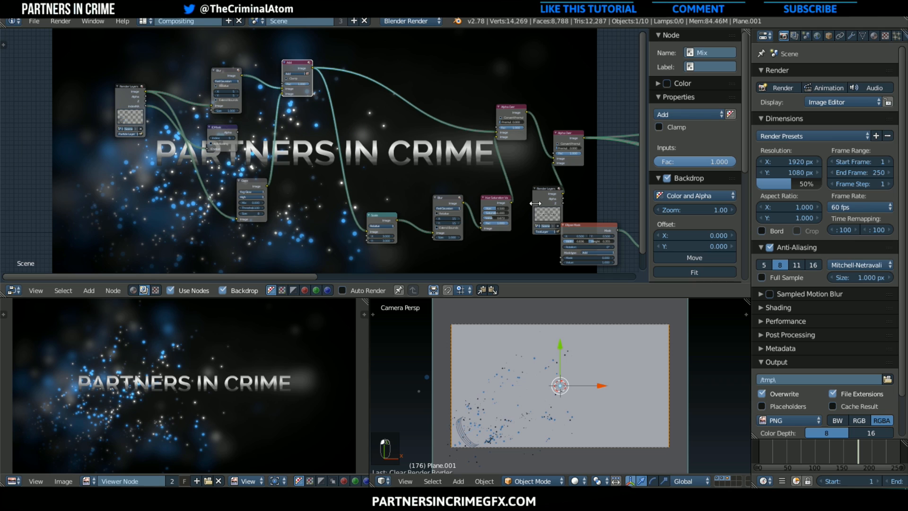
Move the Text Layer Render Layers node below the Scale, Blur and Hue Saturation Value nodes
left_click_drag(548, 194, 461, 269)
scroll(504, 227, "down", 1)
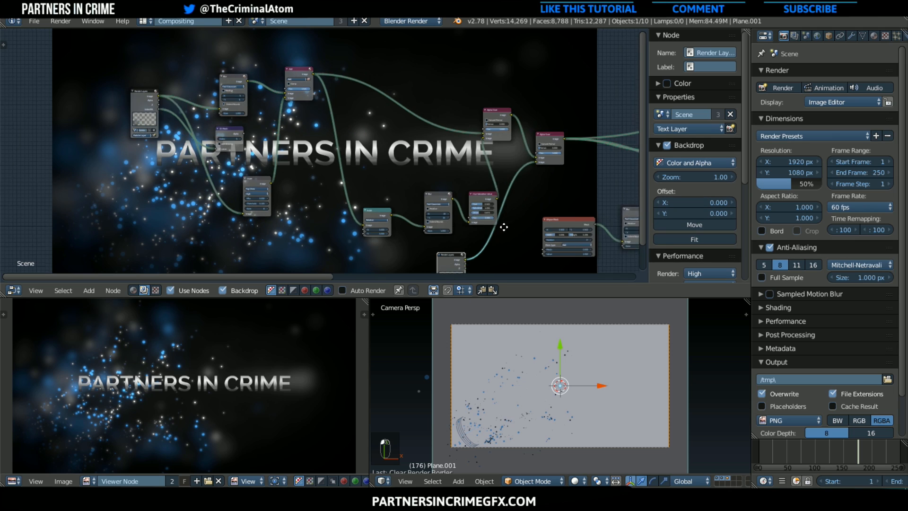
middle_click_drag(503, 227, 333, 147)
scroll(334, 158, "up", 4)
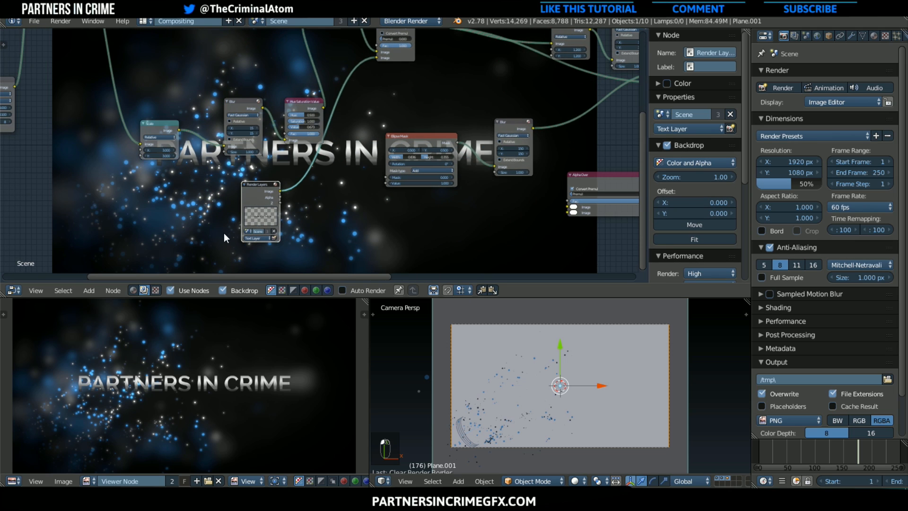
Duplicate the first Ellipse Mask and its Blur node and place the copies beside the Text Layer node
left_click(430, 138)
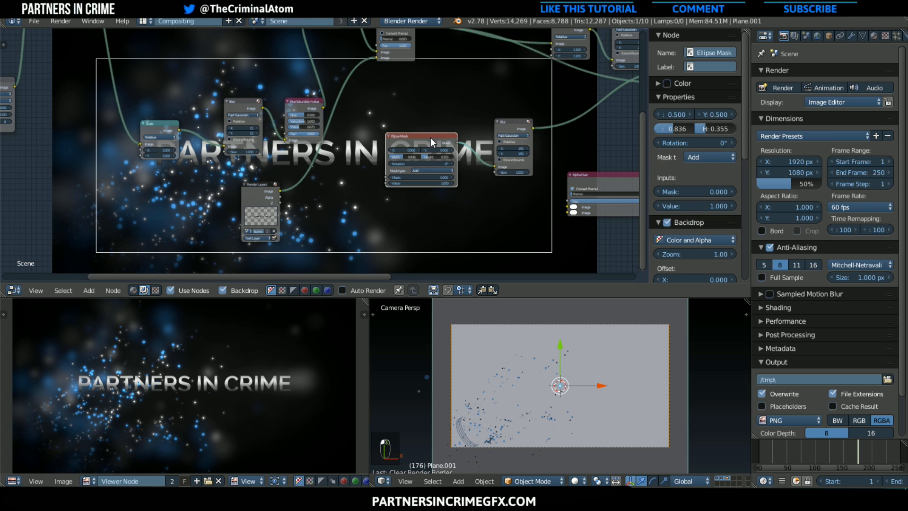
key("shift+d")
left_click(143, 204)
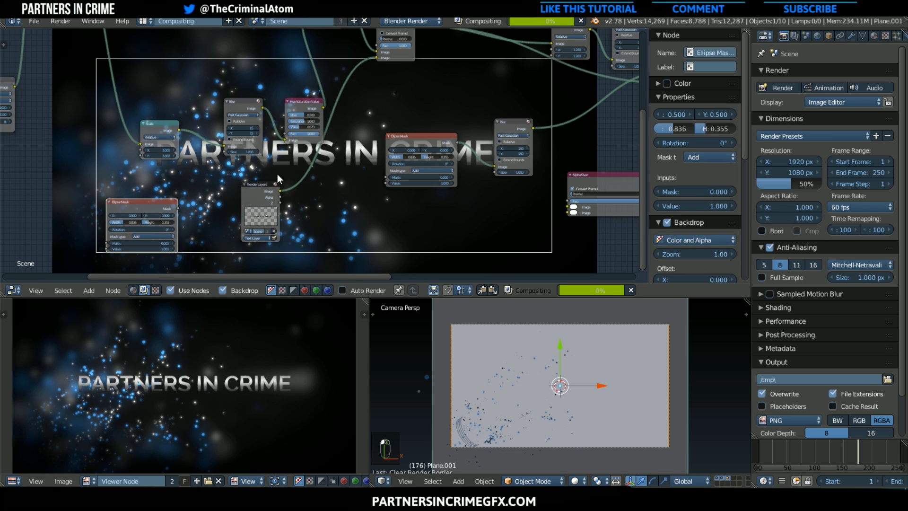
scroll(319, 151, "down", 2)
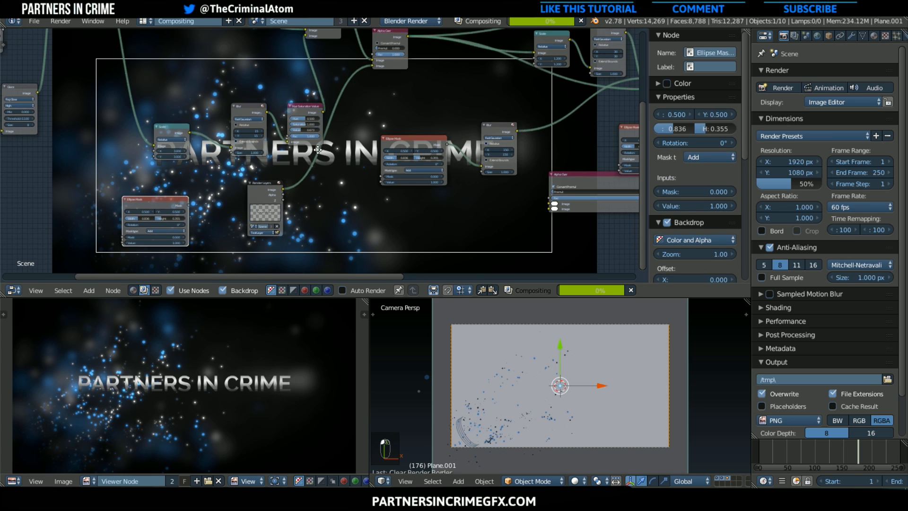
left_click(492, 132)
key("shift+d")
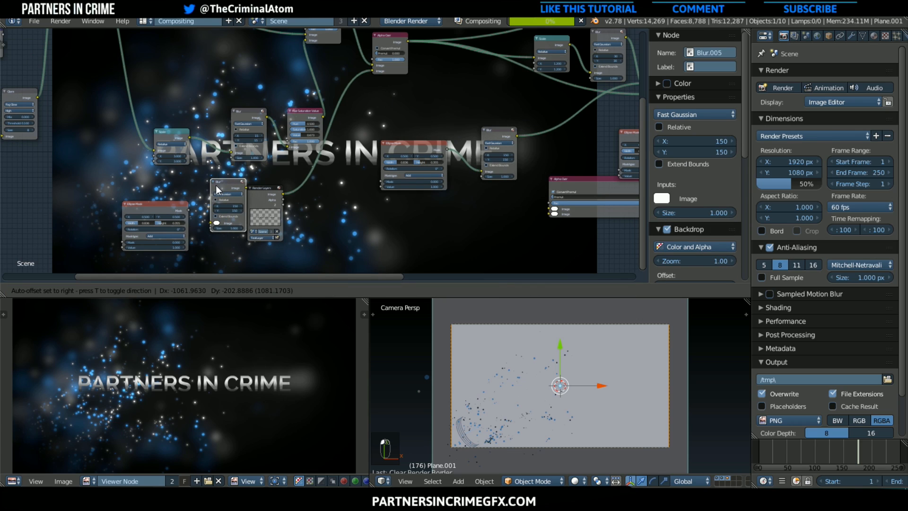
left_click(200, 194)
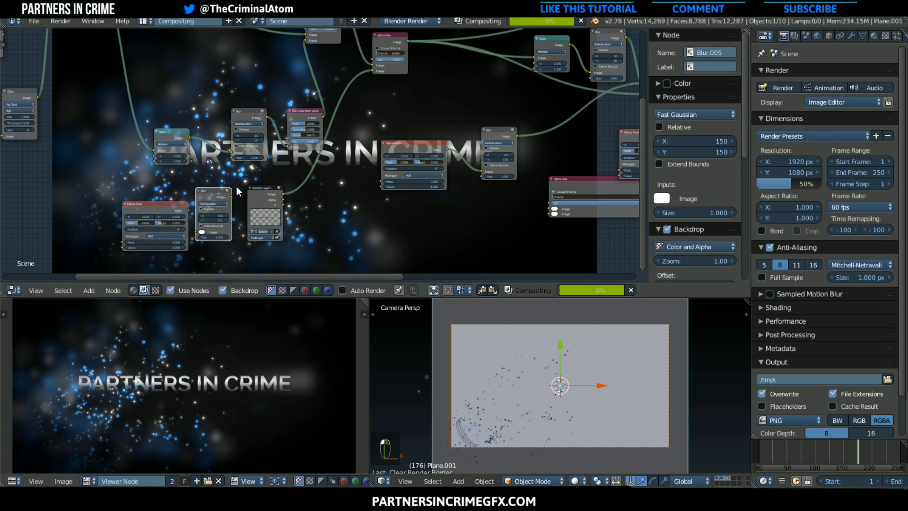
Duplicate the Alpha Over node onto the Text Layer link and feed the duplicated Blur into it
left_click(385, 39)
key("g")
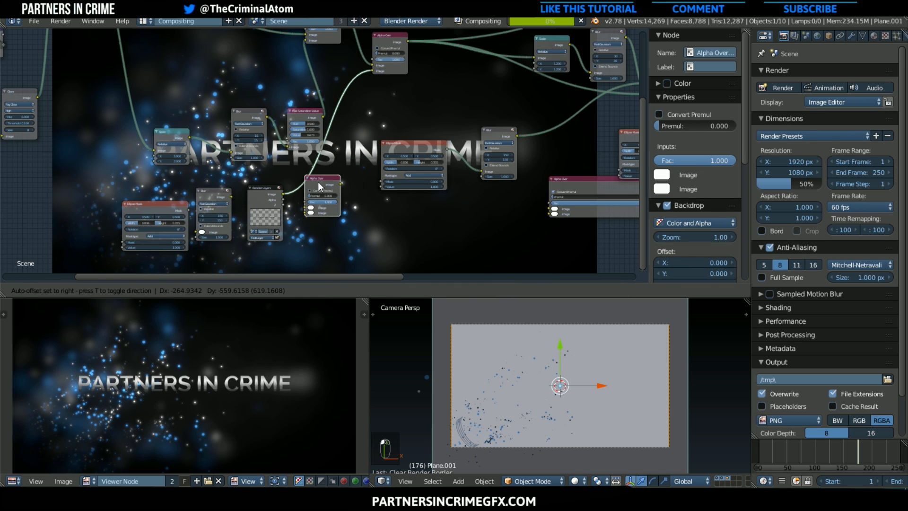
left_click(318, 182)
left_click(229, 201)
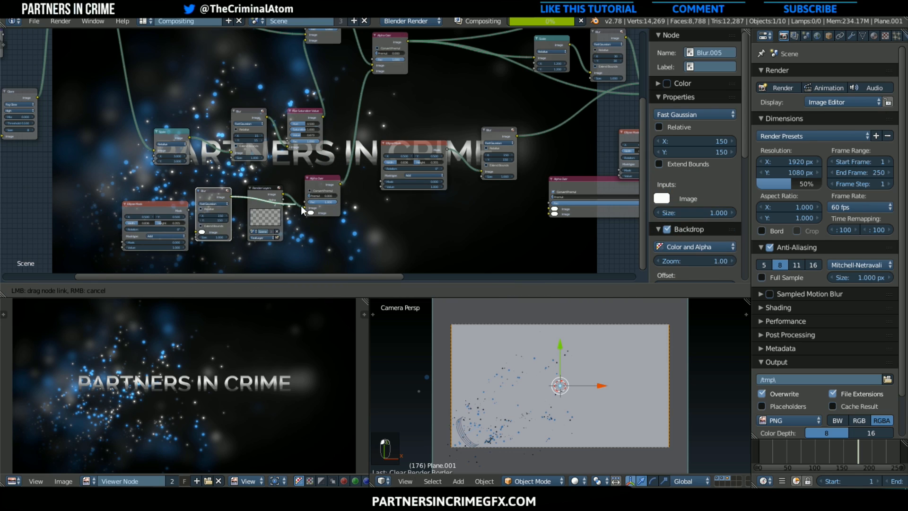
left_click_drag(327, 152, 332, 142)
Reposition the duplicated Blur node and link the duplicated Ellipse Mask's output to its image input
left_click_drag(212, 192, 222, 184)
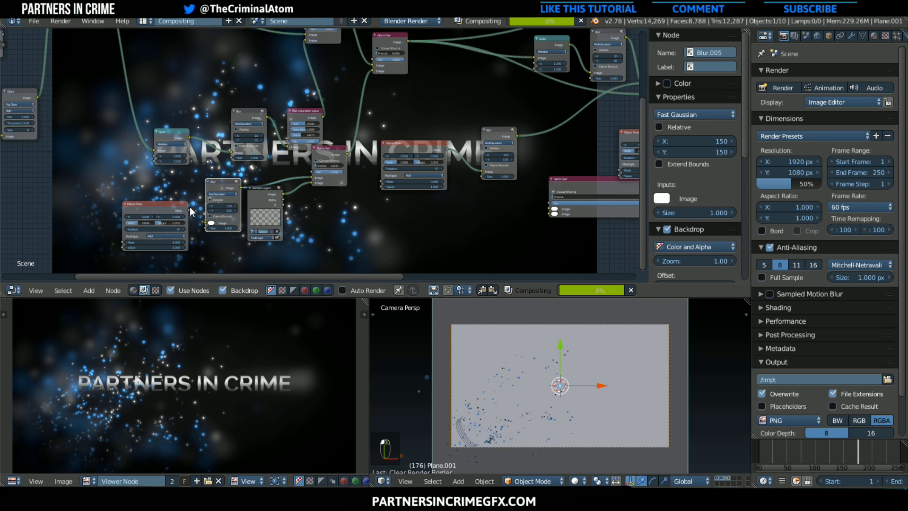
key("g")
left_click(189, 206)
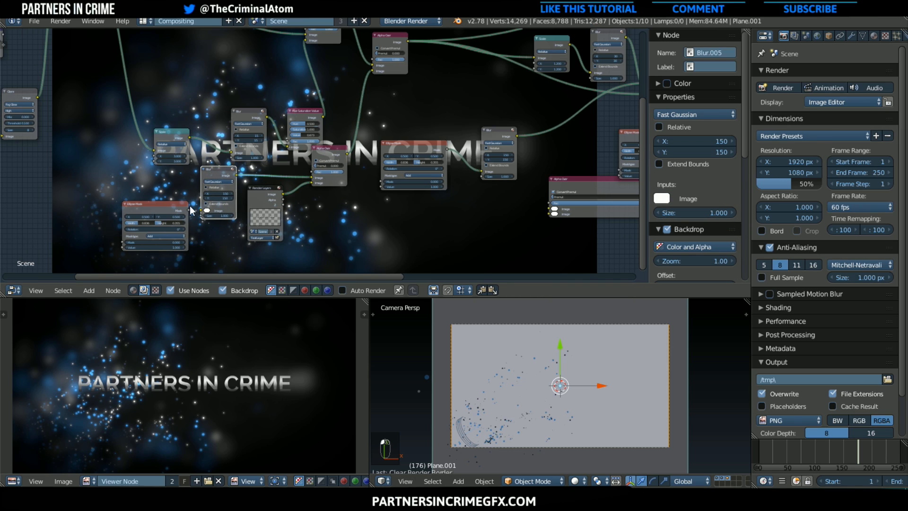
left_click_drag(189, 210, 202, 209)
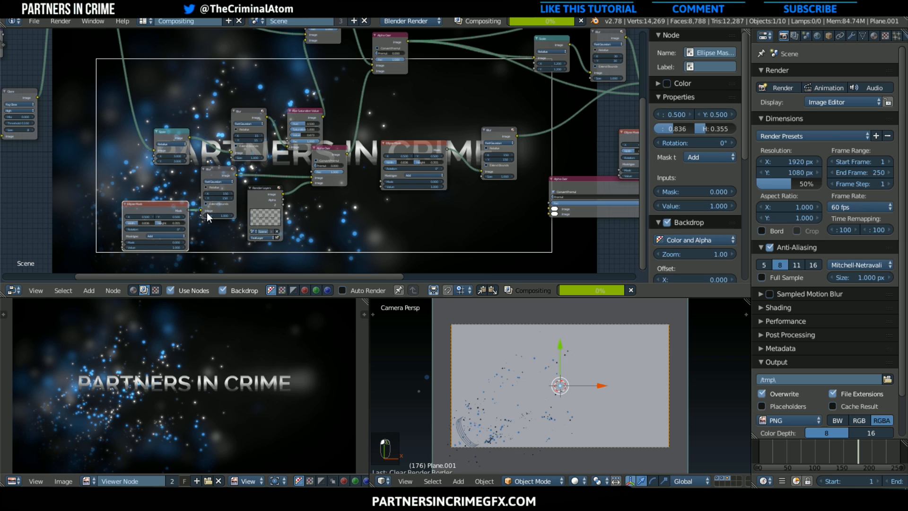
Set the duplicated Ellipse Mask's width to 0.473 and height to 0.100, and check the glow in the composite
scroll(182, 220, "up", 2)
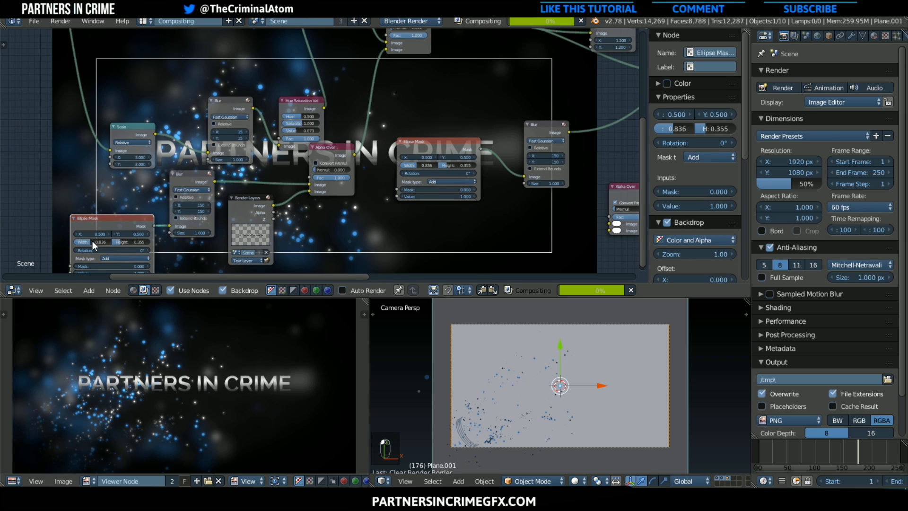
left_click_drag(133, 242, 97, 245)
middle_click_drag(305, 160, 169, 194)
scroll(297, 175, "down", 2)
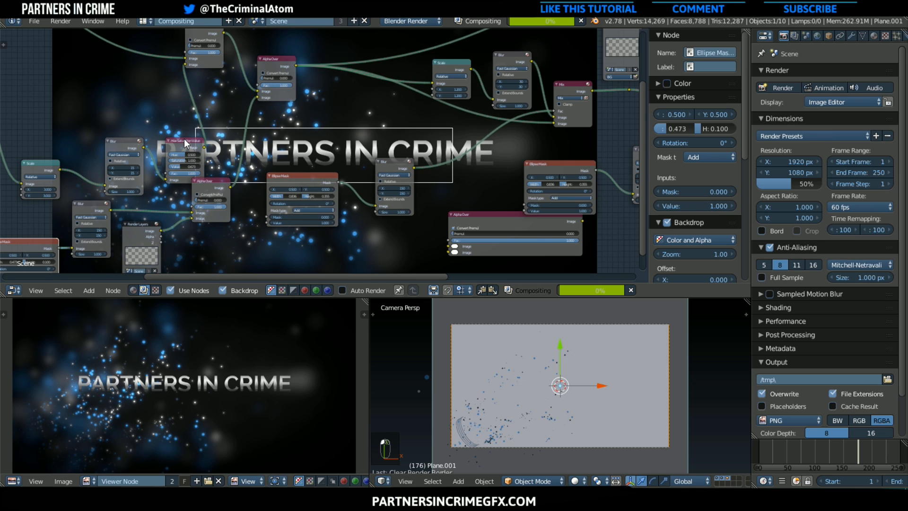
middle_click_drag(189, 153, 185, 147)
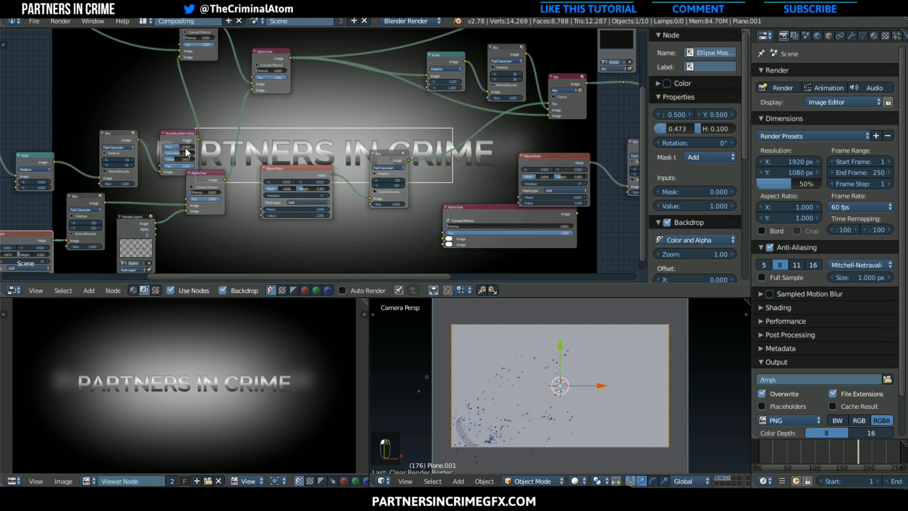
key("Home")
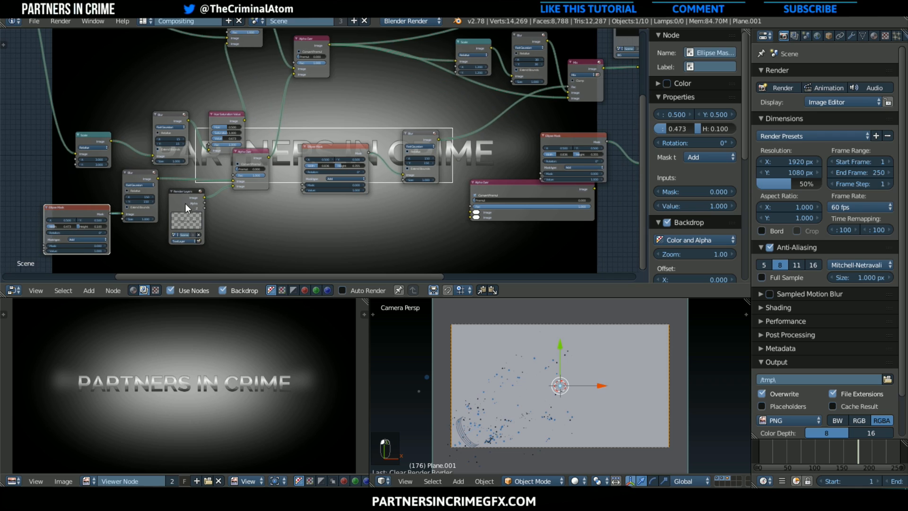
Lower the Text Layer node, link it straight to the upper Alpha Over, and move the duplicated Alpha Over out of the chain
left_click_drag(186, 206, 212, 226)
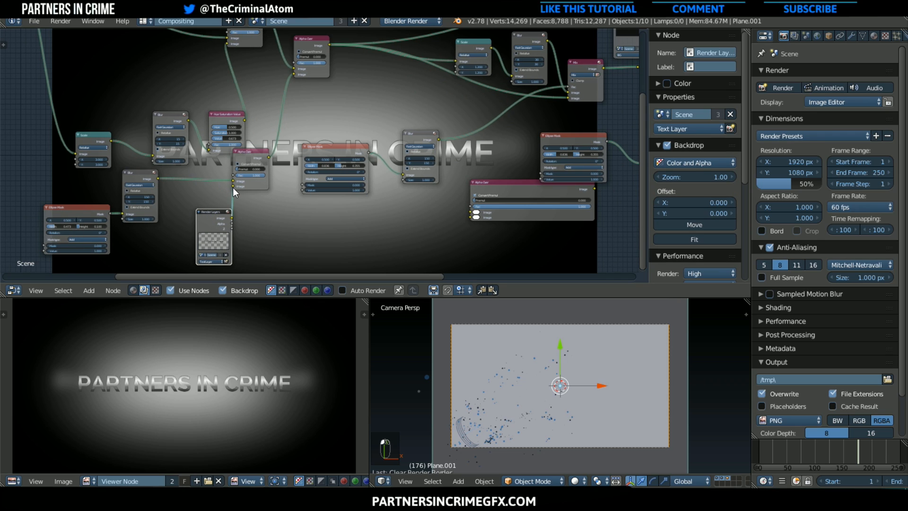
left_click_drag(233, 187, 284, 107)
left_click_drag(247, 151, 183, 172)
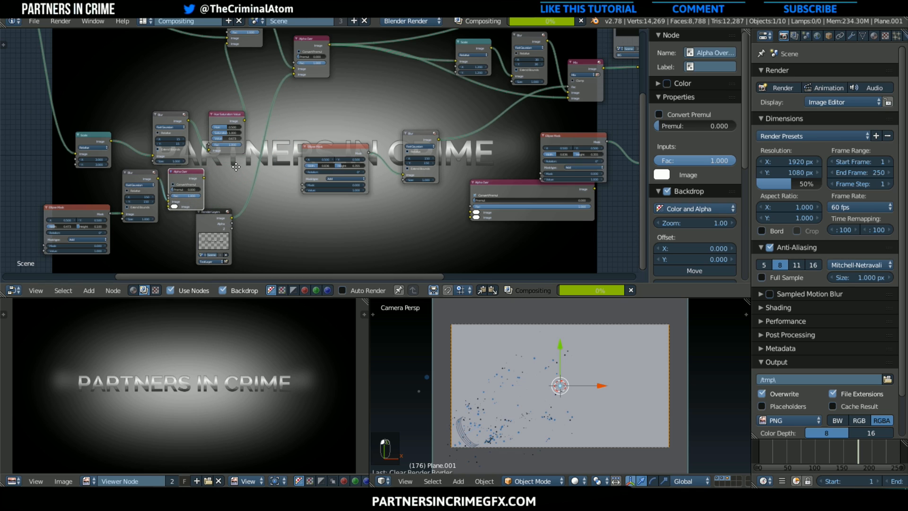
middle_click_drag(236, 167, 260, 199)
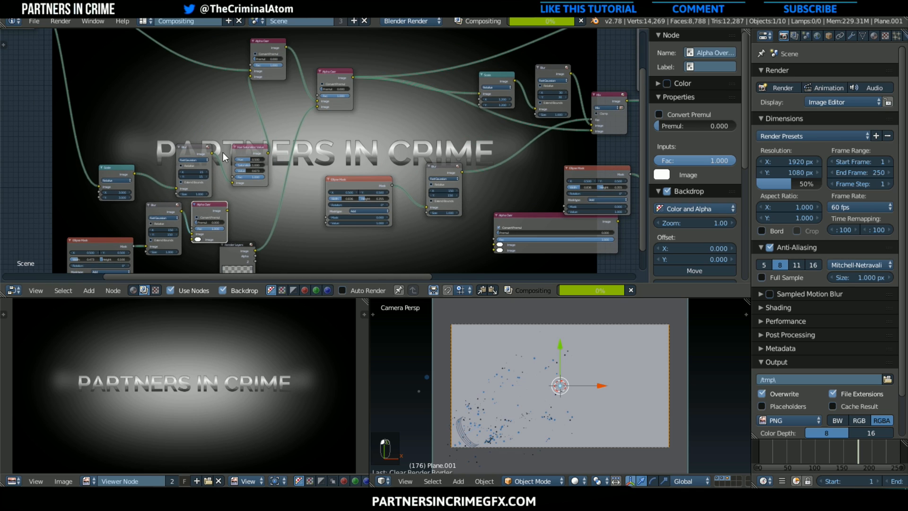
Insert a Mix node between the two upper Alpha Over nodes and set its blend mode to Add
left_click(96, 289)
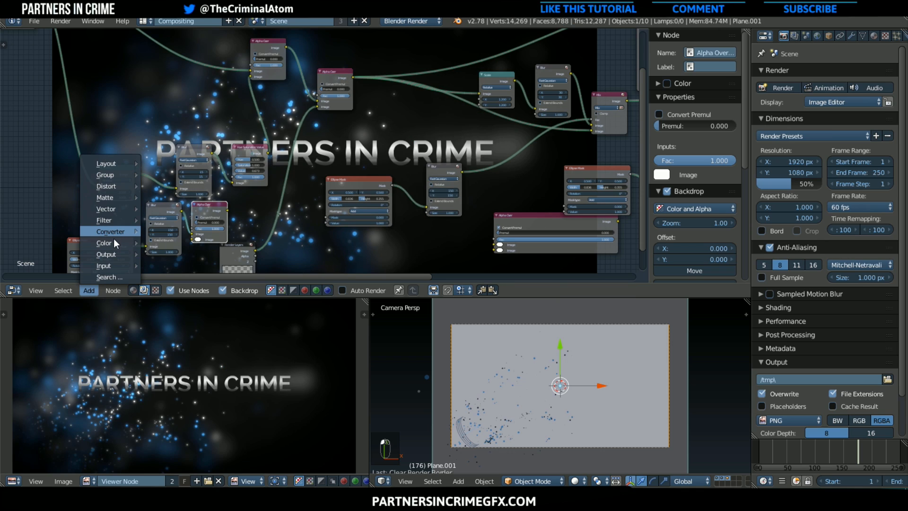
mouse_move(114, 243)
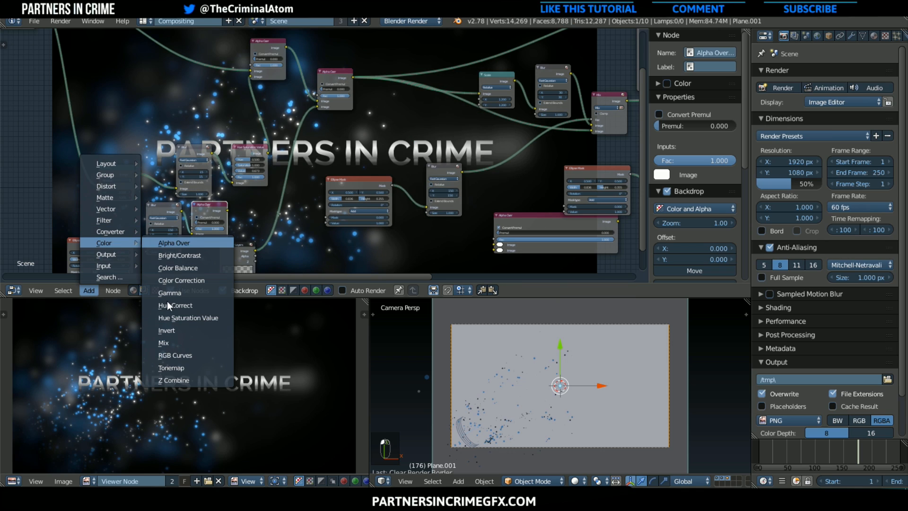
left_click(165, 343)
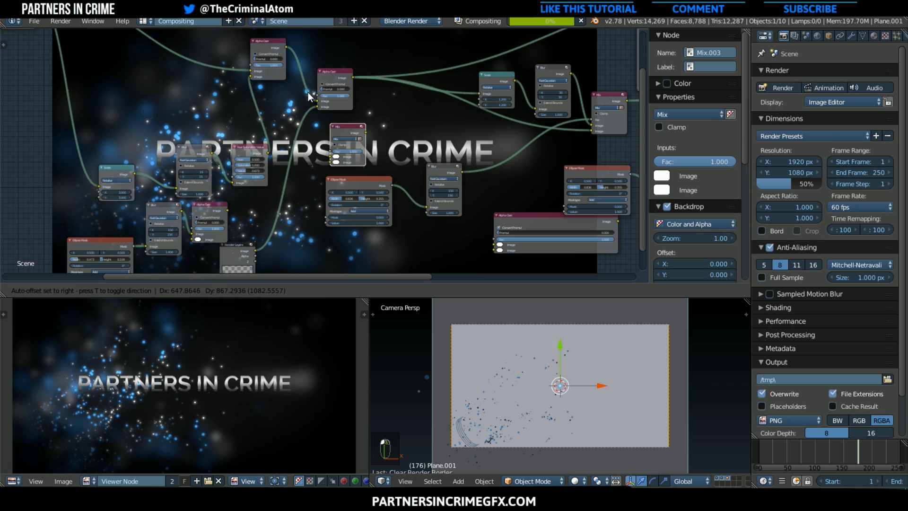
left_click(286, 62)
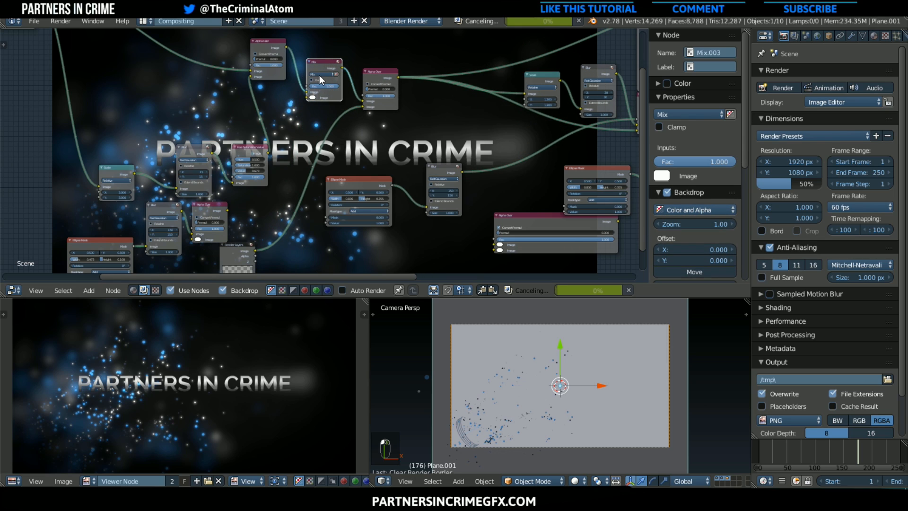
left_click(320, 75)
left_click(314, 82)
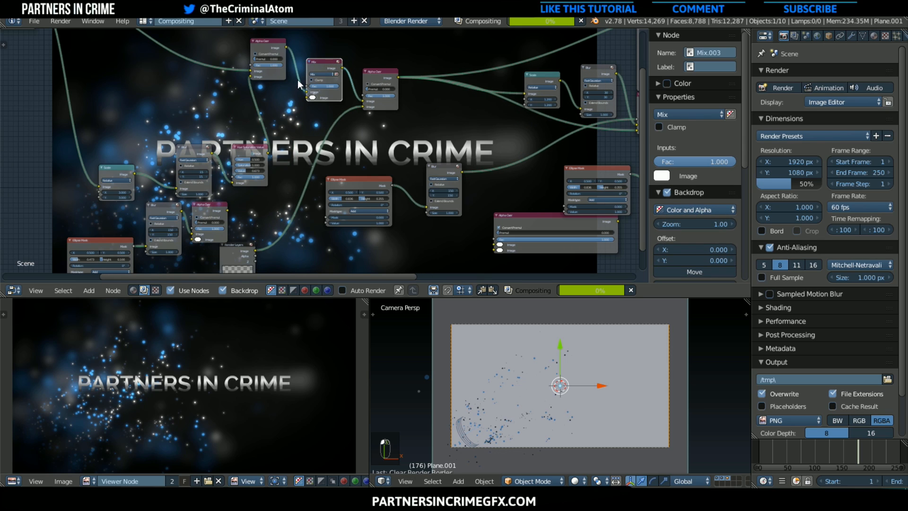
left_click(324, 74)
left_click(322, 86)
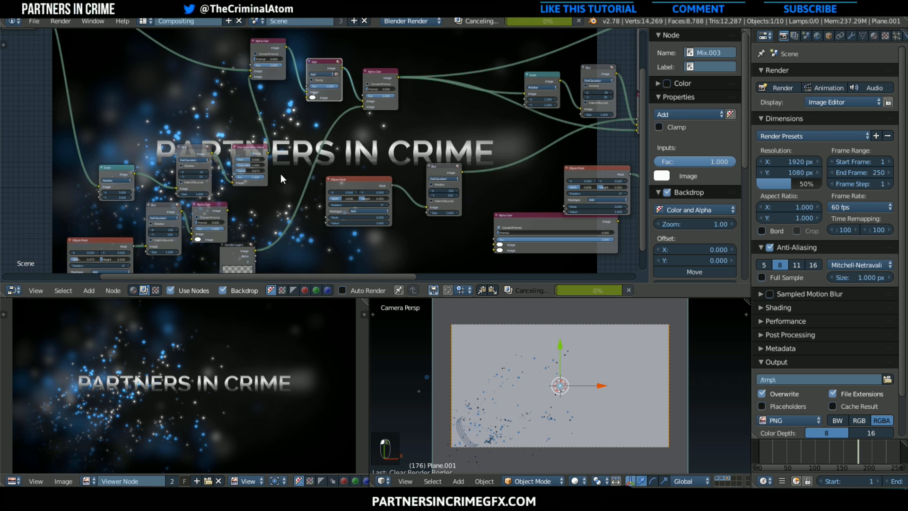
Link the duplicated Blur to the new Add node's second image input and delete the leftover Alpha Over duplicate
left_click_drag(181, 209, 306, 101)
middle_click_drag(295, 119, 322, 75)
scroll(105, 201, "up", 2)
left_click(102, 200)
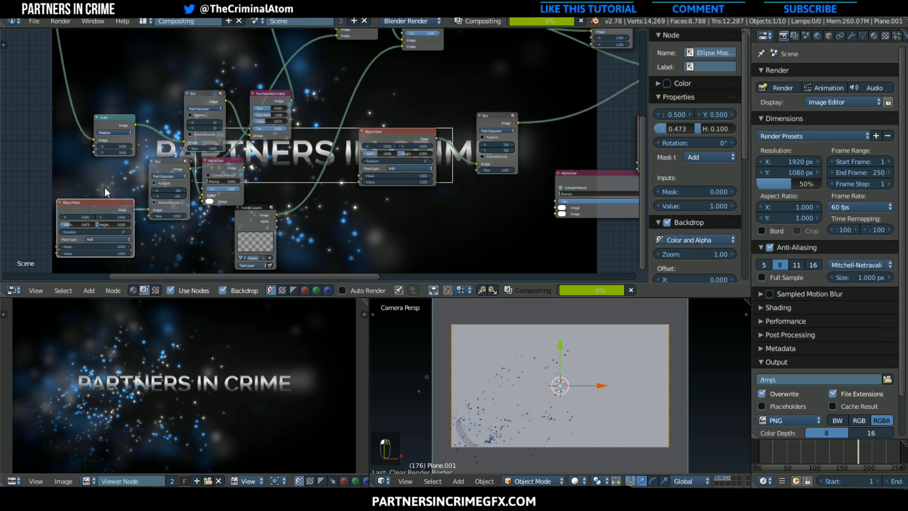
left_click(215, 166)
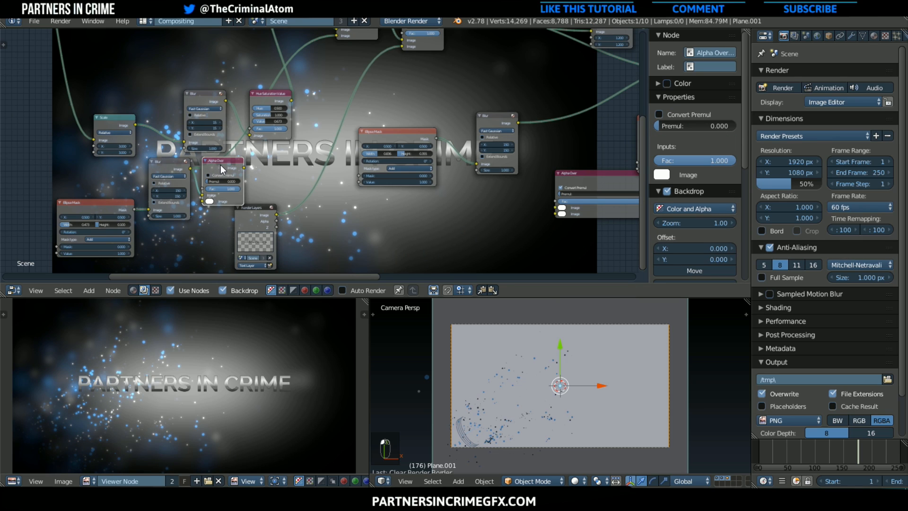
key("x")
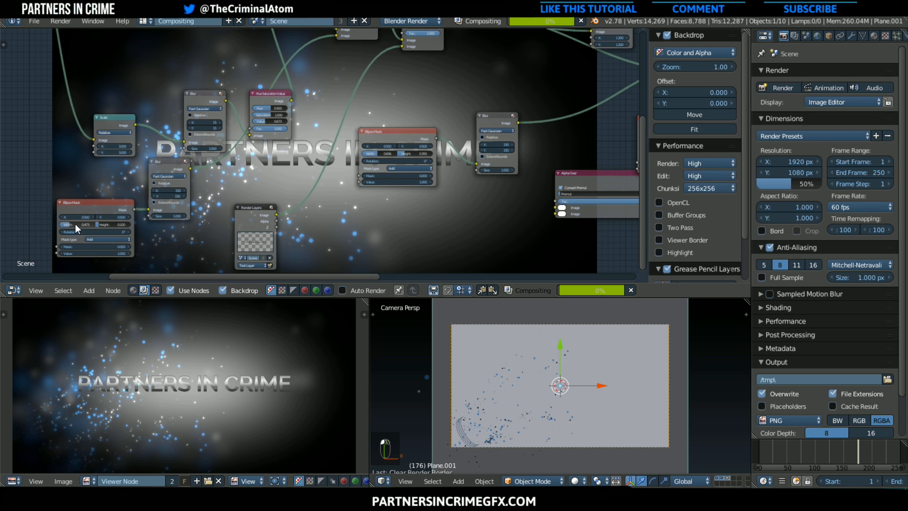
Set the duplicated Ellipse Mask's width to 0.364 and height to 0.027, and review the glow in the composite
left_click(77, 207)
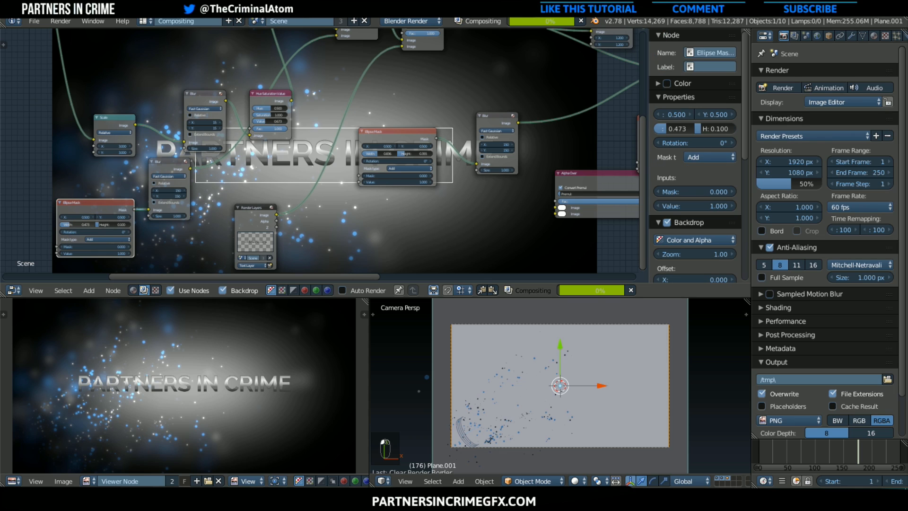
left_click_drag(68, 224, 96, 224)
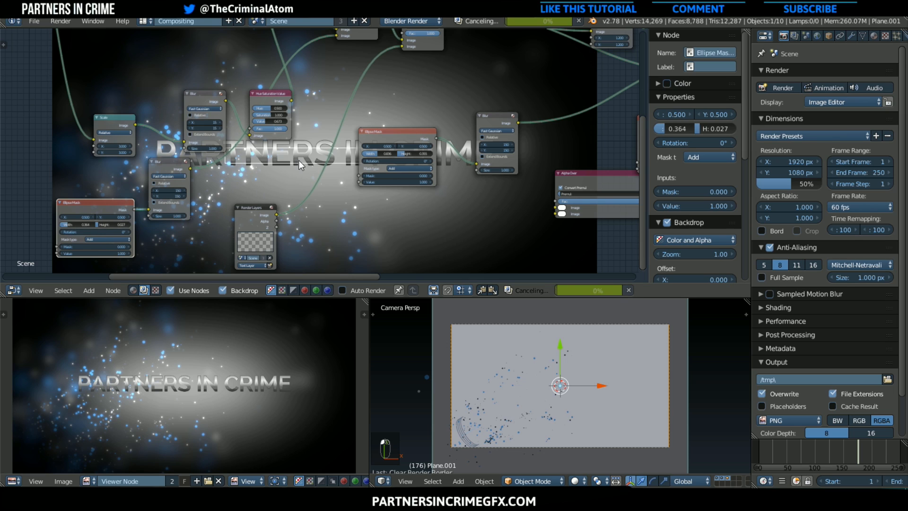
middle_click_drag(299, 160, 245, 277)
scroll(330, 214, "down", 2)
middle_click_drag(333, 214, 370, 164)
scroll(407, 174, "down", 1)
middle_click_drag(316, 146, 392, 172)
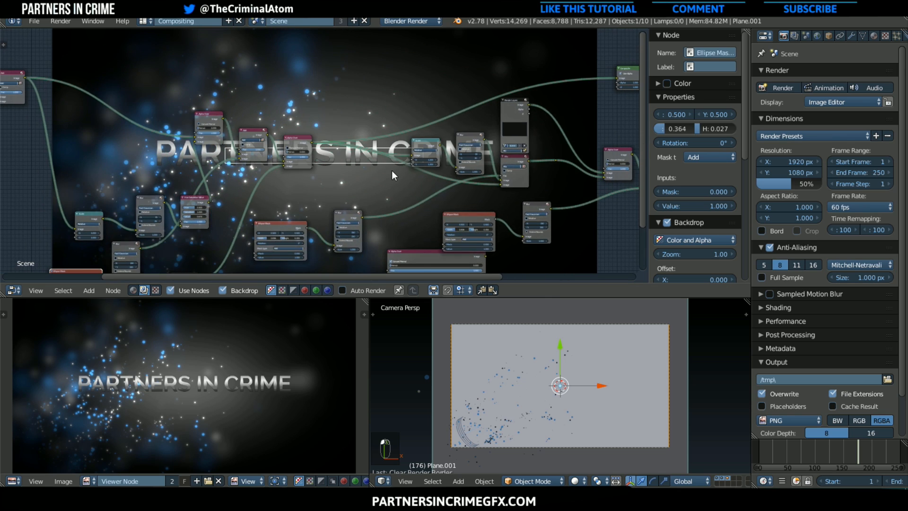
Insert a Mix node between the glow's Blur and the Add node
scroll(391, 171, "down", 1)
middle_click_drag(215, 192, 228, 152)
scroll(233, 149, "up", 1)
scroll(230, 163, "down", 3)
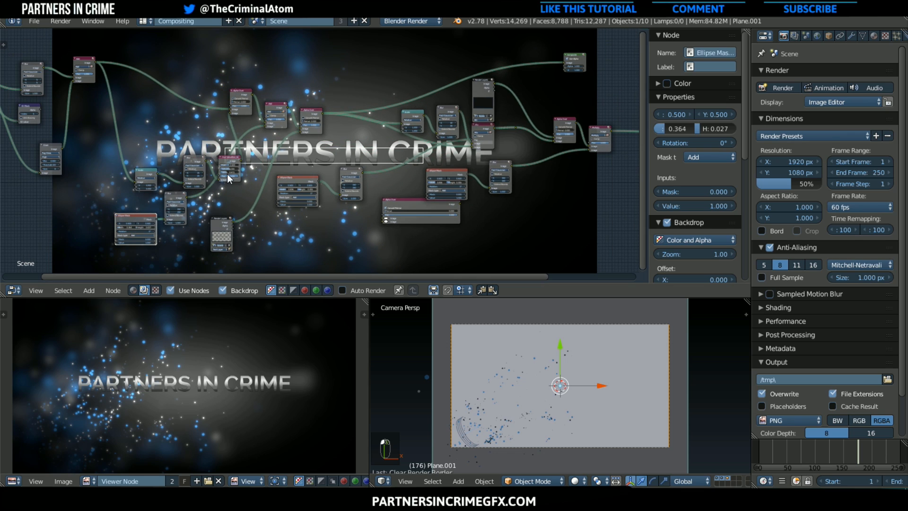
left_click(95, 289)
mouse_move(113, 242)
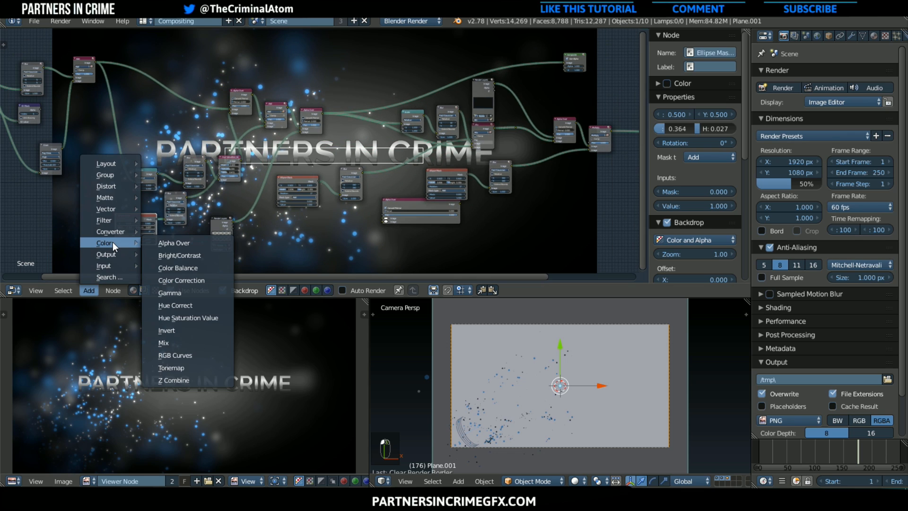
left_click(173, 342)
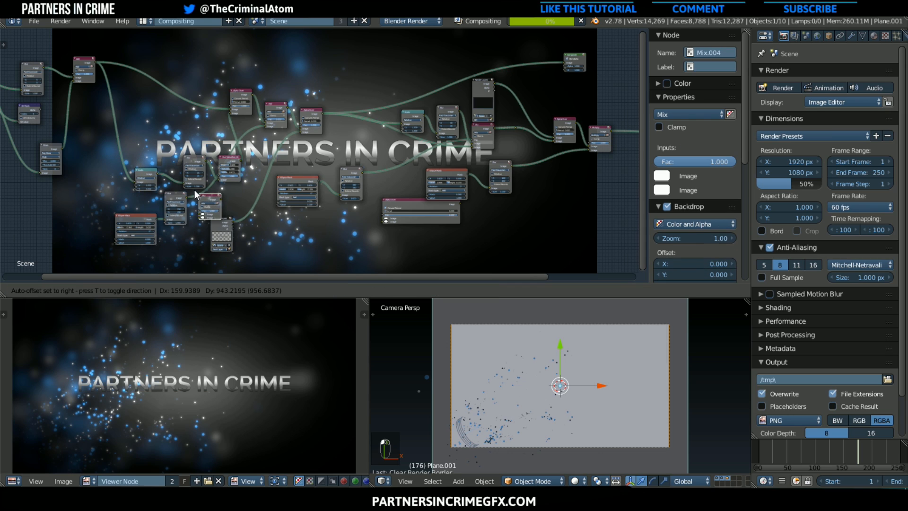
left_click(195, 189)
scroll(205, 233, "up", 3)
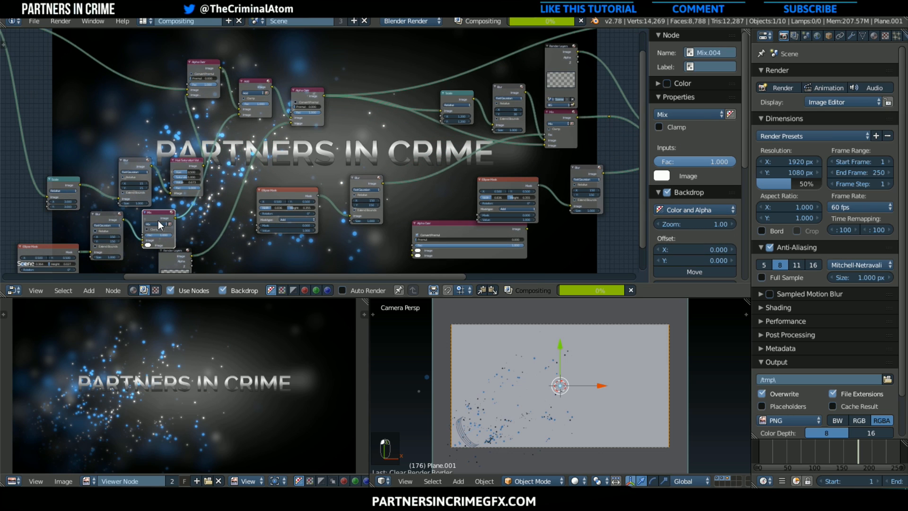
Set the new Mix node's blend mode to Color and its second image colour to light blue
left_click(154, 222)
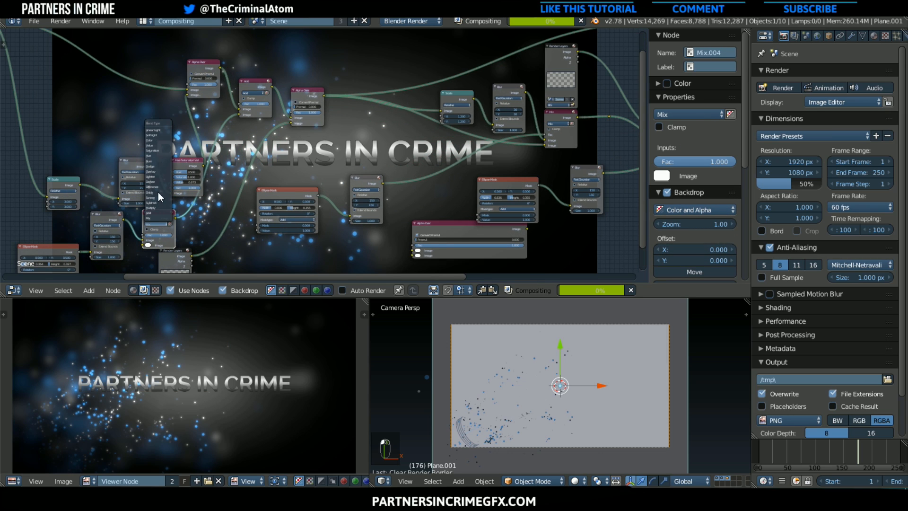
left_click(157, 140)
left_click(149, 243)
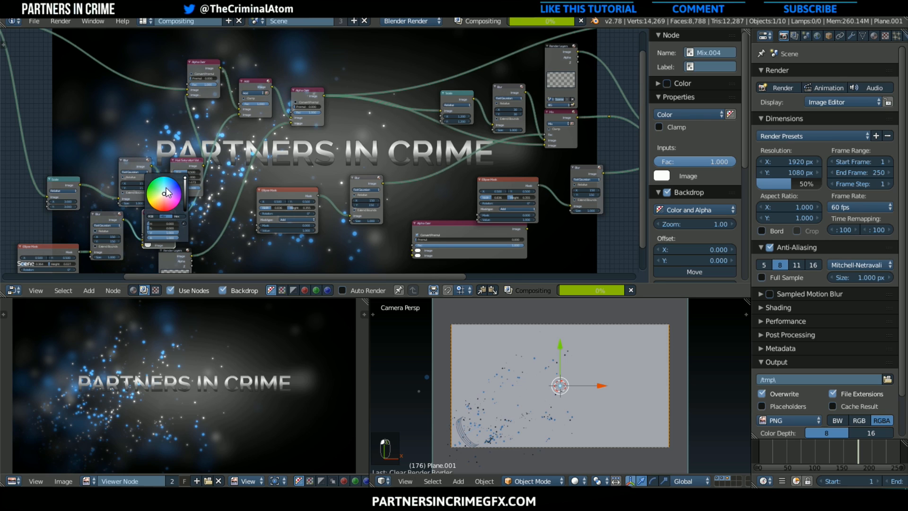
left_click(166, 188)
scroll(564, 186, "down", 2)
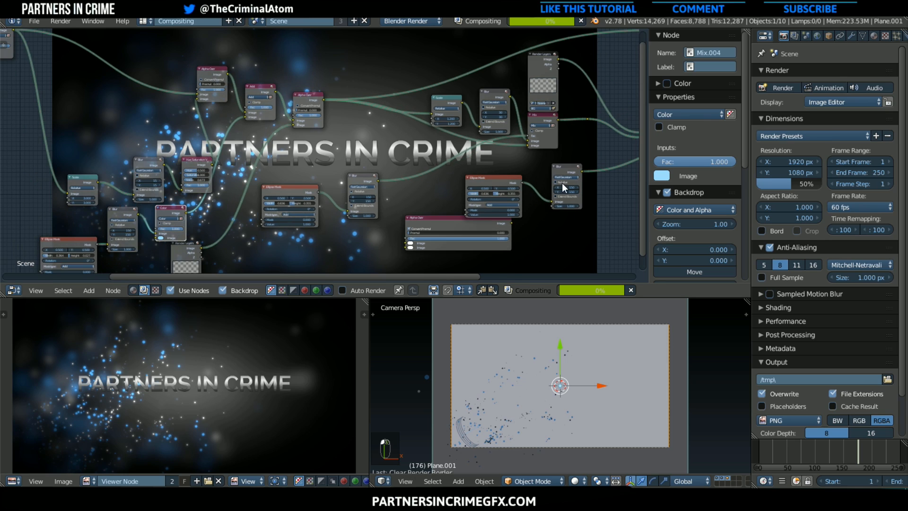
middle_click_drag(507, 158, 404, 160)
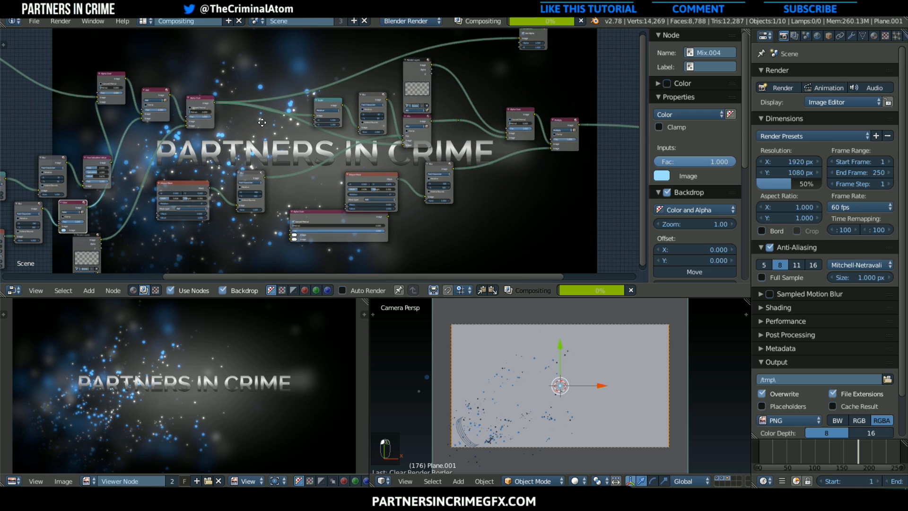
middle_click_drag(262, 122, 318, 146)
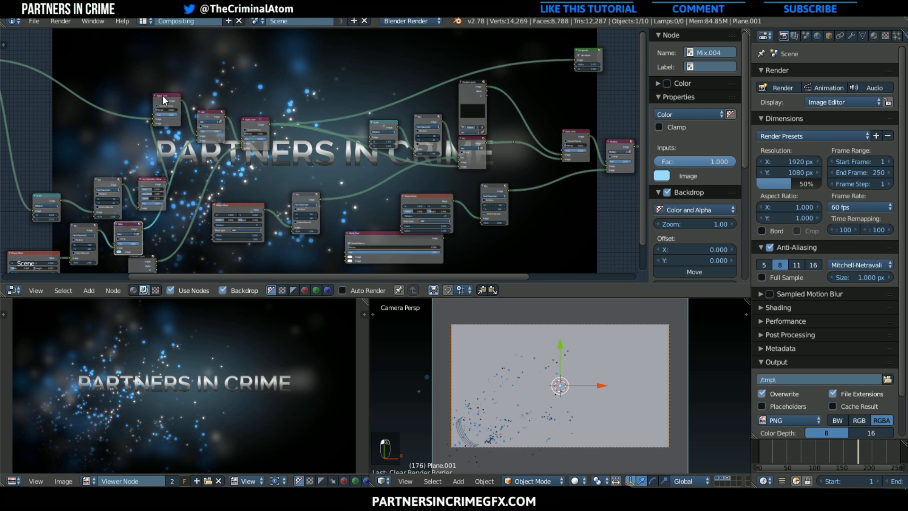
Link the final Mix node straight to Multiply, and move the freed Alpha Over and its BG layer near the start of the chain
left_click_drag(163, 95, 98, 89)
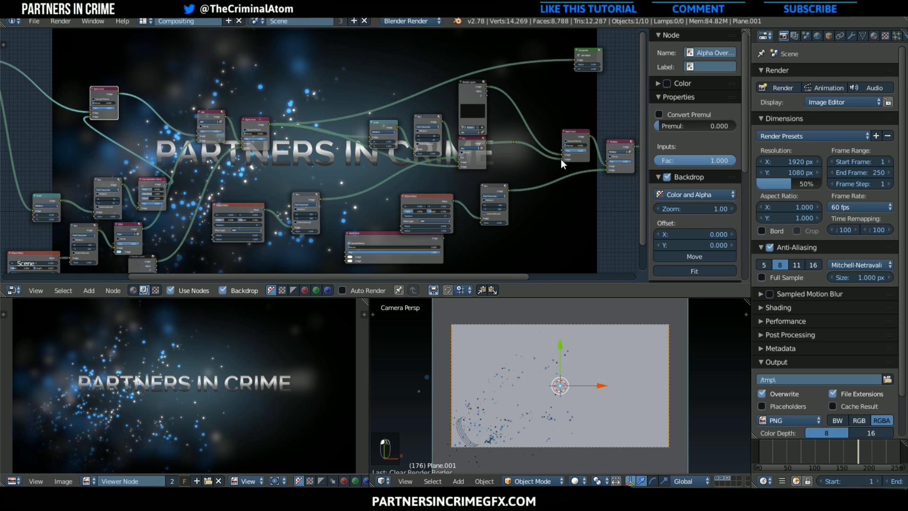
left_click_drag(562, 159, 606, 164)
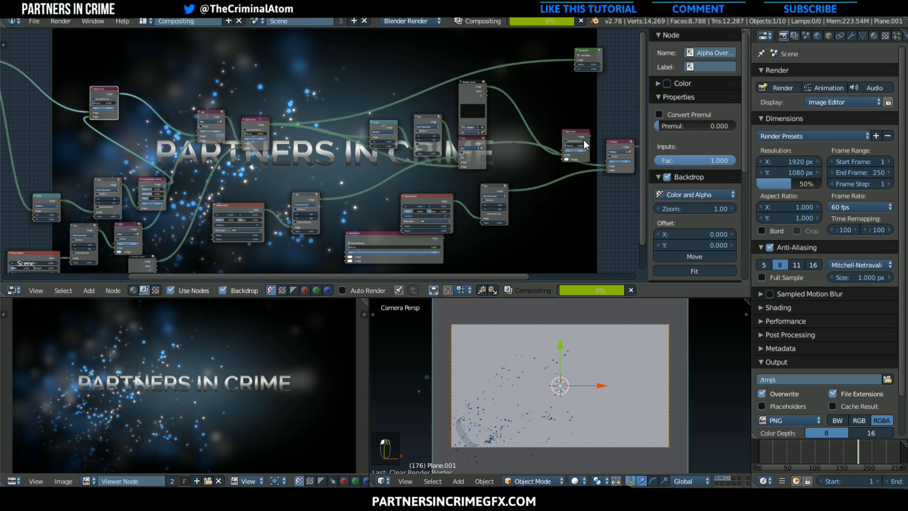
left_click_drag(579, 130, 250, 111)
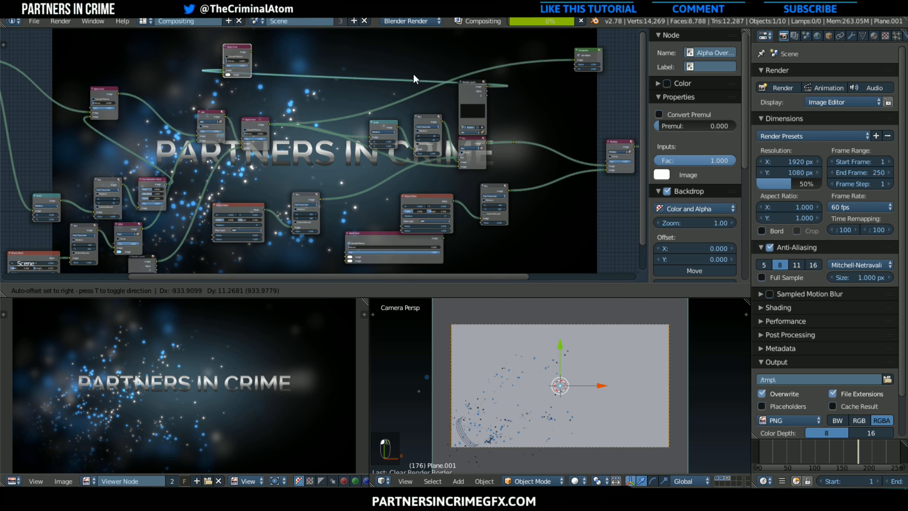
left_click_drag(471, 90, 165, 40)
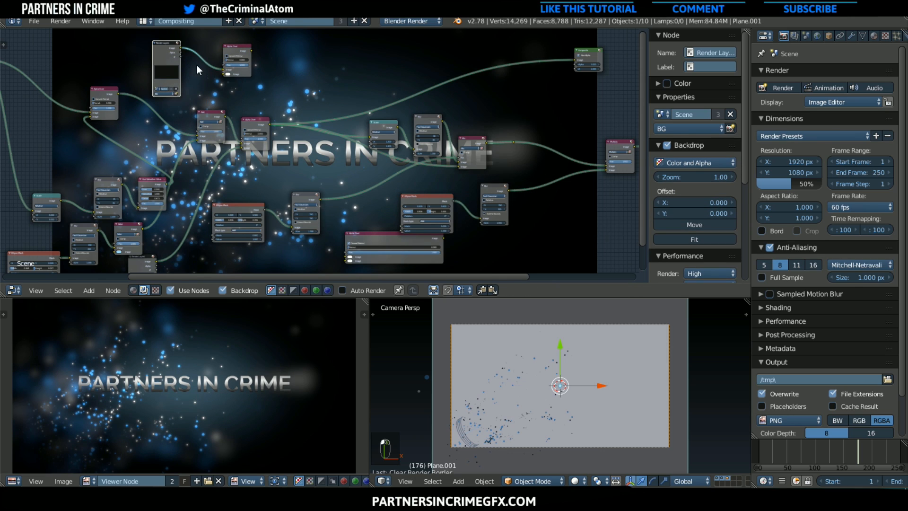
Space out the Add node and the text's Alpha Over to make room for the BG Alpha Over before them
left_click_drag(249, 119, 320, 138)
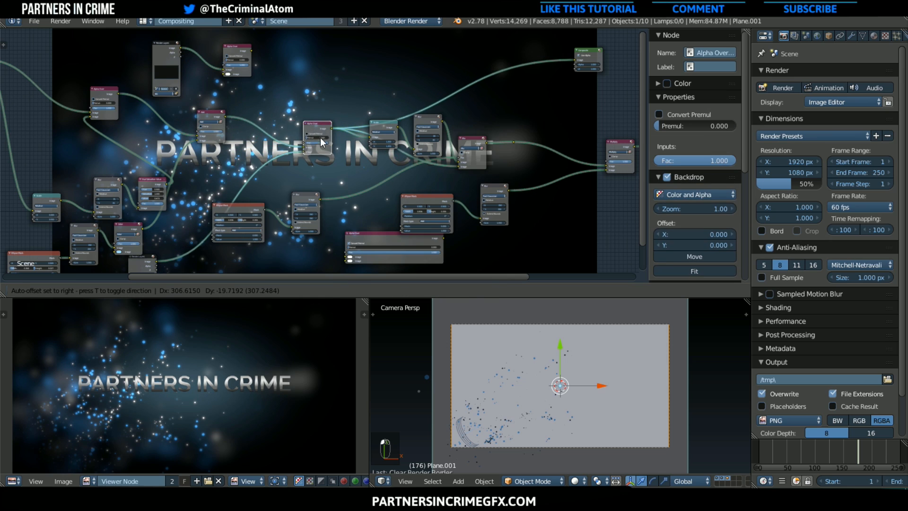
middle_click_drag(223, 83, 312, 62)
middle_click_drag(257, 167, 265, 177)
scroll(266, 177, "up", 2)
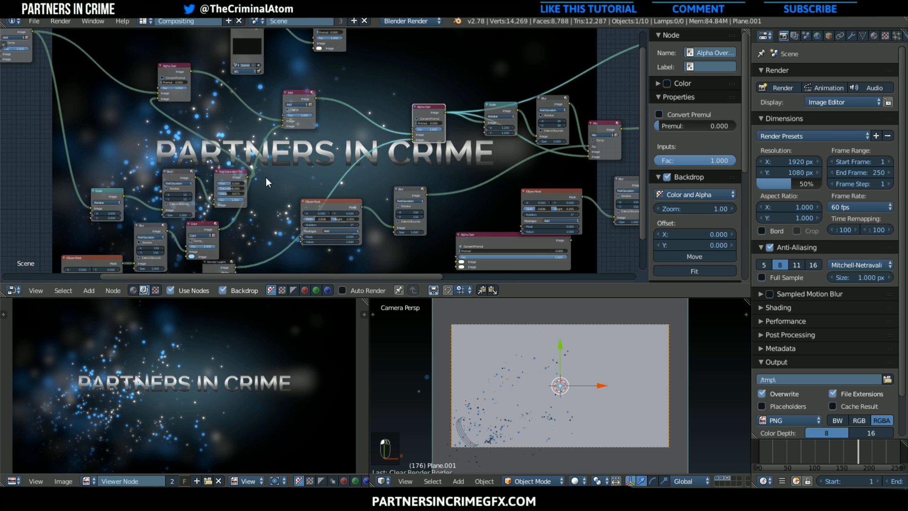
left_click_drag(283, 91, 363, 88)
middle_click_drag(336, 100, 390, 161)
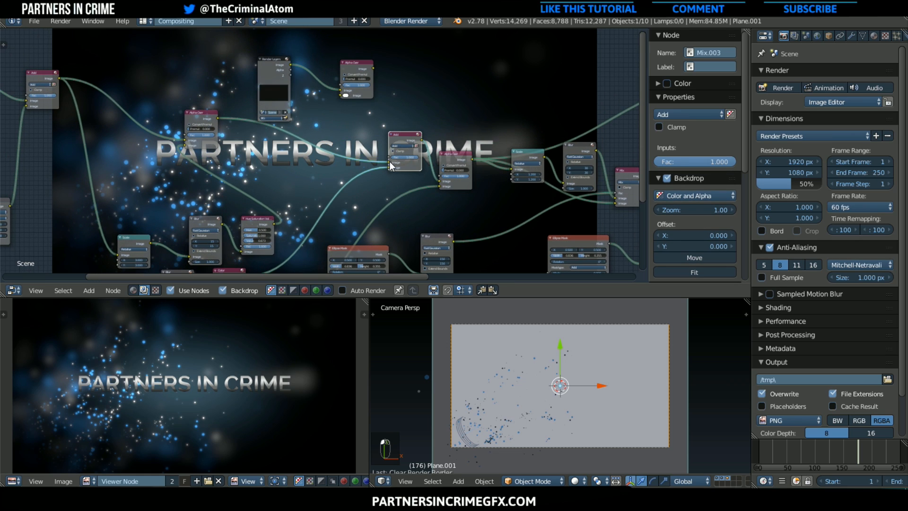
Link the first Alpha Over into the BG Alpha Over's second image input and the BG Alpha Over into the Add node's first image input
left_click_drag(385, 161, 342, 96)
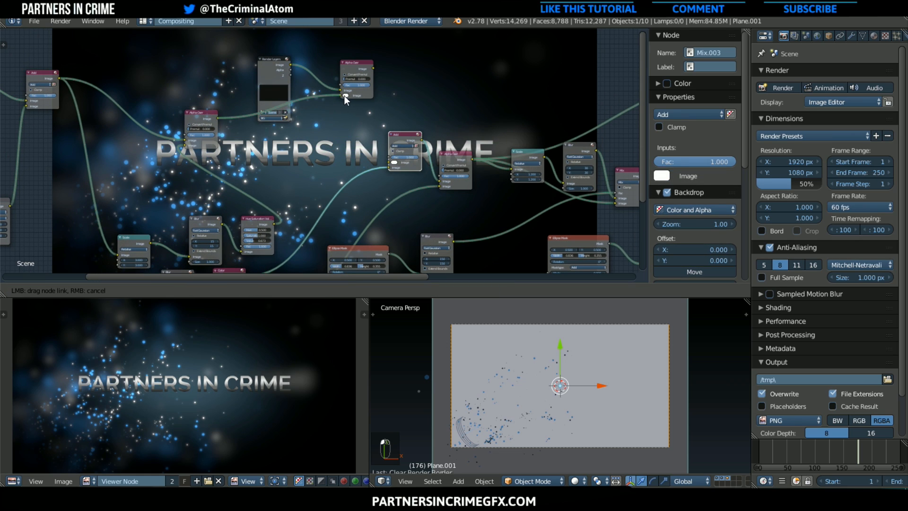
left_click_drag(374, 68, 391, 163)
mouse_move(390, 164)
middle_mouse_down()
mouse_move(227, 130)
mouse_move(329, 134)
mouse_move(319, 241)
mouse_move(314, 50)
mouse_move(312, 72)
mouse_move(384, 174)
middle_mouse_up()
scroll(227, 130, "down", 1)
scroll(330, 134, "up", 1)
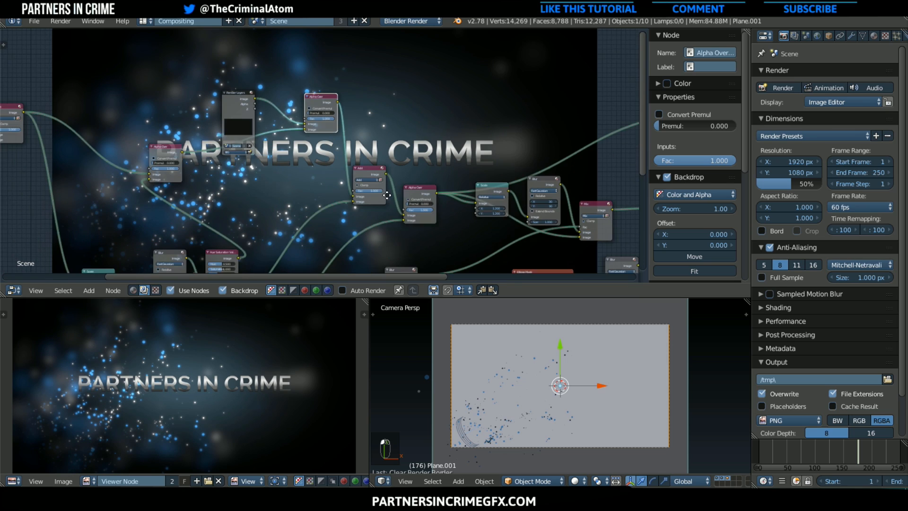
scroll(382, 174, "up", 3)
middle_click_drag(280, 162, 345, 188)
left_click_drag(286, 109, 199, 77)
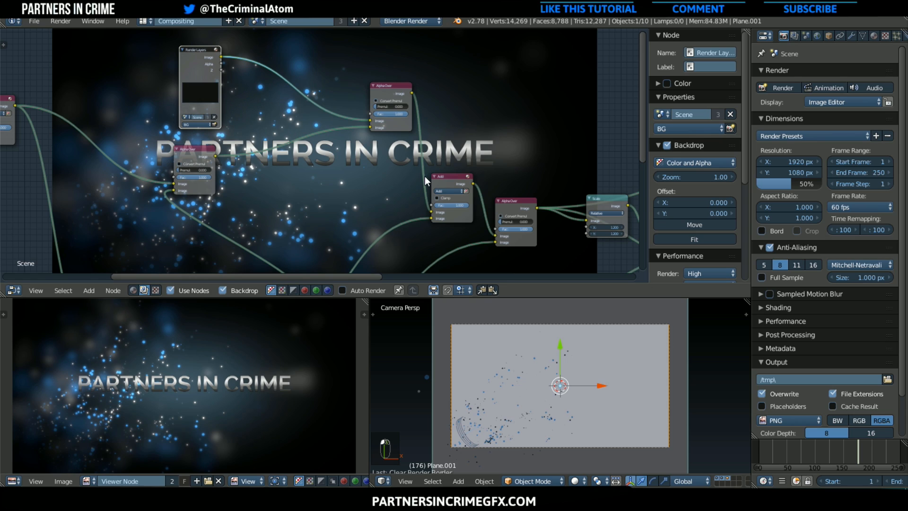
Try the Lighten blend mode on the Add node that mixes the glow over the background
left_click(450, 191)
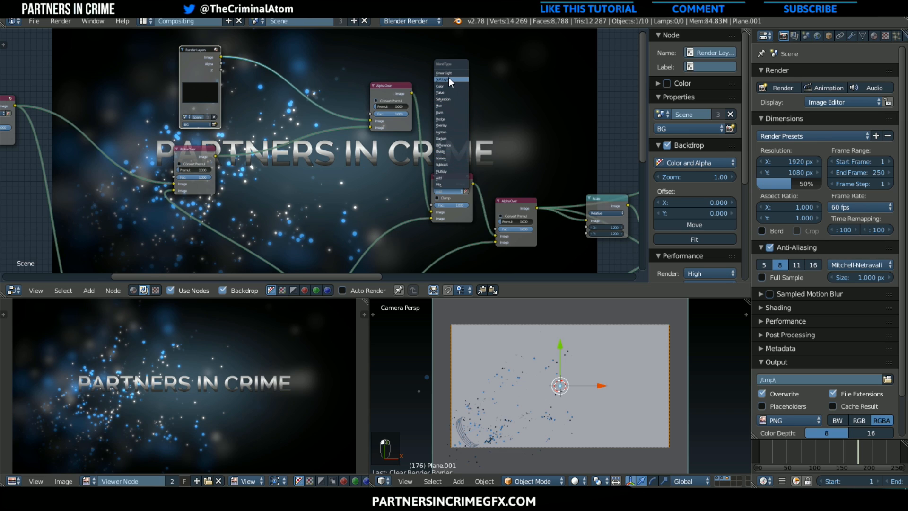
left_click(450, 133)
middle_click_drag(473, 164, 215, 217)
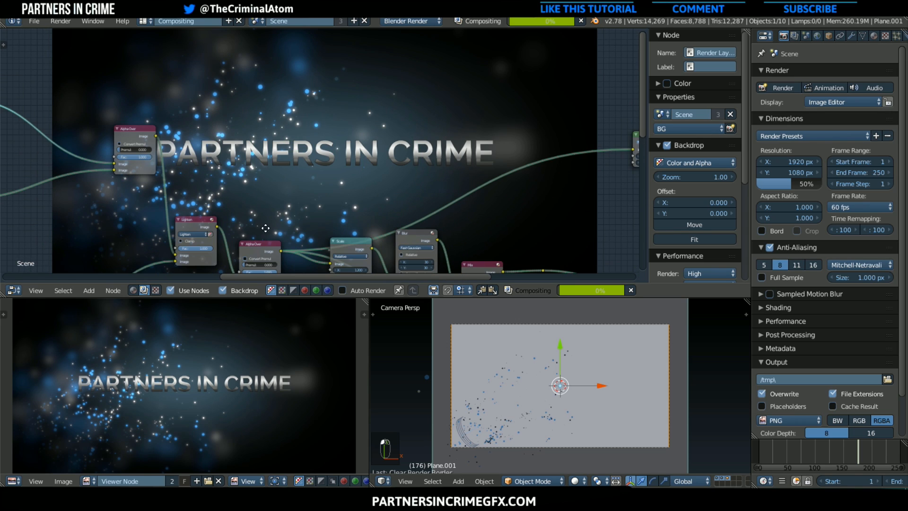
middle_click_drag(266, 229, 295, 124)
scroll(277, 341, "down", 1)
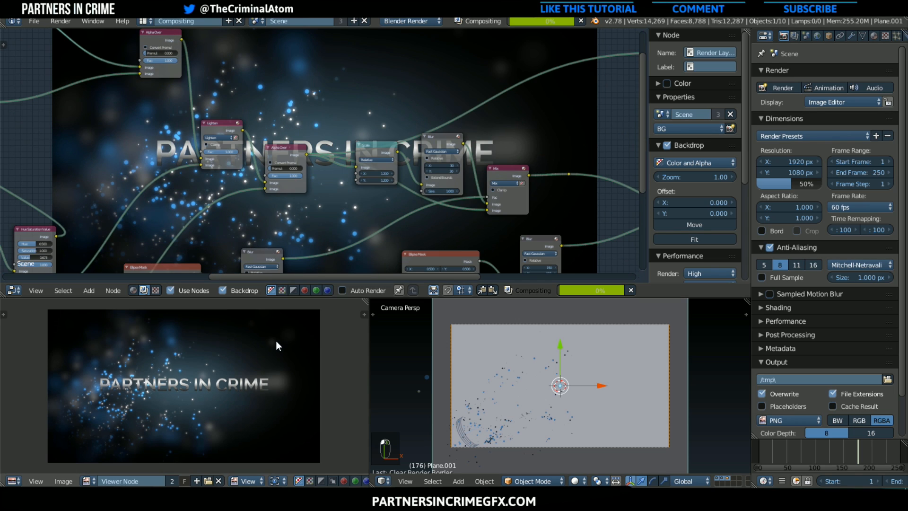
middle_click_drag(245, 214, 314, 257)
scroll(308, 225, "up", 4)
Set the glow mixing node's blend mode to Screen with a factor of 0.464
left_click(286, 179)
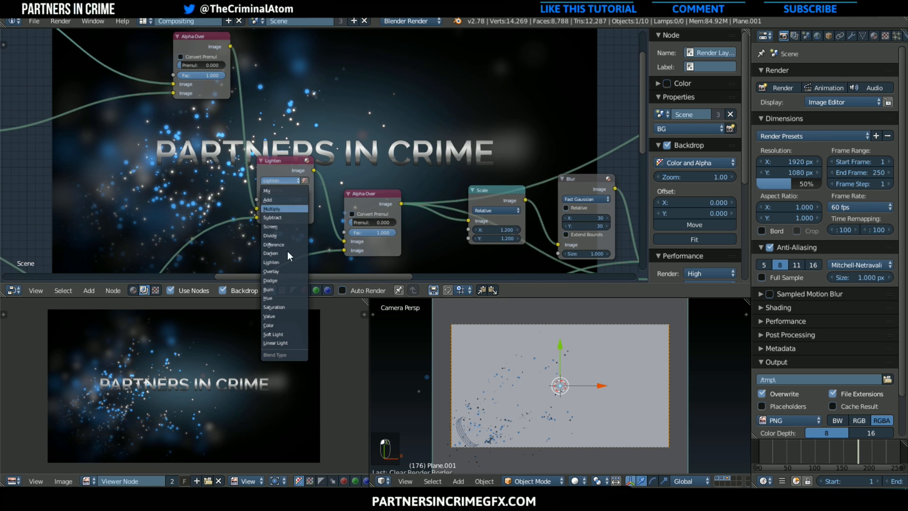
left_click(280, 227)
left_click_drag(289, 201, 265, 201)
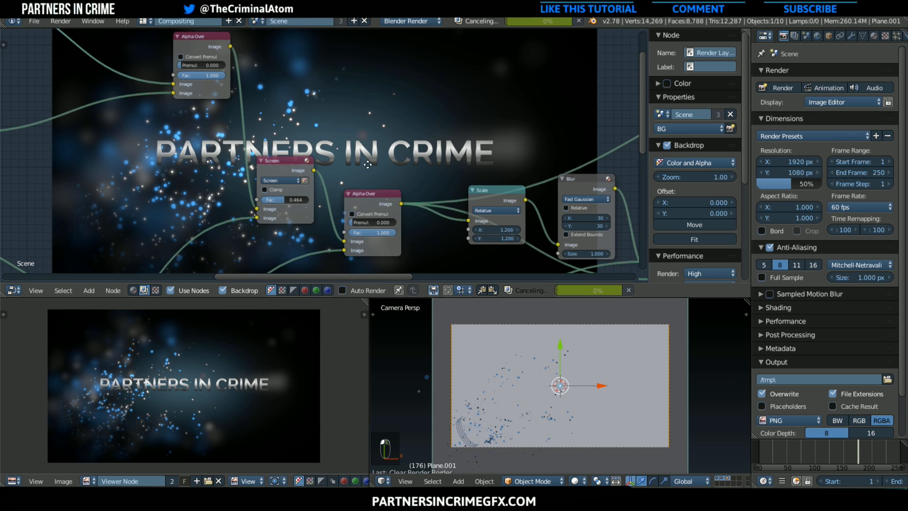
middle_click_drag(353, 169, 165, 234)
scroll(293, 205, "down", 3)
scroll(312, 203, "down", 4)
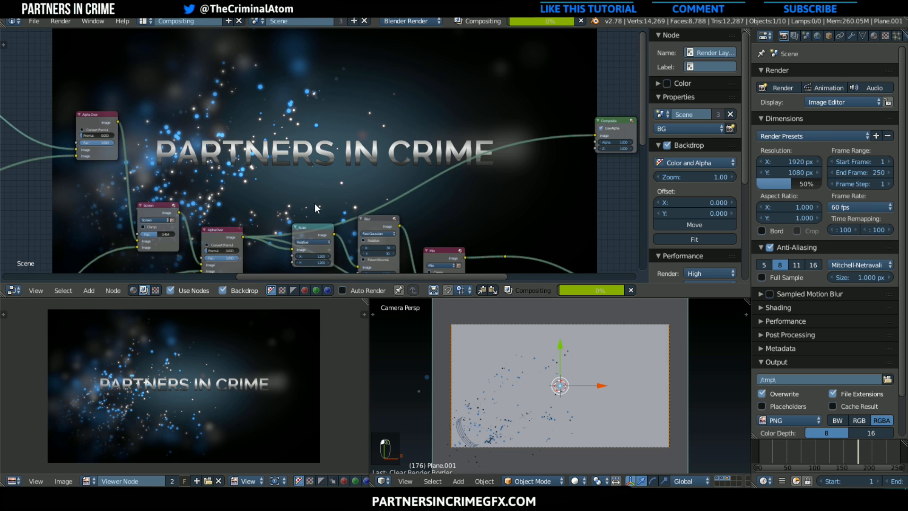
middle_click_drag(343, 206, 429, 96)
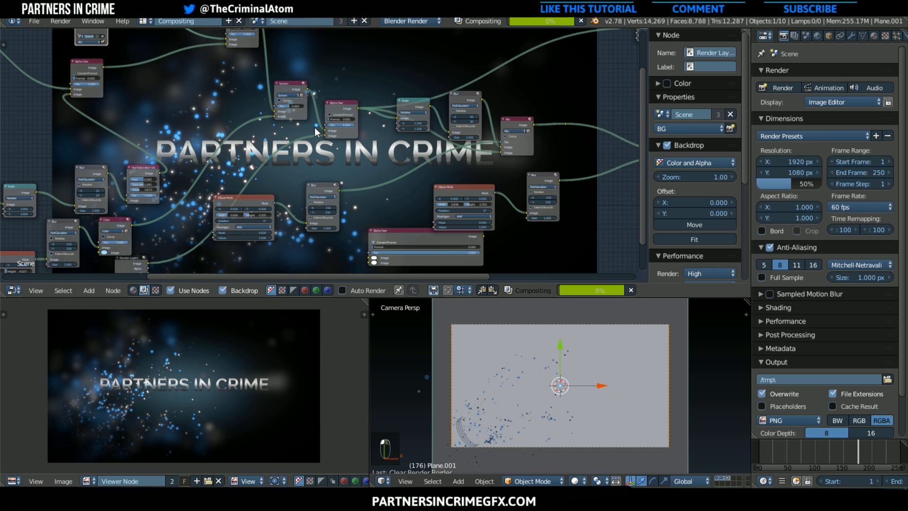
Move the Screen node beneath the BG Alpha Over and set its factor to 0.01
middle_click_drag(293, 115, 359, 159)
left_click_drag(343, 133, 290, 106)
middle_click_drag(327, 153, 349, 188)
scroll(359, 181, "up", 2)
left_click(305, 159)
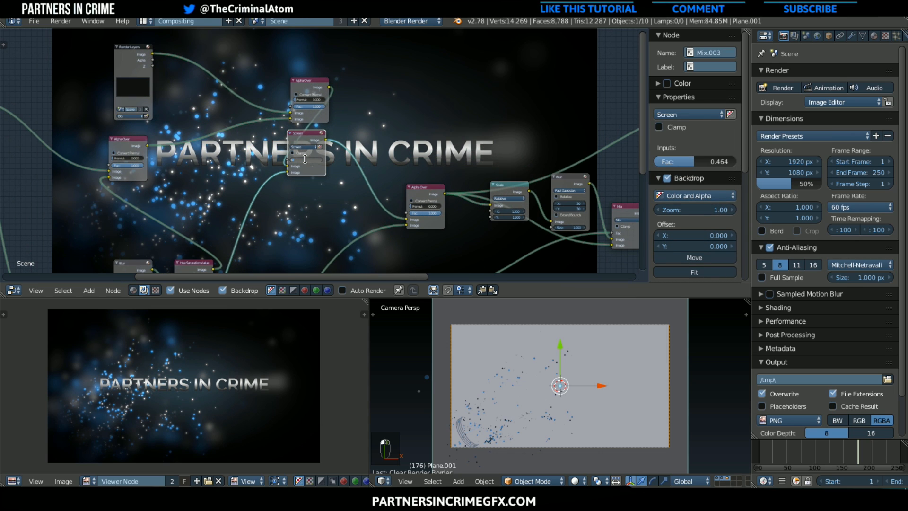
type("0.01")
key("Return")
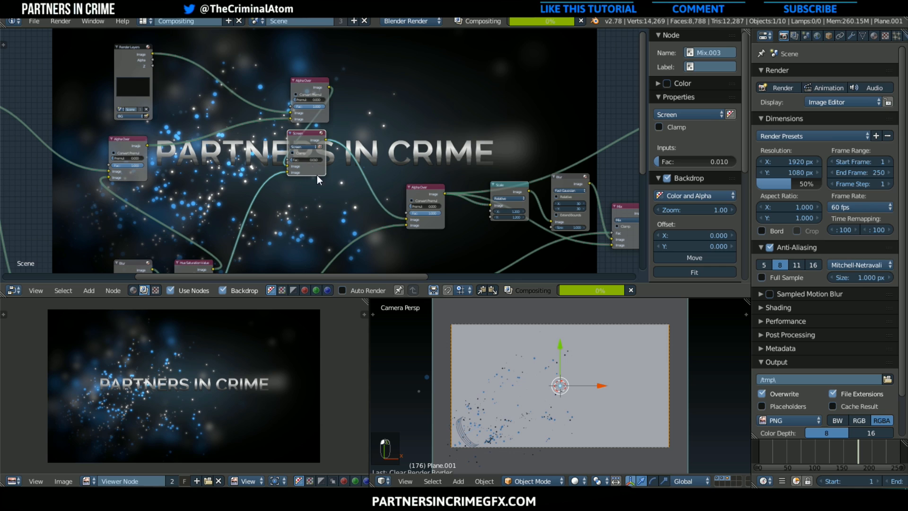
Reduce the vignette Multiply node's factor to about 0.41
middle_click_drag(317, 175, 385, 254)
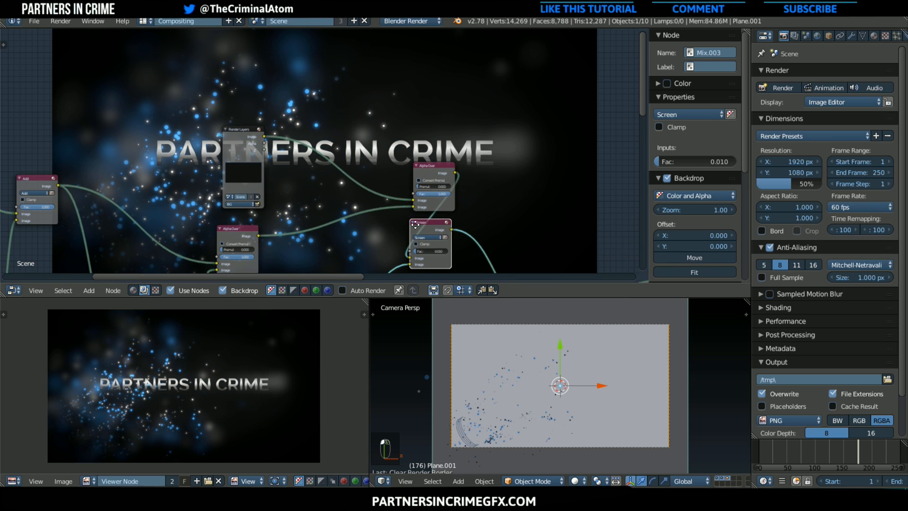
middle_click_drag(416, 225, 351, 148)
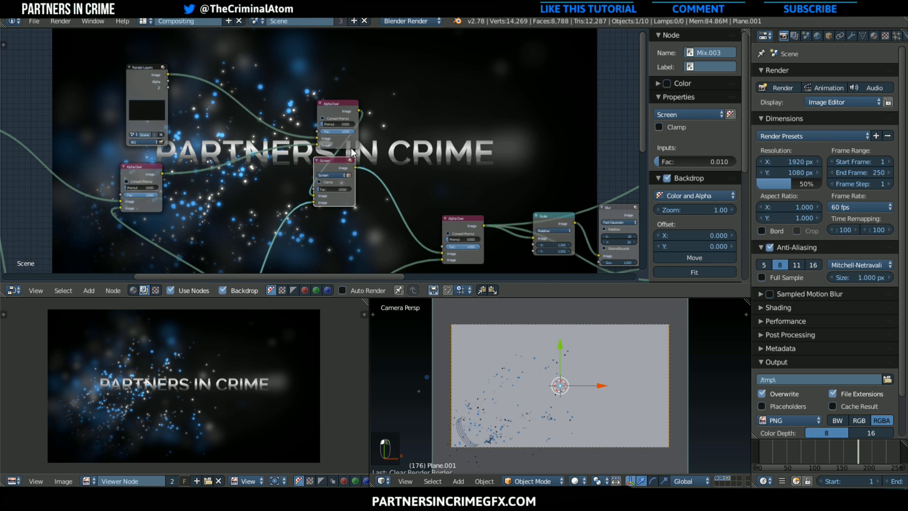
scroll(336, 245, "down", 2)
middle_click_drag(484, 202, 296, 37)
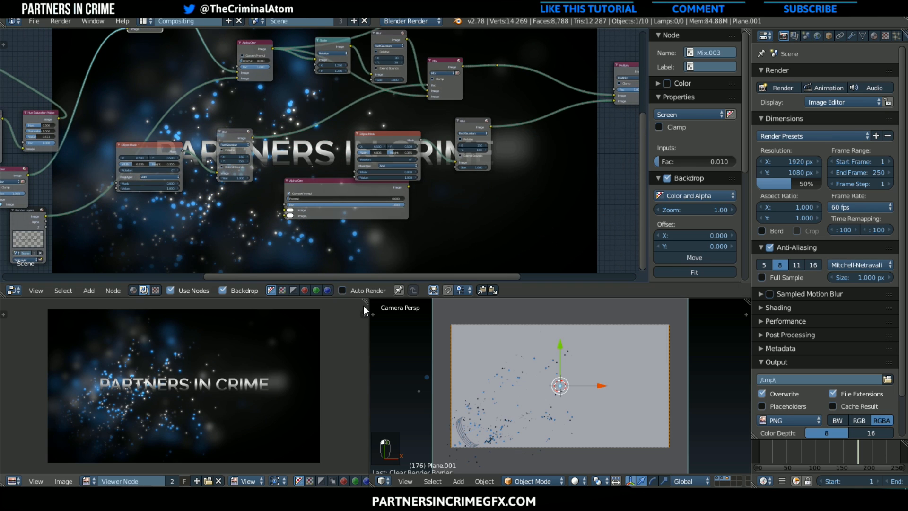
scroll(379, 249, "up", 1)
scroll(388, 134, "up", 1)
middle_click_drag(409, 134, 292, 174)
middle_click_drag(376, 168, 329, 163)
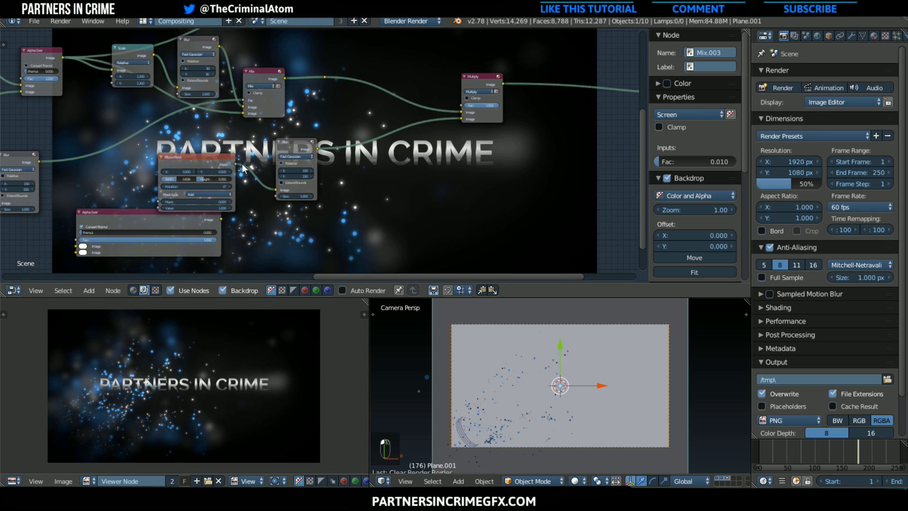
left_click_drag(493, 105, 475, 106)
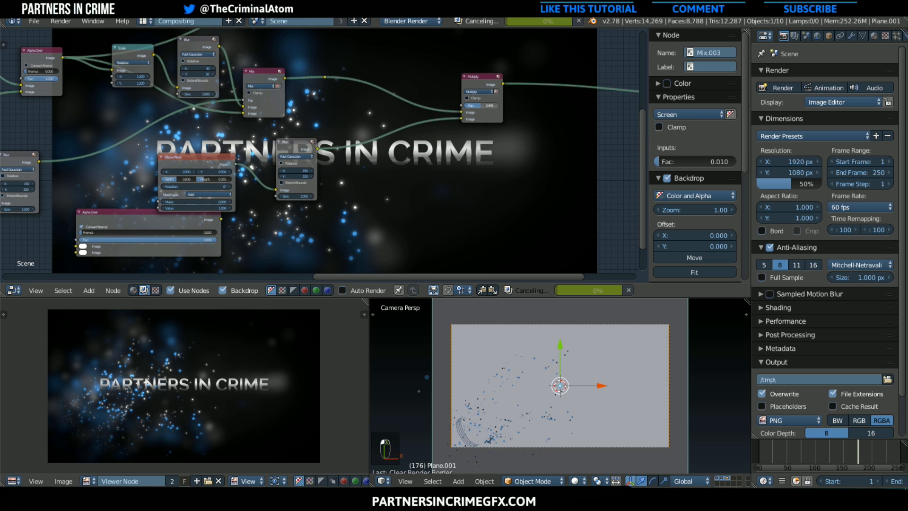
Enlarge the vignette's Ellipse Mask to width 0.945 and height 0.464
left_click(218, 158)
left_click_drag(186, 178, 220, 180)
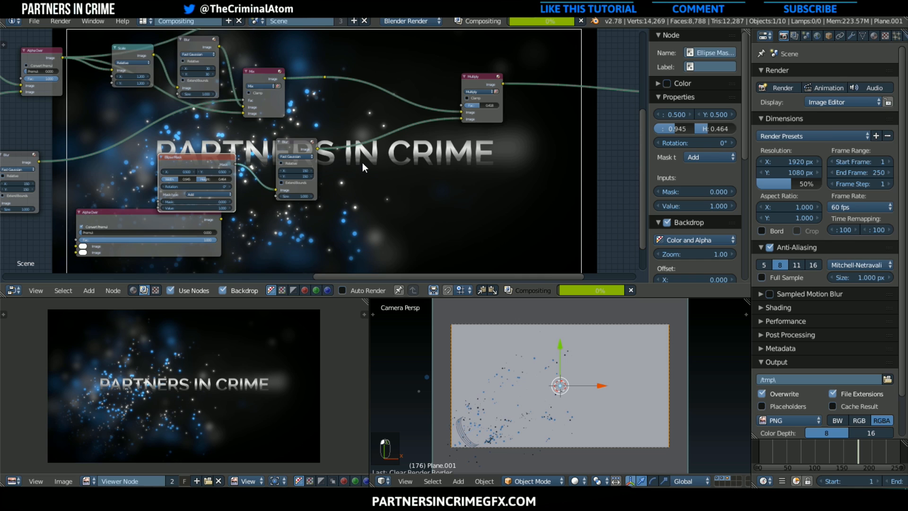
scroll(359, 166, "down", 2)
middle_click_drag(367, 216, 436, 27)
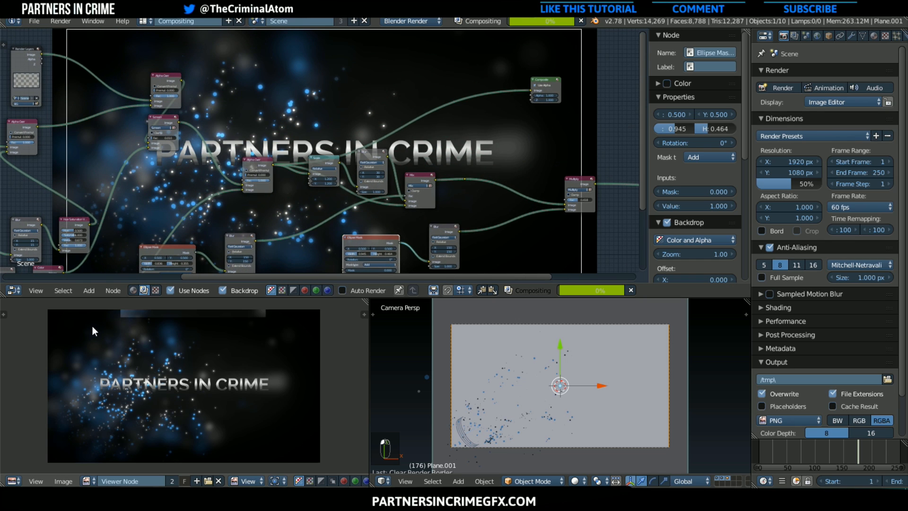
Raise the vignette Multiply node's factor slightly
scroll(461, 211, "up", 1)
scroll(471, 211, "down", 1)
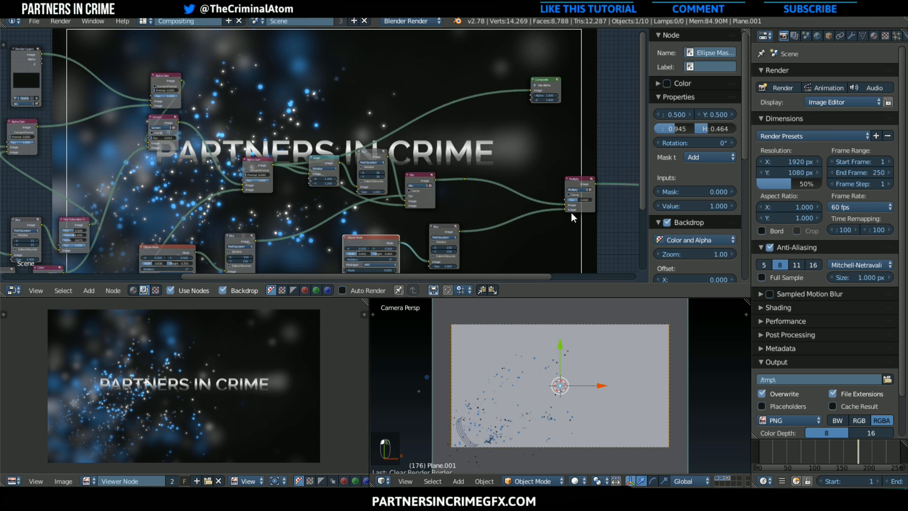
left_click_drag(575, 199, 585, 198)
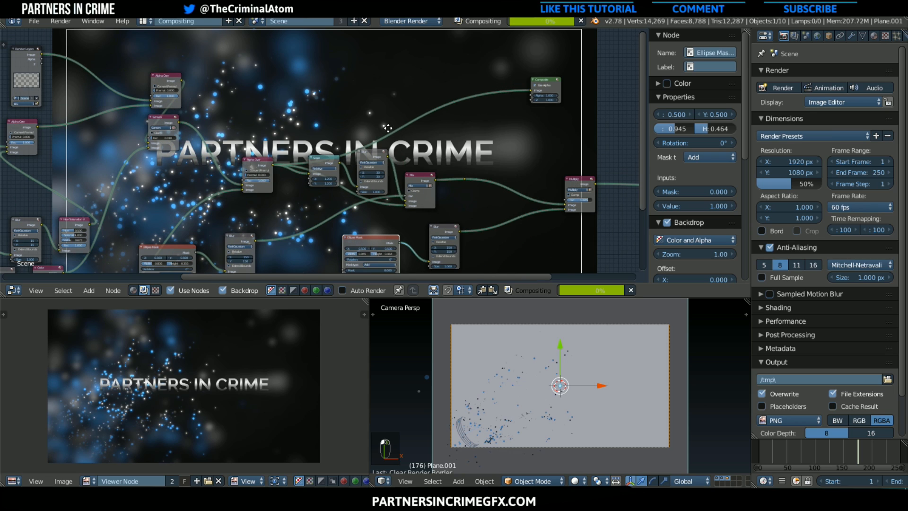
middle_click_drag(436, 77, 389, 148)
scroll(419, 169, "down", 3)
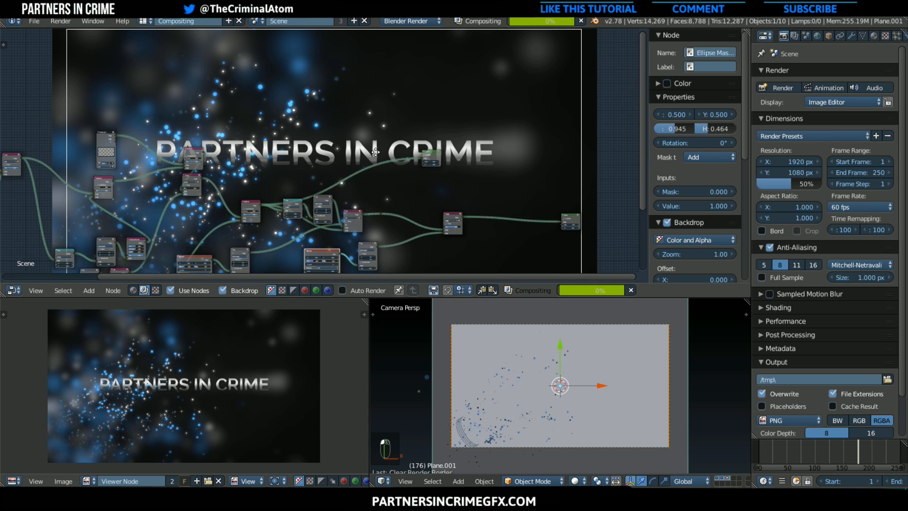
middle_click_drag(409, 176, 292, 124)
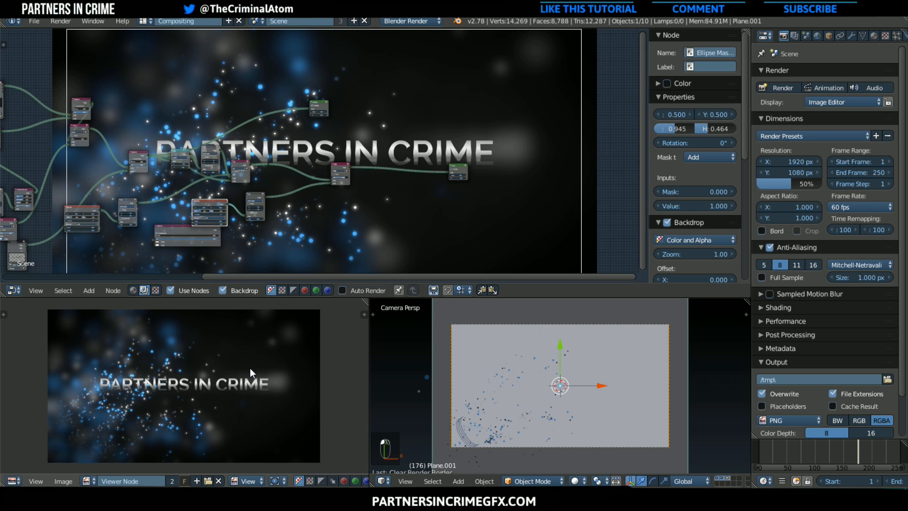
Switch to the Default screen layout and display the Viewer Node image in its image editor
left_click(149, 22)
left_click(172, 70)
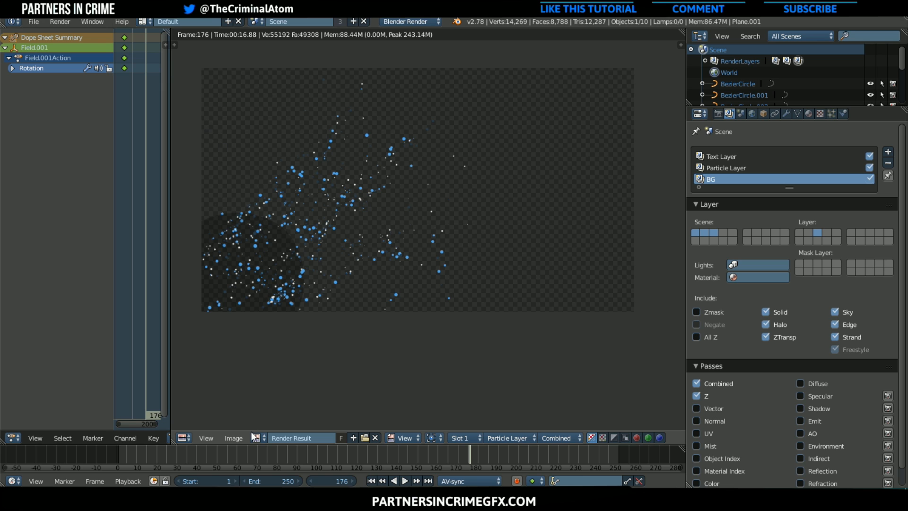
left_click(261, 438)
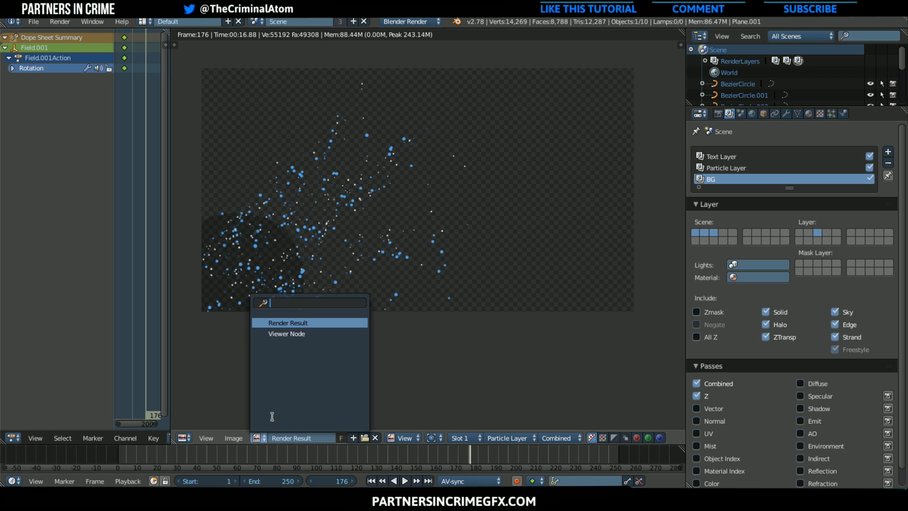
left_click(291, 333)
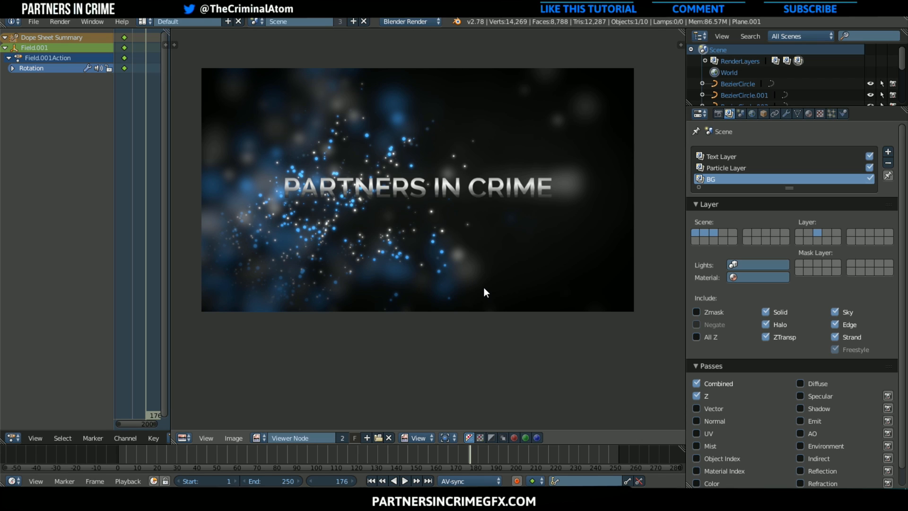
scroll(484, 287, "up", 1)
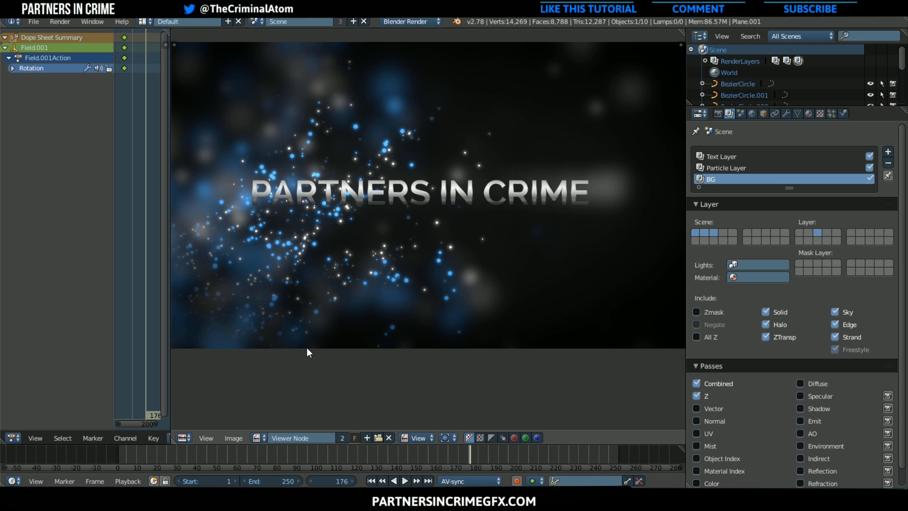
Change the image editor to a 3D View in Solid shading and show only the third scene layer, containing the background plane
left_click(184, 438)
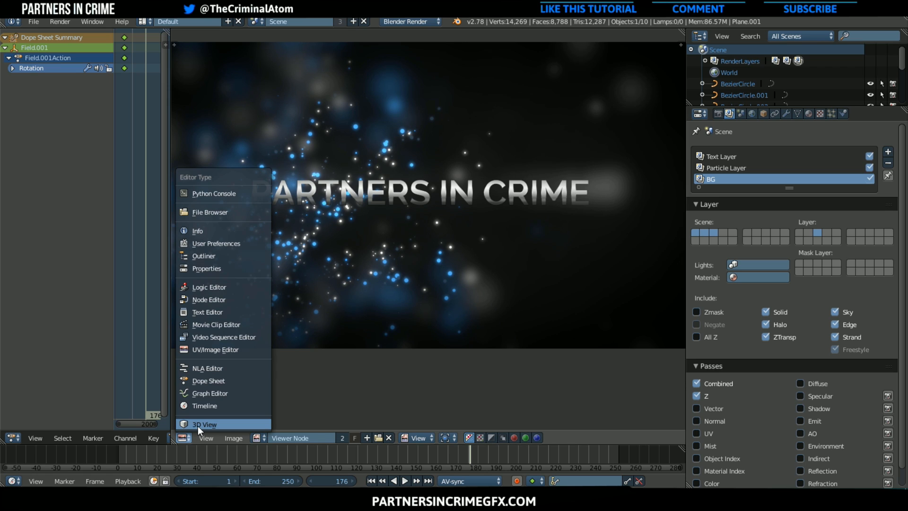
left_click(198, 426)
left_click(377, 437)
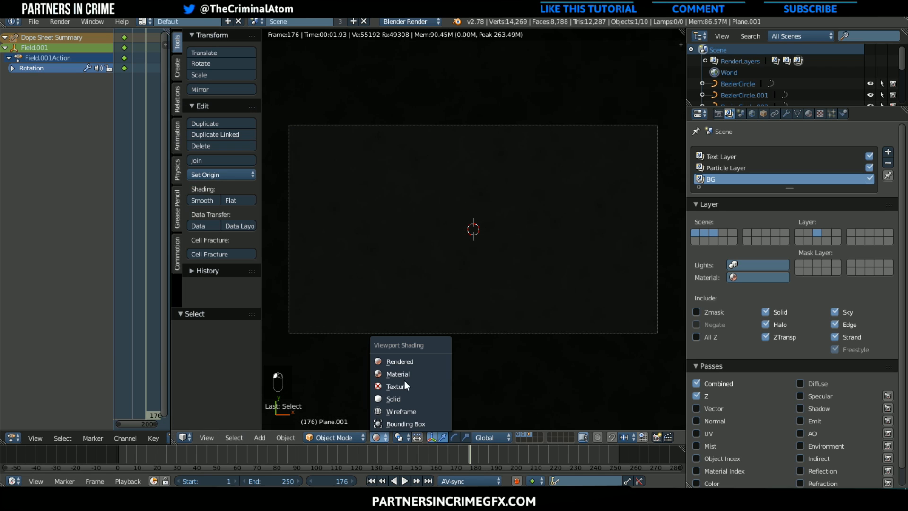
left_click(403, 399)
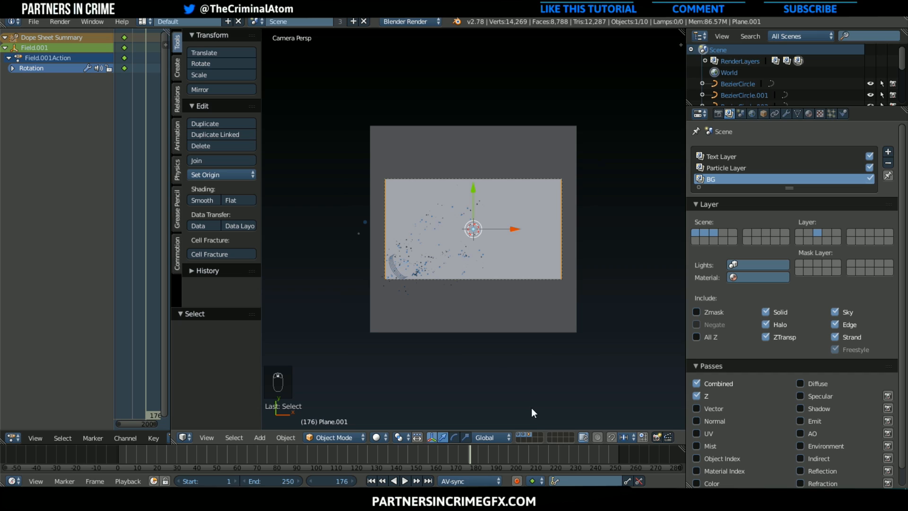
left_click(530, 436)
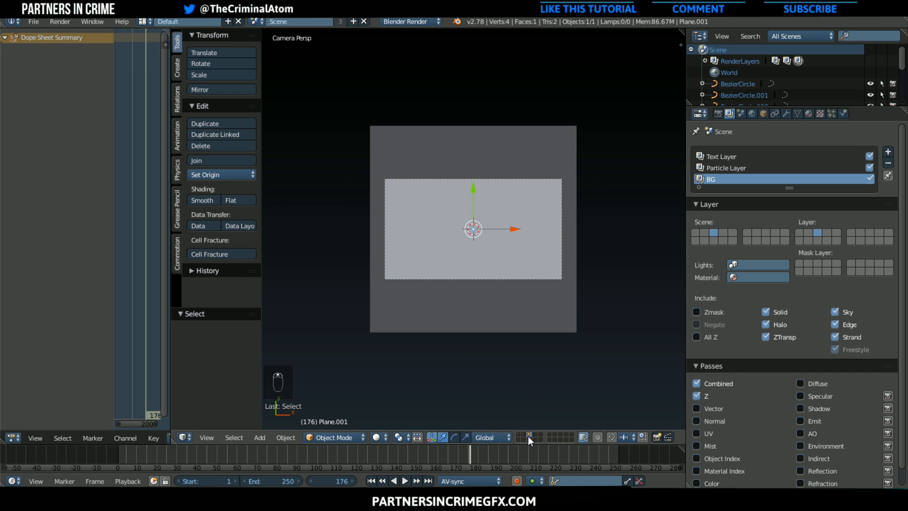
Rename the background plane's material to BG and give it a fake user
left_click(808, 113)
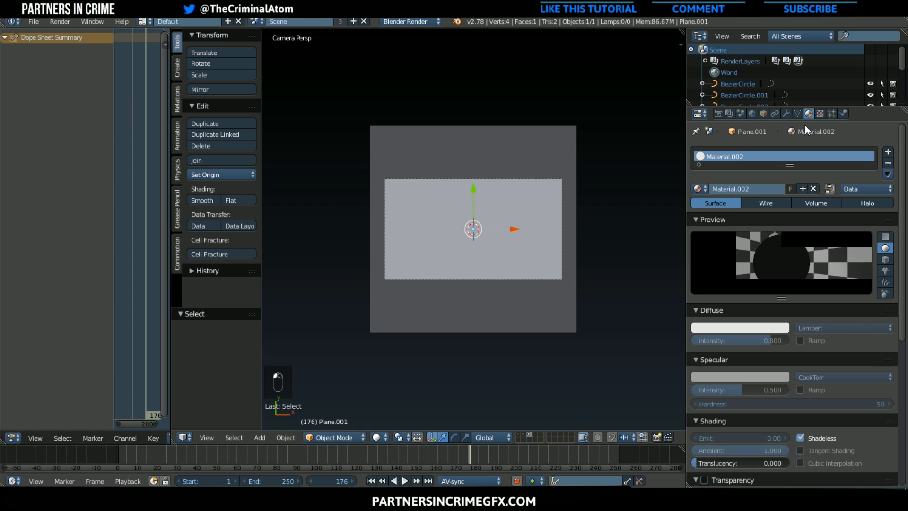
left_click(763, 190)
type("BG")
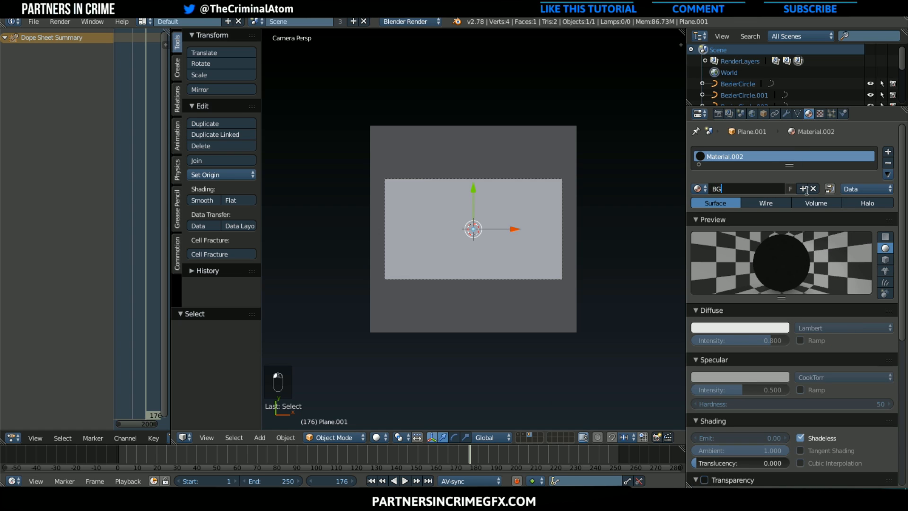
key("Return")
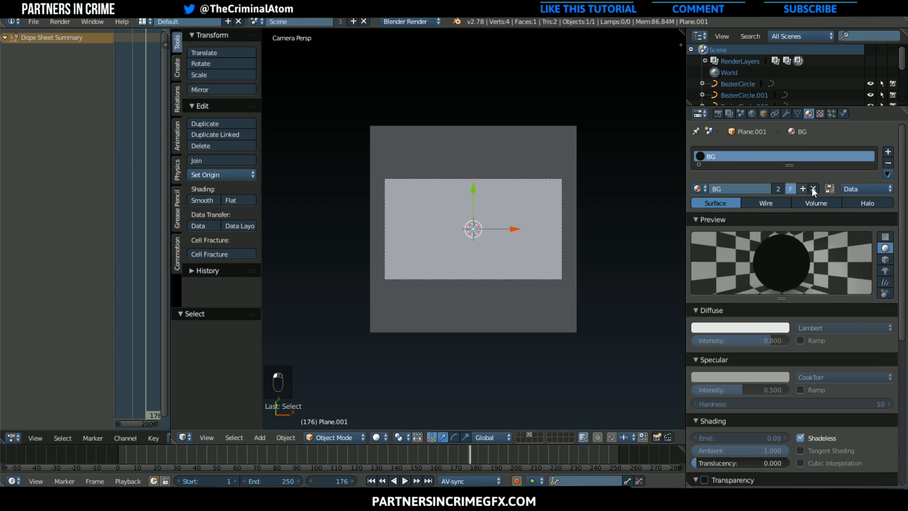
Unlink the BG material from the background plane and create a new material in its slot
left_click(814, 189)
scroll(621, 254, "up", 2)
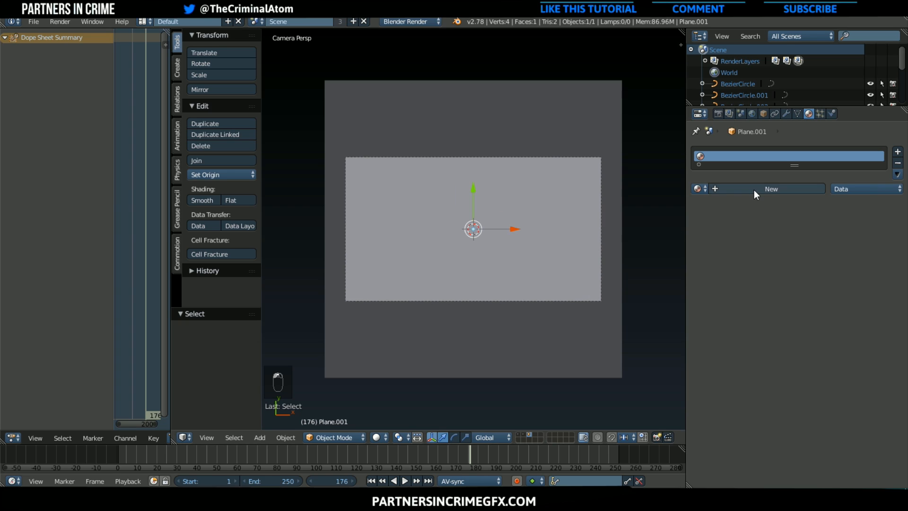
left_click(754, 189)
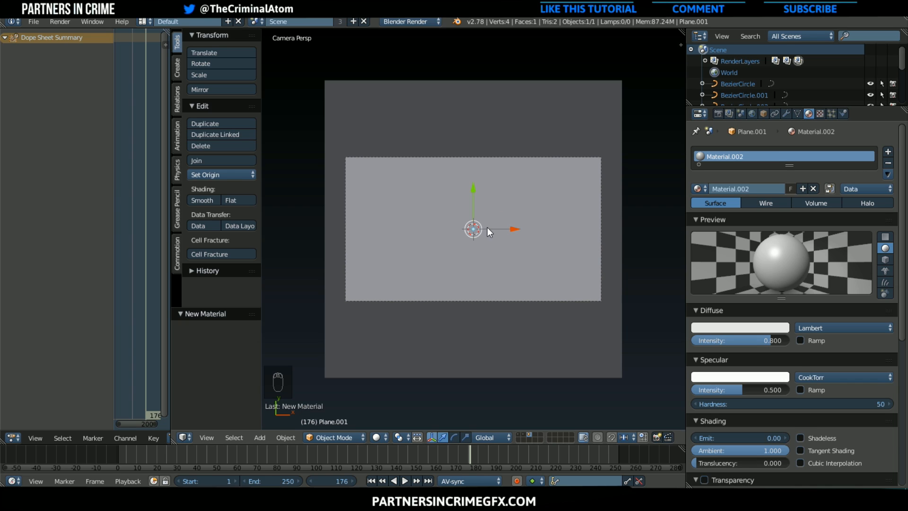
Add a Point lamp at the centre of the background plane
key("shift+a")
mouse_move(499, 386)
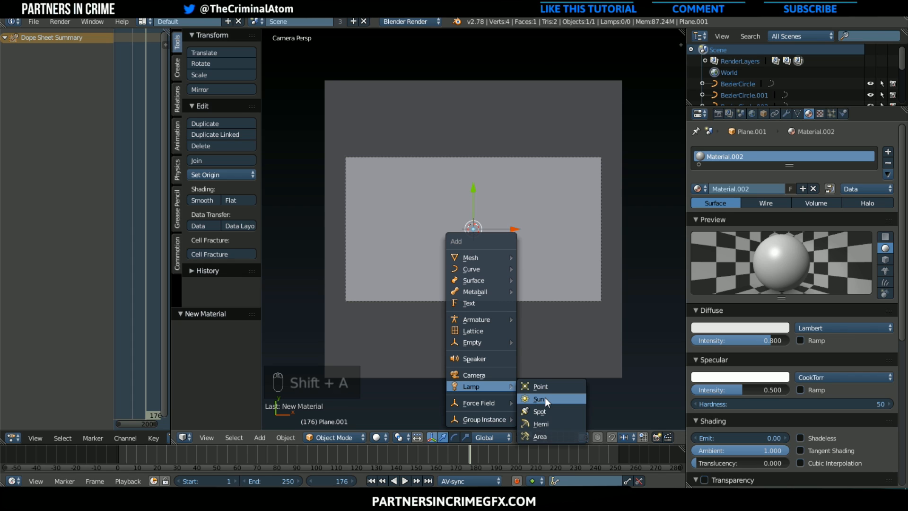
left_click(547, 384)
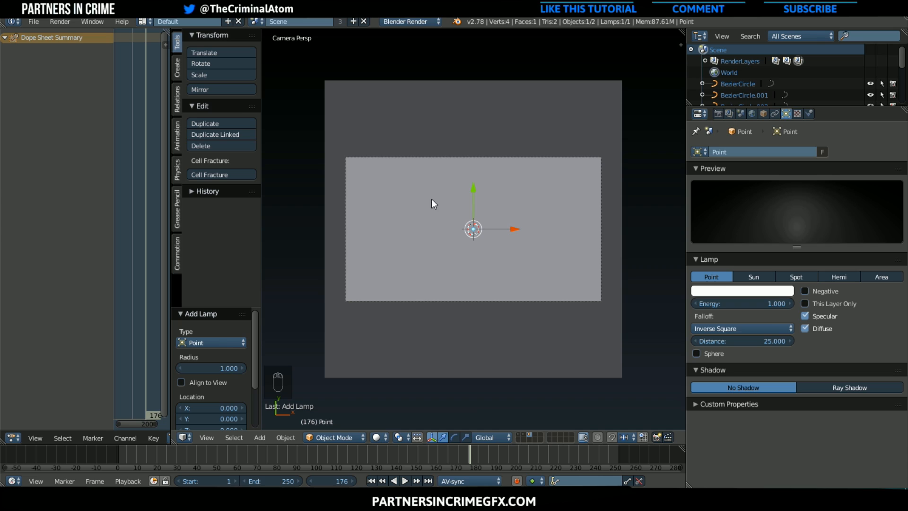
Define a render border around the central part of the camera view and set the viewport shading to Rendered
key("shift+b")
left_click_drag(392, 189, 422, 216)
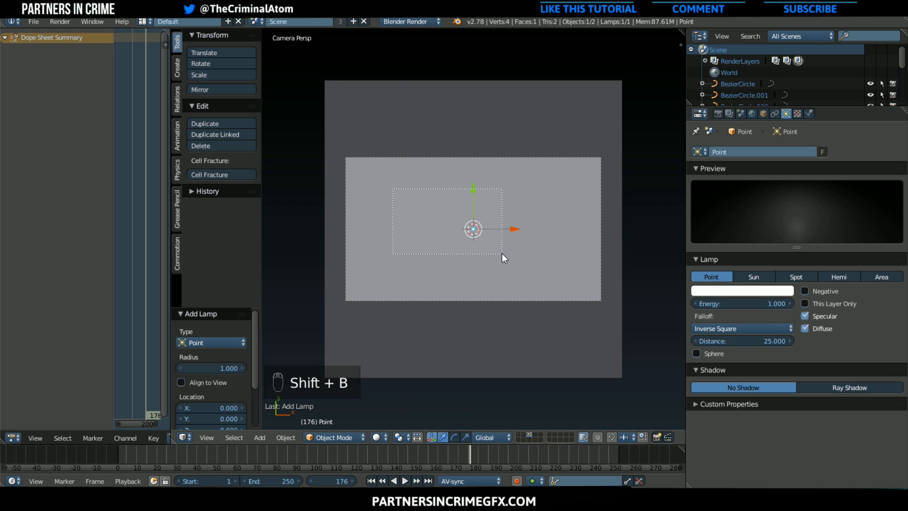
left_click_drag(501, 254, 502, 253)
left_click(378, 437)
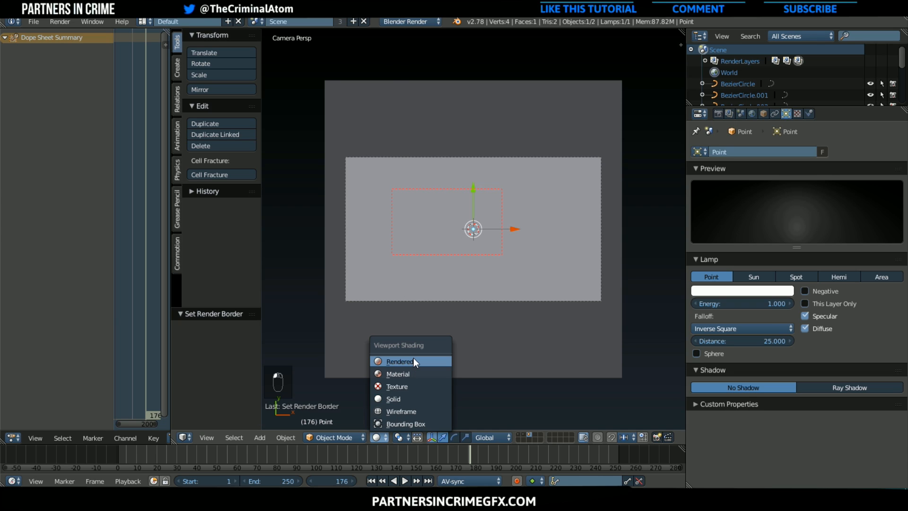
left_click(413, 357)
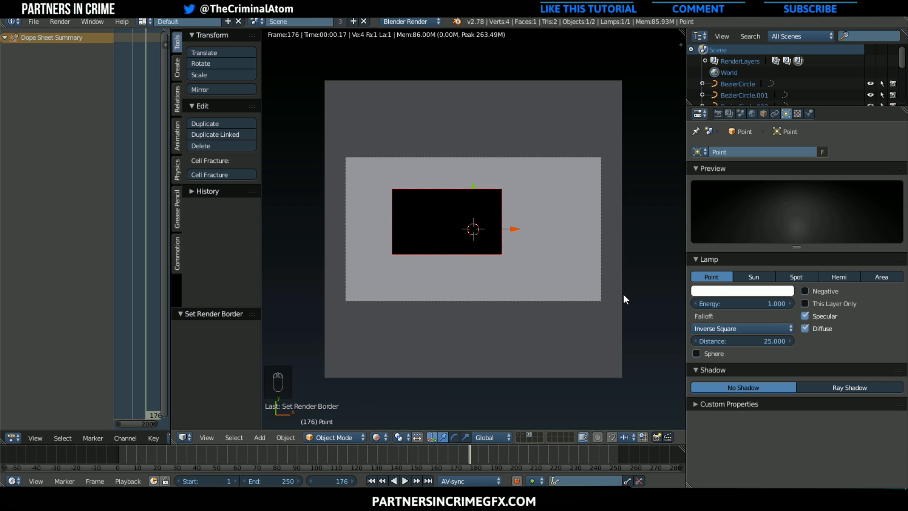
Set the point lamp's energy to 1.610 and move the lamp about 15.28 along the global Z axis
left_click_drag(734, 305, 764, 305)
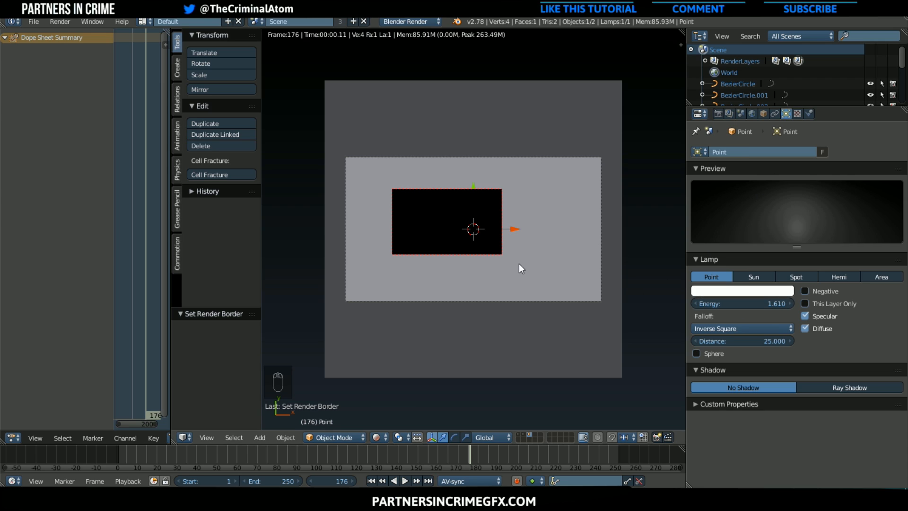
key("g")
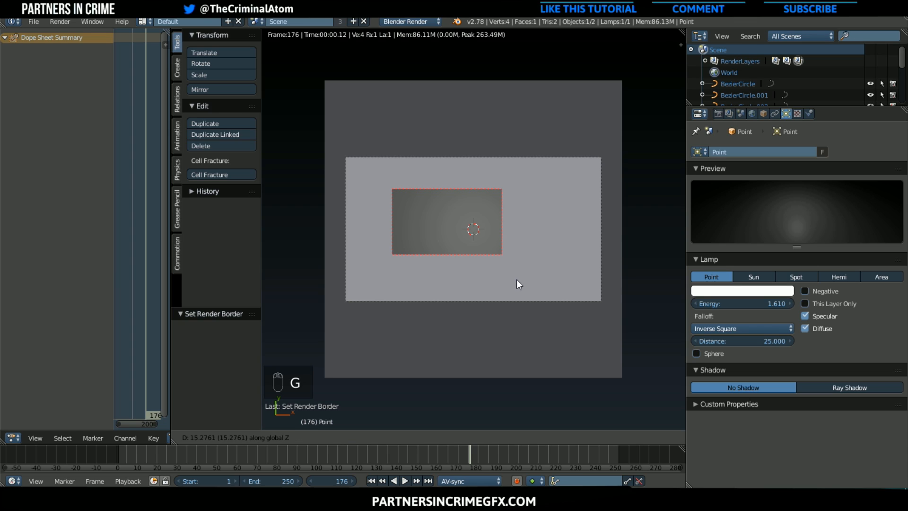
left_click(517, 284)
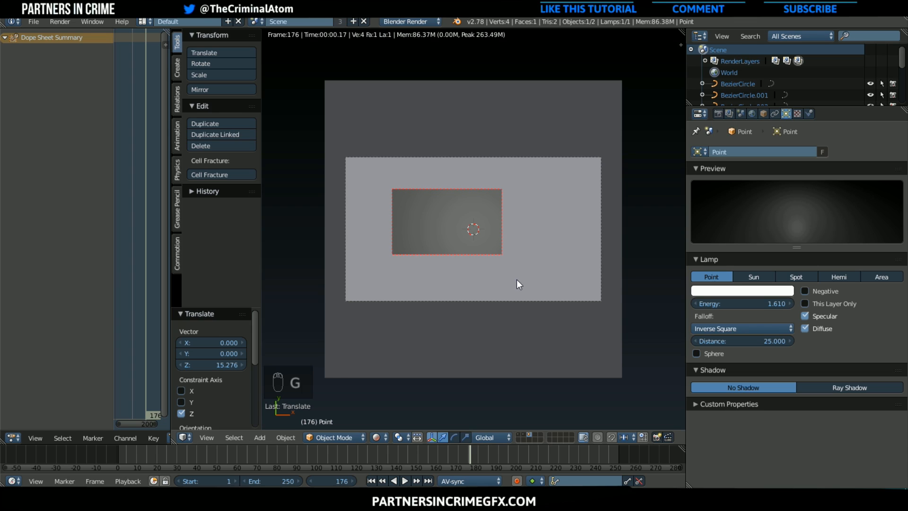
Add a new texture to the point lamp and set its type to Clouds
left_click(796, 113)
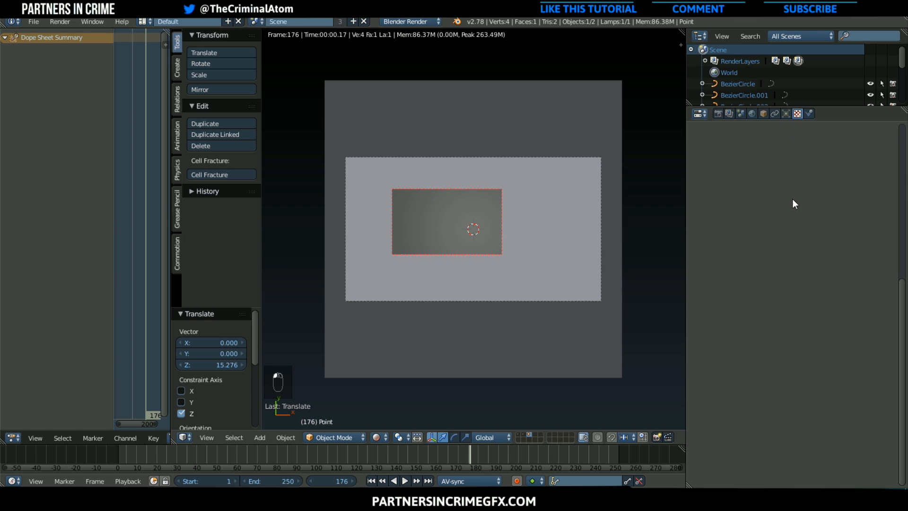
scroll(790, 227, "down", 2)
left_click(779, 203)
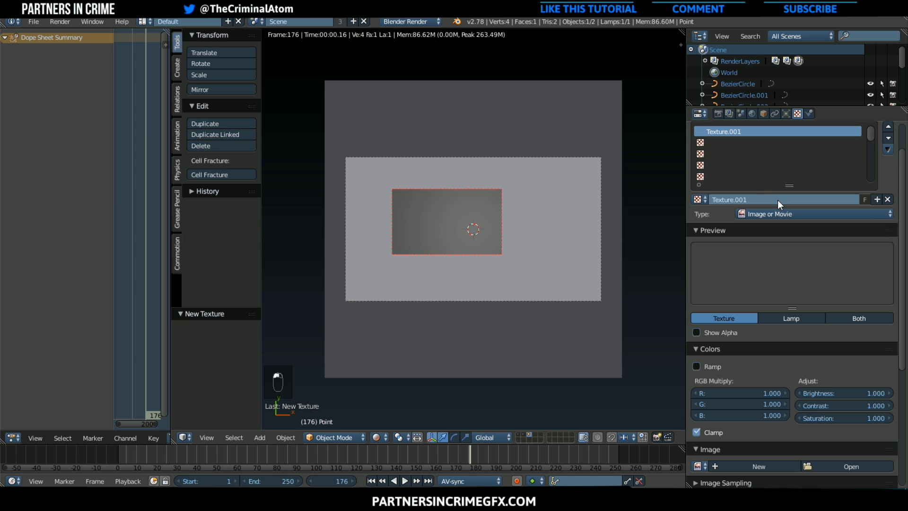
left_click(794, 214)
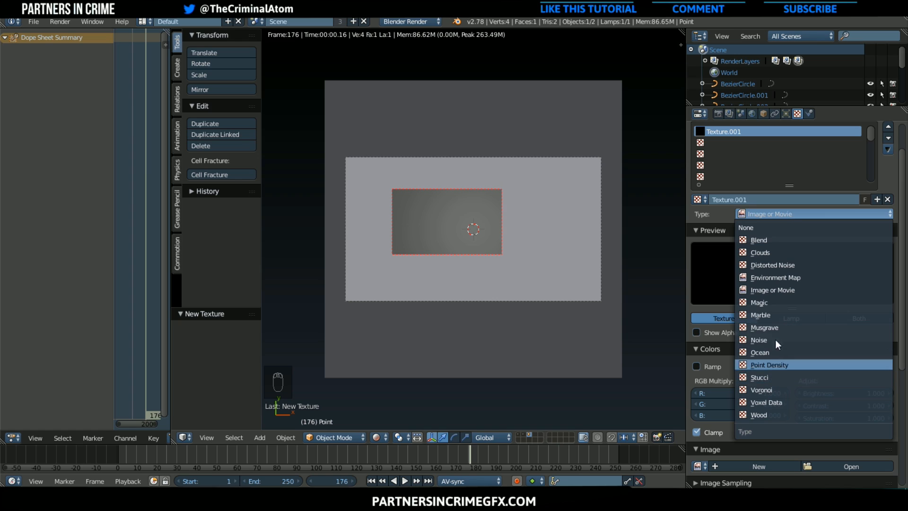
left_click(771, 251)
scroll(810, 407, "down", 2)
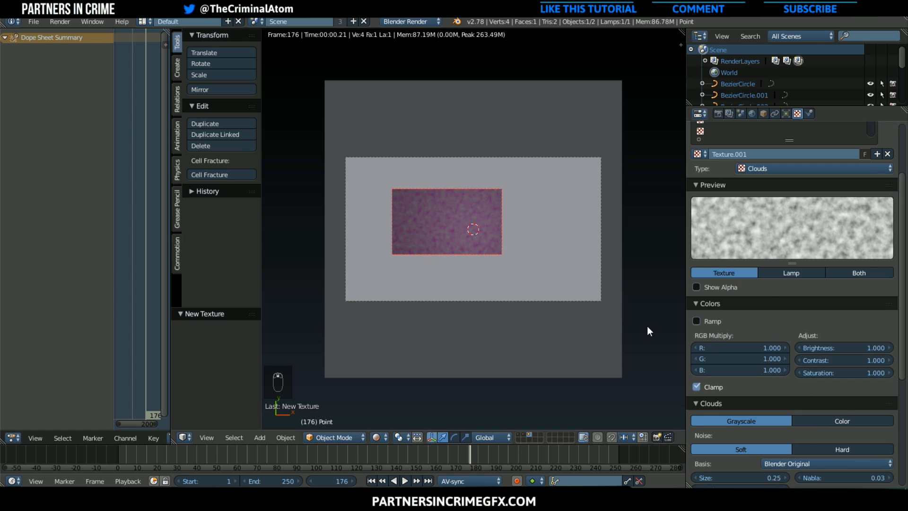
Set the Clouds texture's noise depth to 24 and enable its color ramp
scroll(490, 283, "up", 3)
scroll(488, 277, "up", 2)
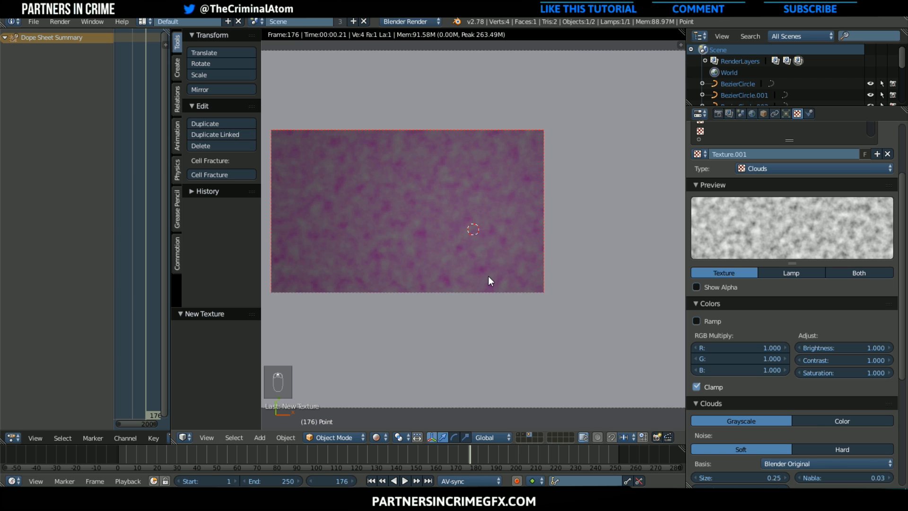
scroll(488, 276, "up", 1)
scroll(495, 247, "down", 1)
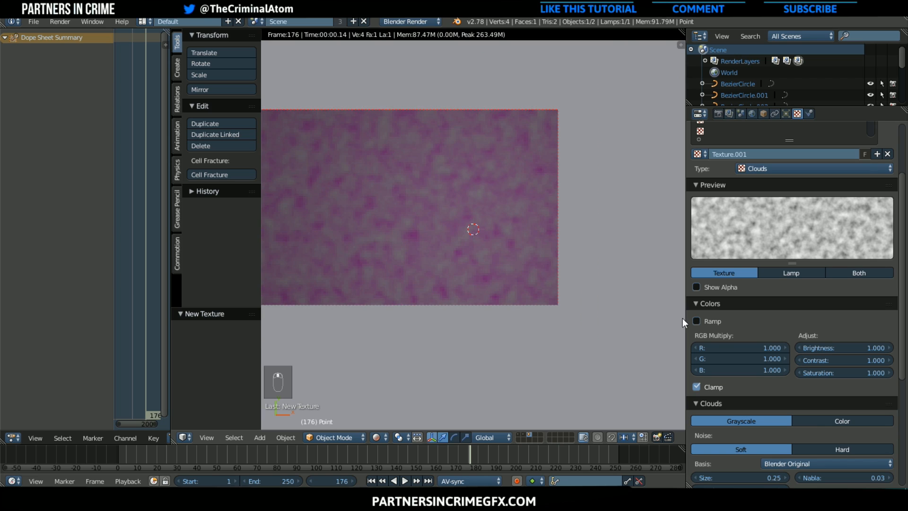
scroll(813, 403, "down", 4)
left_click(752, 400)
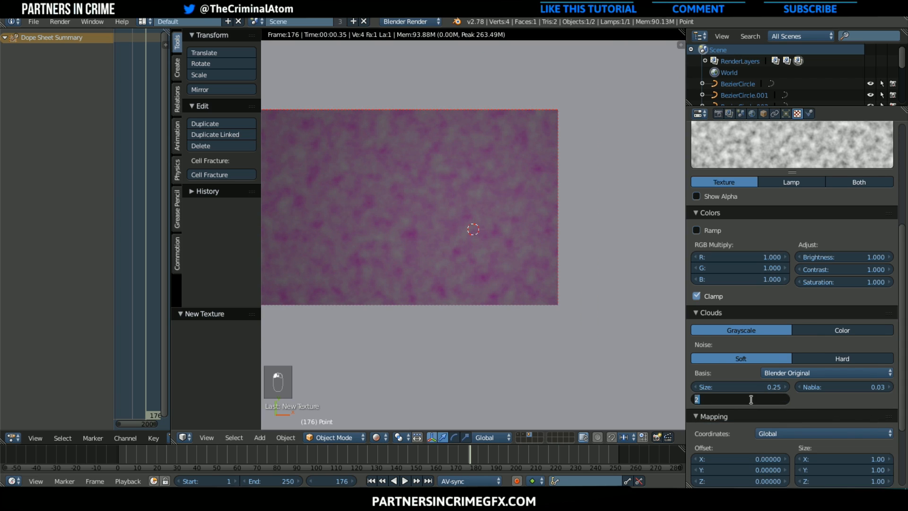
type("4")
key("Return")
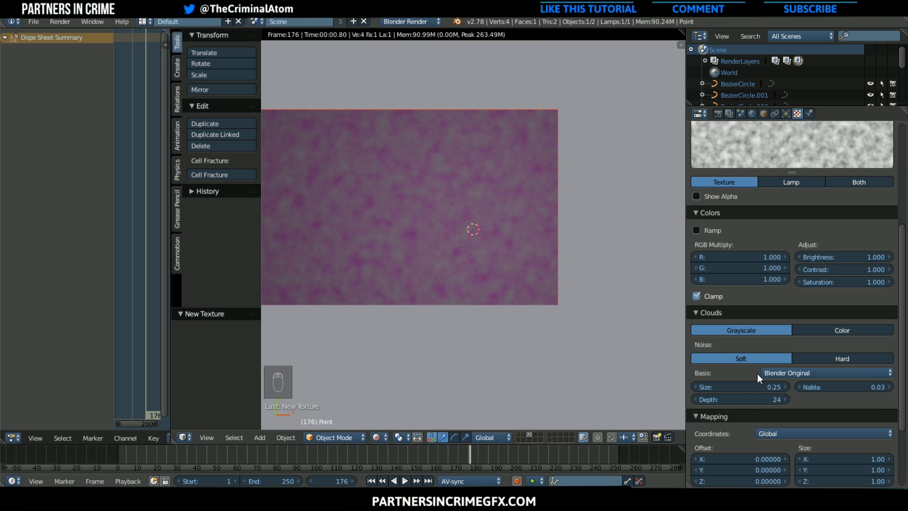
left_click(700, 231)
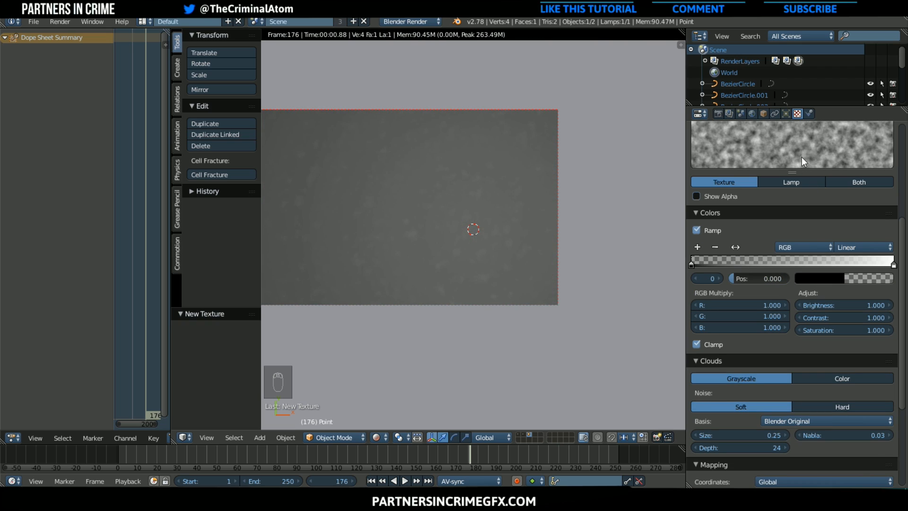
Move the transparent black stop of the lamp's Clouds texture ramp to about 0.218 and set the noise size to 1
left_click(784, 113)
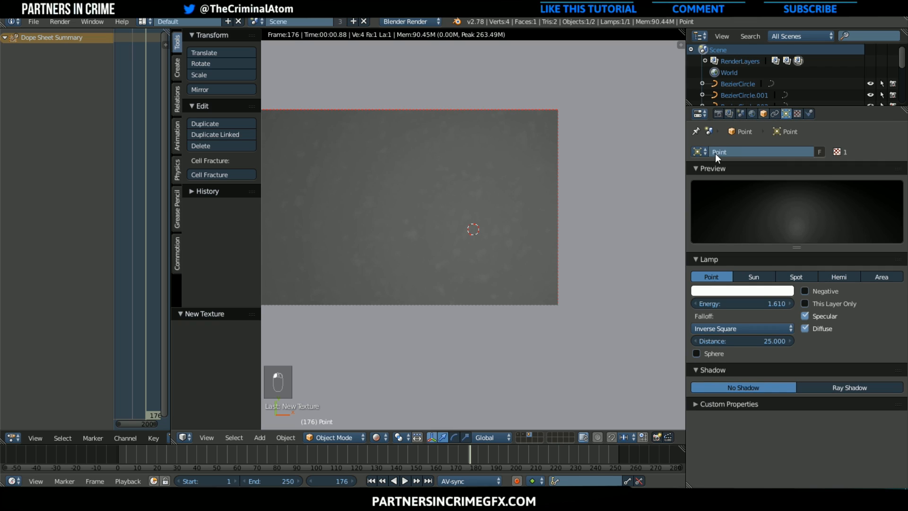
scroll(626, 202, "down", 3)
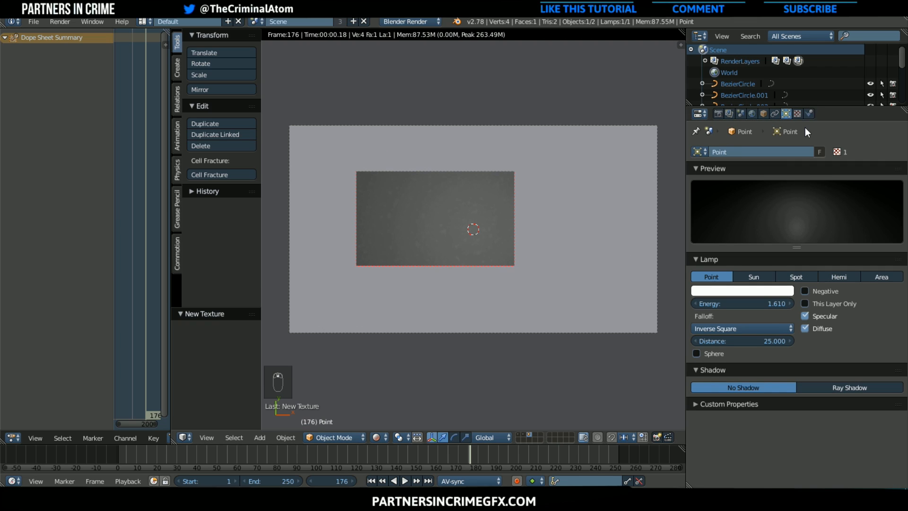
left_click(798, 114)
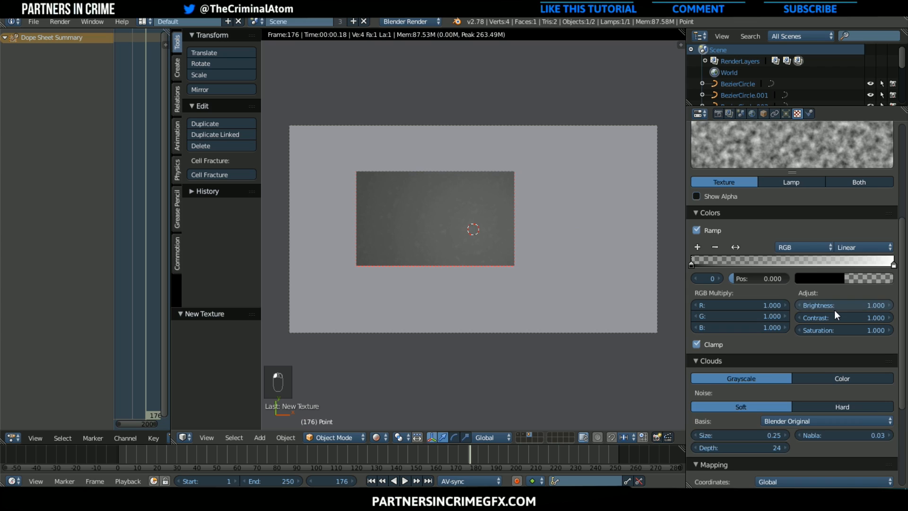
scroll(835, 314, "down", 2)
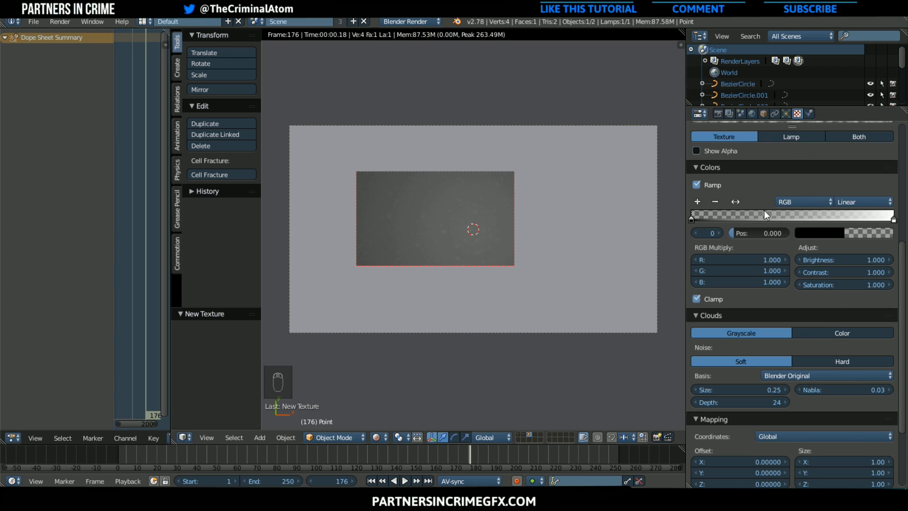
left_click_drag(700, 214, 737, 216)
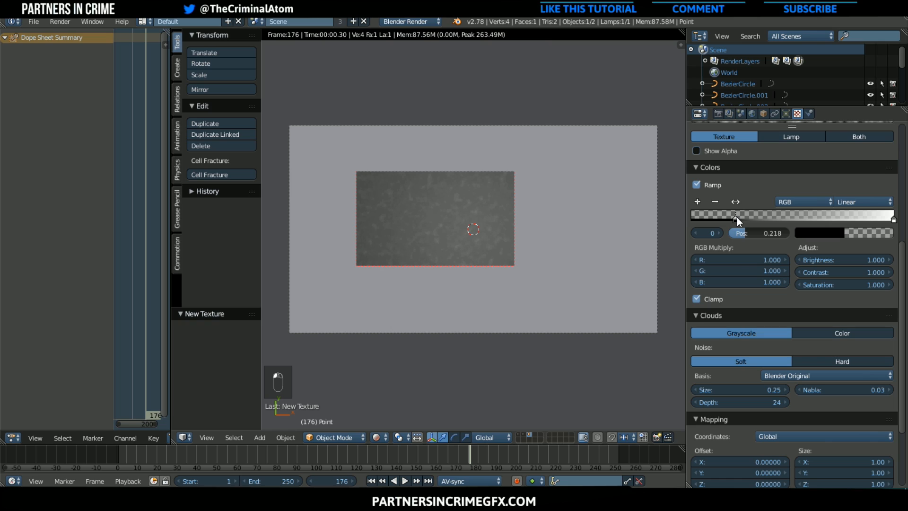
left_click(742, 389)
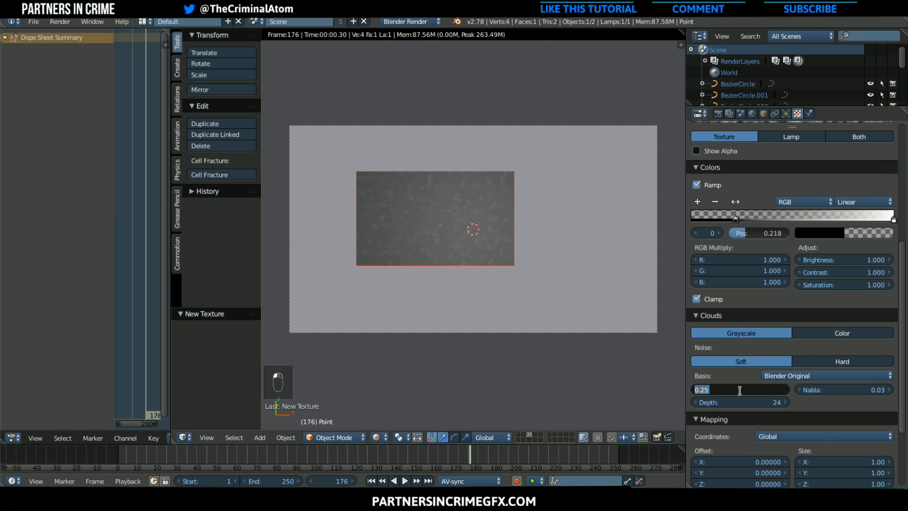
type("1")
key("Return")
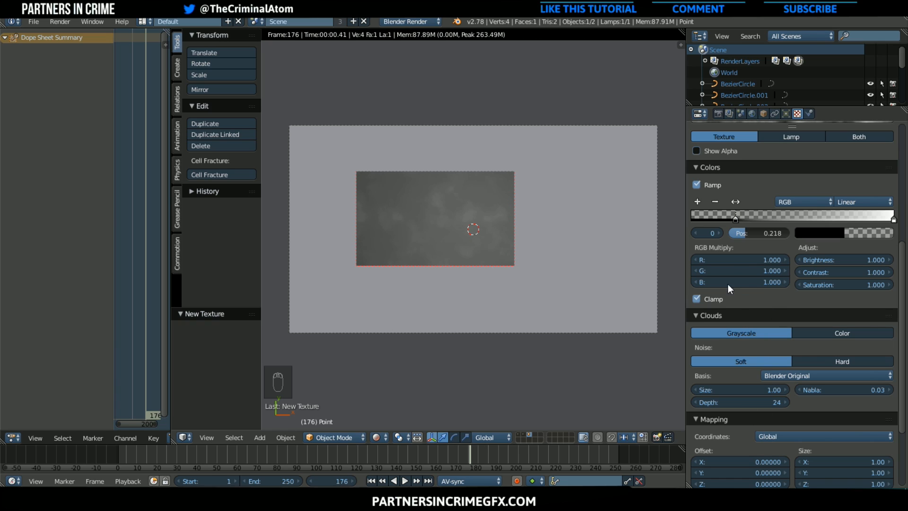
Select the background plane and set its material's specular intensity to 0
right_click(438, 105)
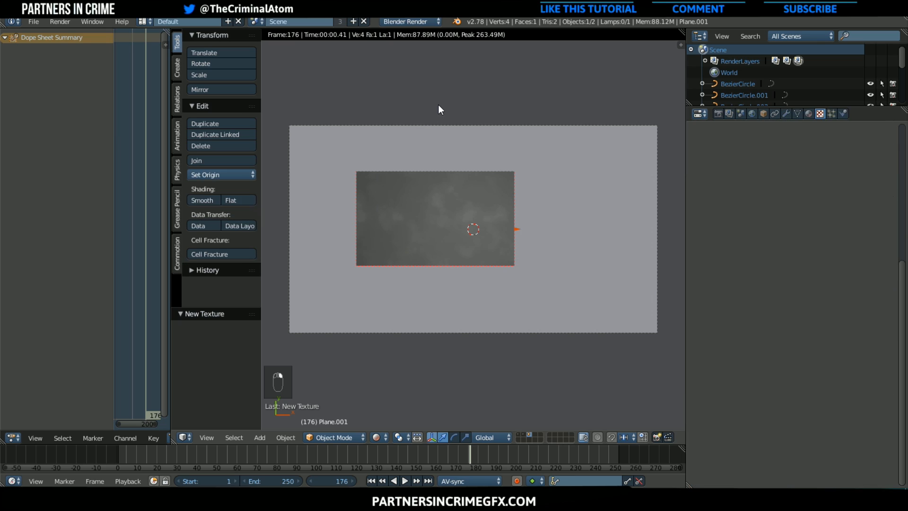
left_click(809, 114)
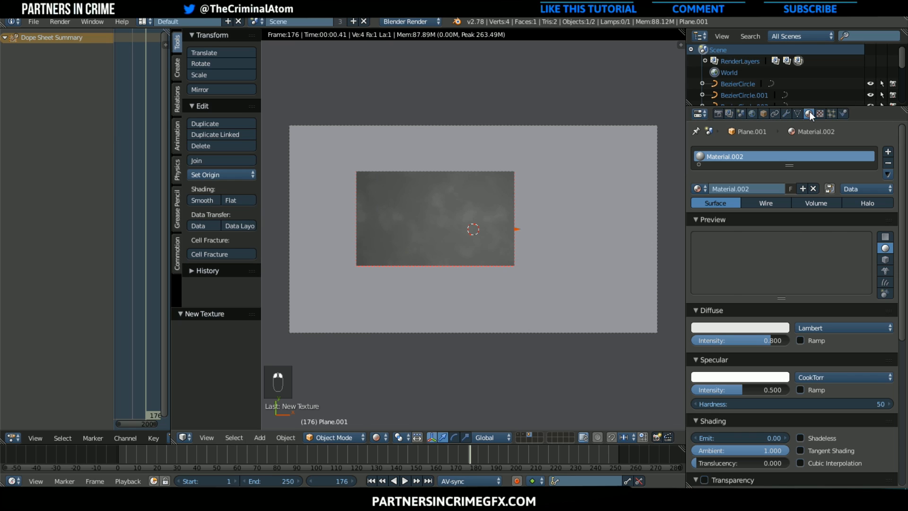
left_click(754, 384)
type("0")
key("Return")
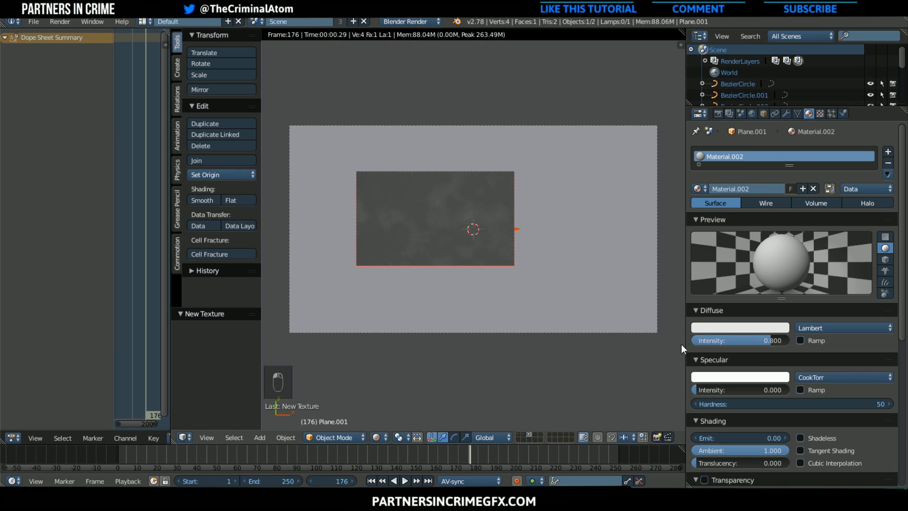
Set the plane material's diffuse color to black and its specular intensity to about 0.109
left_click(726, 328)
left_click_drag(789, 184, 789, 257)
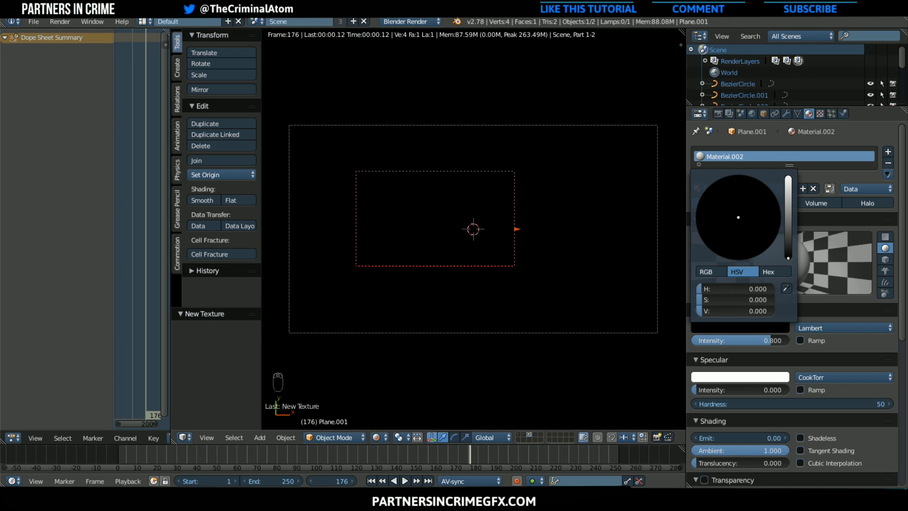
left_click_drag(721, 394, 732, 394)
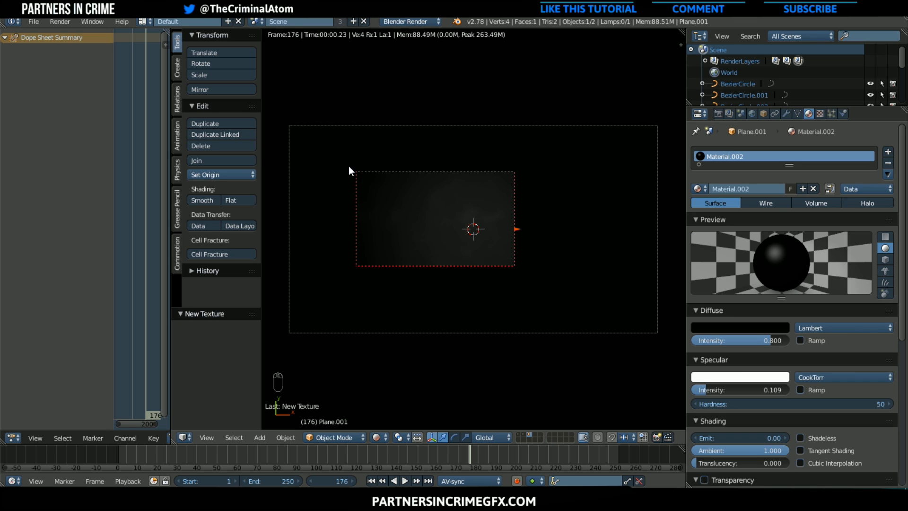
Redefine the render border to span the full width of the camera view, excluding narrow strips along its upper and lower edges
key("shift+b")
left_click_drag(276, 144, 675, 308)
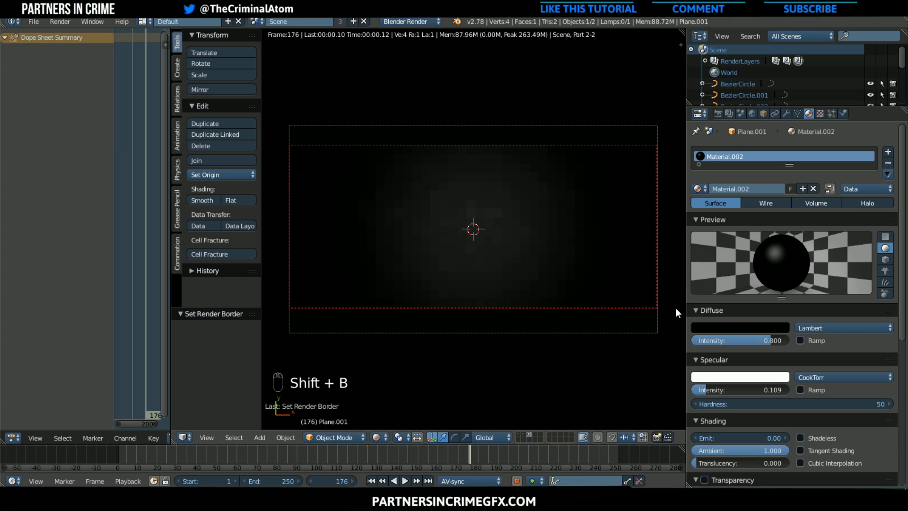
scroll(519, 284, "up", 1)
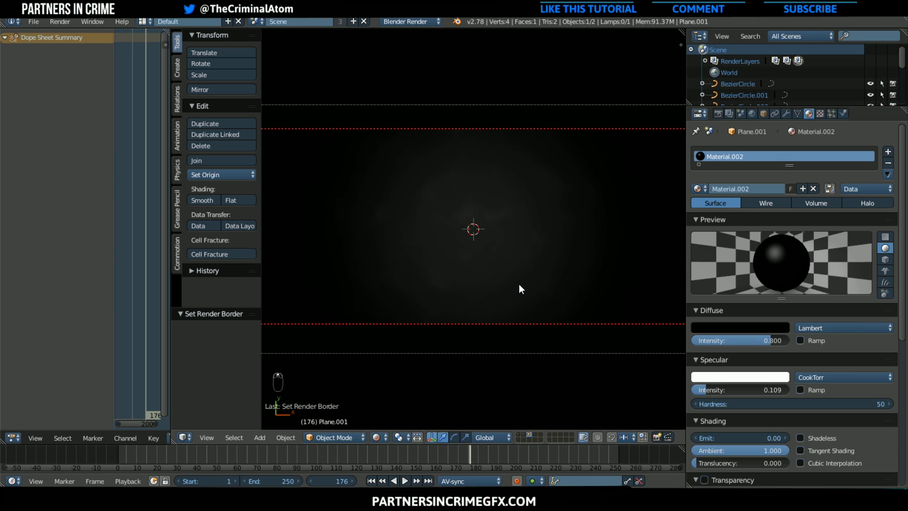
key("shift+z")
scroll(502, 250, "down", 1)
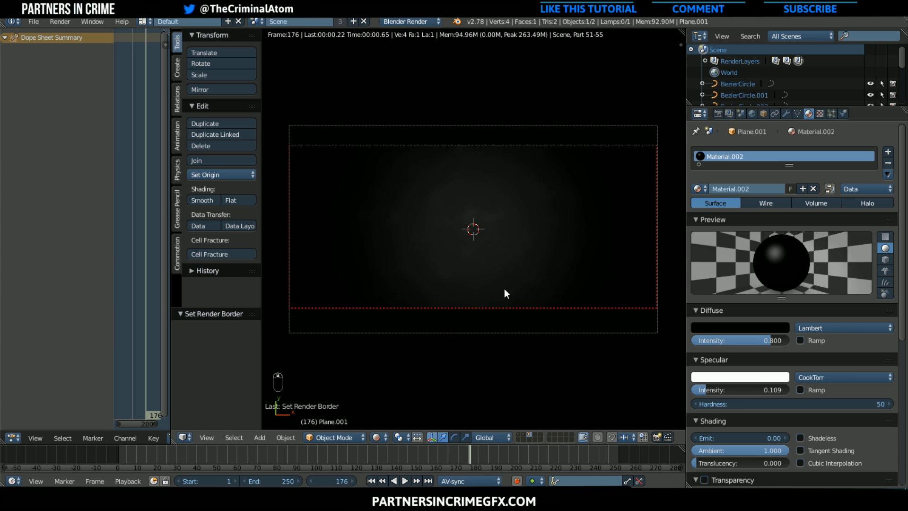
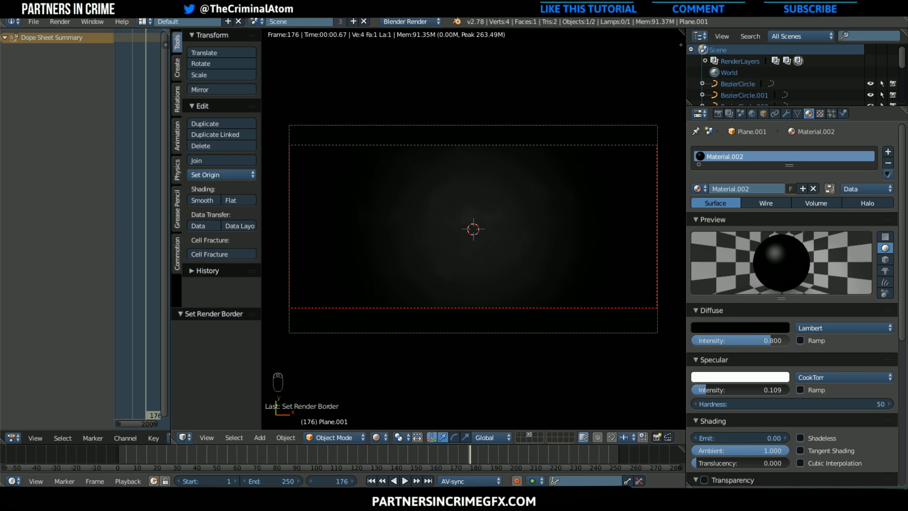
Set the plane material's diffuse intensity, specular intensity and emit value each to 1
left_click_drag(766, 337, 789, 337)
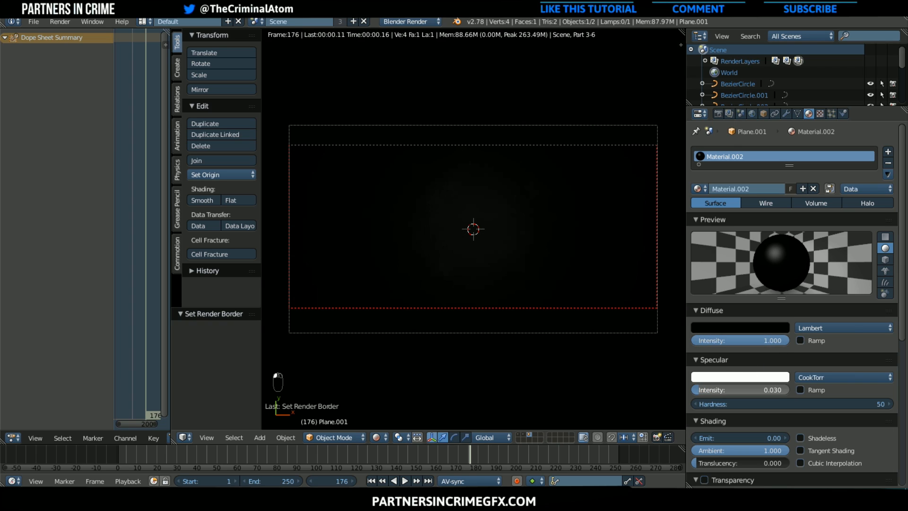
left_click_drag(700, 389, 789, 390)
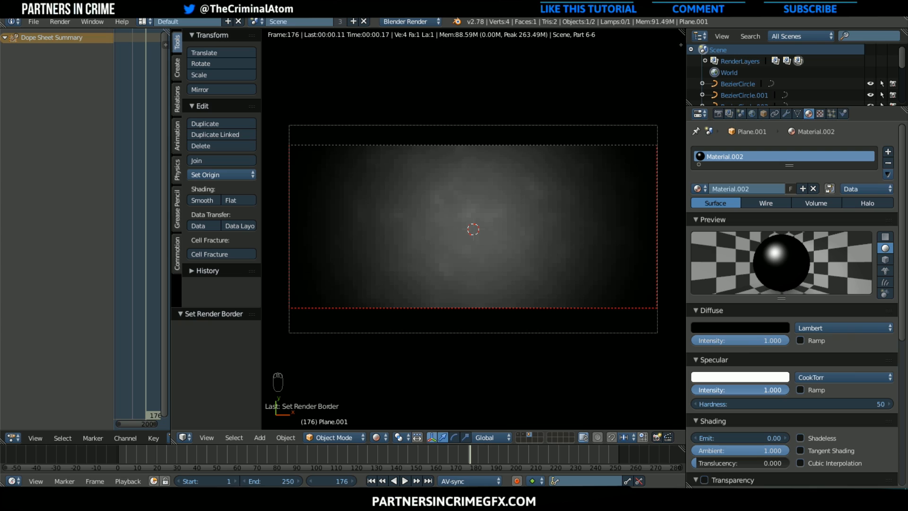
left_click(752, 438)
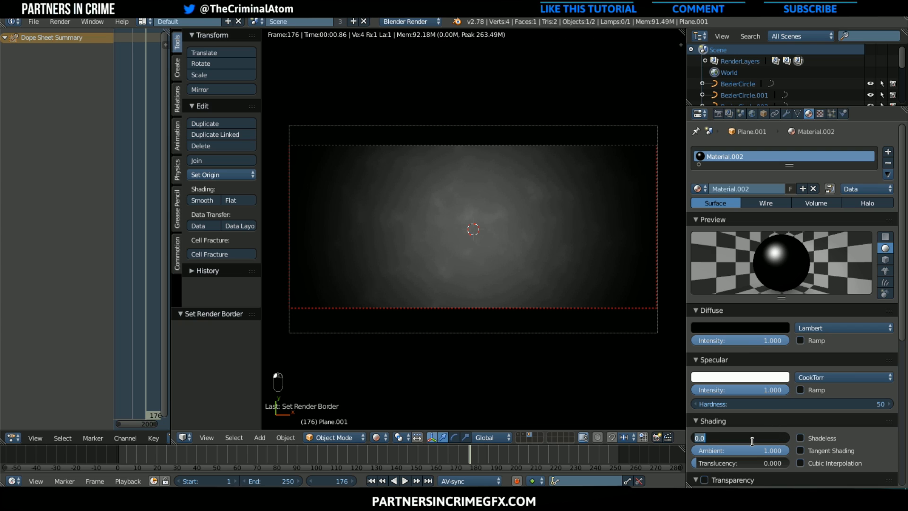
type("1")
key("Return")
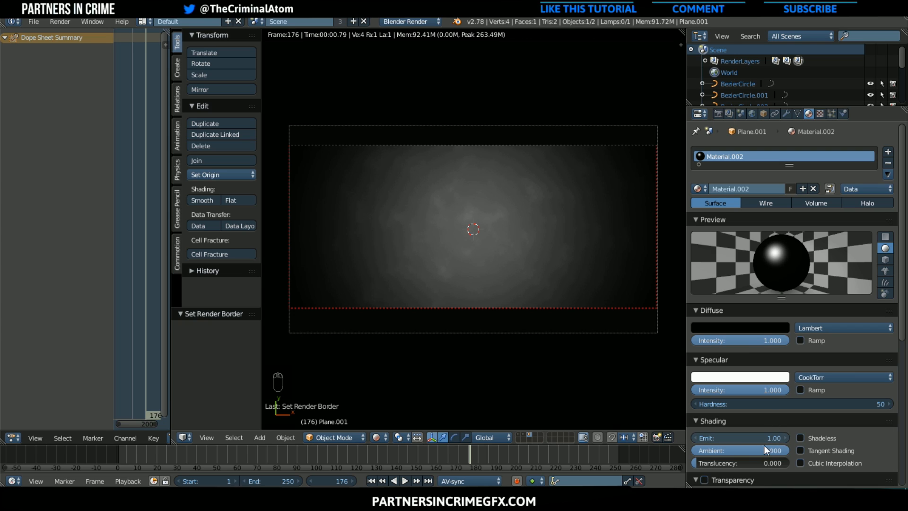
Limit the outliner to objects on visible layers and select the point lamp with its texture settings displayed
left_click(824, 115)
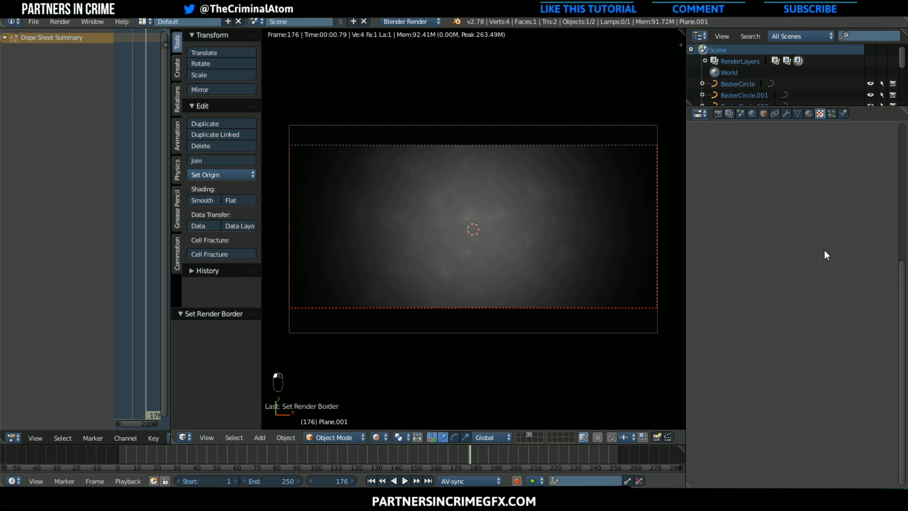
scroll(825, 250, "up", 4)
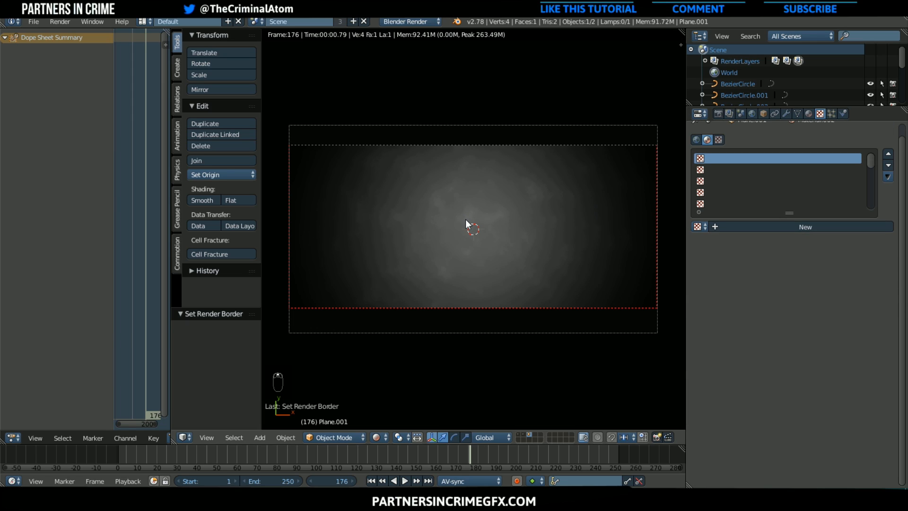
left_click(800, 36)
left_click(797, 76)
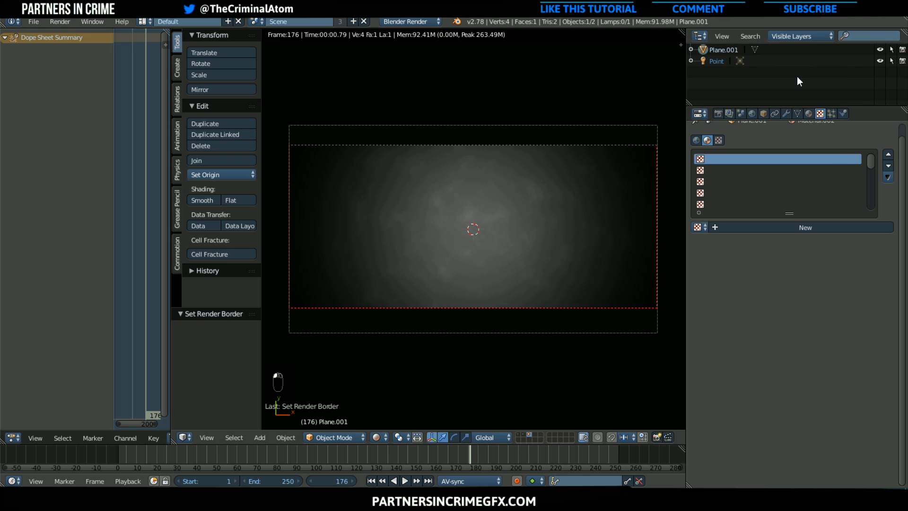
left_click(720, 62)
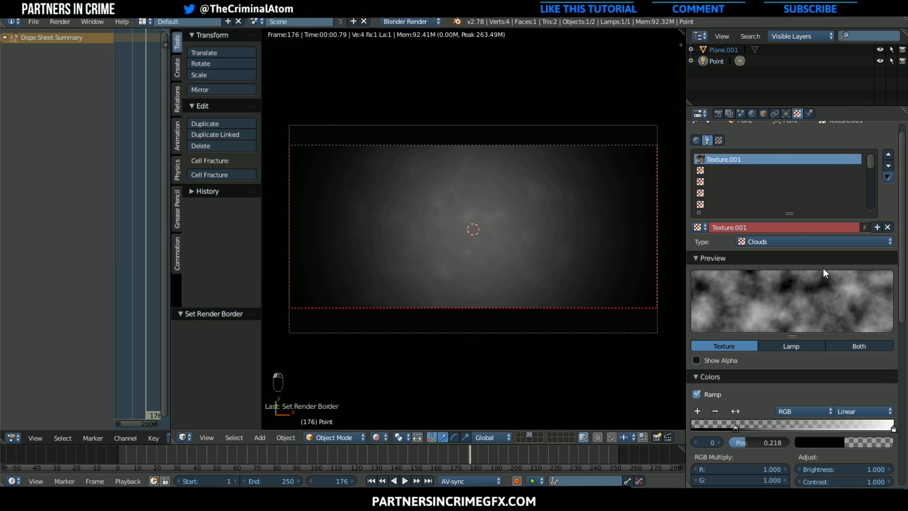
Make a new separate copy of the lamp's Clouds texture
scroll(824, 279, "down", 6)
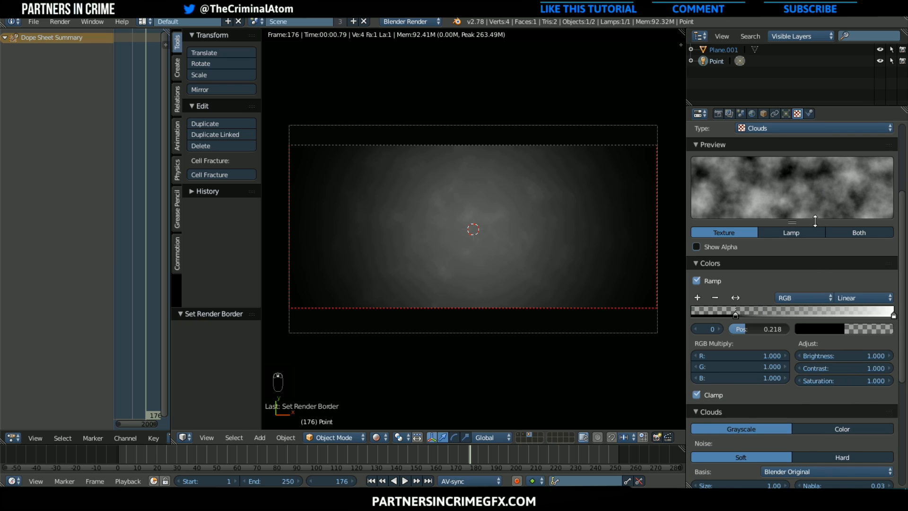
scroll(815, 221, "up", 1)
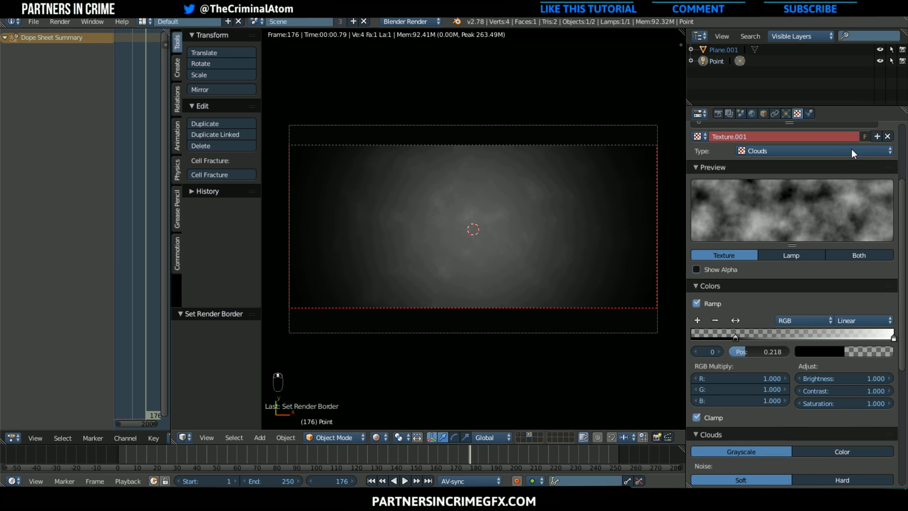
left_click(877, 137)
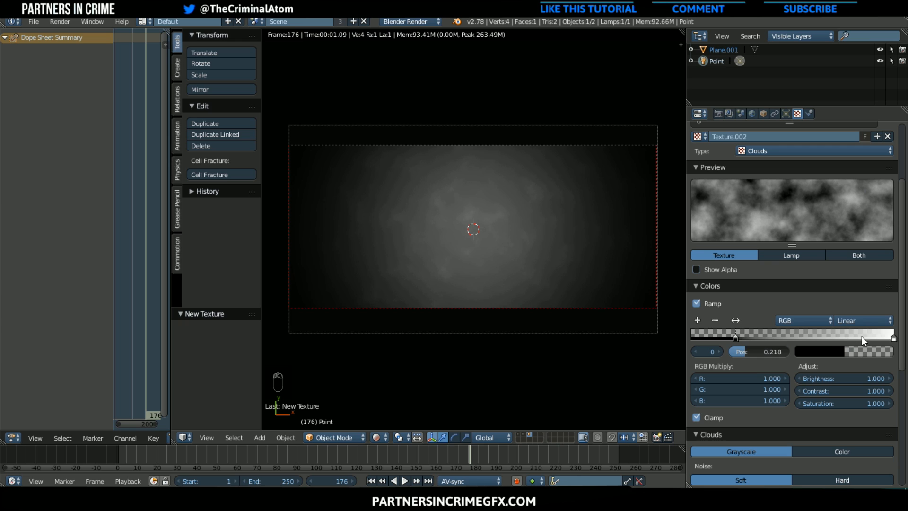
Try the Clouds ramp with its white stop at about 0.606, and return the stops to 1.000 and 0.218
left_click_drag(878, 335, 798, 334)
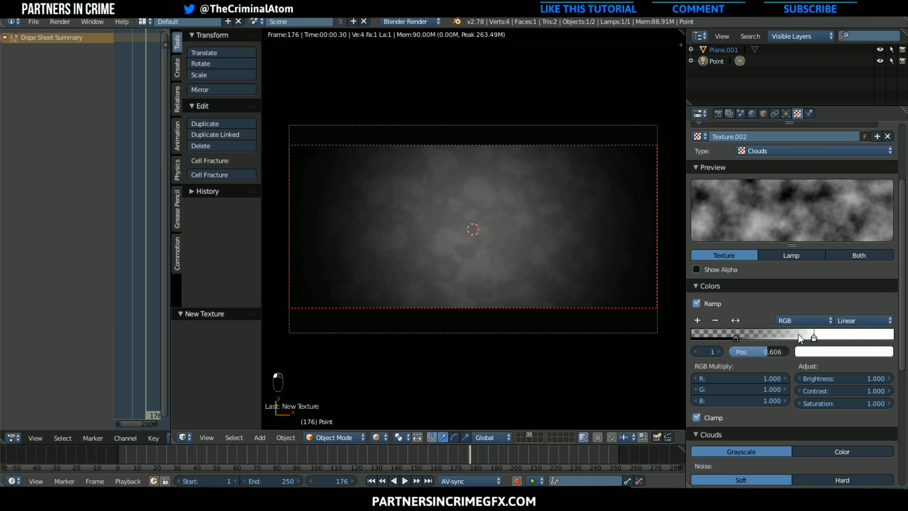
left_click_drag(893, 337, 897, 338)
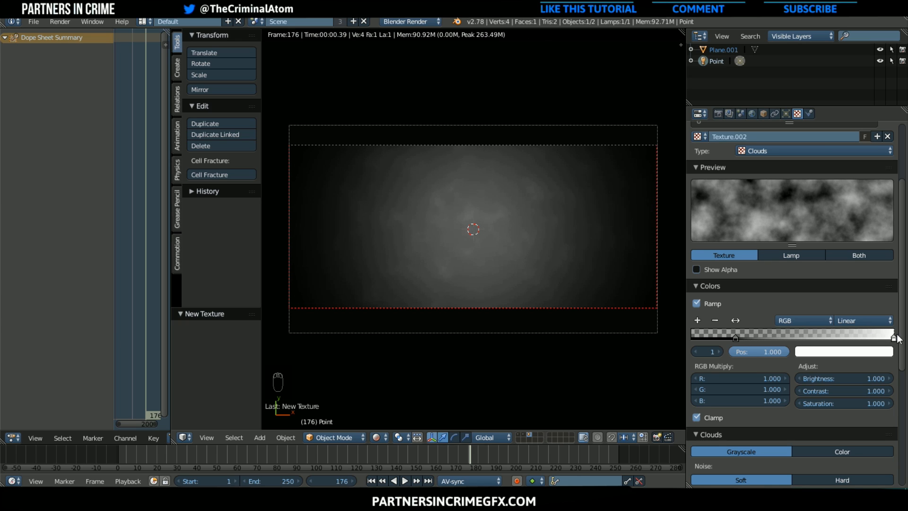
mouse_move(751, 334)
left_mouse_down()
mouse_move(815, 339)
mouse_move(736, 341)
left_mouse_up()
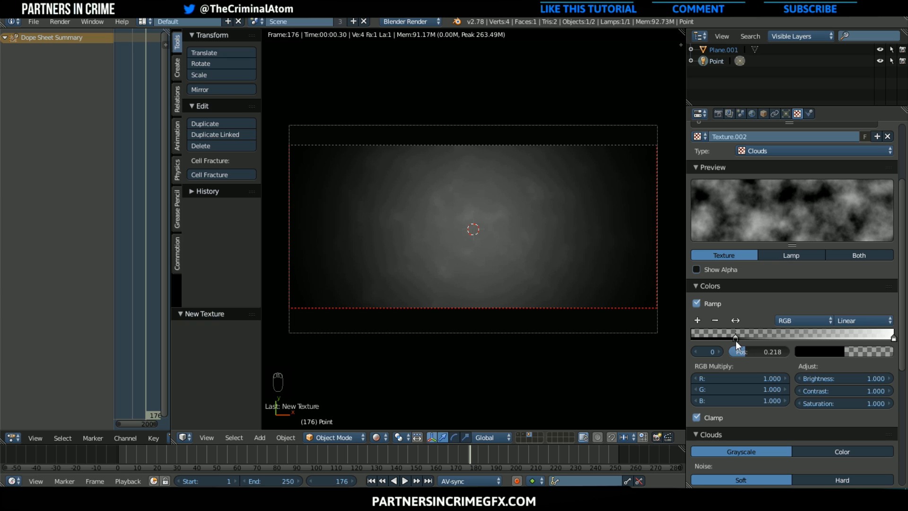
Turn off specular lighting for the point lamp
left_click(785, 113)
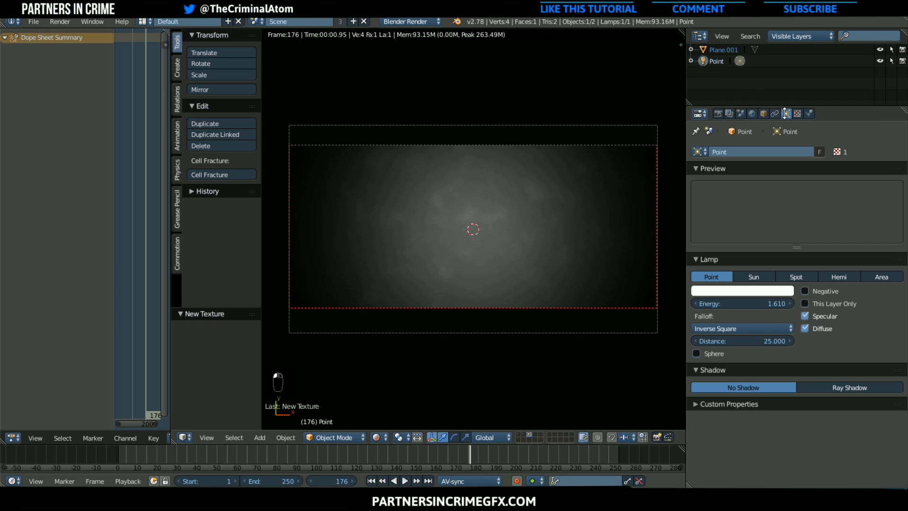
left_click(805, 317)
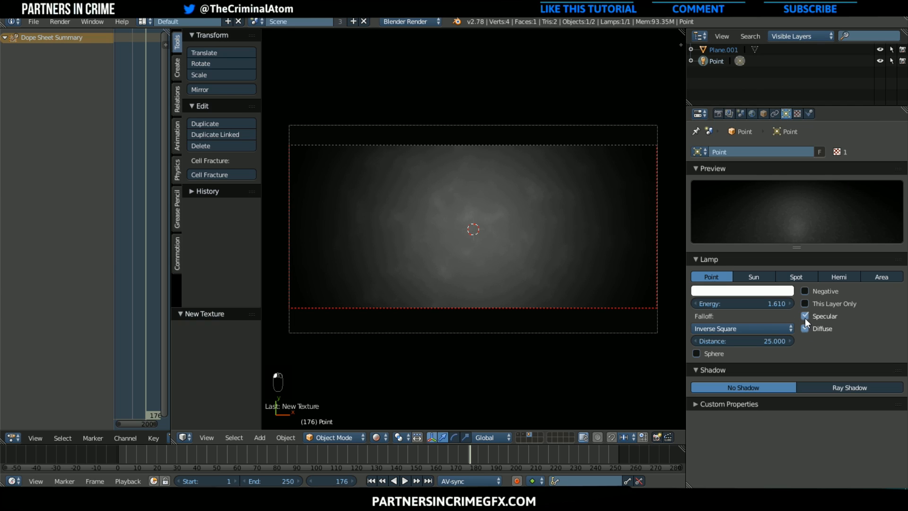
Lighten the background plane's diffuse color to a dark grey with a value of about 0.107
left_click(731, 51)
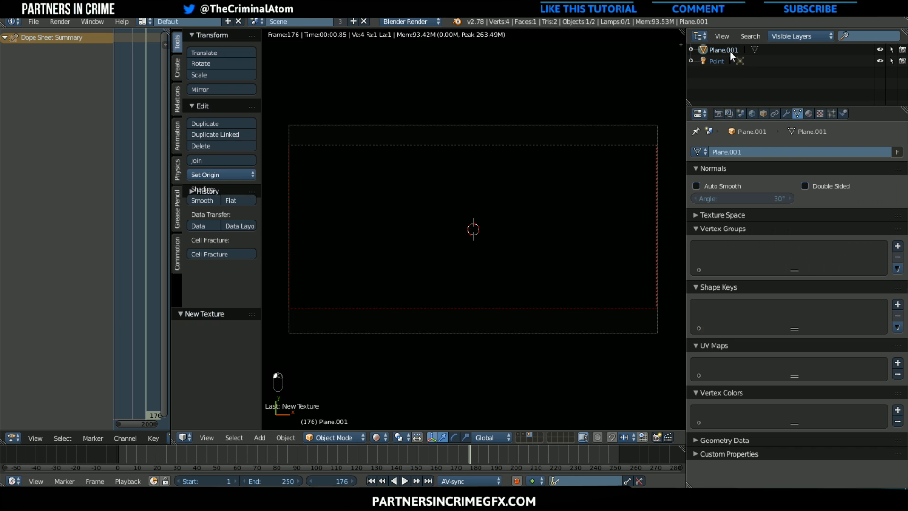
left_click(809, 113)
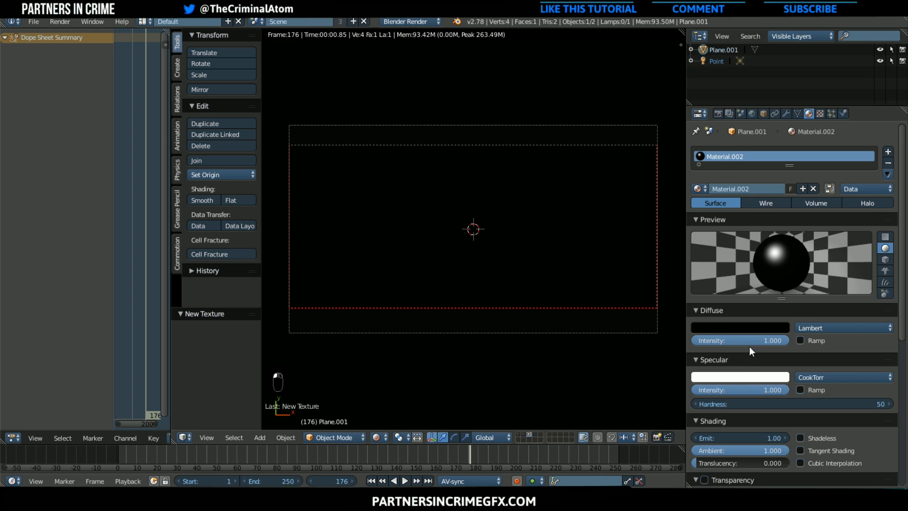
left_click(764, 328)
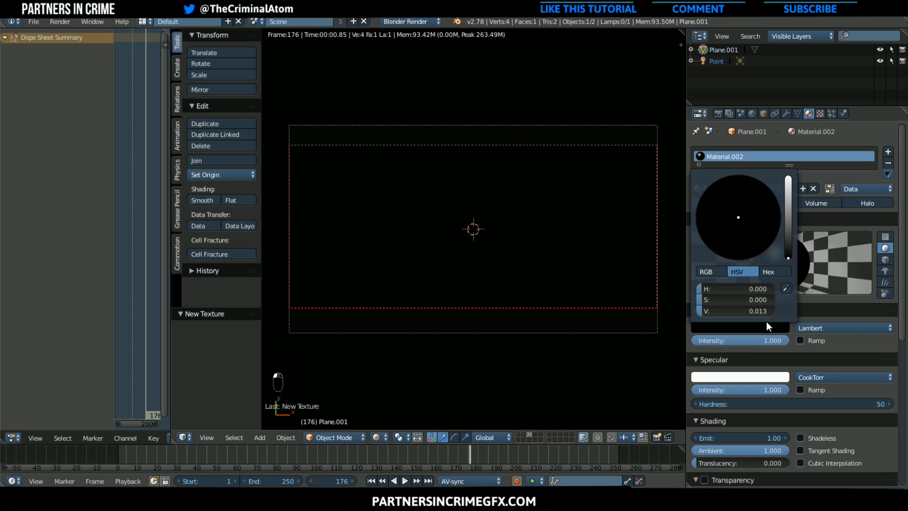
left_click_drag(785, 203, 788, 251)
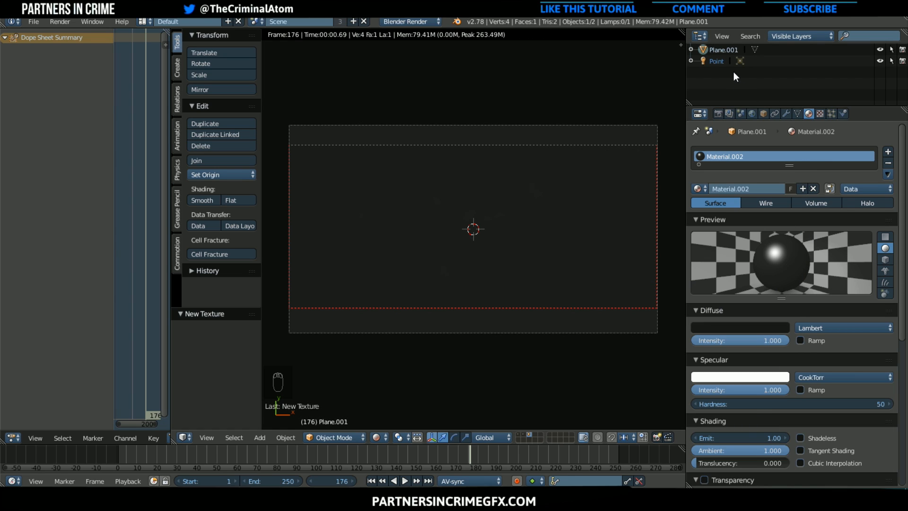
Select the point lamp and enable both its Specular and Negative options
left_click(717, 64)
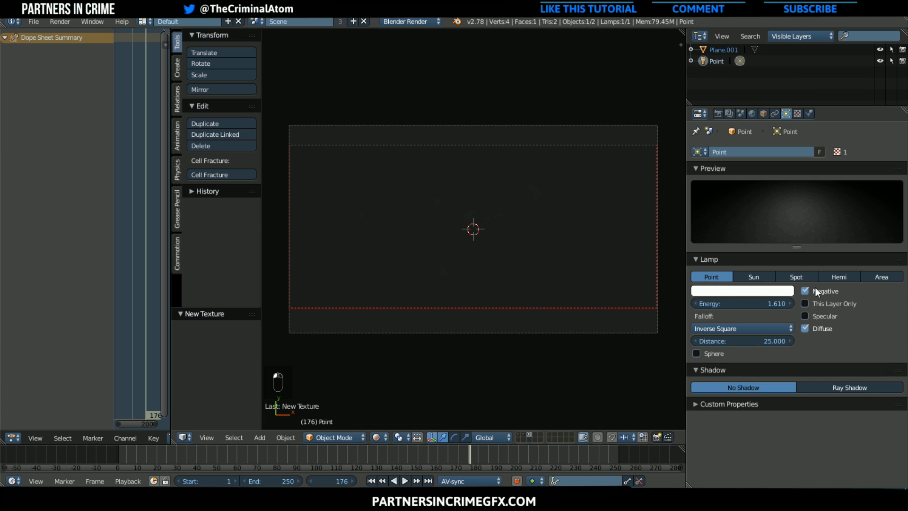
left_click(815, 315)
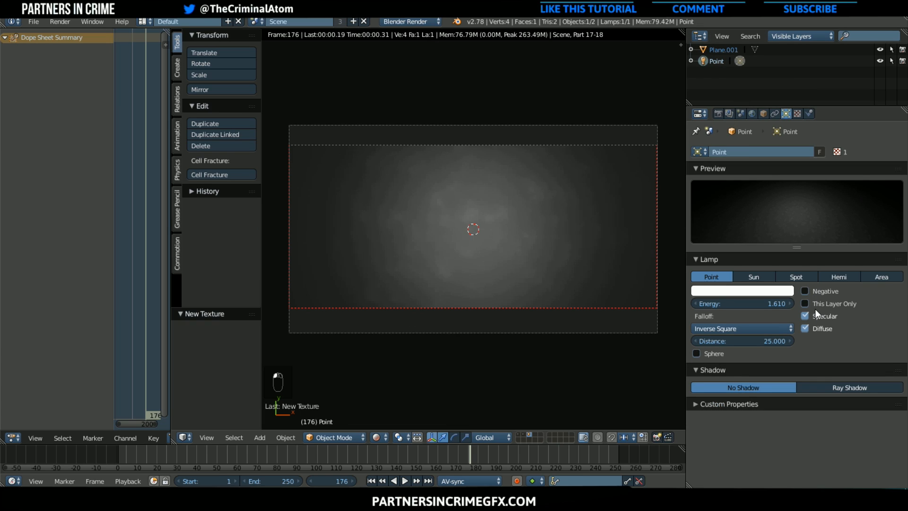
left_click(816, 290)
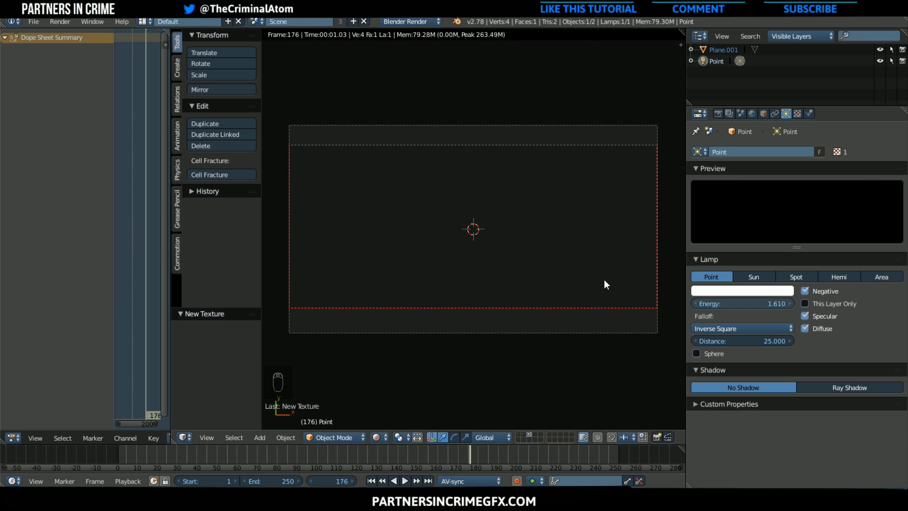
Set the negative point lamp's energy to -2
scroll(602, 281, "down", 3)
scroll(622, 287, "up", 1)
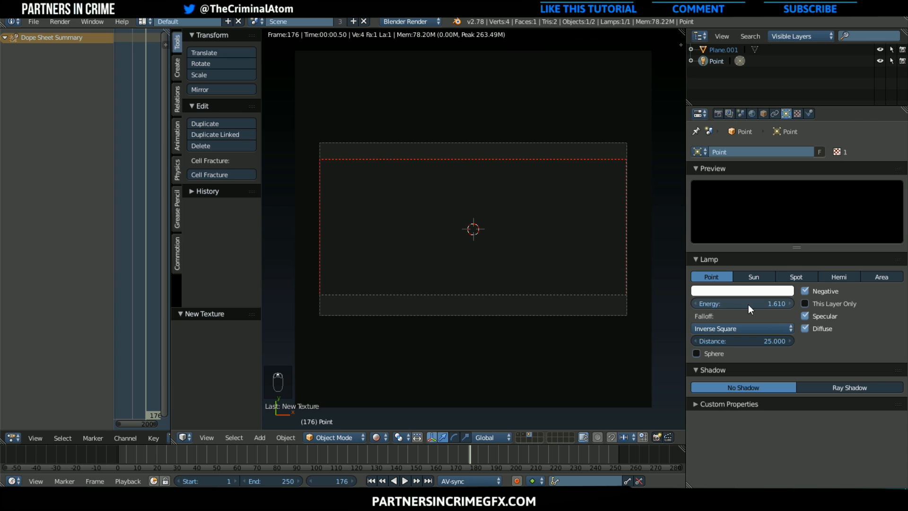
left_click_drag(749, 304, 669, 304)
left_click(748, 304)
type("-2")
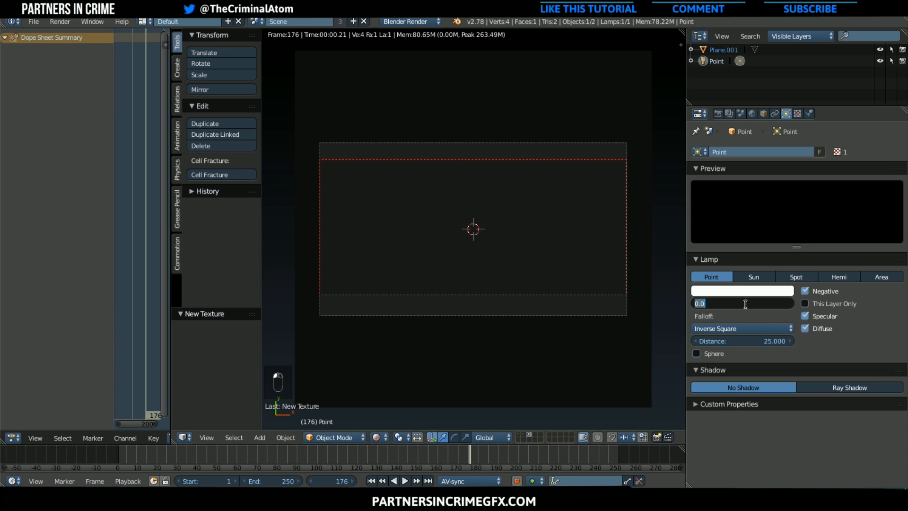
key("Return")
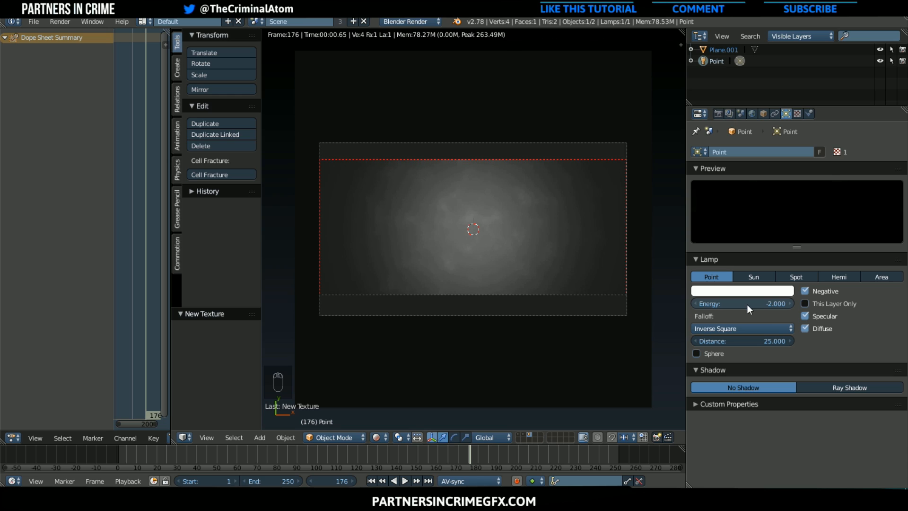
Tint the lamp's color light blue, with hue about 0.596 and saturation about 0.307
scroll(546, 296, "up", 1)
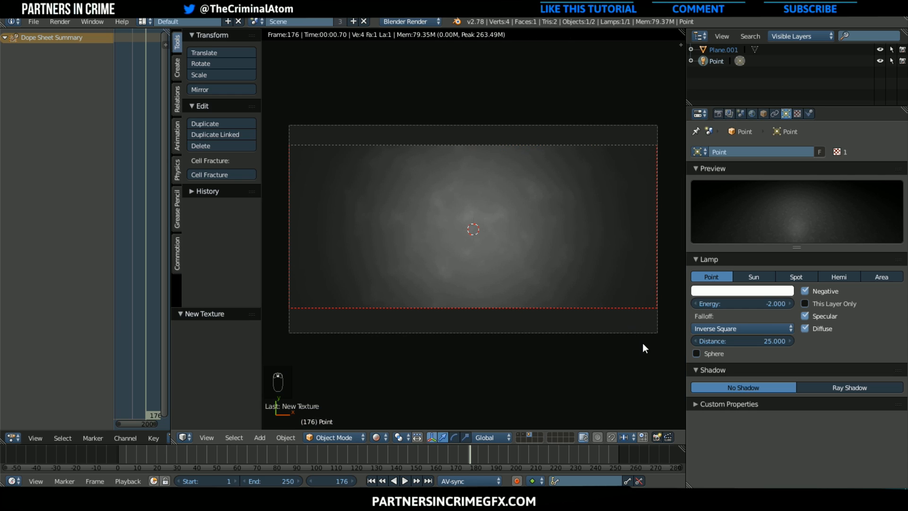
left_click(760, 292)
left_click_drag(738, 163, 746, 170)
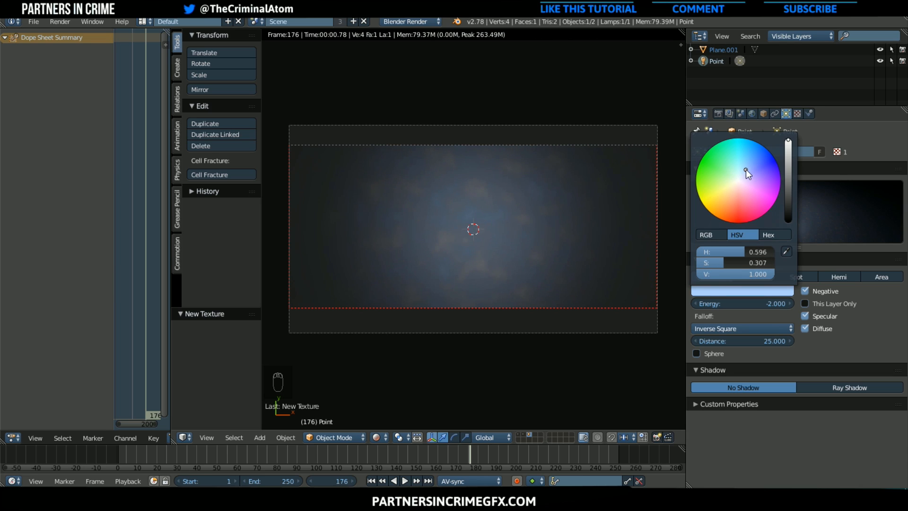
Change the background plane's diffuse color to a very dark blue, with hue about 0.578 and saturation about 0.71
left_click(728, 49)
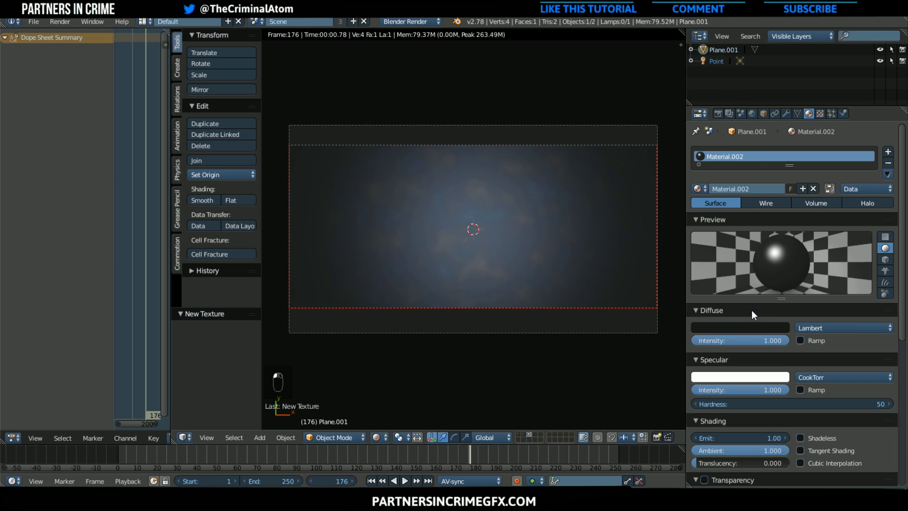
left_click(746, 324)
left_click(753, 191)
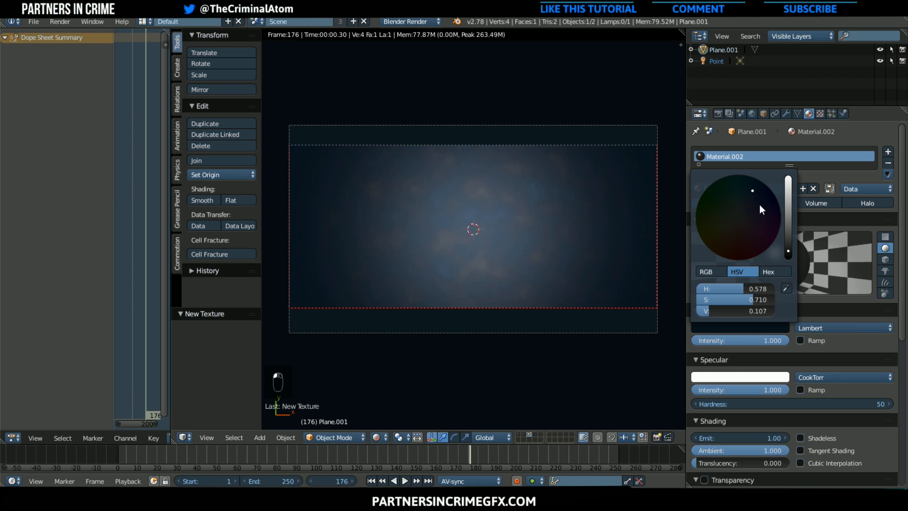
left_click(789, 255)
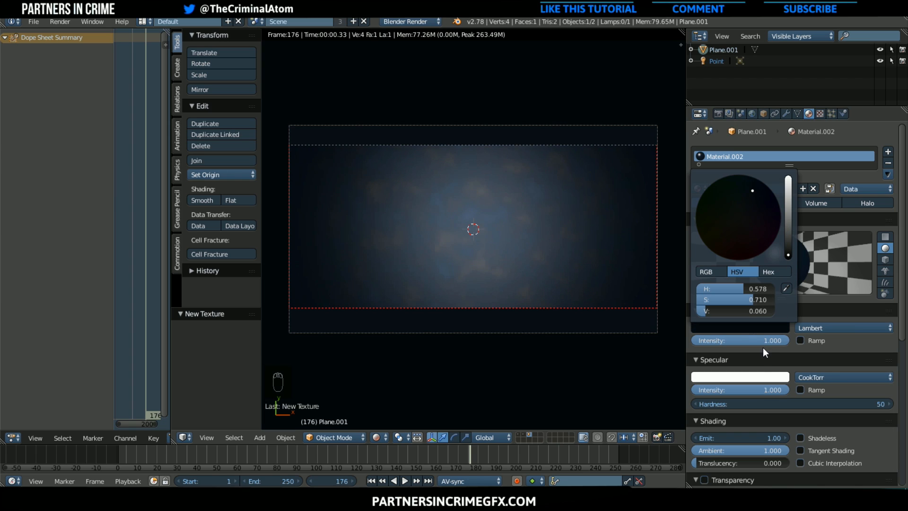
Change the plane material's specular color to a dark teal blue with a value of about 0.26
left_click(755, 377)
left_click_drag(790, 306, 789, 286)
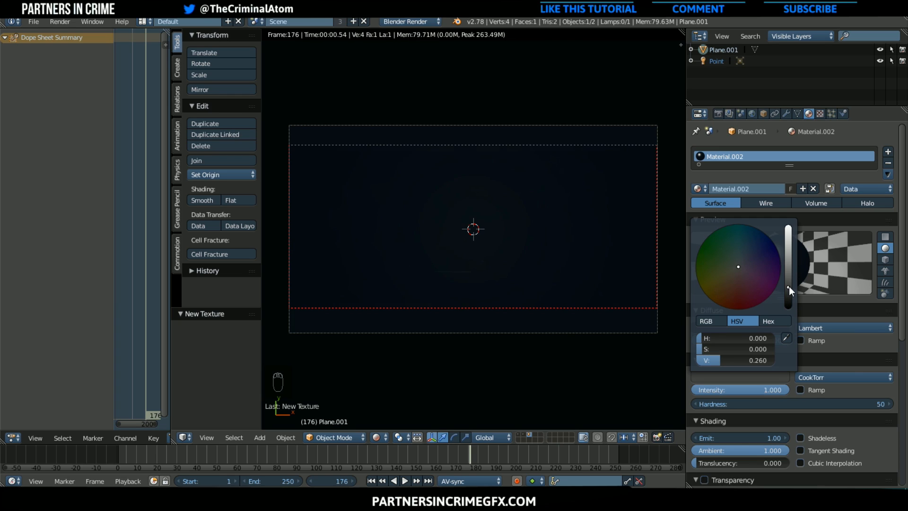
left_click(745, 244)
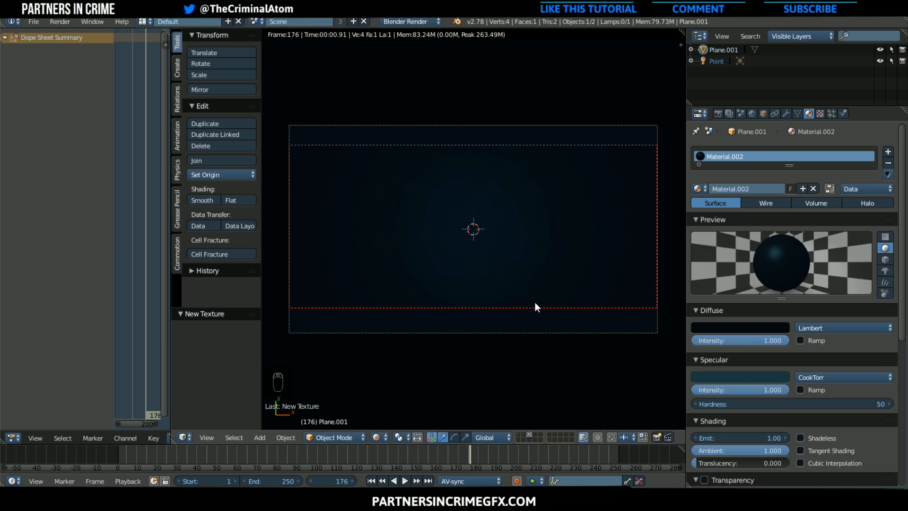
Try an emit value of 2 on the background plane's material
scroll(451, 267, "up", 1)
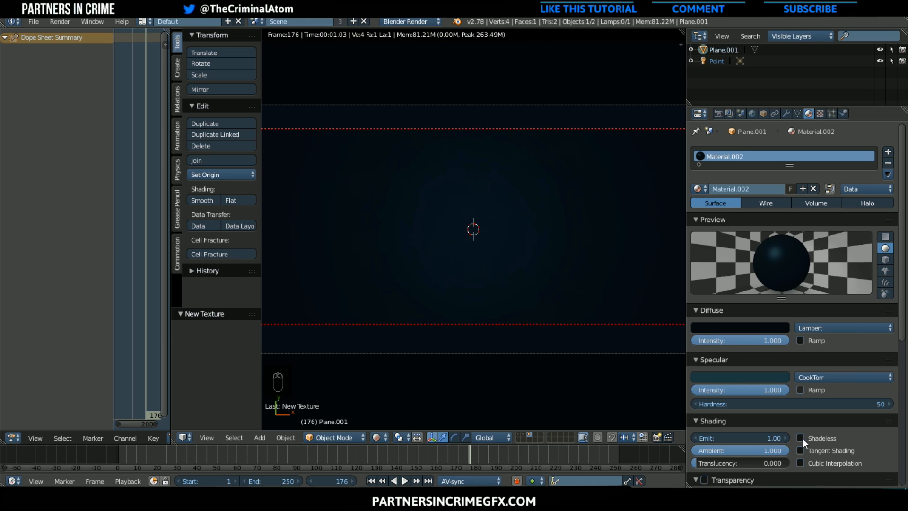
left_click(763, 438)
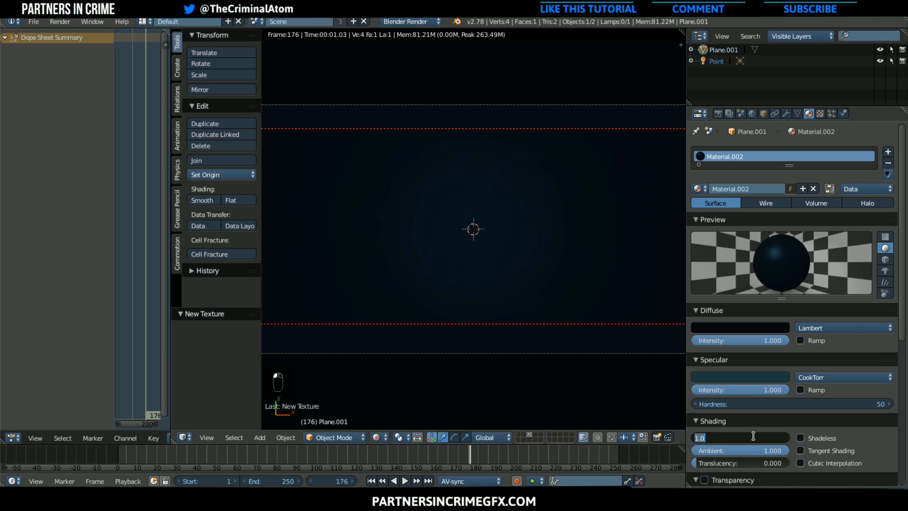
type("2.0")
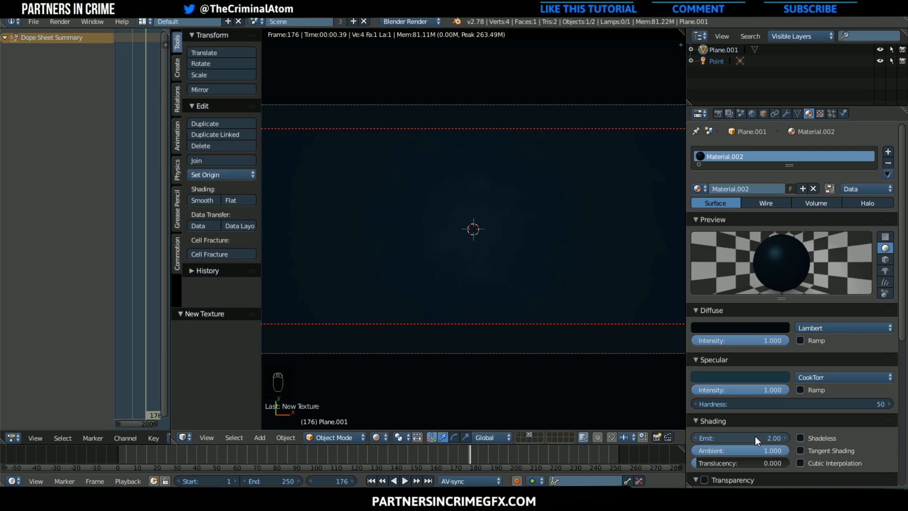
key("Escape")
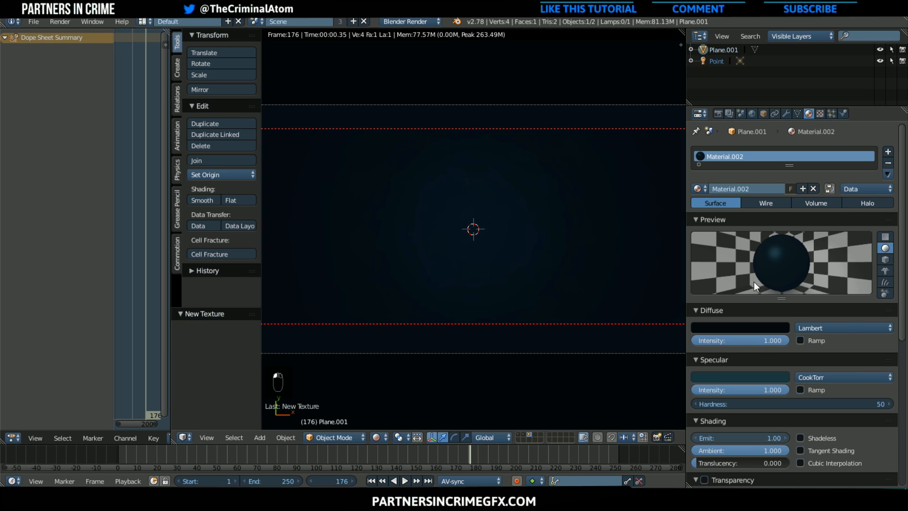
Set the energy of the negative point lamp to -5
left_click(711, 62)
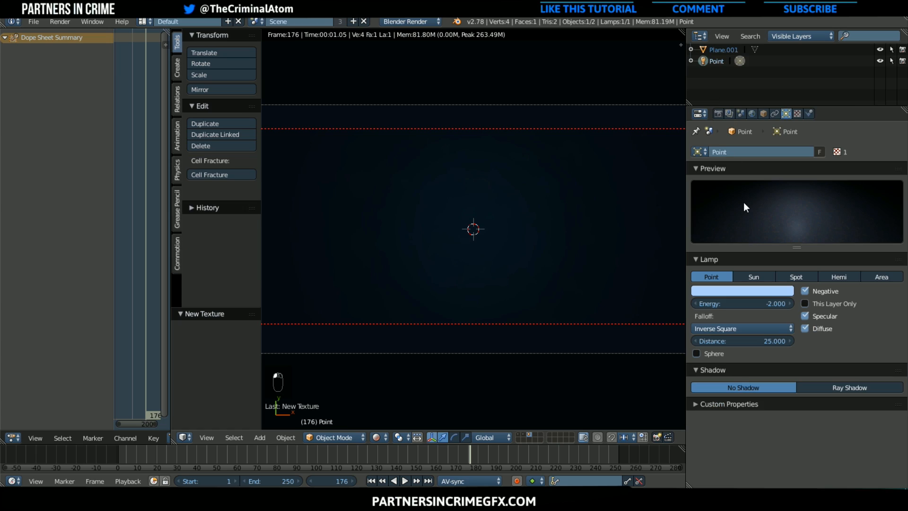
left_click(754, 304)
type("-5")
key("Return")
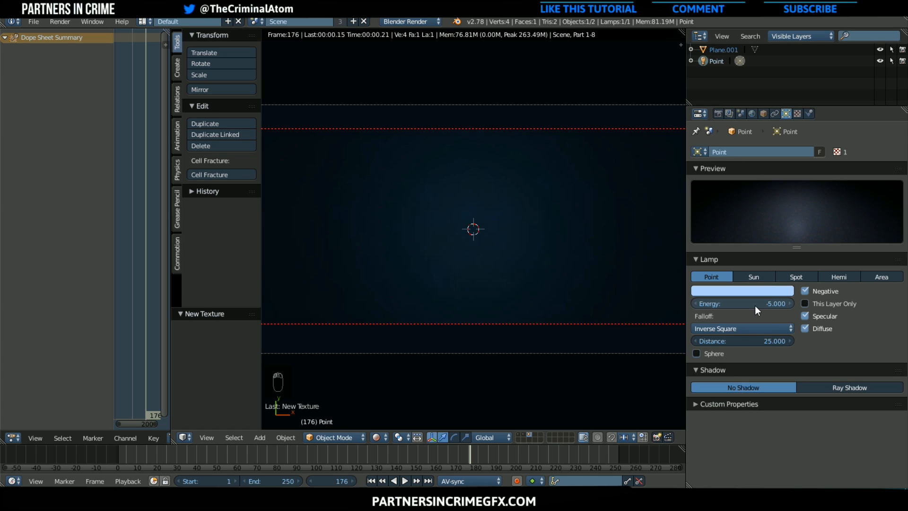
Render frame 176 with the text and particle layers enabled as well, and display the Viewer Node composite
left_click(519, 435, "shift")
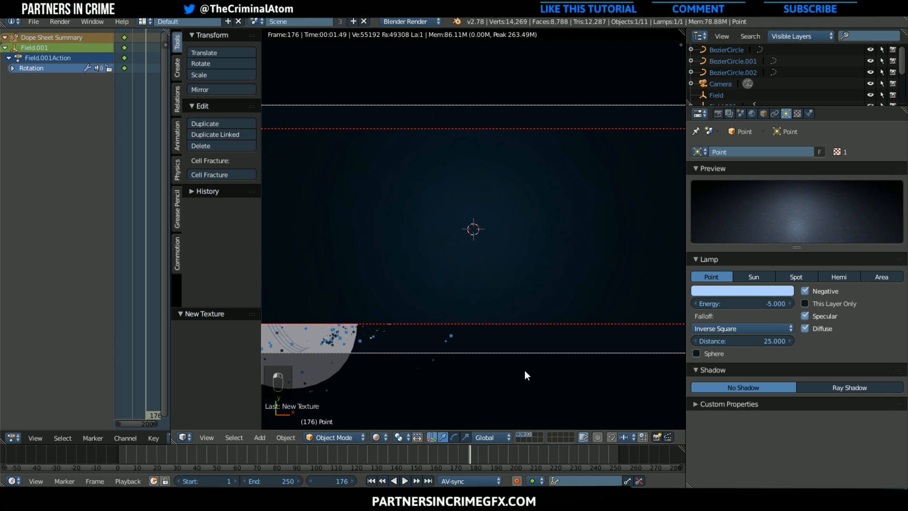
key("F12")
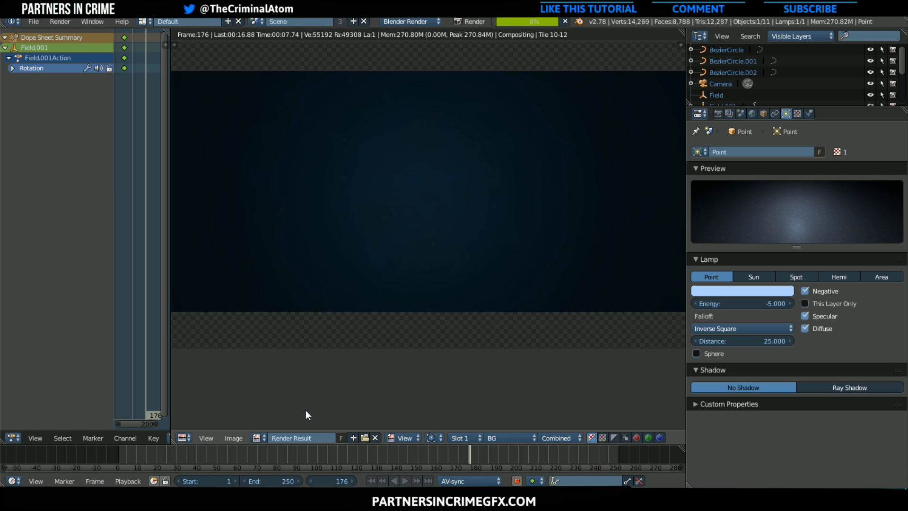
left_click(258, 436)
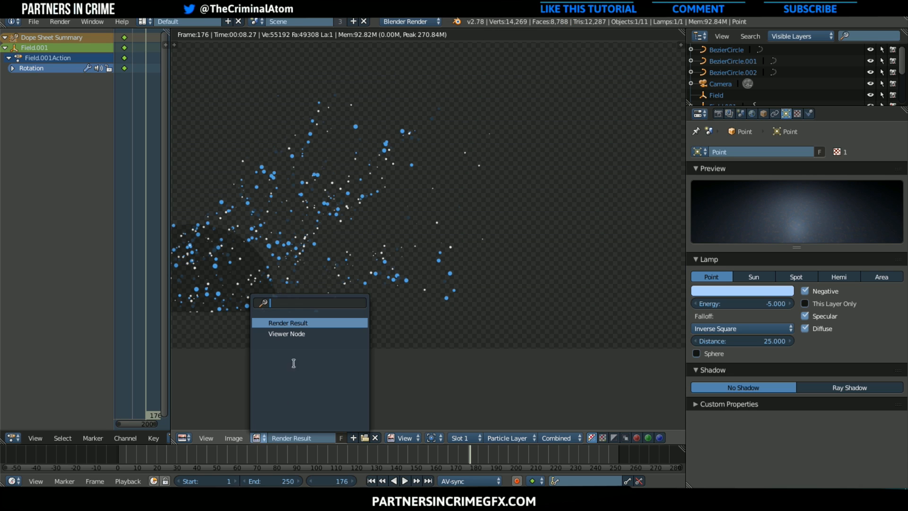
left_click(291, 337)
scroll(324, 331, "down", 1)
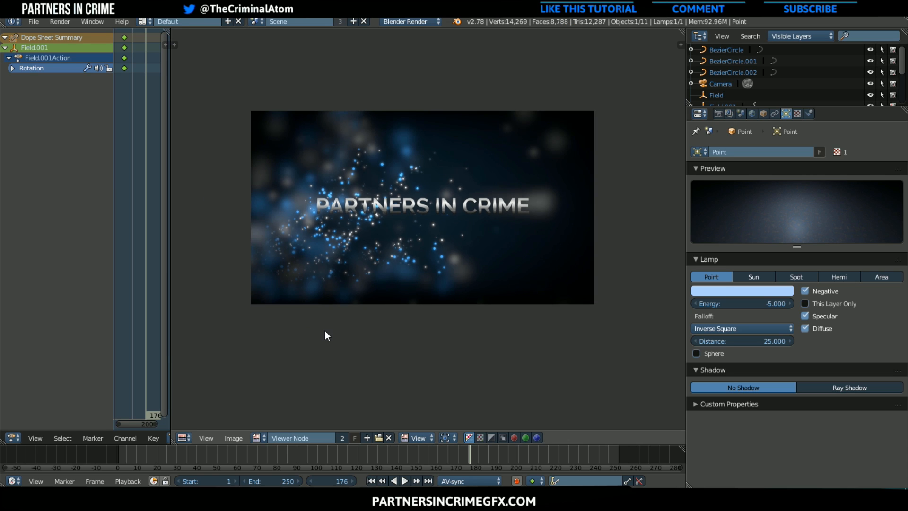
Return to the 3D view with Material viewport shading and clear the render border around the camera frame
left_click(178, 441)
left_click(180, 436)
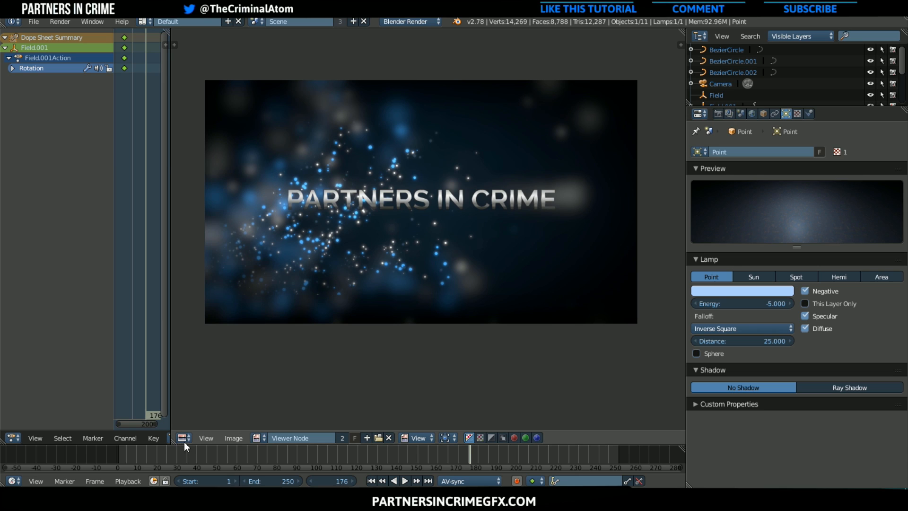
left_click(185, 440)
left_click(211, 424)
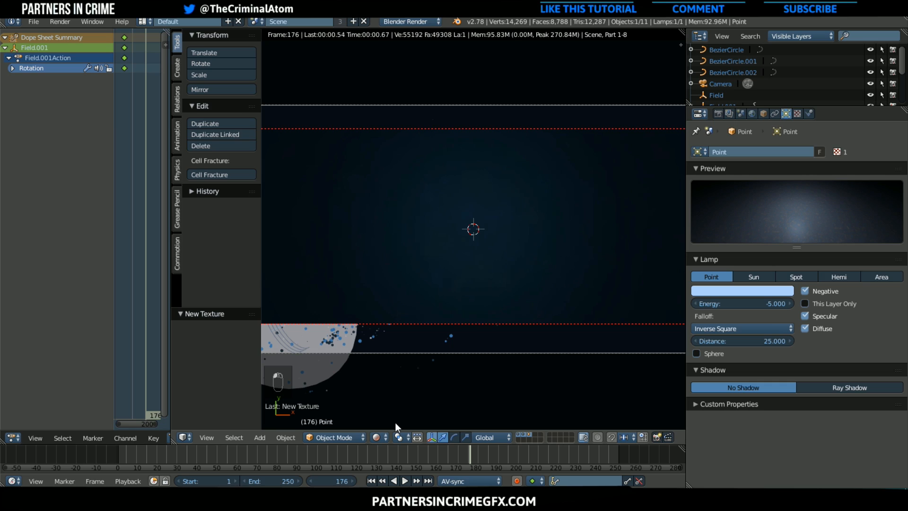
left_click(379, 437)
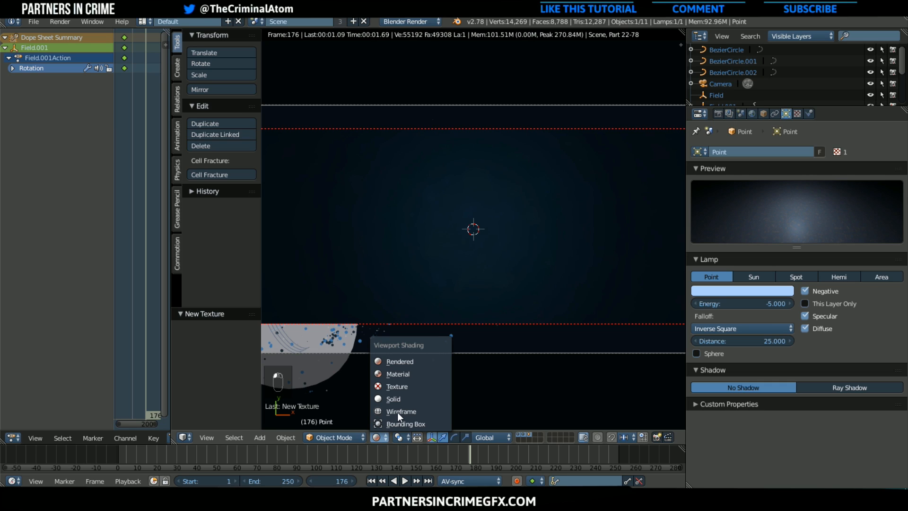
left_click(398, 373)
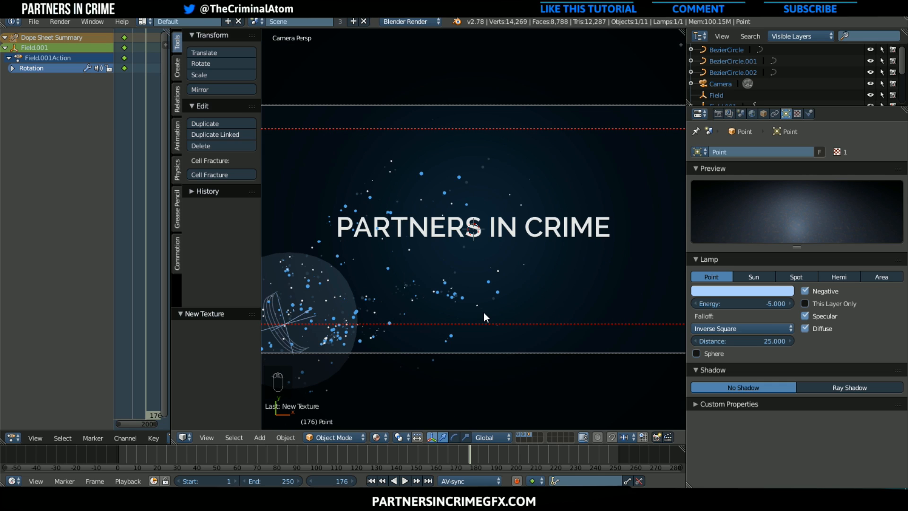
key("ctrl+alt+b")
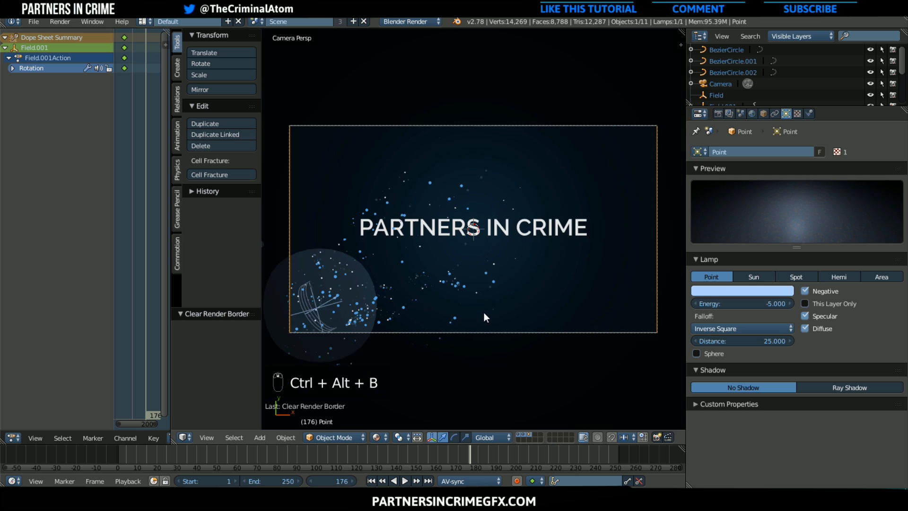
scroll(484, 312, "down", 2)
scroll(484, 312, "up", 1)
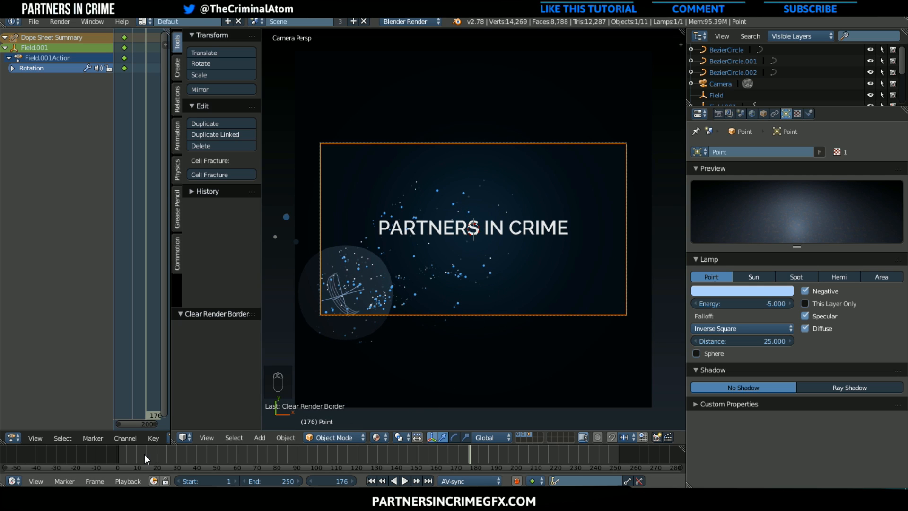
Insert a LocRot keyframe for the camera at frame 208
left_click_drag(133, 455, 534, 447)
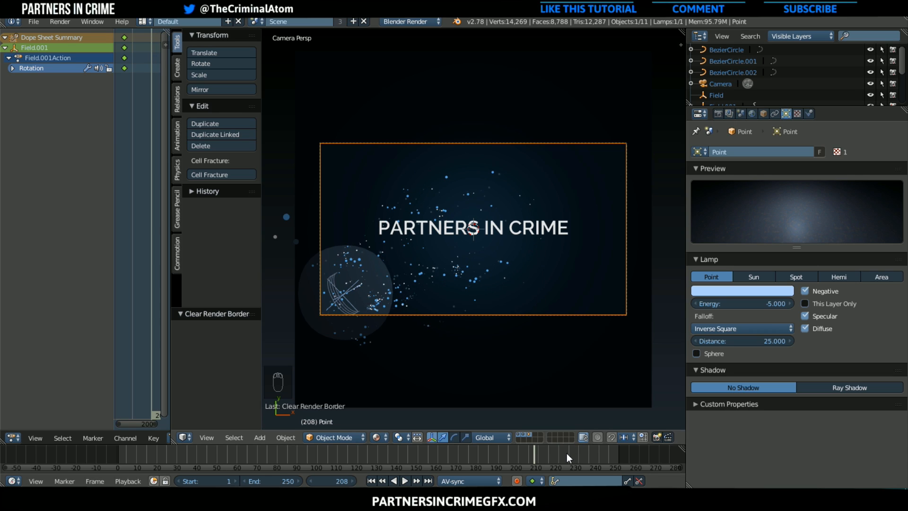
right_click(317, 202)
right_click(320, 203)
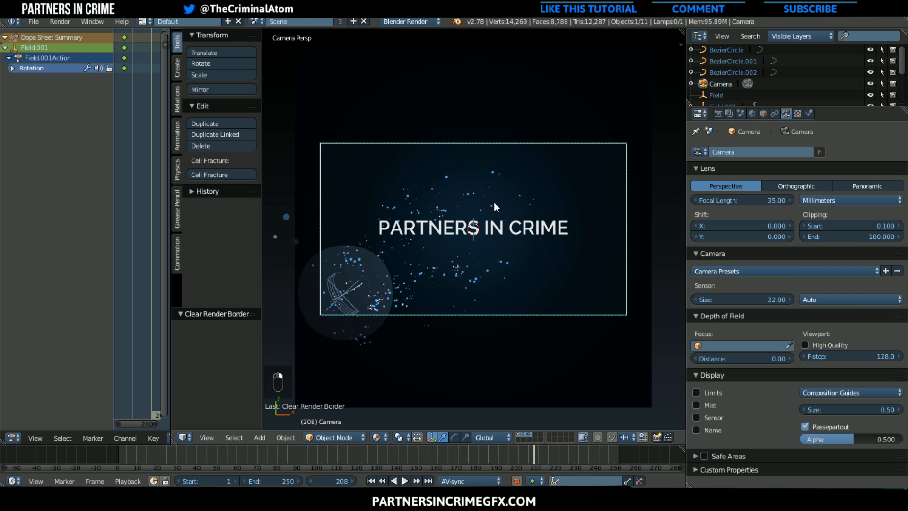
key("i")
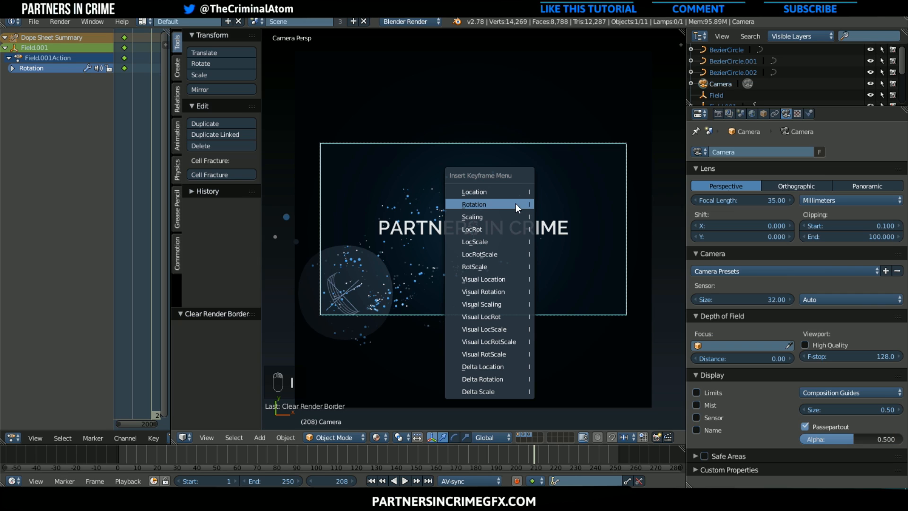
left_click(493, 229)
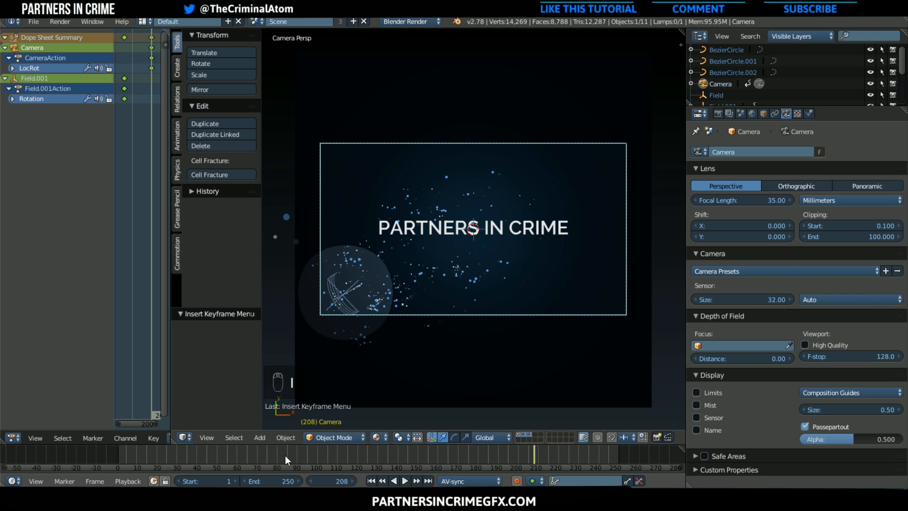
At frame 19, move the camera about -4.84 along Z and insert a LocRot keyframe, checking the motion in playback
left_click_drag(272, 453, 154, 451)
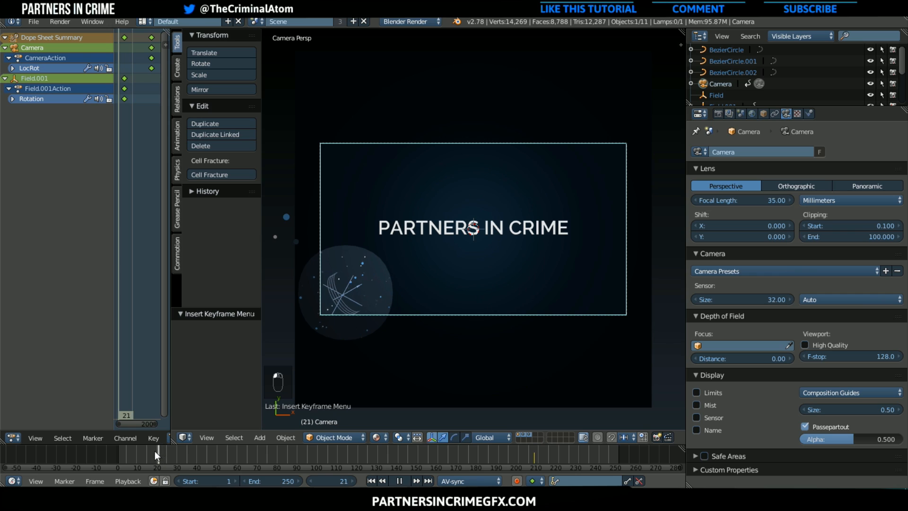
key("g")
key("z")
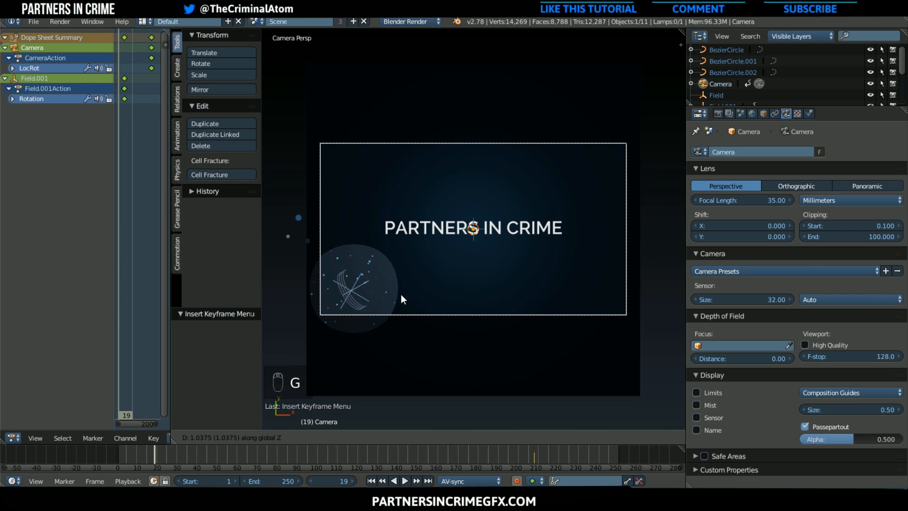
left_click(415, 204)
key("i")
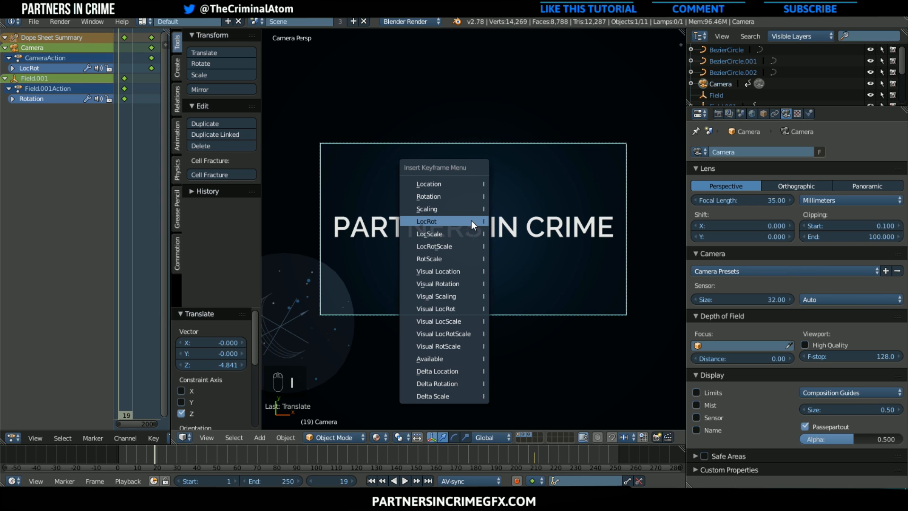
left_click(471, 220)
key("alt+a")
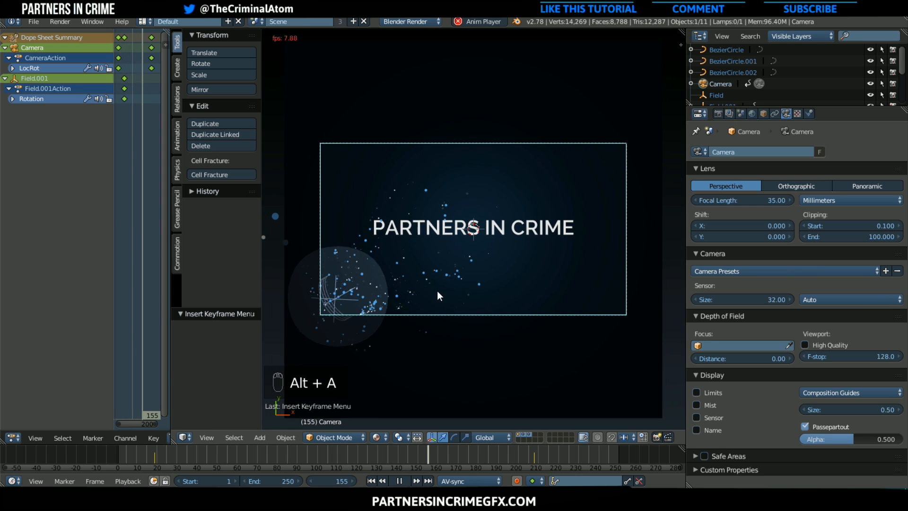
left_click(401, 480)
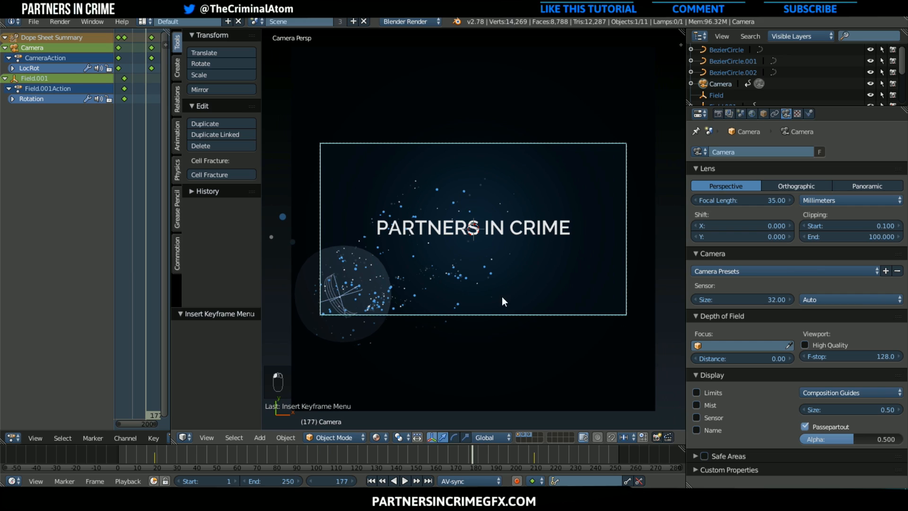
Move the background plane about -4.39 along Z and scale it up by about 1.54 to cover the camera frame
right_click(519, 233)
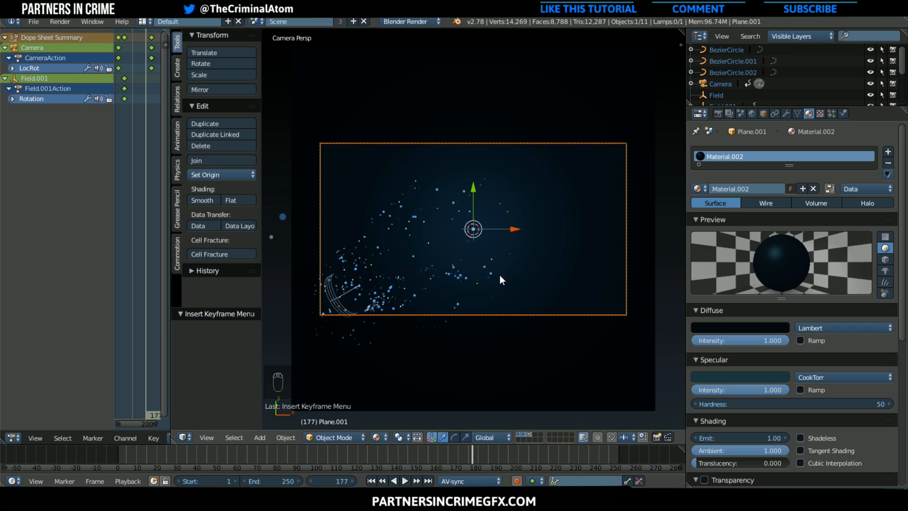
key("g")
key("z")
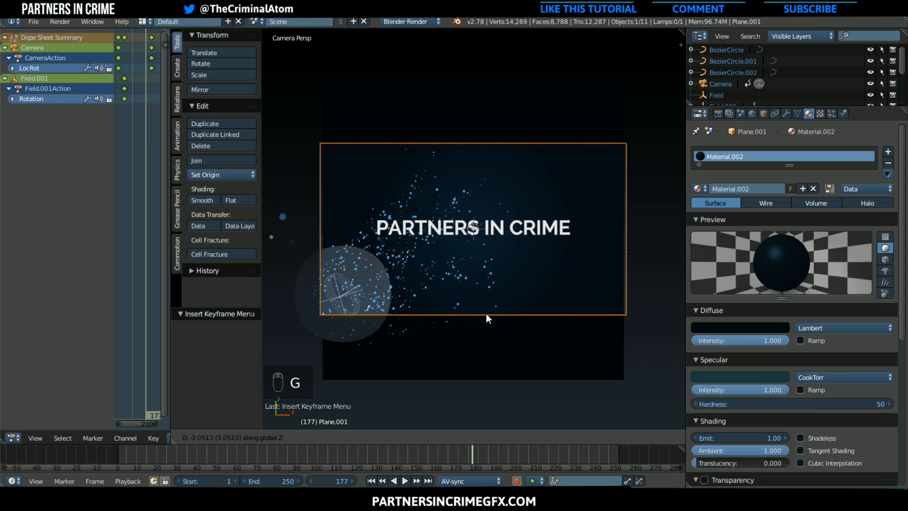
left_click(486, 315)
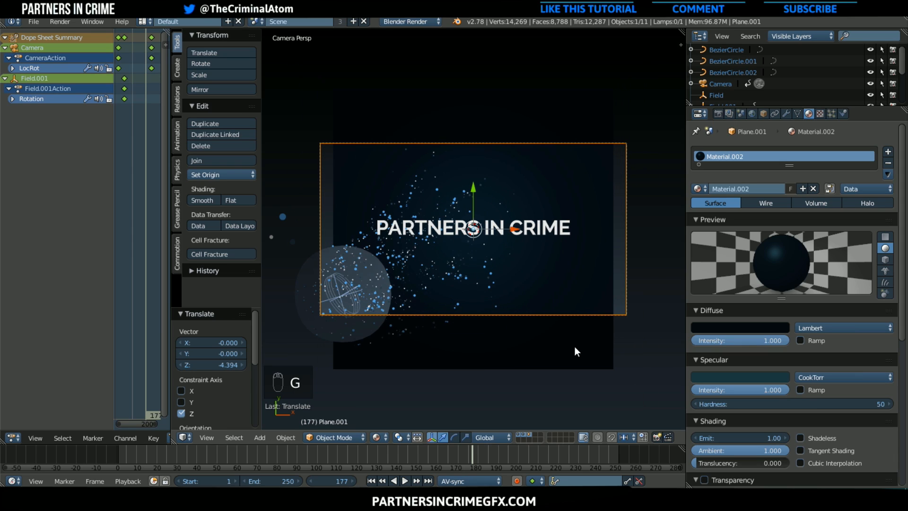
key("s")
left_click(600, 365)
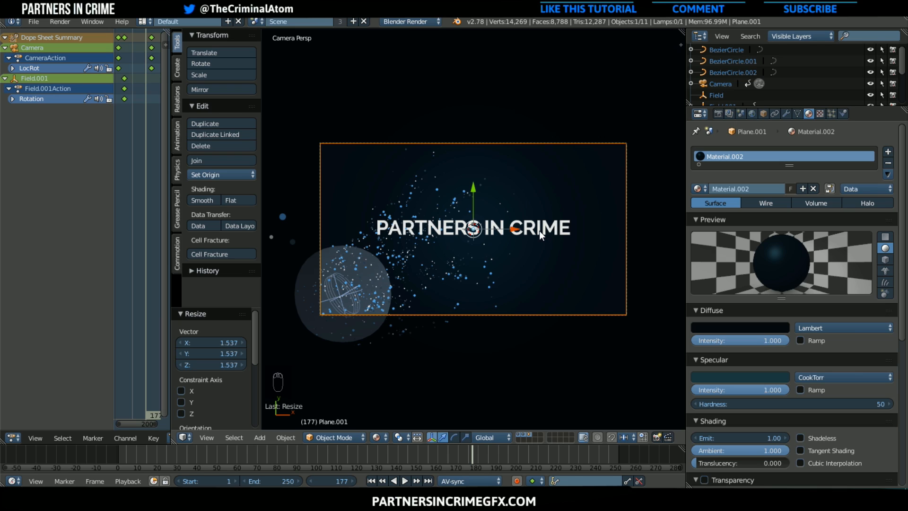
Select all Font-type objects and move them about -0.075 along Y
right_click(551, 235)
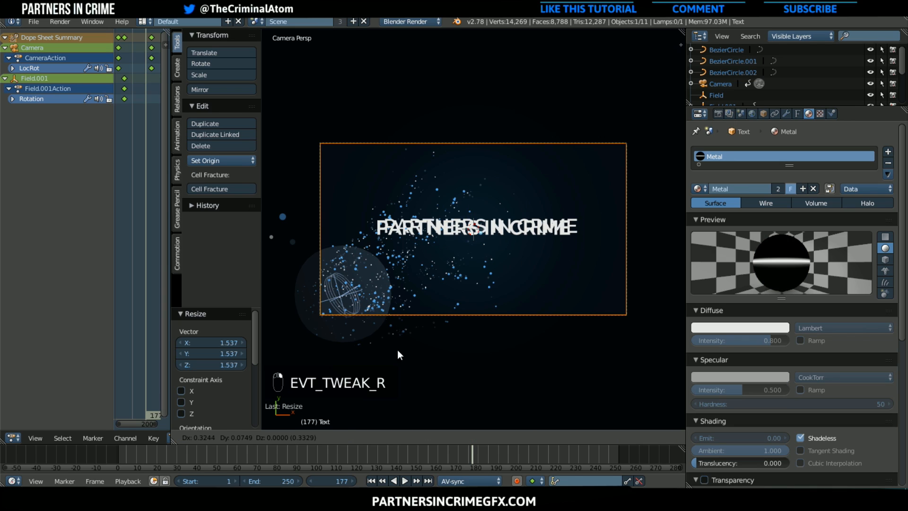
left_click(237, 438)
mouse_move(280, 335)
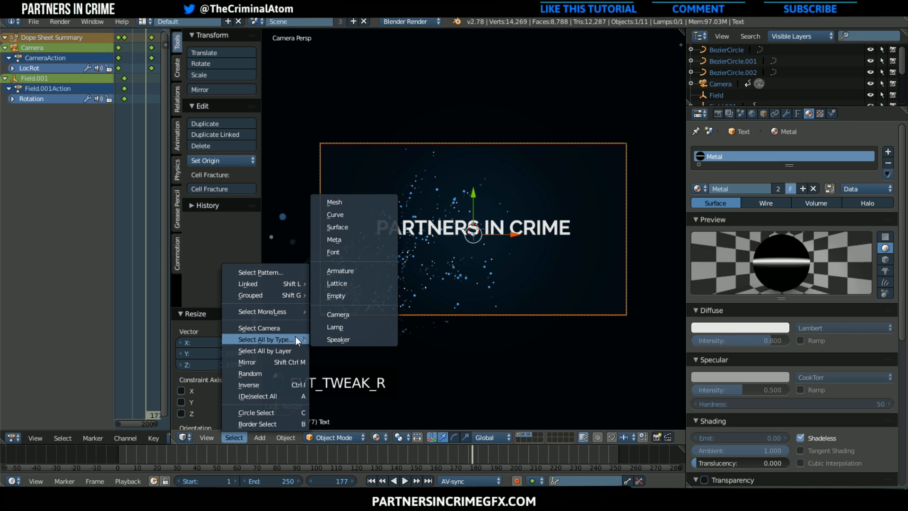
left_click(350, 252)
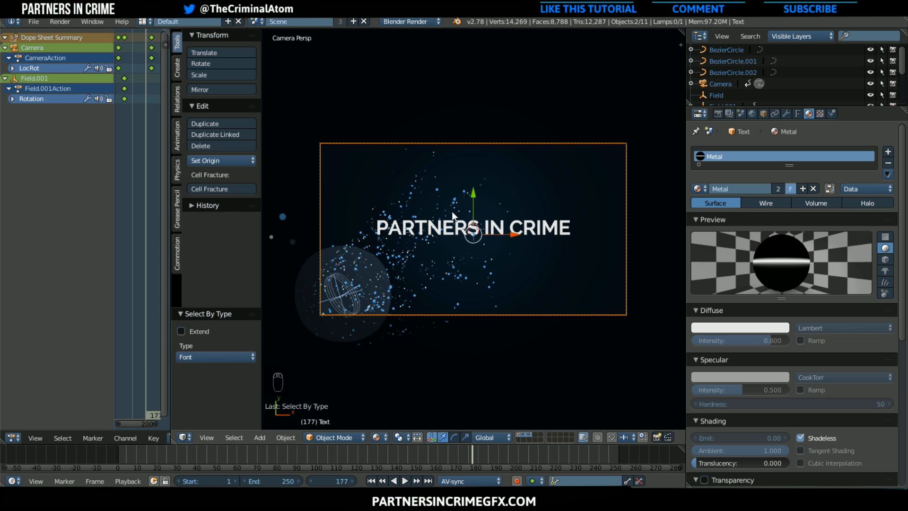
left_click_drag(473, 198, 471, 197)
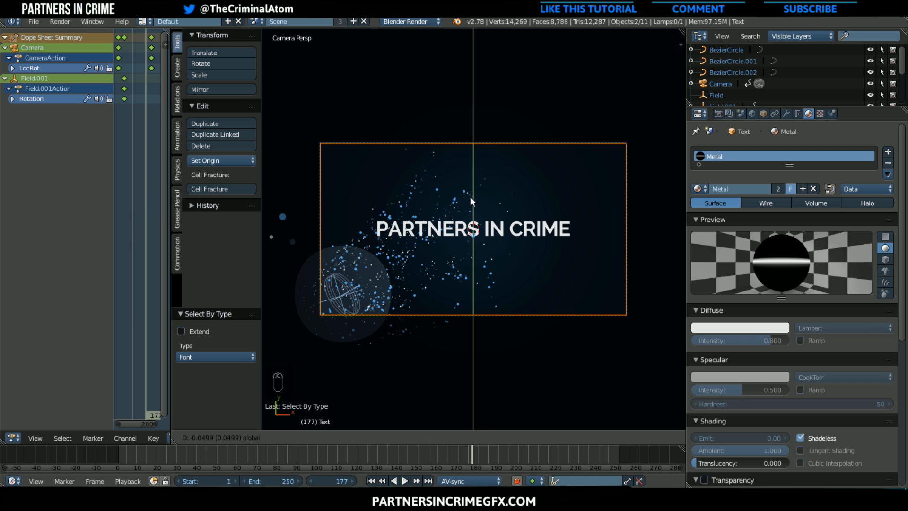
left_click(505, 229)
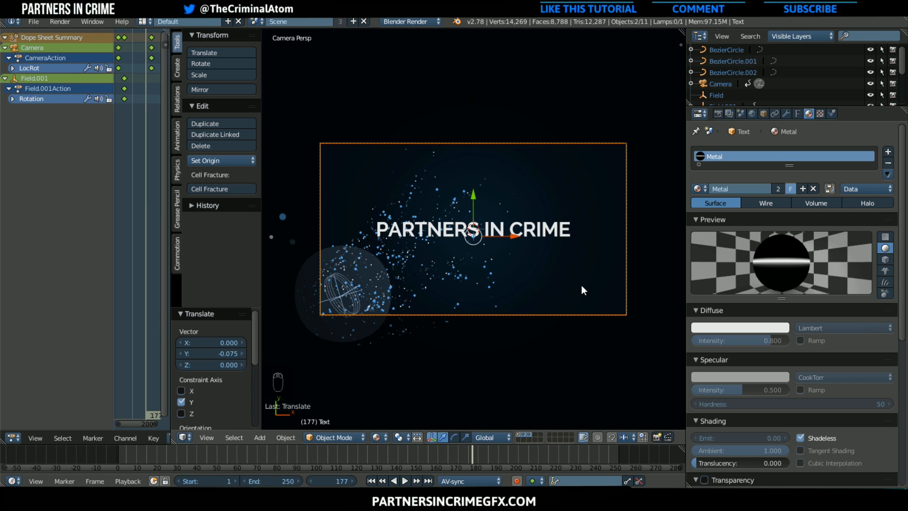
Scale the title text down and move it about 0.146 along Y
key("s")
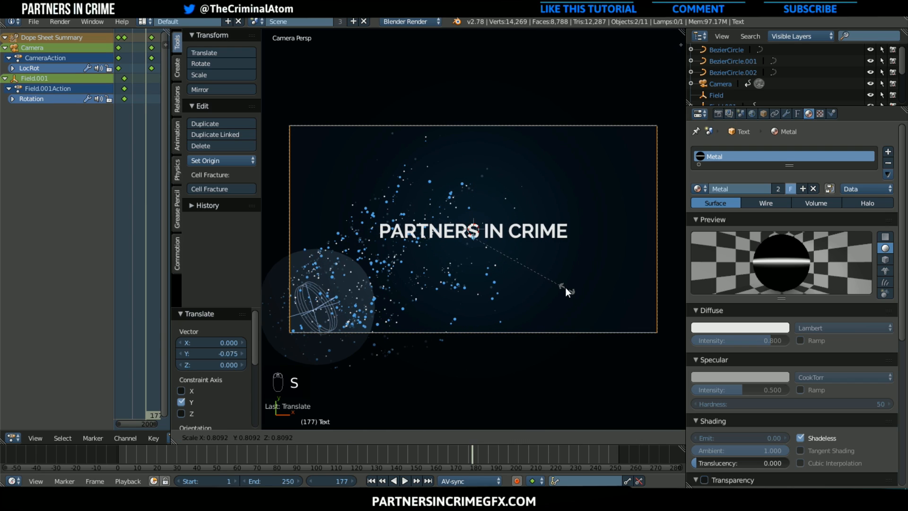
left_click(562, 286)
left_click_drag(473, 200, 470, 198)
Scale the title text up by about 1.098 and move it about -0.062 along Y
key("s")
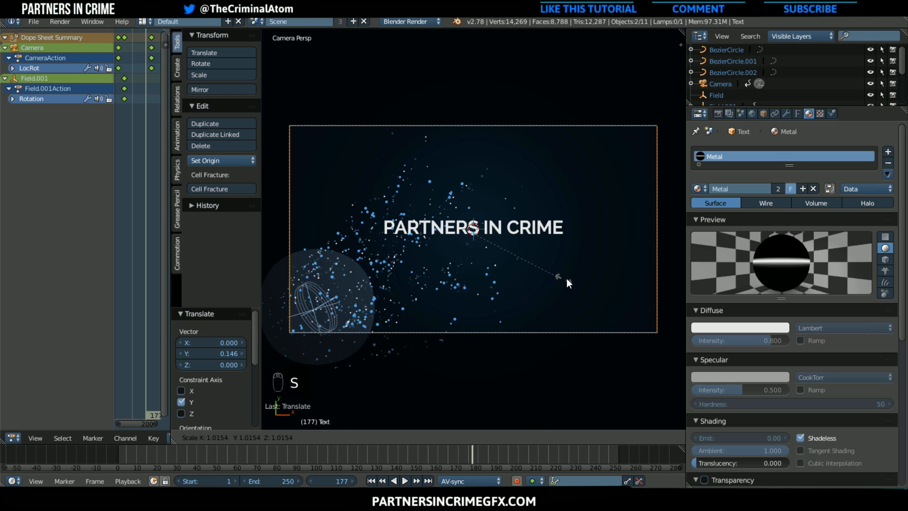
left_click(571, 278)
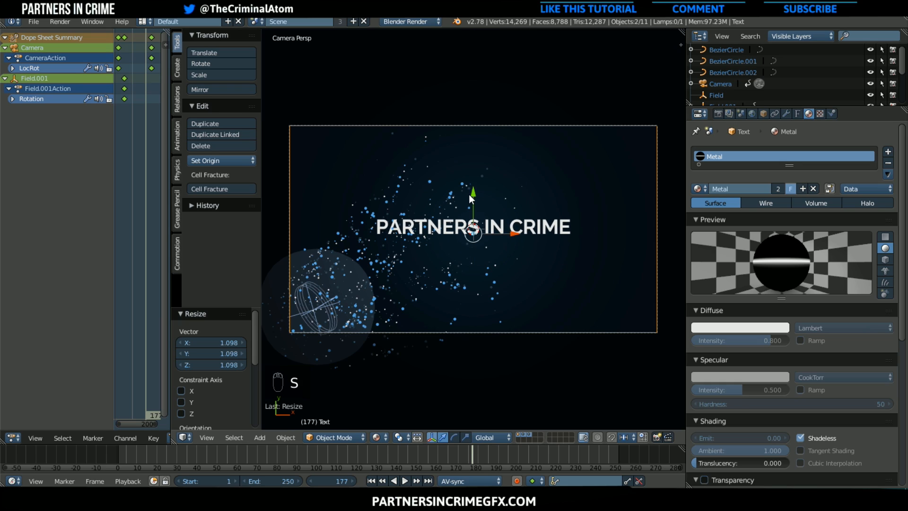
left_click_drag(469, 194, 469, 197)
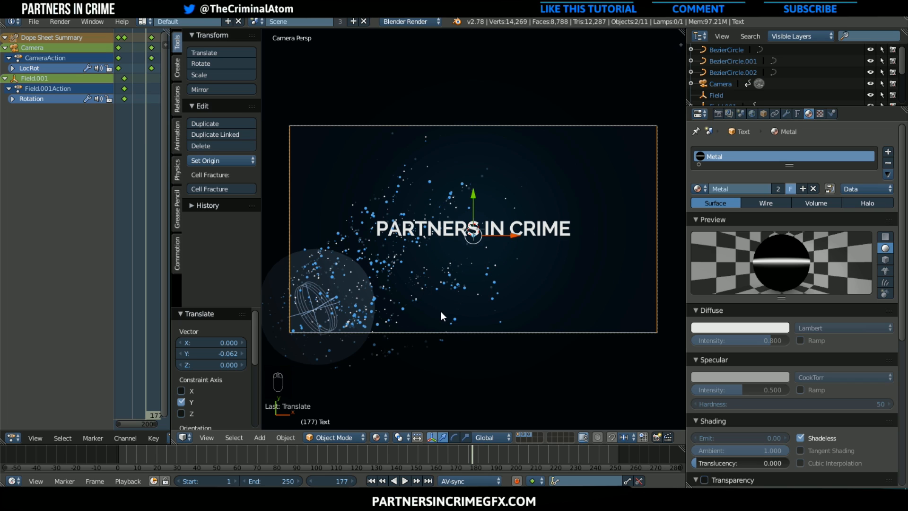
scroll(441, 312, "up", 1)
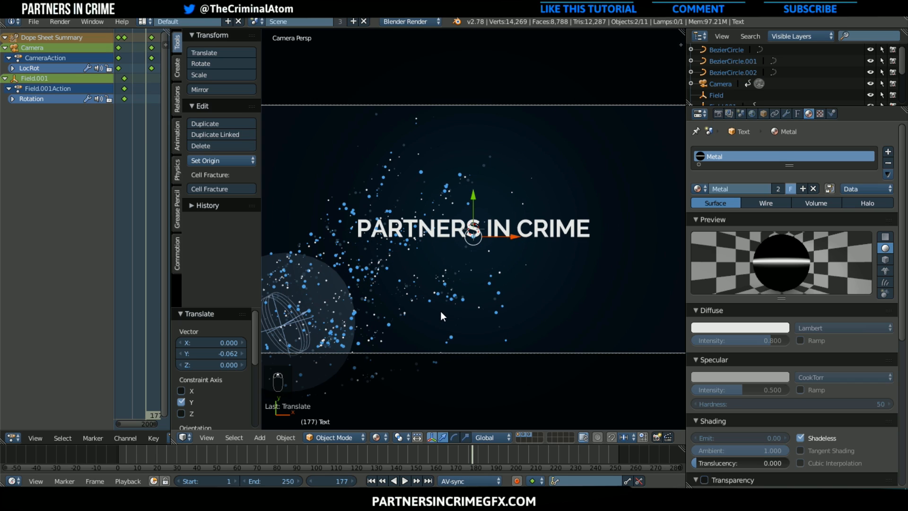
scroll(441, 311, "down", 2)
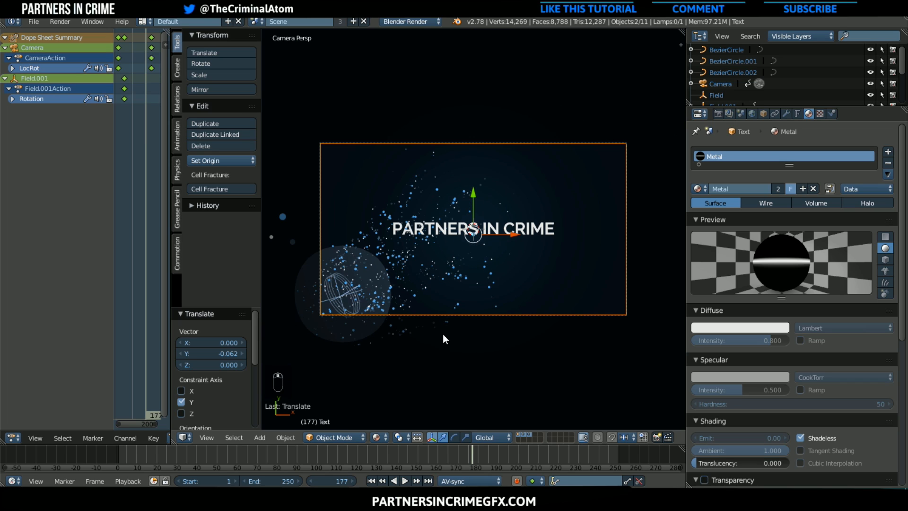
Play the animation to frame 237, render that frame and display the Viewer Node composite
key("alt+a")
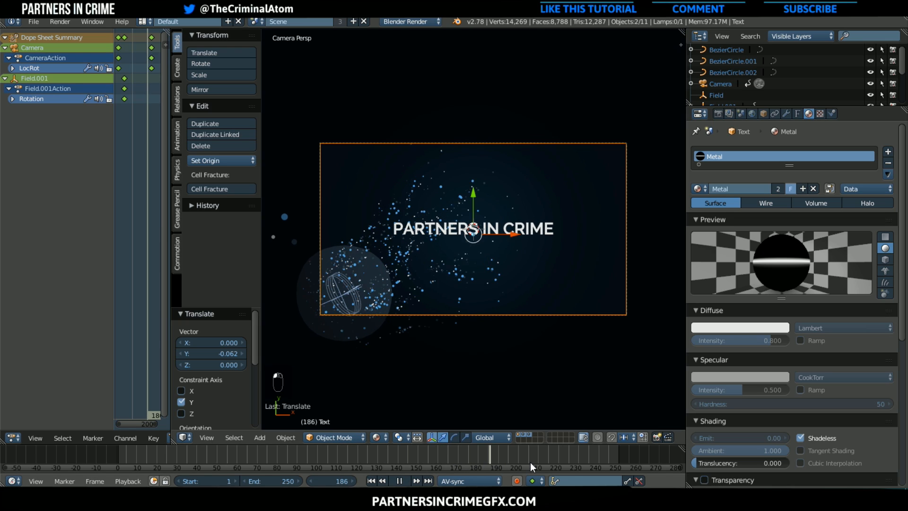
key("alt+a")
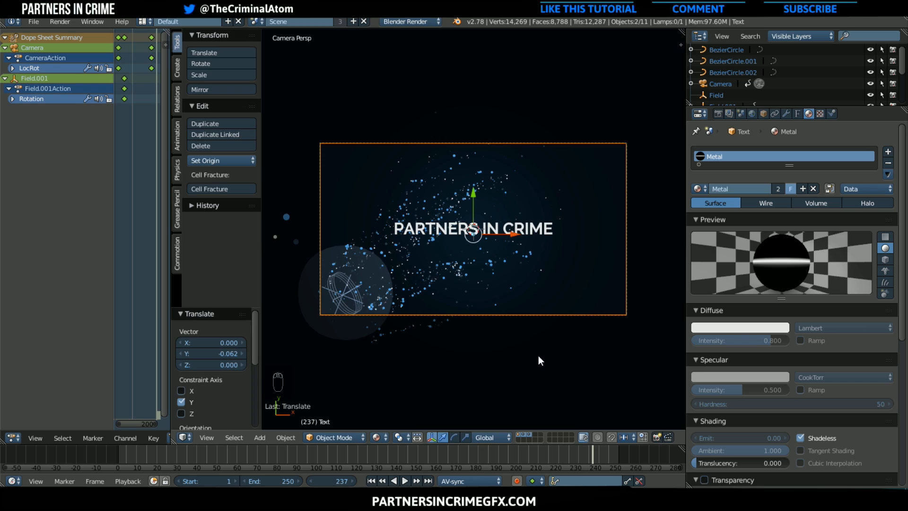
key("F12")
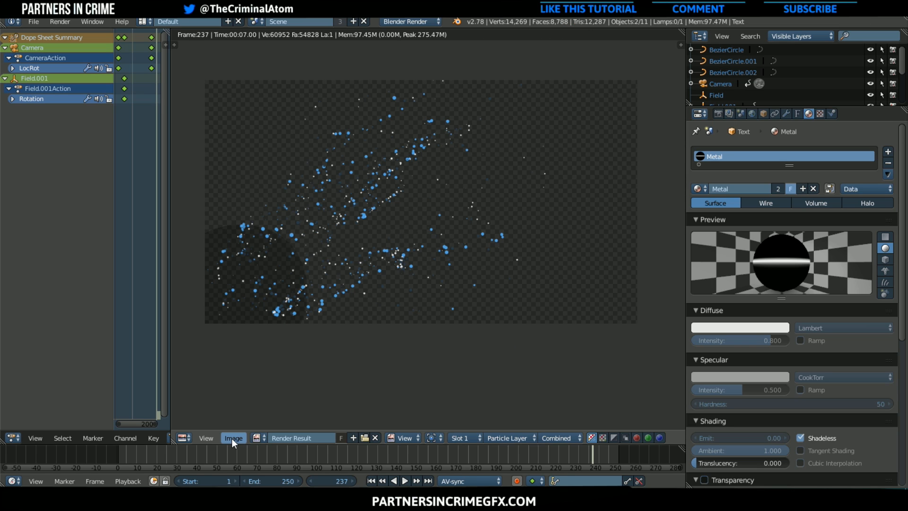
left_click(257, 437)
left_click(301, 335)
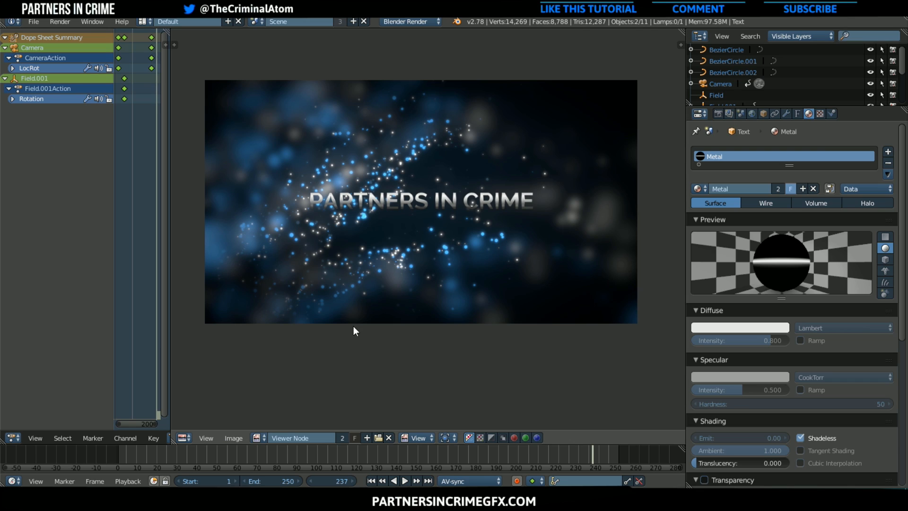
middle_click_drag(352, 297, 360, 304)
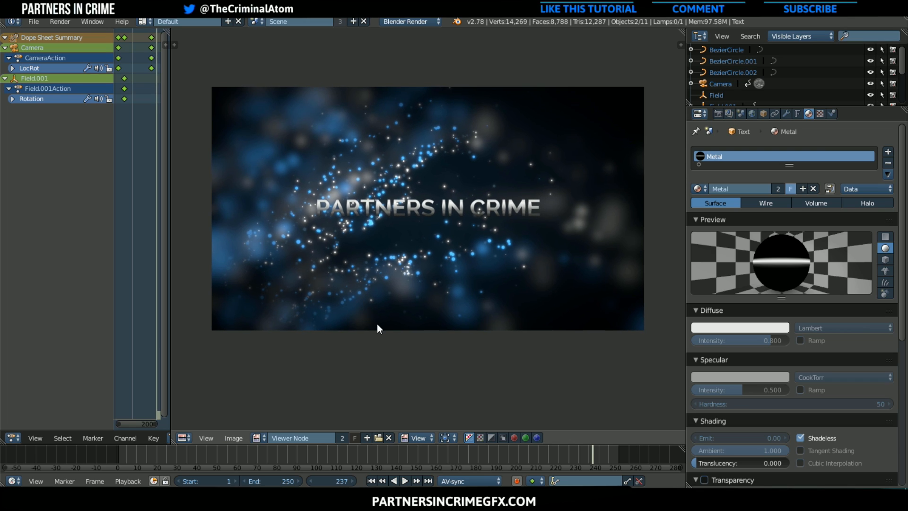
Switch to the Compositing layout and lower the Value setting of the Hue Saturation Value node
left_click(144, 21)
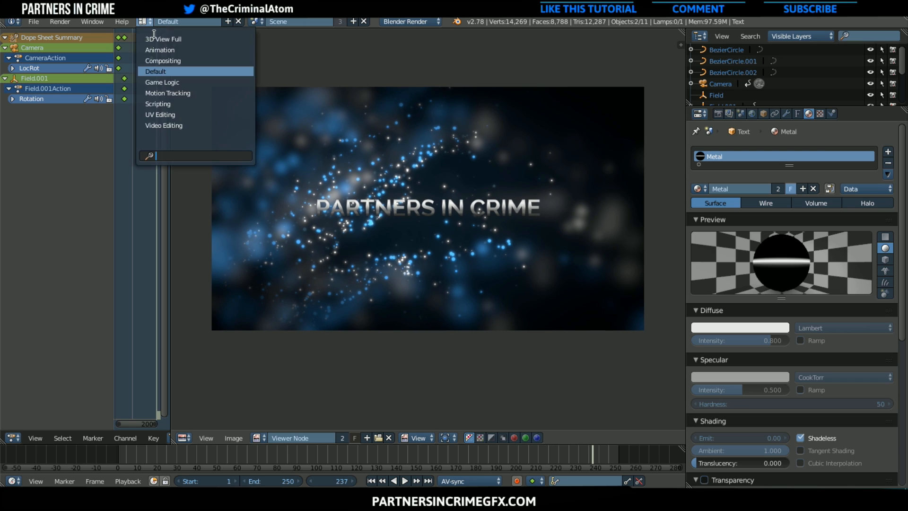
left_click(176, 62)
scroll(157, 193, "down", 2)
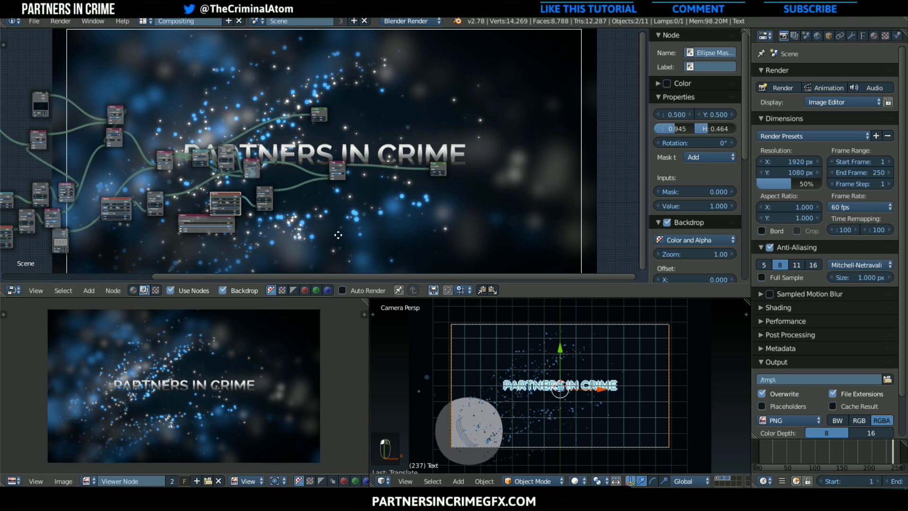
middle_click_drag(163, 193, 535, 232)
scroll(515, 228, "up", 3)
scroll(426, 222, "up", 5)
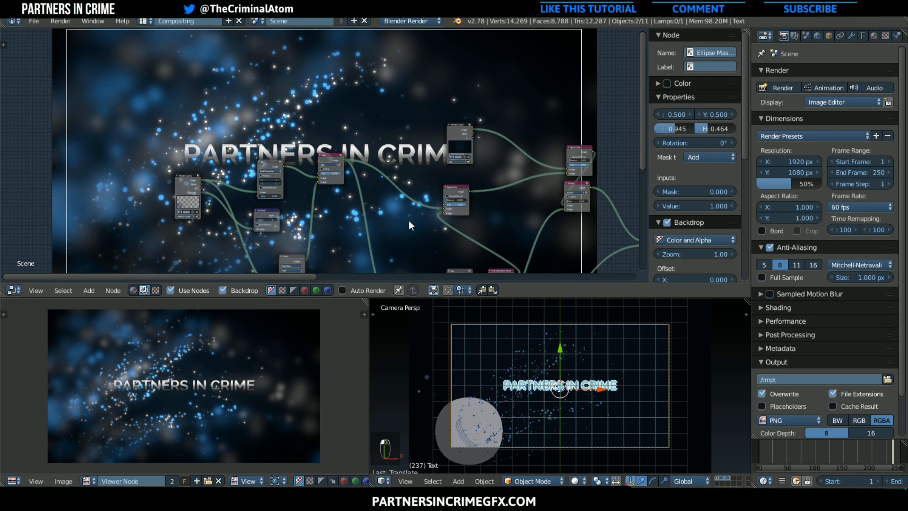
scroll(481, 228, "down", 1)
middle_click_drag(485, 211, 450, 122)
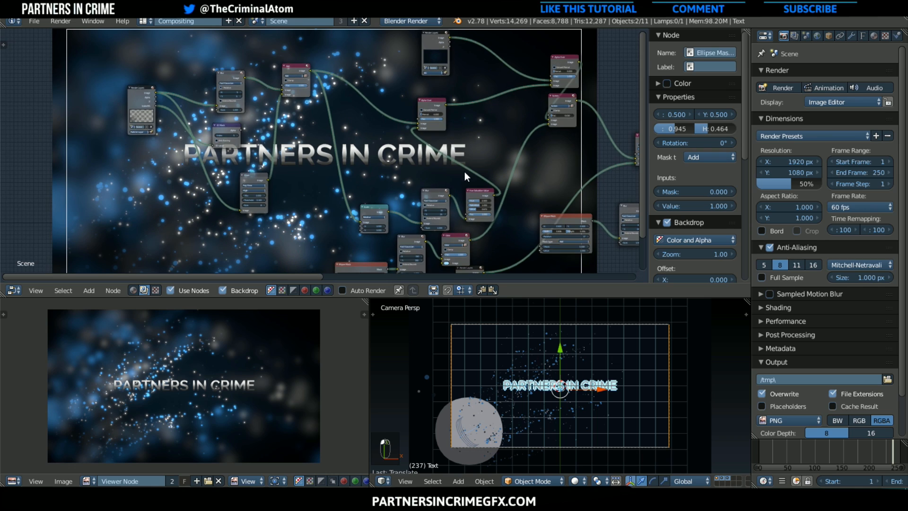
scroll(482, 190, "up", 4)
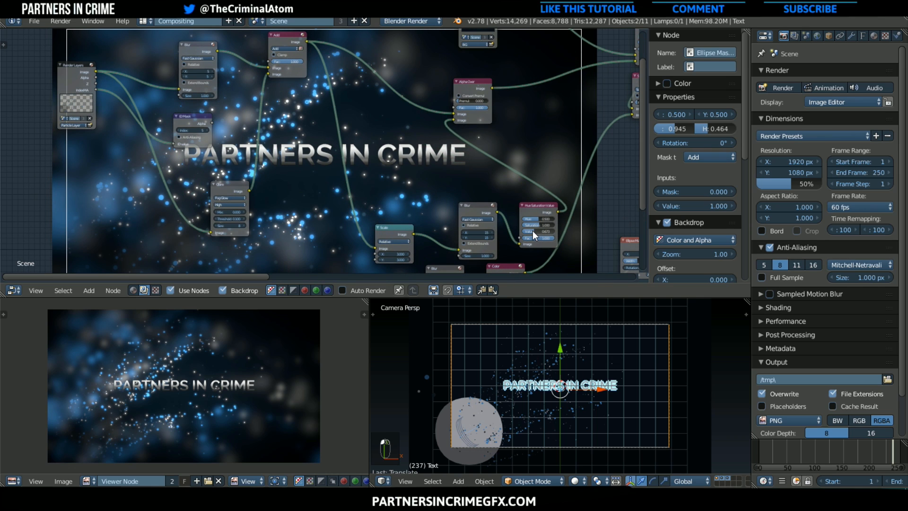
left_click_drag(533, 231, 514, 231)
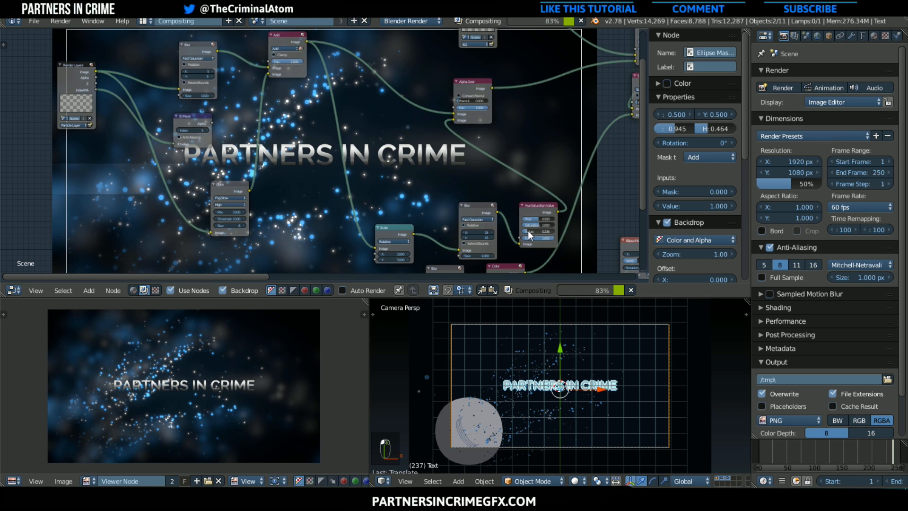
Lower the factor of the Add node that combines the blurred particles with the glare
middle_click_drag(290, 189, 324, 218)
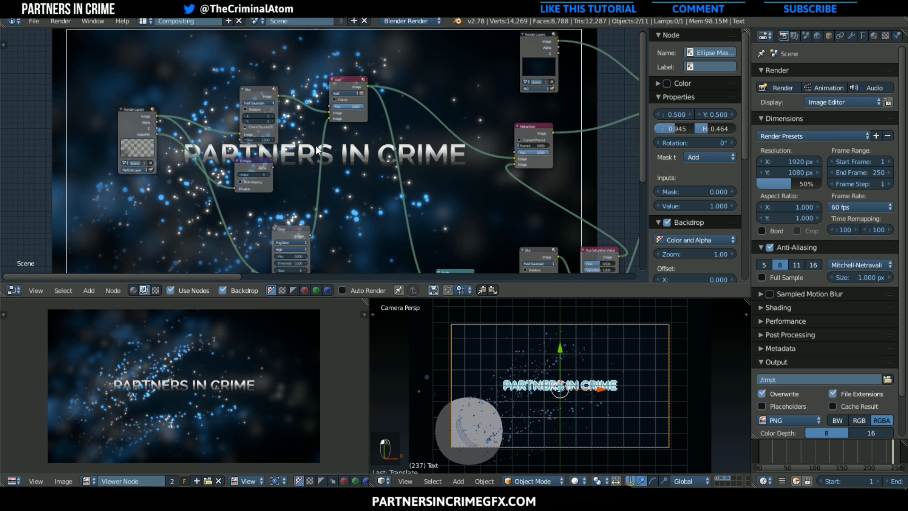
left_click_drag(356, 106, 322, 106)
middle_click_drag(333, 196, 244, 207)
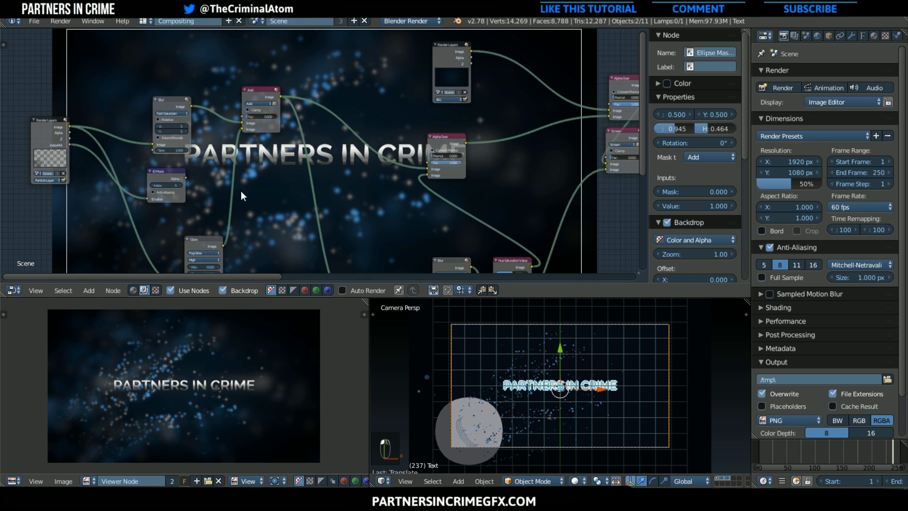
Reduce the X and Y size of the Blur node between the particle render layer and the Add node
scroll(204, 144, "down", 1)
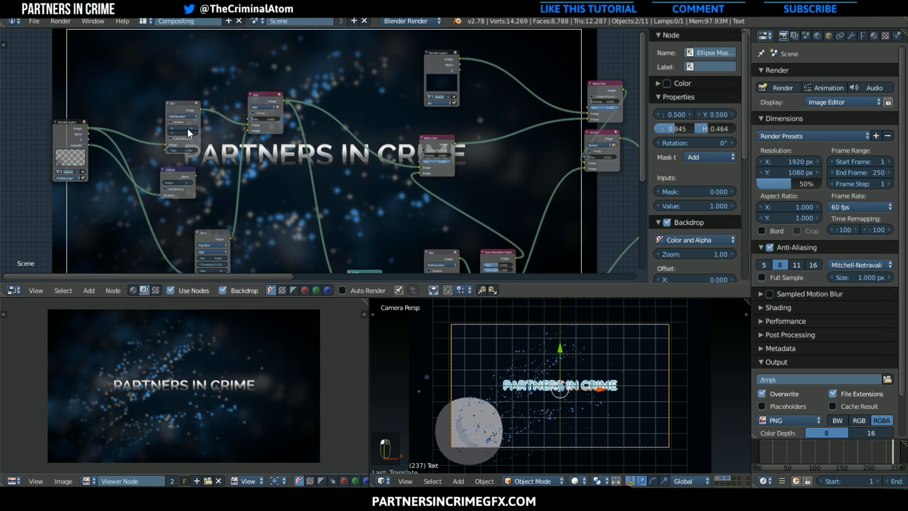
left_click_drag(186, 128, 171, 133)
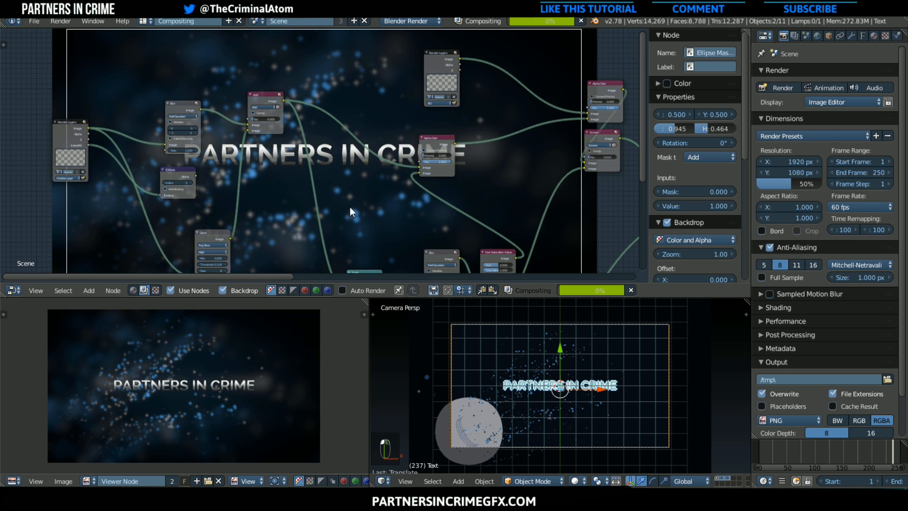
middle_click_drag(326, 170, 244, 175)
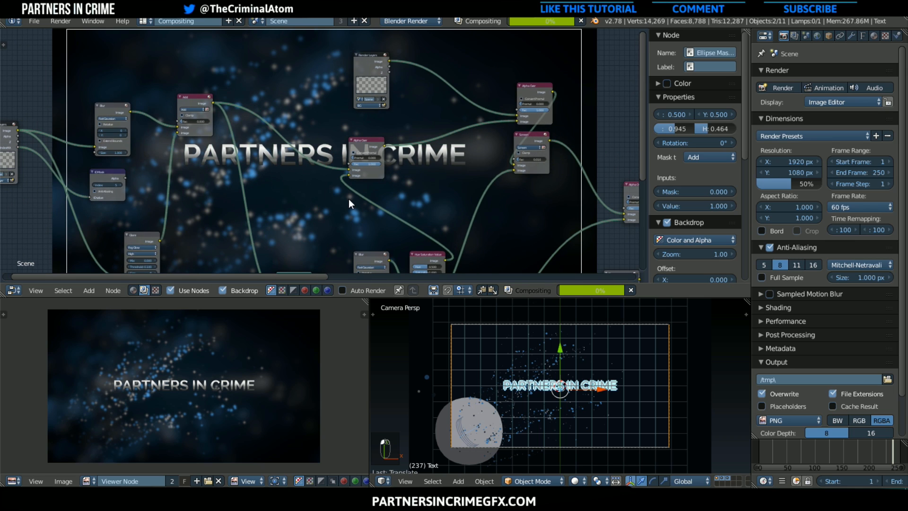
middle_click_drag(349, 203, 326, 177)
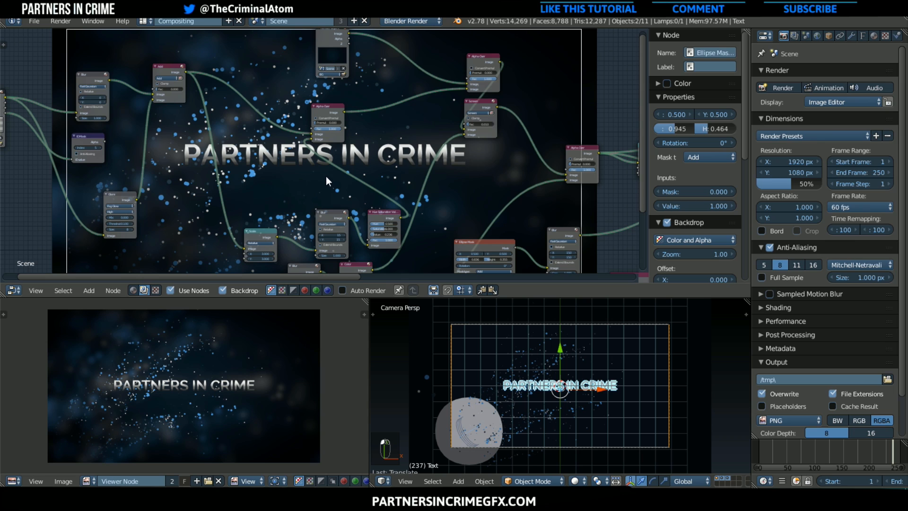
Set the X and Y size of the Blur node feeding the Hue Saturation Value node to 5
middle_click_drag(238, 174, 302, 147)
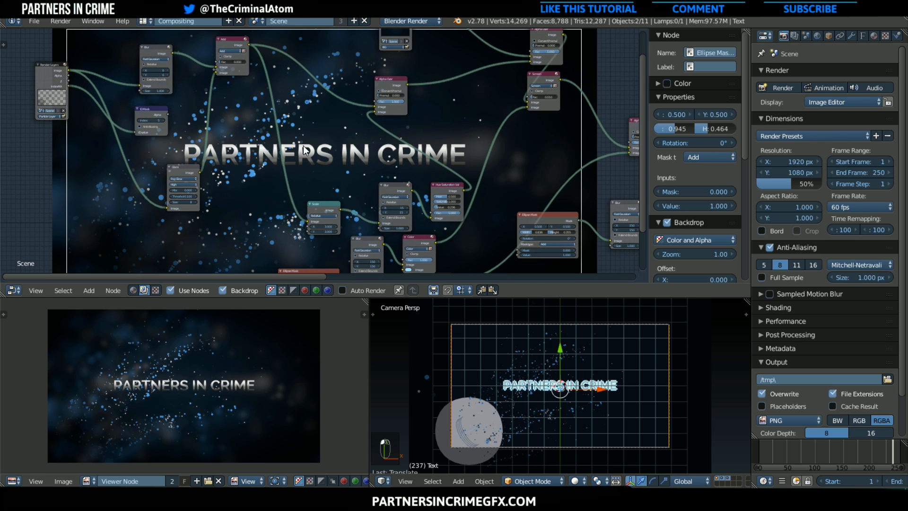
scroll(427, 223, "up", 2)
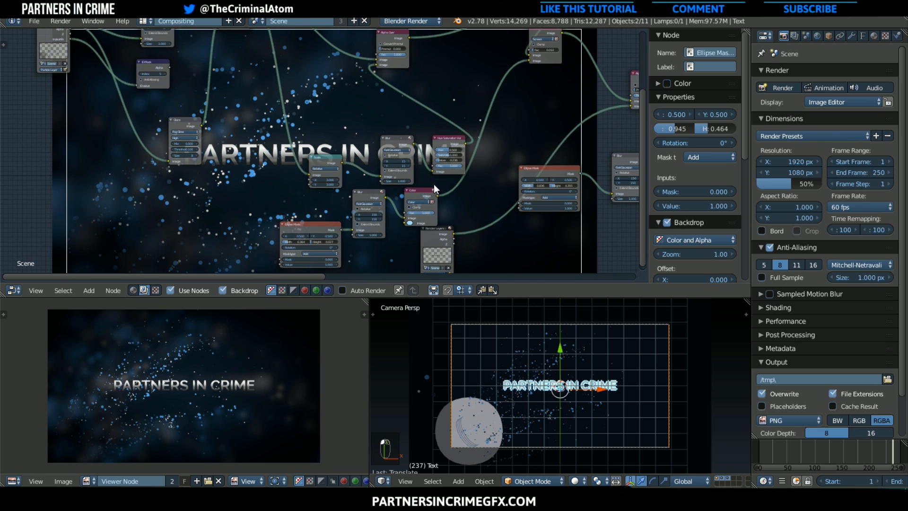
middle_click_drag(433, 184, 395, 217)
scroll(381, 178, "up", 1)
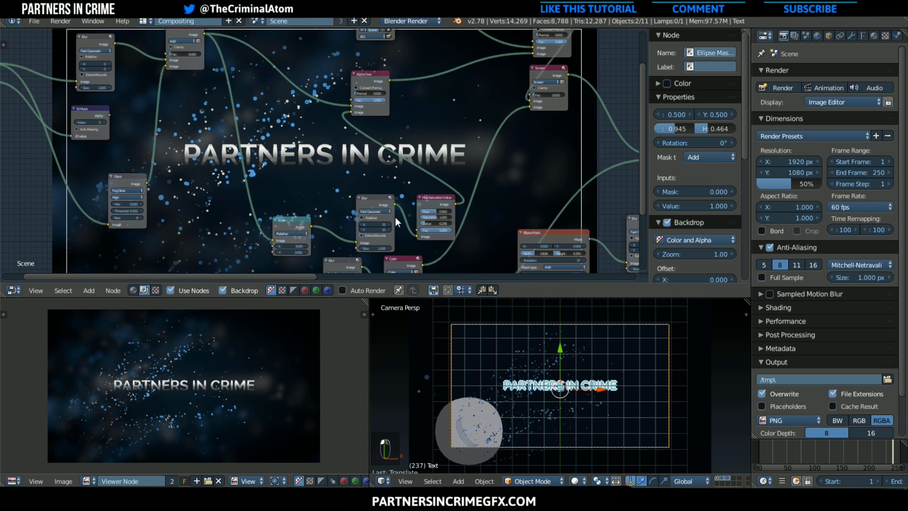
left_click(376, 224)
type("5")
key("Return")
left_click(376, 228)
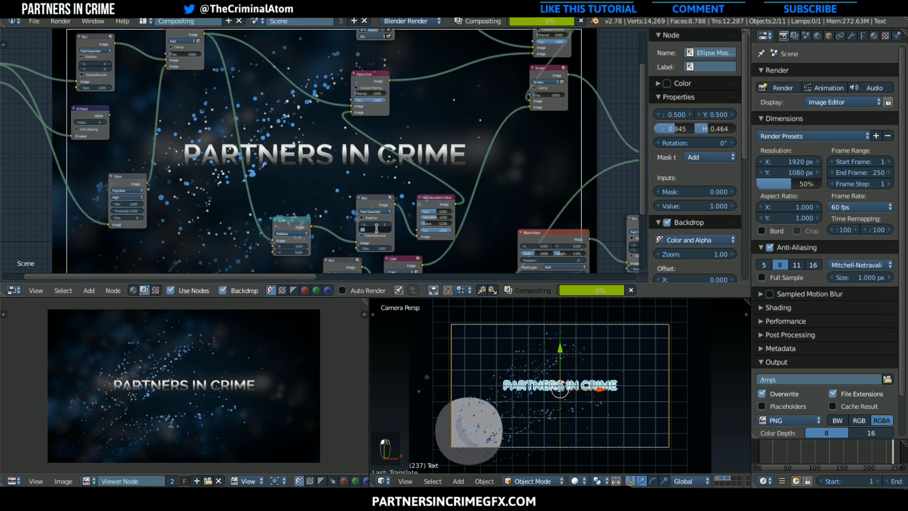
type("5")
key("Return")
Enlarge the Ellipse Mask whose blur feeds the Mix node to about 0.982 wide and 0.427 high
middle_click_drag(402, 157, 300, 32)
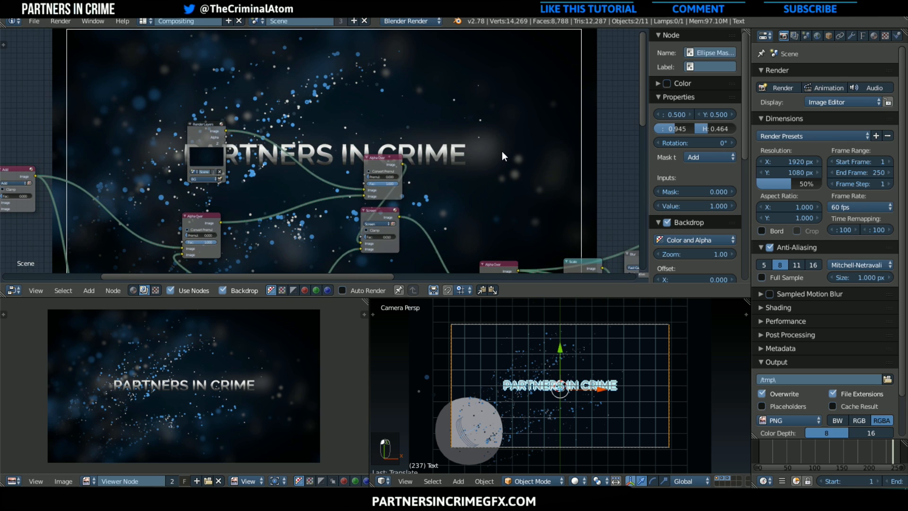
scroll(411, 210, "down", 2)
middle_click_drag(410, 210, 196, 41)
scroll(288, 131, "up", 1)
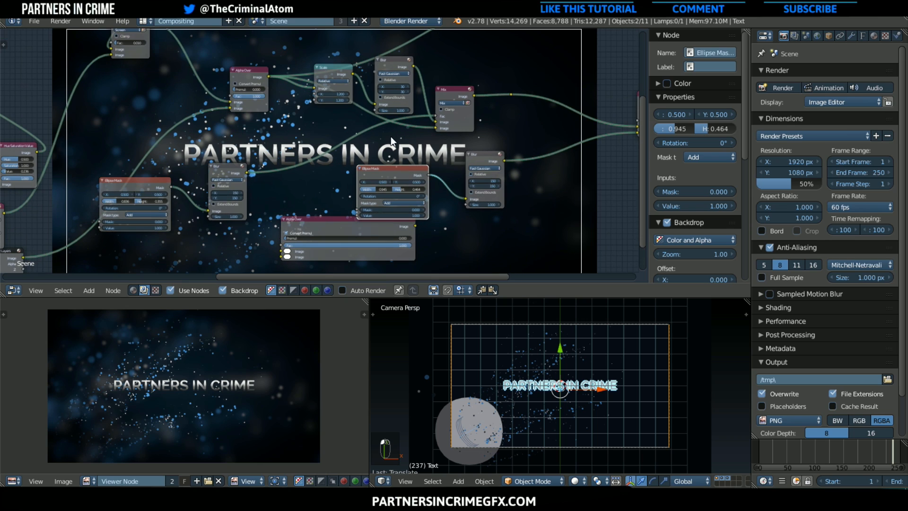
middle_click_drag(201, 182, 225, 205)
left_click(167, 209)
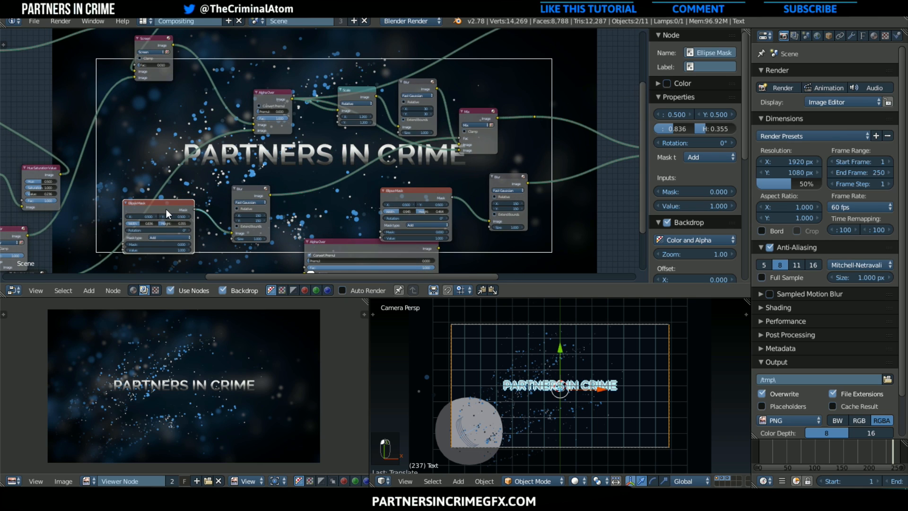
left_click(255, 216)
left_click_drag(144, 220, 170, 220)
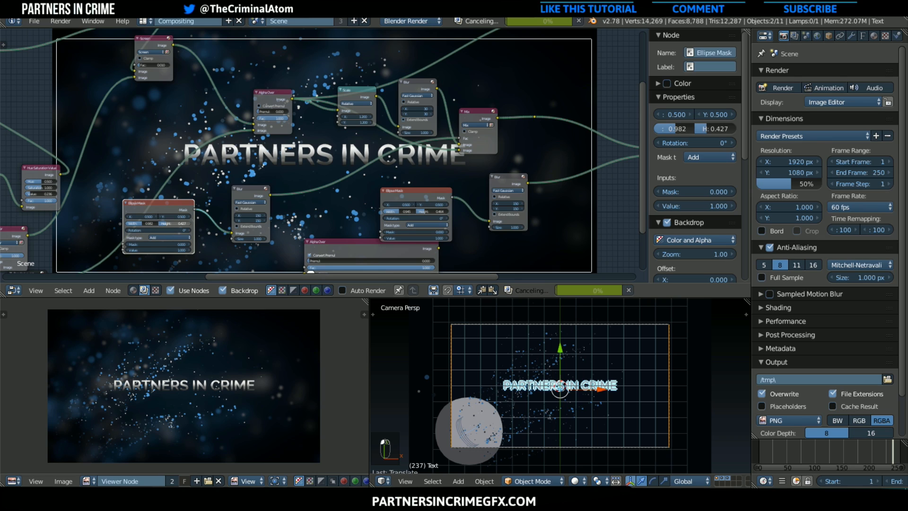
left_click_drag(175, 223, 178, 223)
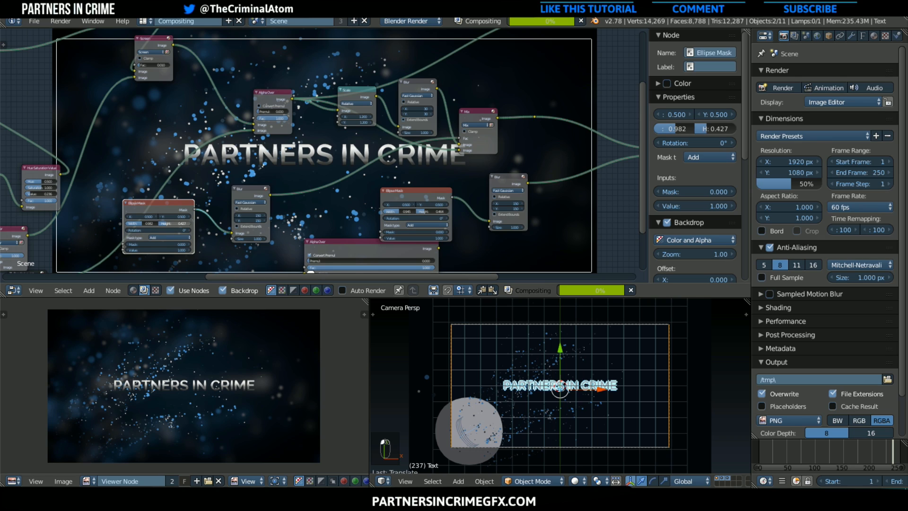
Insert a Glare node on the output link of the Text Layer render node
middle_click_drag(327, 203, 206, 185)
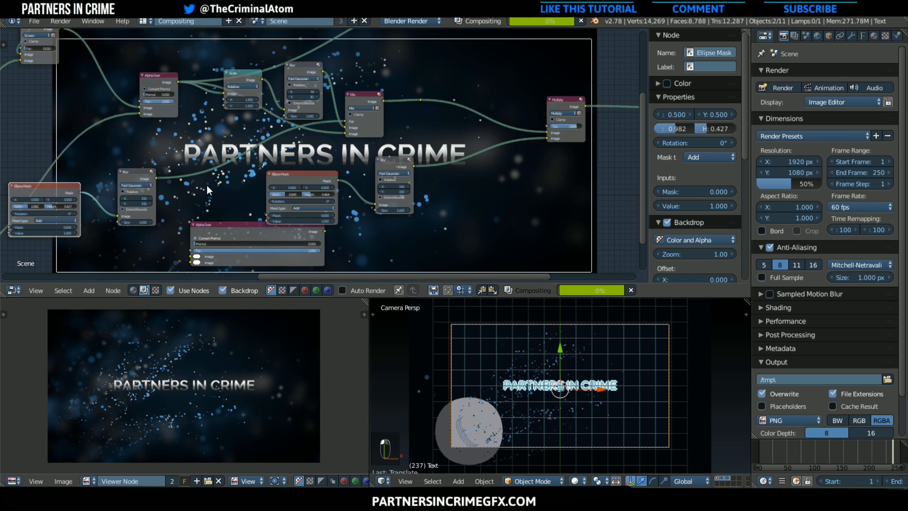
scroll(206, 186, "down", 1)
middle_click_drag(351, 198, 661, 212)
middle_click_drag(273, 194, 438, 197)
middle_click_drag(287, 193, 323, 213)
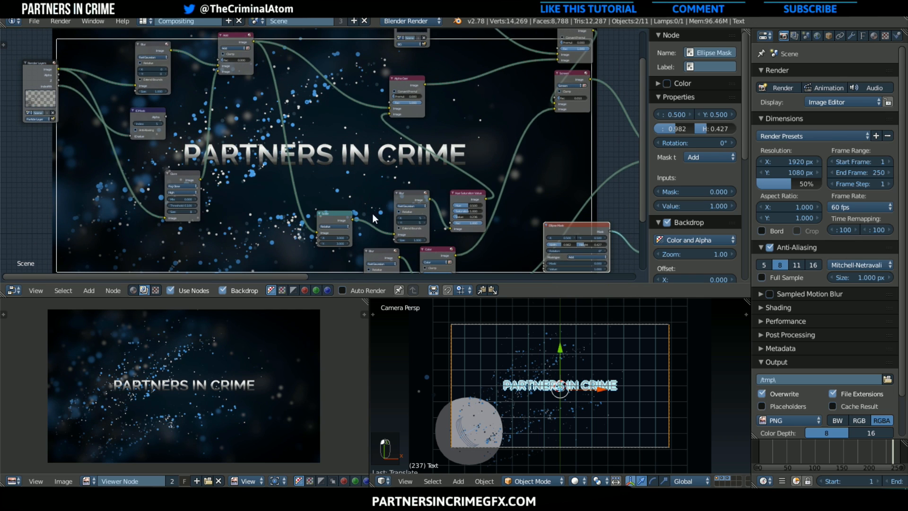
scroll(404, 220, "down", 1)
middle_click_drag(392, 214, 232, 155)
left_click_drag(286, 226, 214, 260)
left_click(86, 289)
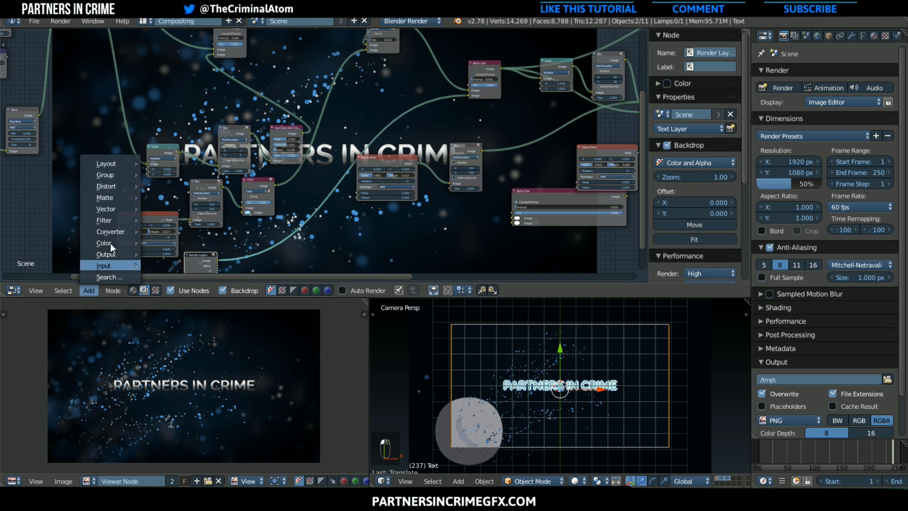
mouse_move(112, 220)
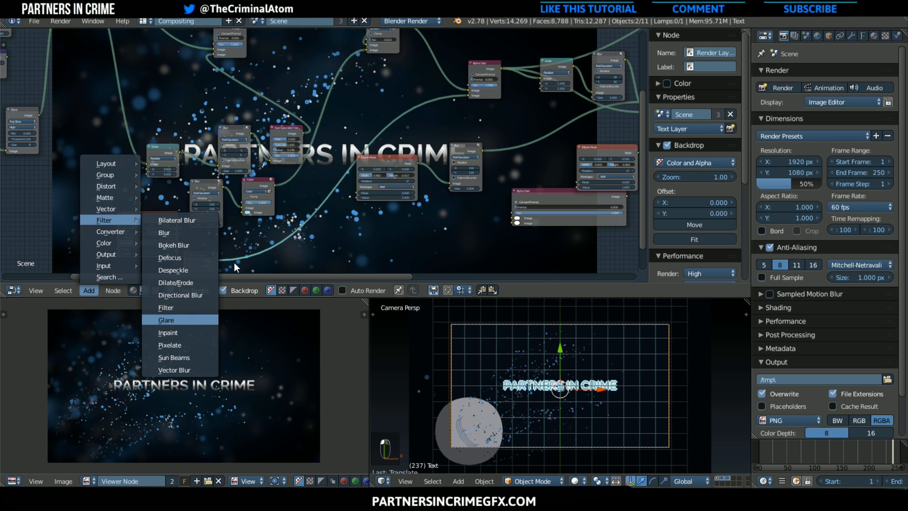
left_click(167, 319)
middle_click_drag(284, 212, 307, 186)
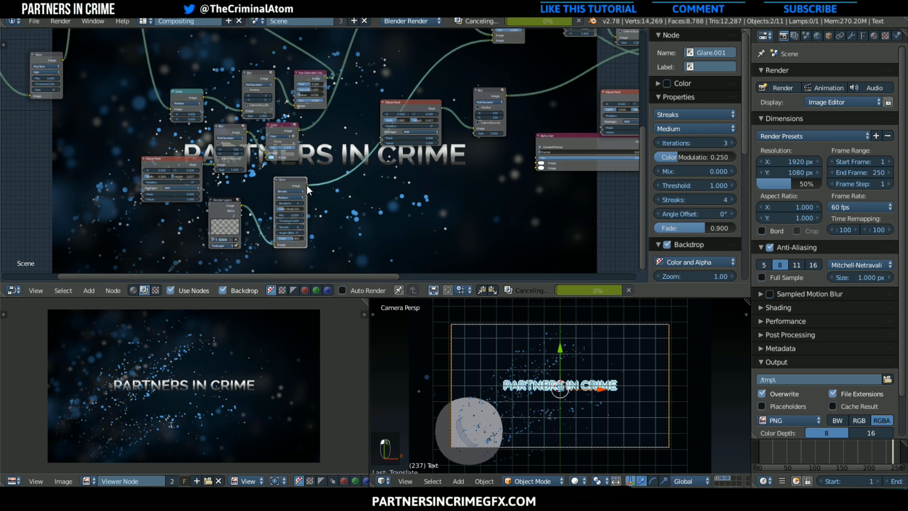
Set the new text Glare node to Fog Glow with High quality
scroll(306, 186, "up", 2)
left_click(286, 198)
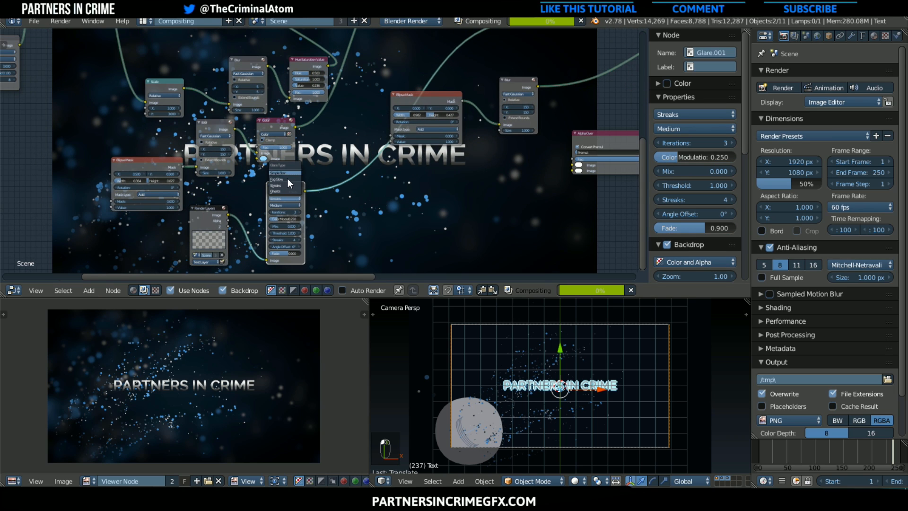
left_click(287, 179)
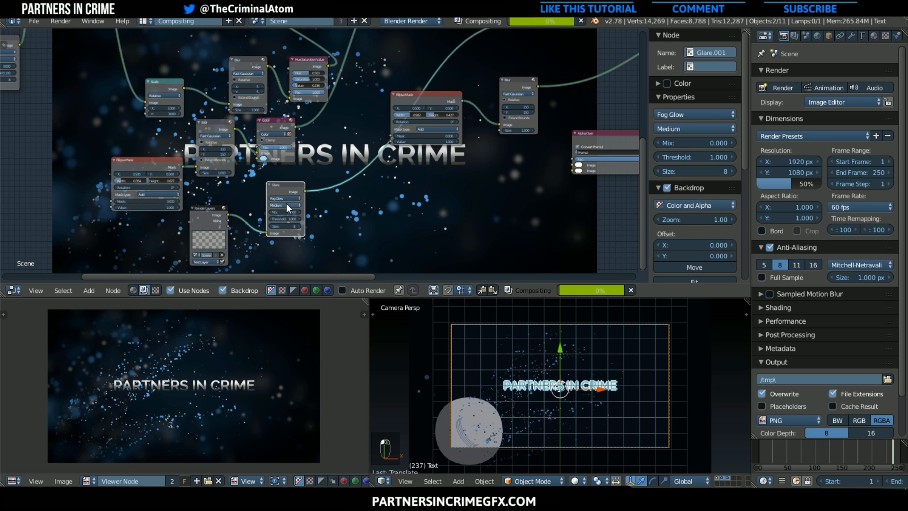
left_click(285, 199)
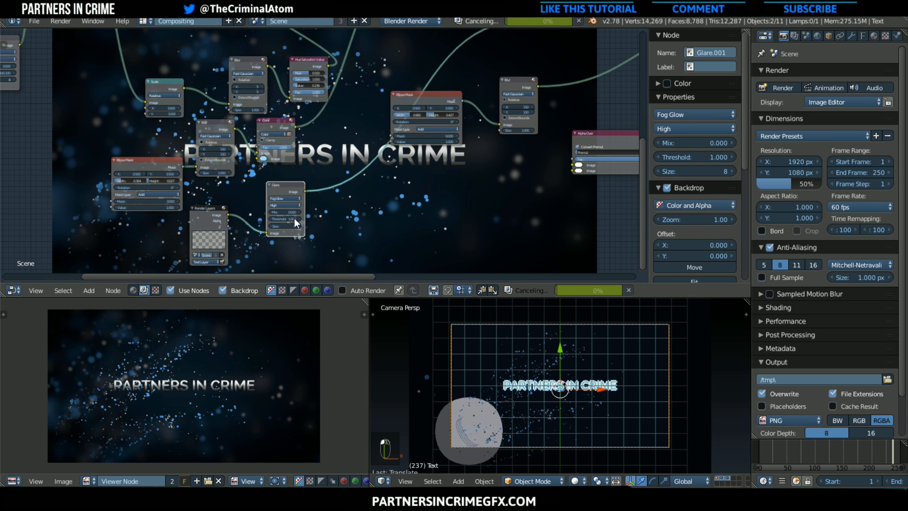
left_click_drag(294, 219, 244, 219)
scroll(308, 217, "down", 3)
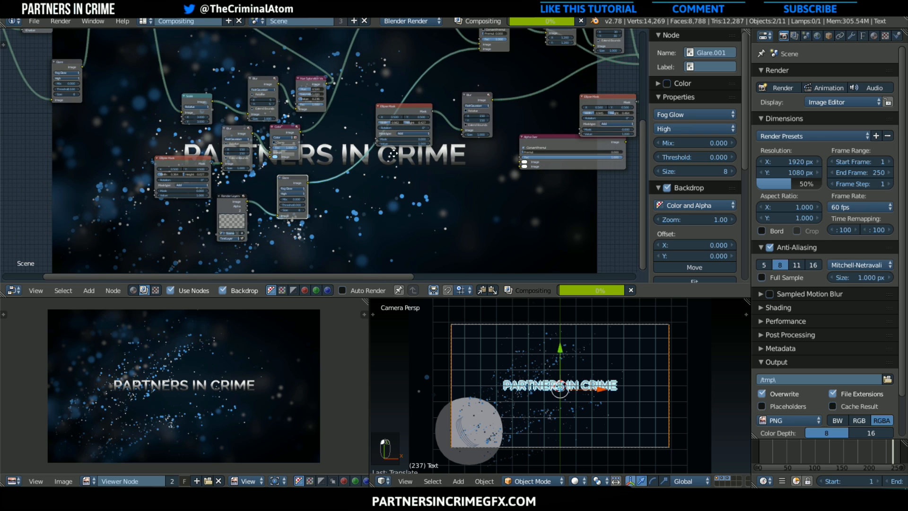
Adjust the text Glare node's threshold and move the nearby Ellipse Mask and its Blur node clear of the glare's link
middle_click_drag(410, 100, 335, 130)
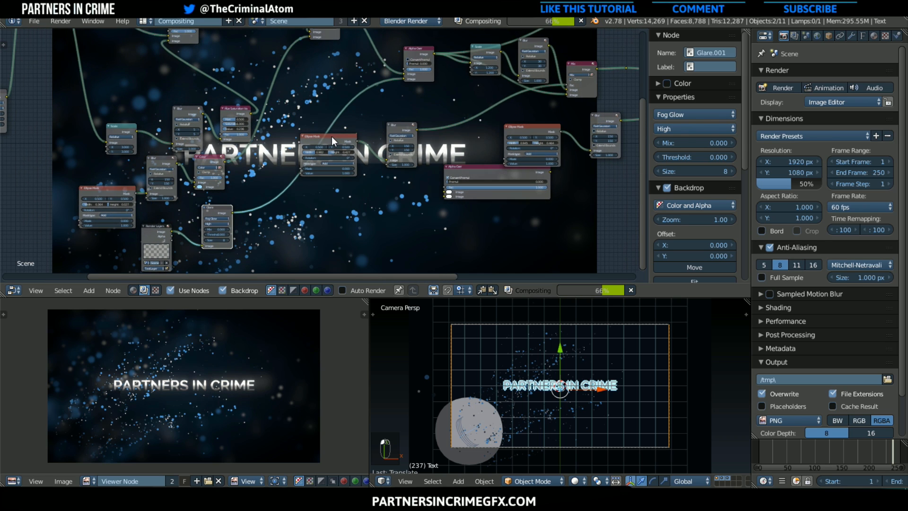
left_click_drag(331, 136, 403, 190)
middle_click_drag(394, 189, 318, 183)
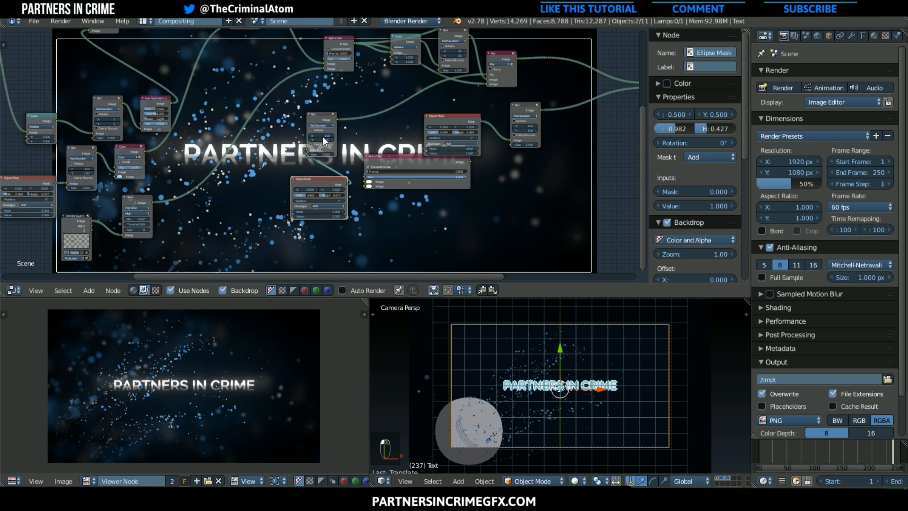
left_click(139, 223)
key("Return")
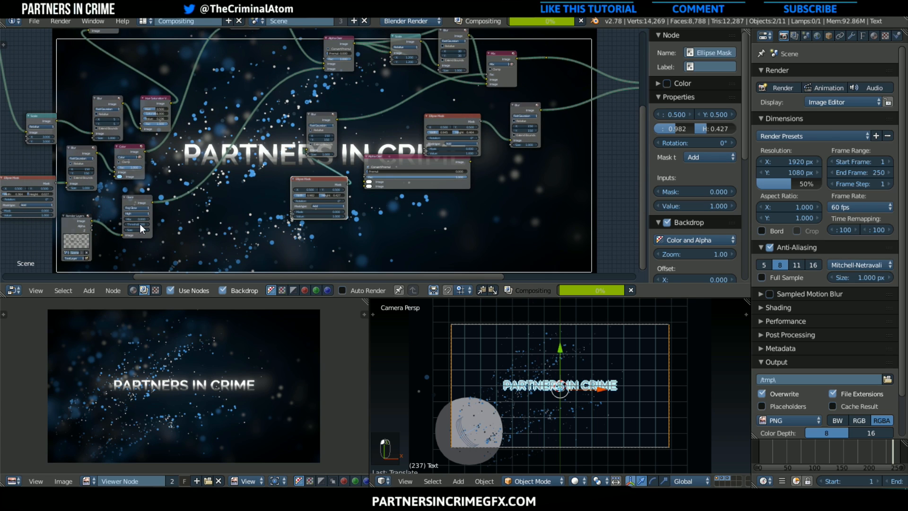
left_click_drag(320, 115, 420, 108)
Insert an RGB Curves node on the link coming out of the text Glare node
scroll(237, 228, "up", 1)
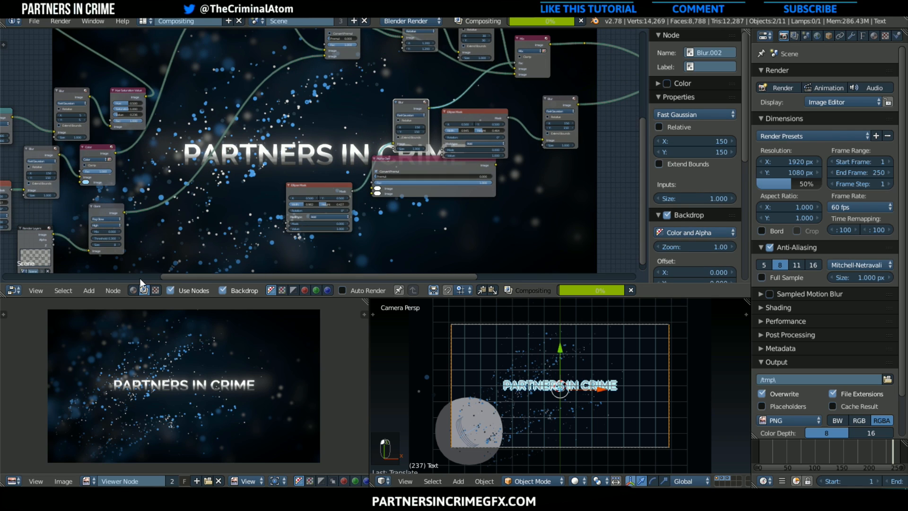
left_click(95, 284)
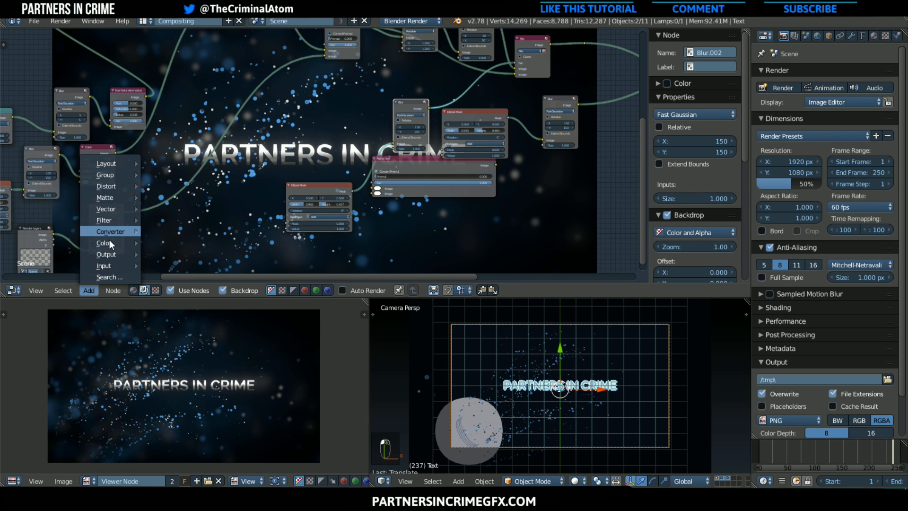
mouse_move(110, 240)
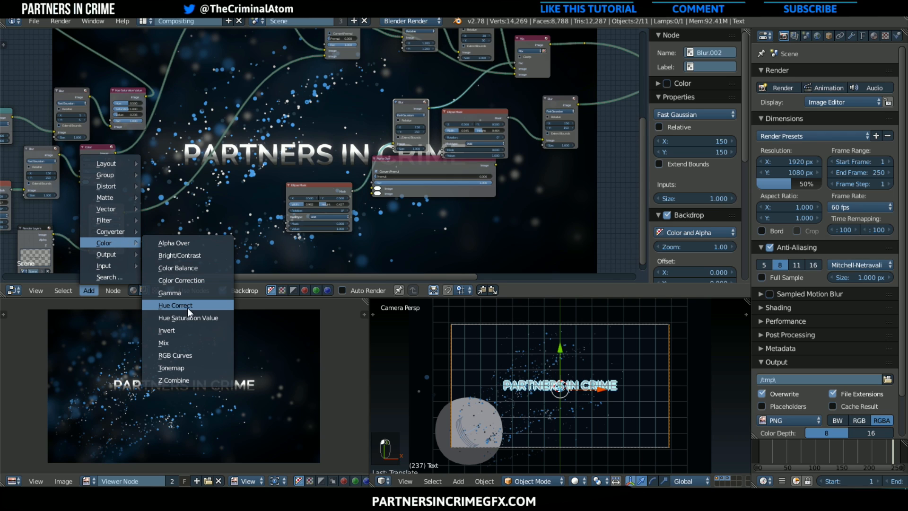
left_click(186, 353)
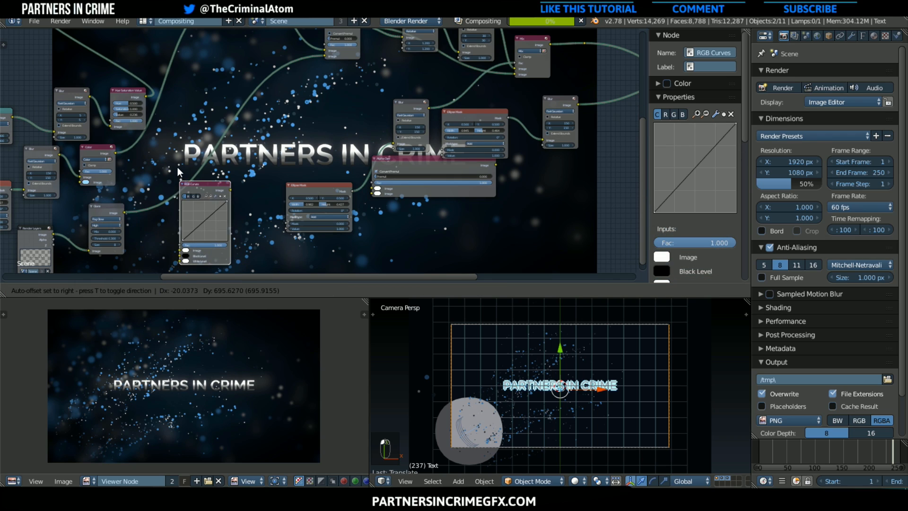
left_click(197, 182)
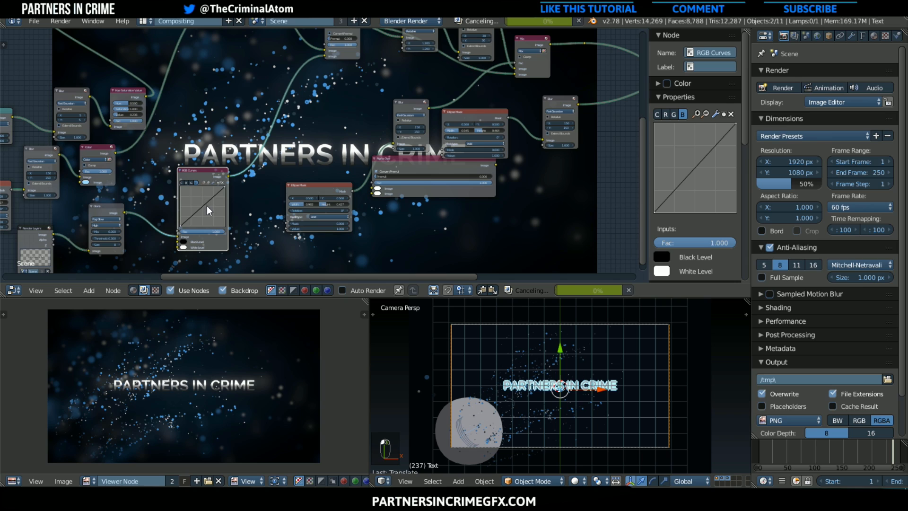
Raise the blue curve with a point at X 0.400, Y 0.587 and lower the red curve with one at X 0.583, Y 0.406
left_click_drag(203, 211, 198, 203)
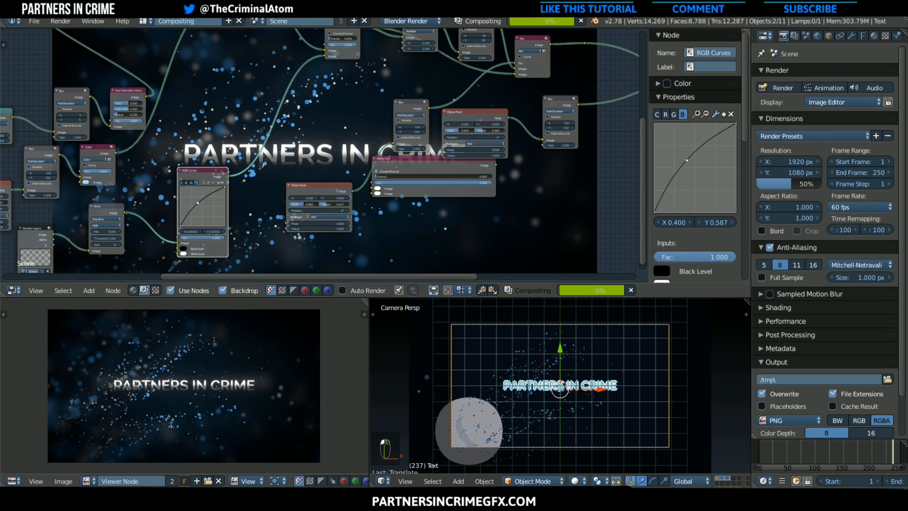
left_click(185, 183)
left_click_drag(201, 207, 206, 210)
Switch to the Default screen layout and examine the composited title, glow and particles at several magnifications
scroll(353, 207, "down", 2)
middle_click_drag(361, 175, 156, 260)
left_click(143, 22)
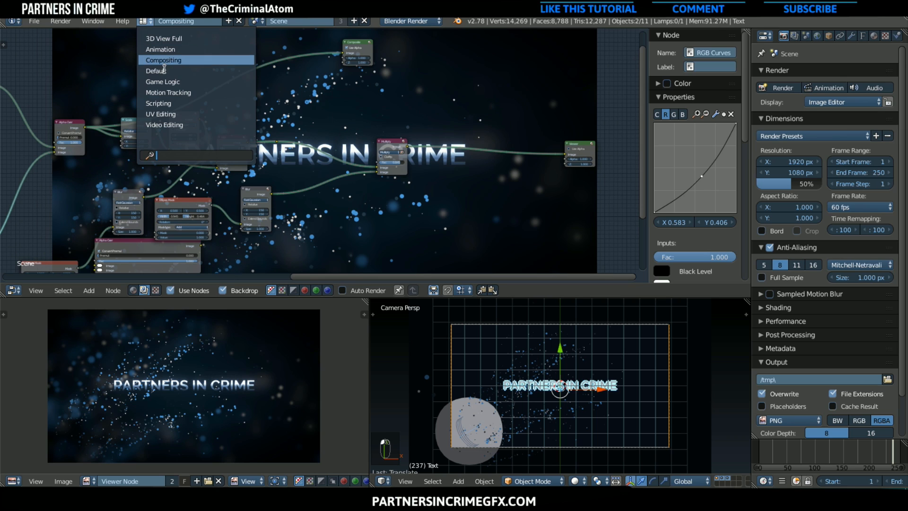
left_click(163, 67)
scroll(372, 244, "up", 1)
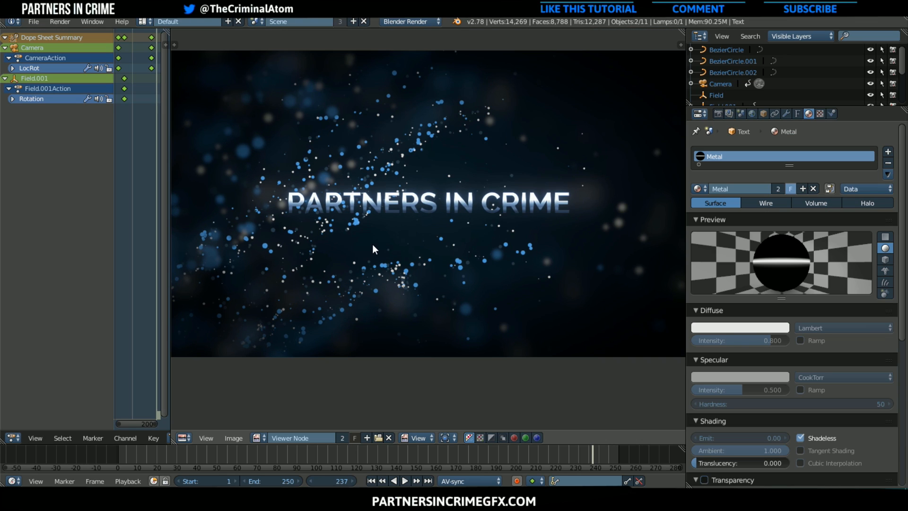
scroll(373, 244, "down", 1)
scroll(473, 248, "up", 1)
scroll(473, 248, "down", 1)
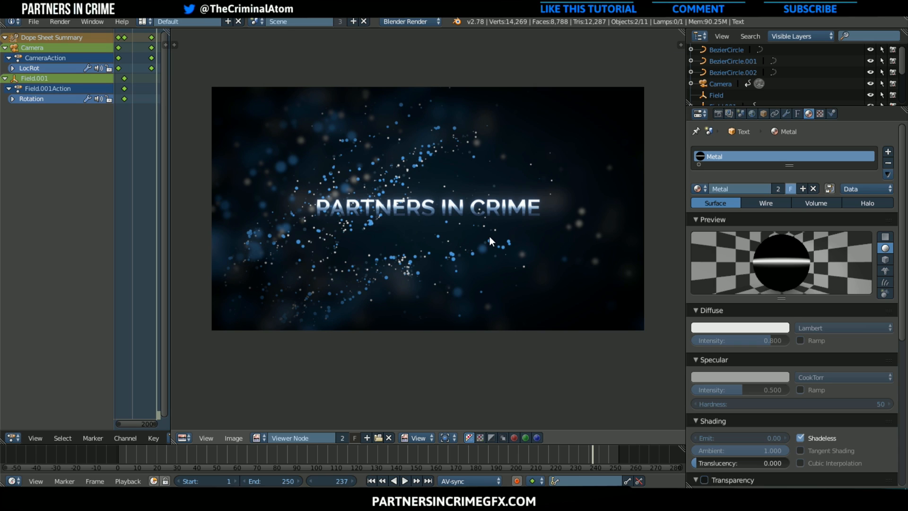
scroll(550, 241, "up", 1)
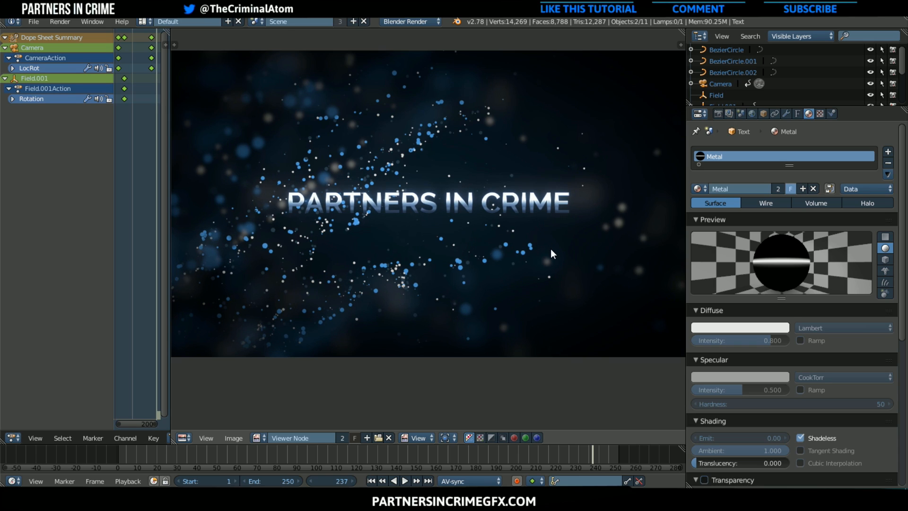
scroll(523, 314, "down", 1)
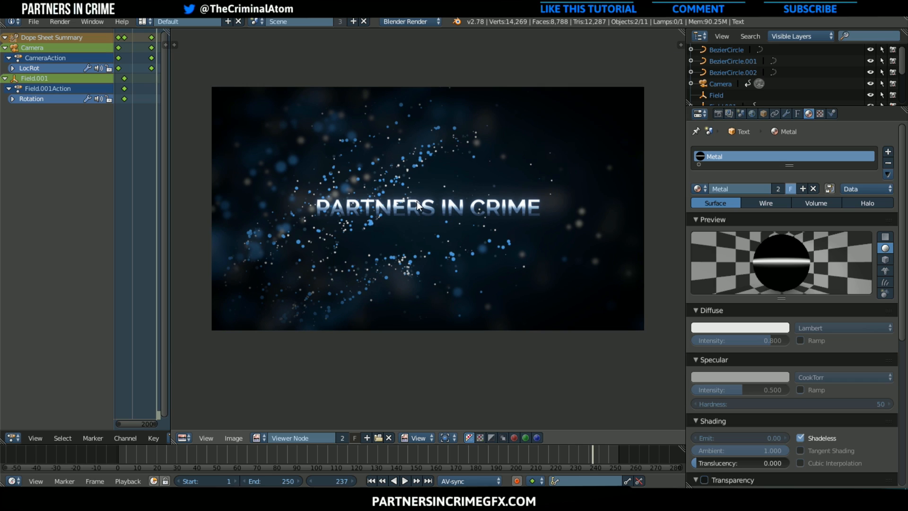
scroll(464, 241, "up", 1)
scroll(462, 250, "down", 1)
left_click_drag(687, 212, 706, 215)
middle_click_drag(641, 227, 633, 249)
scroll(660, 215, "up", 1)
scroll(724, 203, "down", 1)
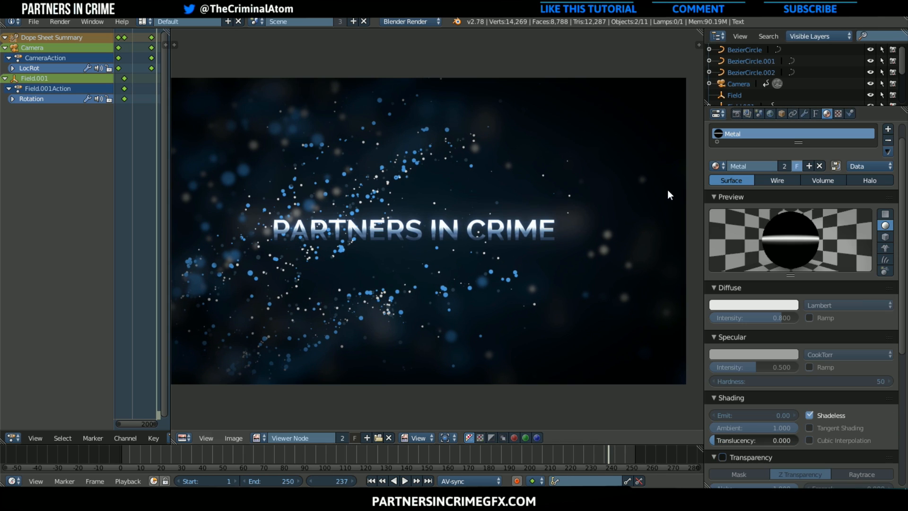
scroll(670, 194, "down", 1)
Set the render resolution percentage to 100% in the Dimensions settings and return to the Compositing layout
left_click(736, 114)
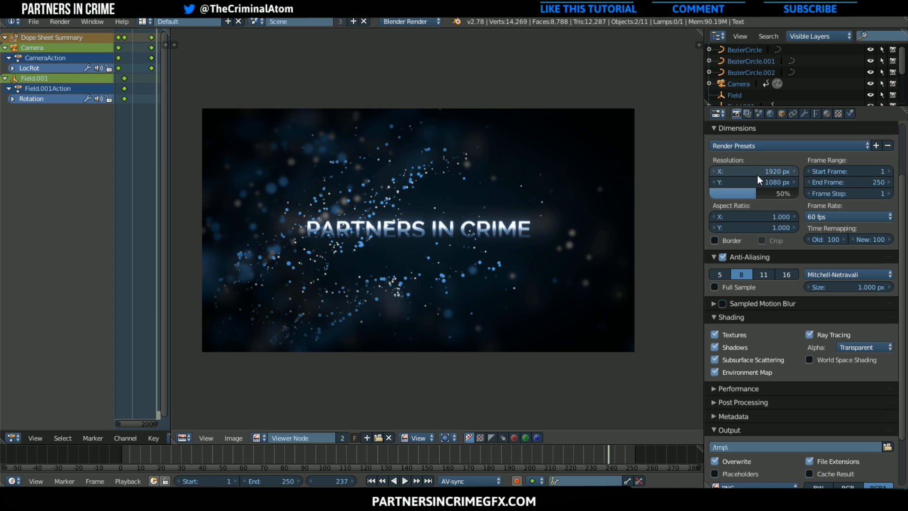
left_click_drag(758, 193, 799, 192)
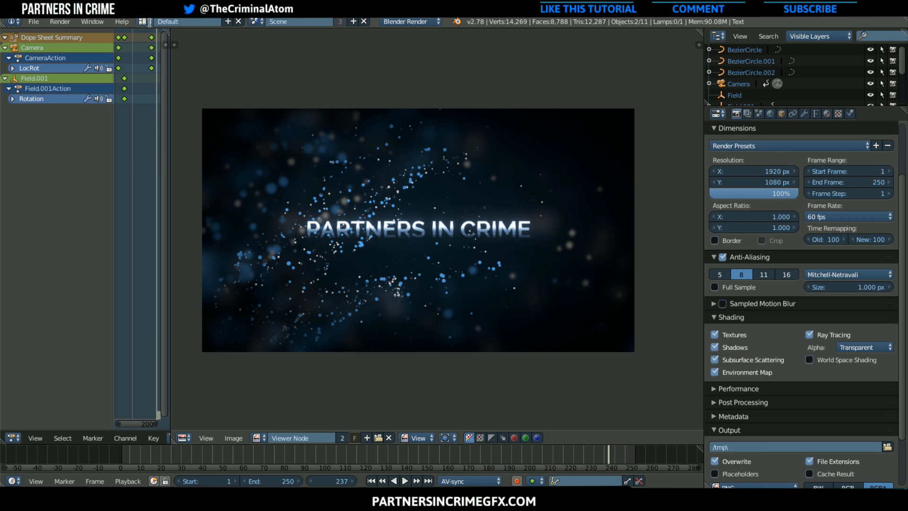
left_click(143, 21)
left_click(186, 58)
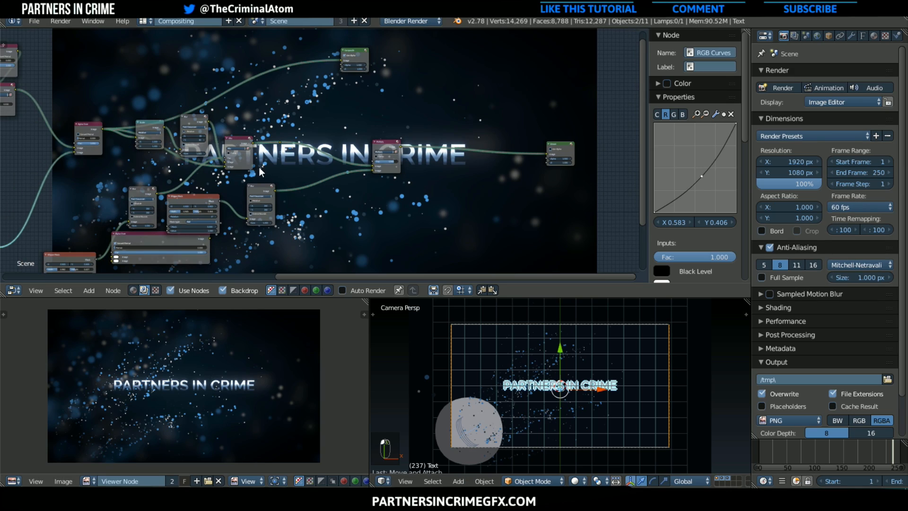
Examine the Blur nodes' size settings and trace the node links through the Mix and Multiply nodes to the outputs
scroll(261, 170, "down", 1)
middle_click_drag(271, 163, 465, 101)
scroll(466, 101, "up", 3)
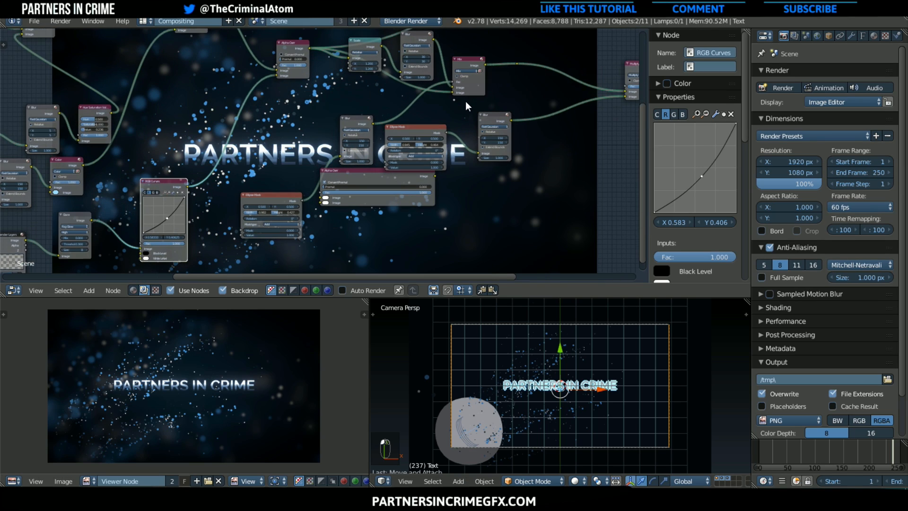
scroll(466, 101, "up", 2)
left_click(355, 109)
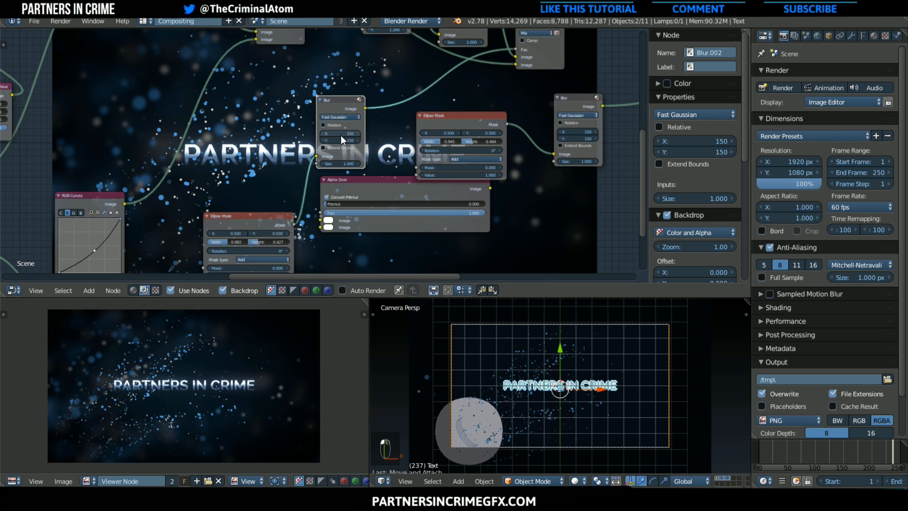
middle_click_drag(328, 133, 320, 164)
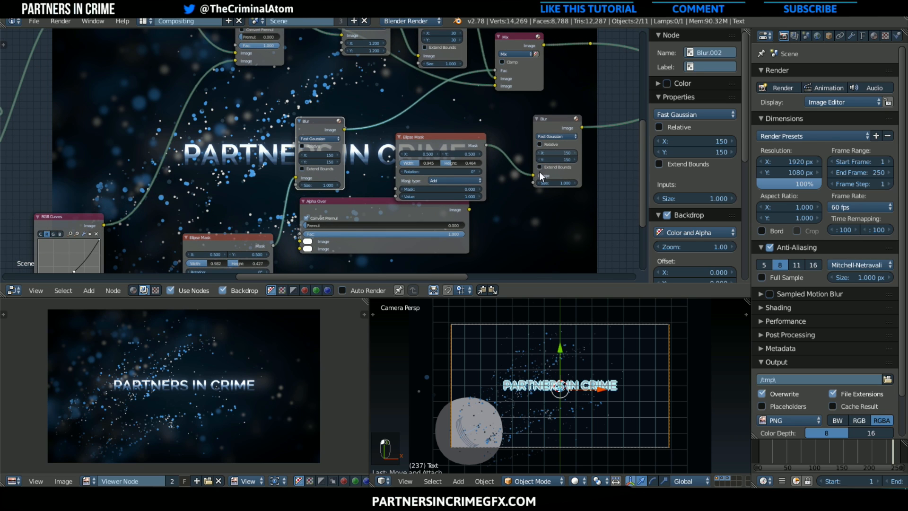
middle_click_drag(172, 110, 226, 129)
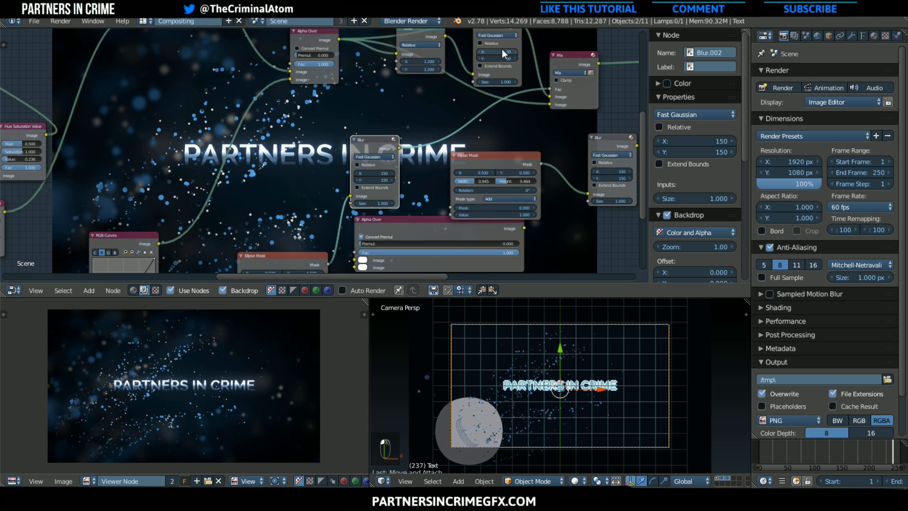
scroll(199, 149, "down", 4)
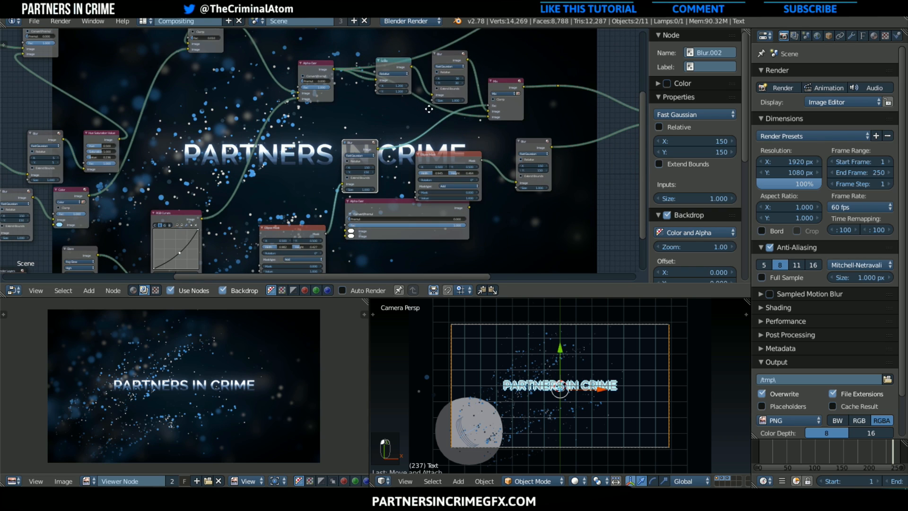
middle_click_drag(398, 121, 307, 176)
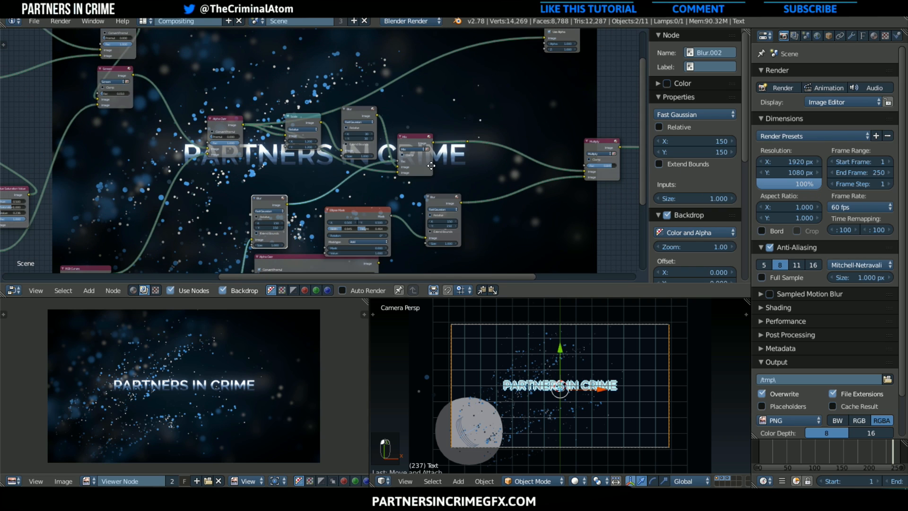
middle_click_drag(634, 149, 395, 193)
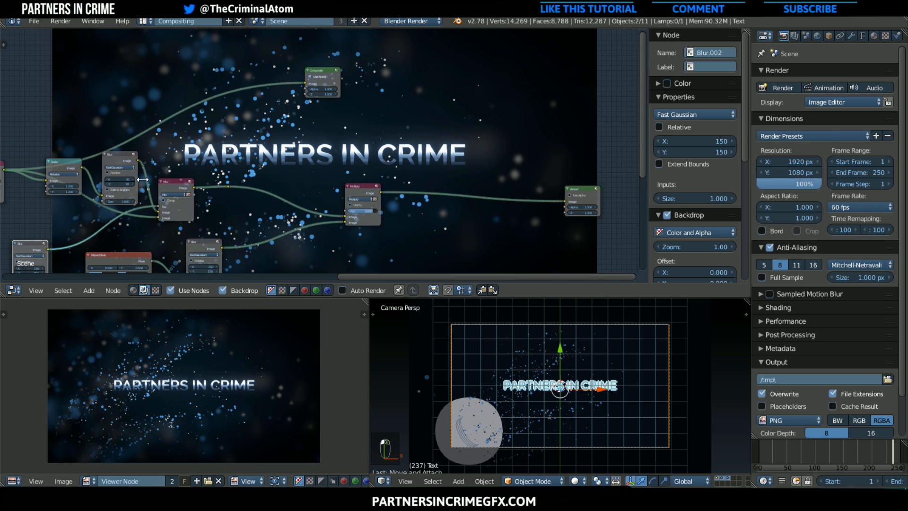
scroll(199, 143, "down", 1)
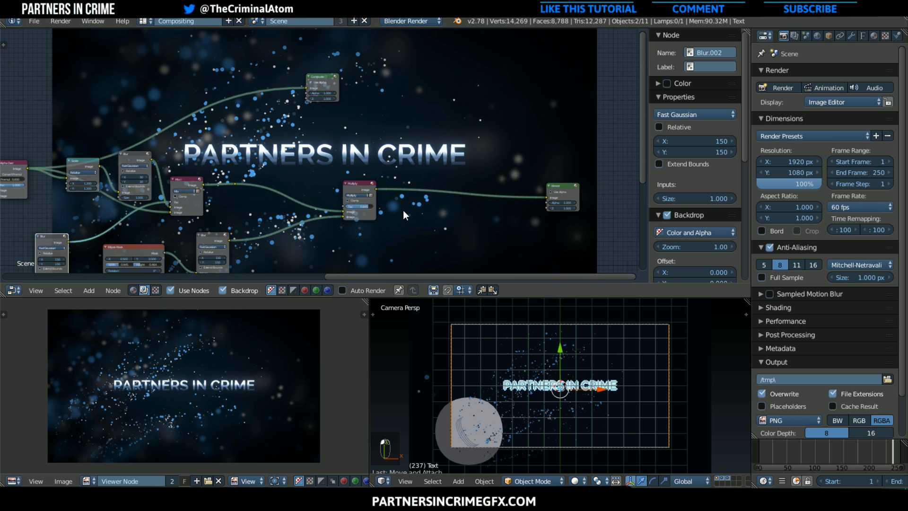
Link the Multiply node's image output to the Composite node and place that node beside the Viewer node
left_click_drag(377, 189, 515, 137)
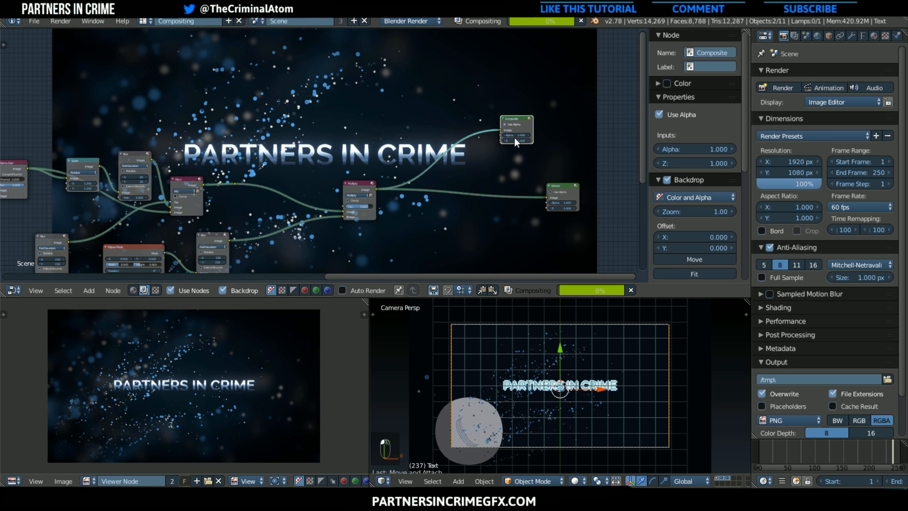
Examine the whole compositing node tree, following the links from the render layers through the Multiply node to the outputs
scroll(371, 206, "down", 1)
scroll(370, 206, "down", 2)
middle_click_drag(411, 188, 546, 153)
scroll(206, 126, "down", 3)
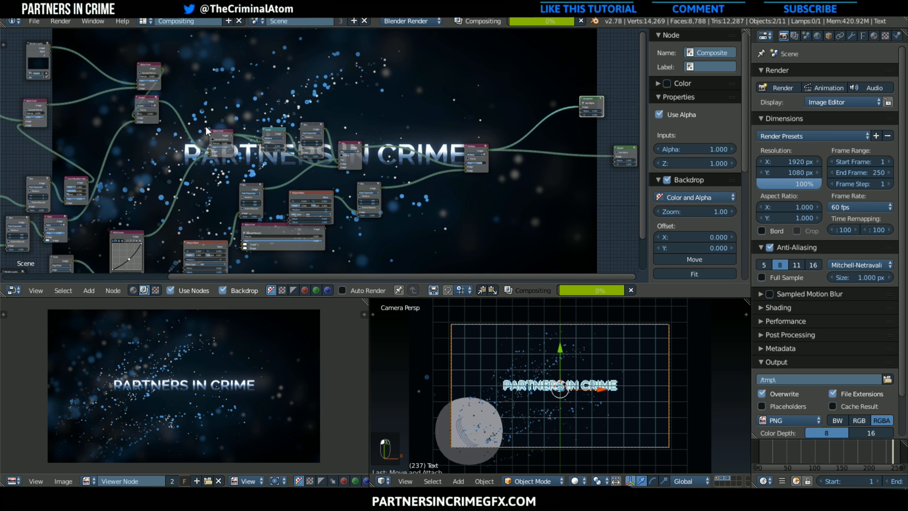
scroll(163, 134, "down", 2)
middle_click_drag(207, 113, 369, 102)
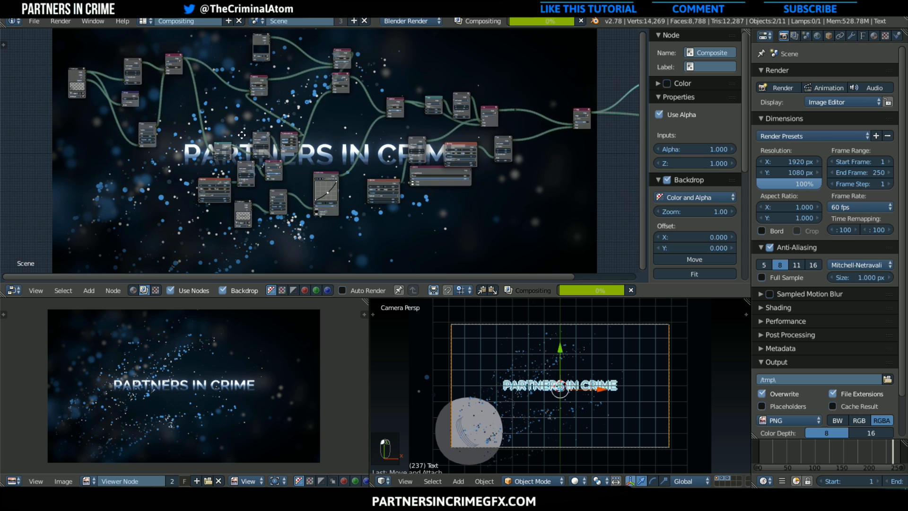
middle_click_drag(240, 135, 189, 153)
scroll(359, 166, "up", 2)
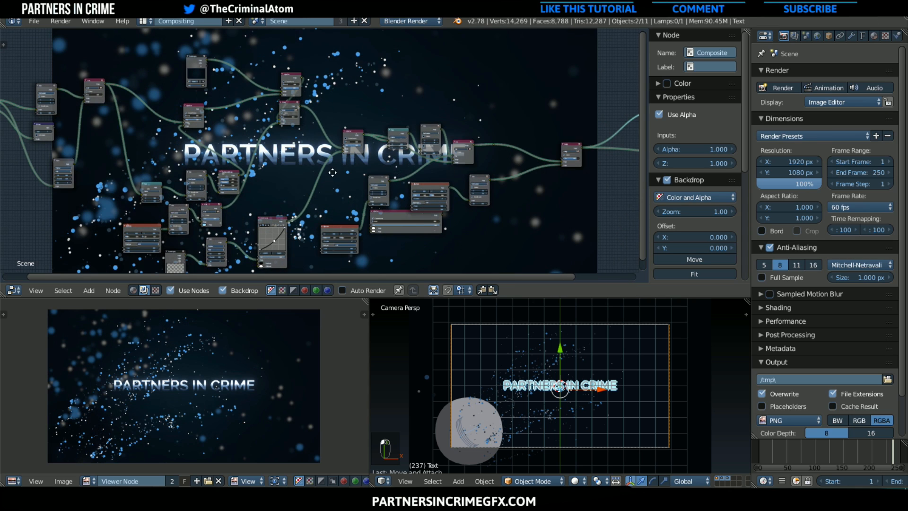
middle_click_drag(553, 133, 339, 151)
scroll(445, 126, "up", 6)
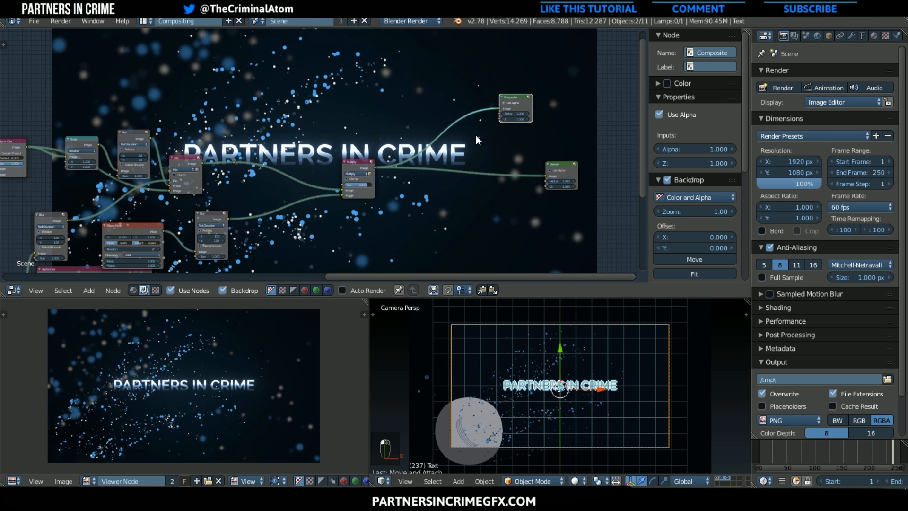
middle_click_drag(476, 136, 496, 131)
scroll(626, 152, "up", 2)
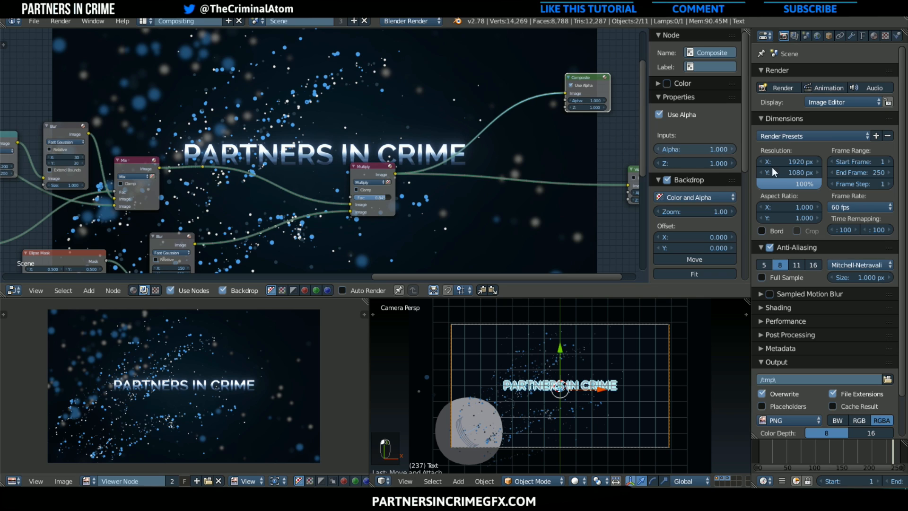
Set the render resolution percentage to 50% and render the current frame as an image
left_click(795, 184)
type("0")
key("Return")
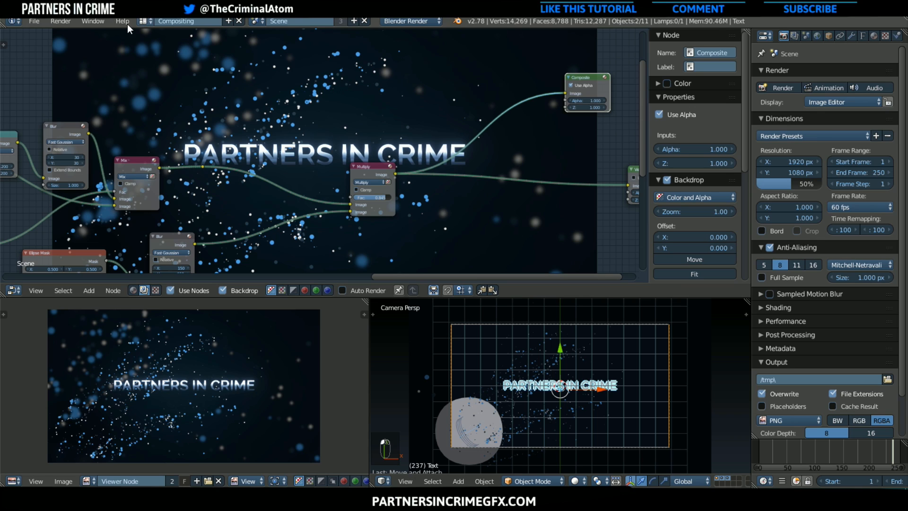
left_click(56, 21)
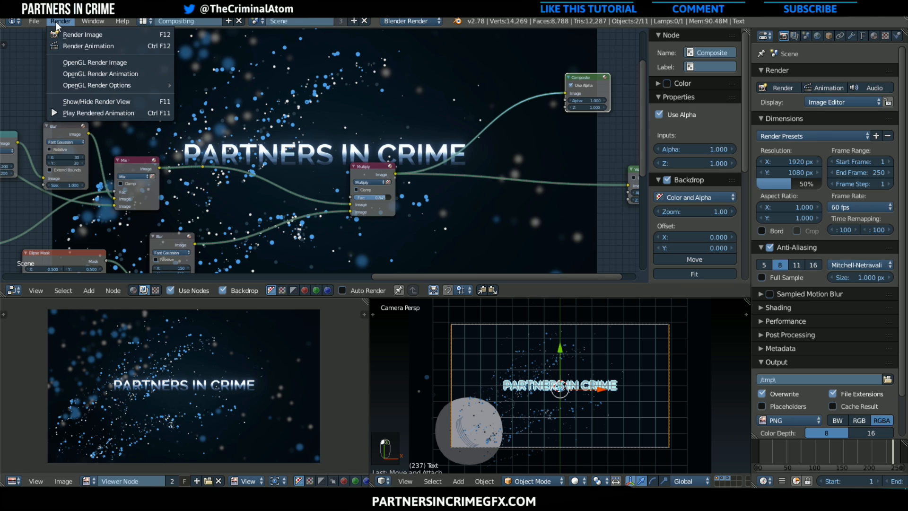
left_click(80, 35)
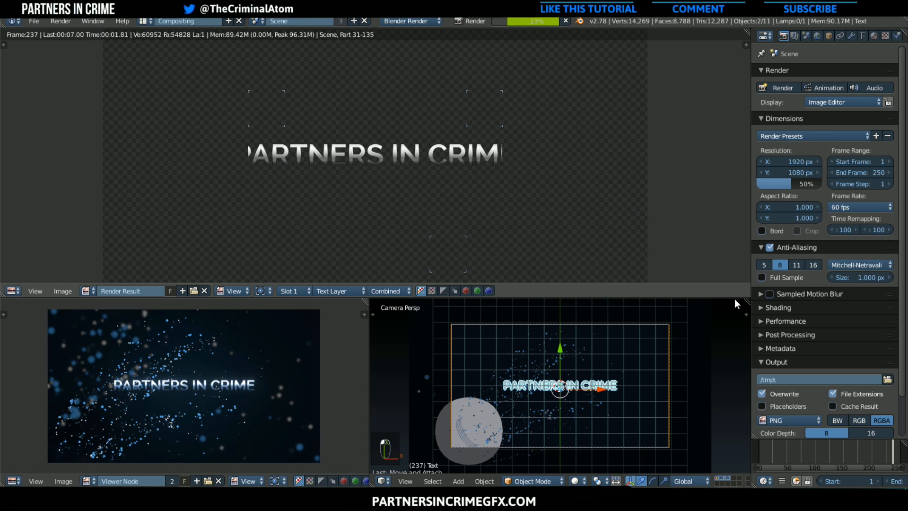
Set the output file format to MPEG, with MPEG-4 as the encoding format and MPEG-4(divx) as the codec
scroll(804, 322, "down", 1)
scroll(821, 280, "down", 1)
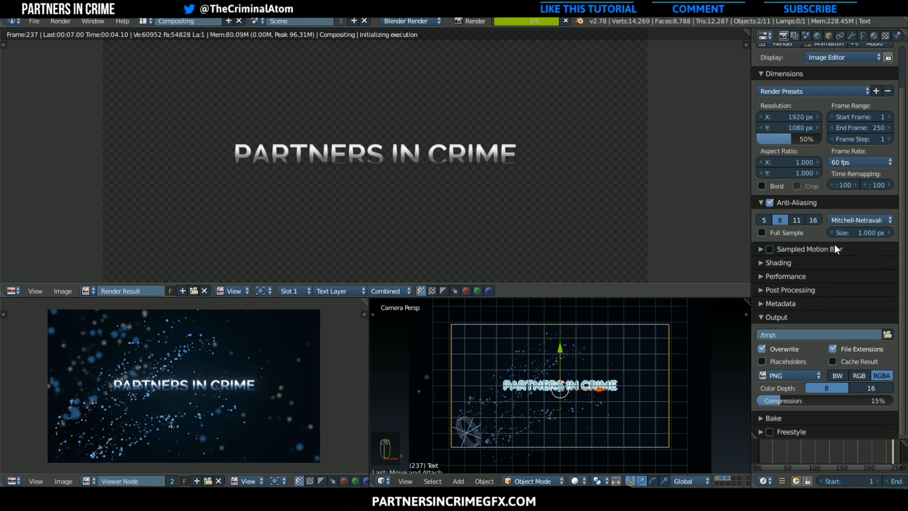
left_click(804, 375)
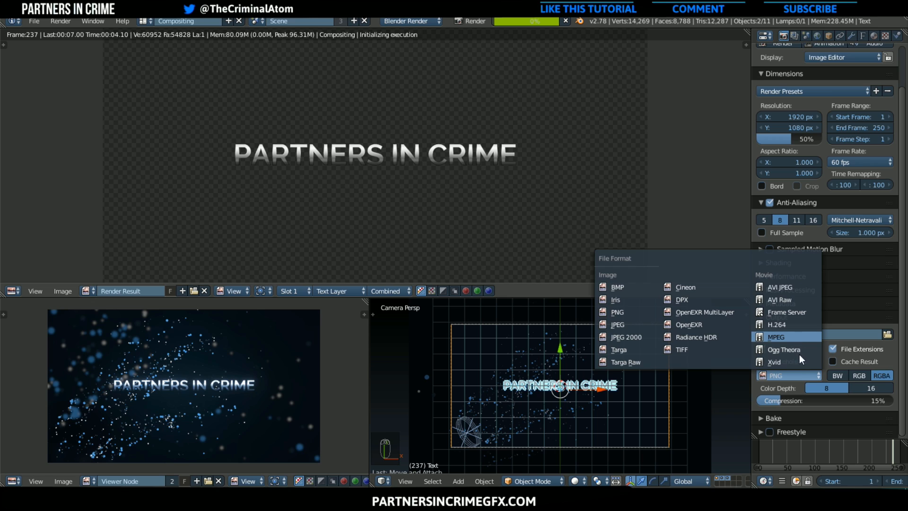
left_click(799, 354)
left_click(802, 393)
left_click(801, 357)
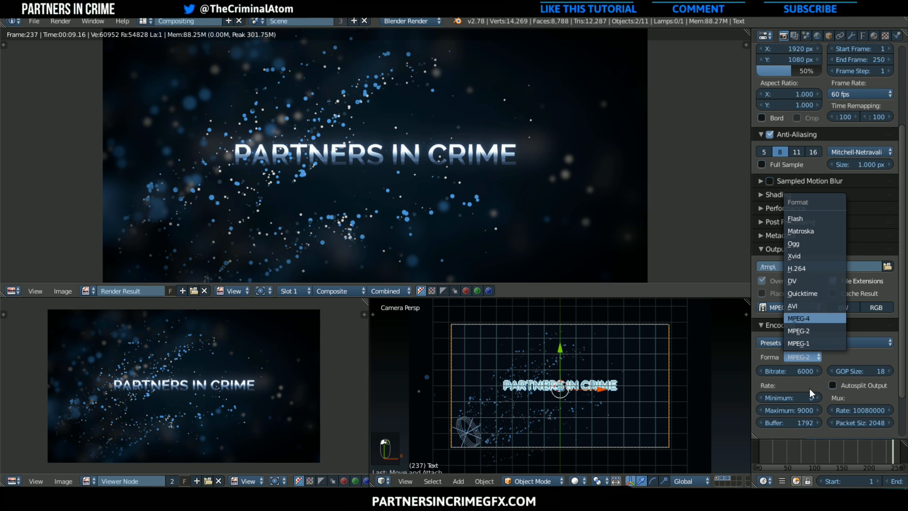
key("Return")
left_click(862, 358)
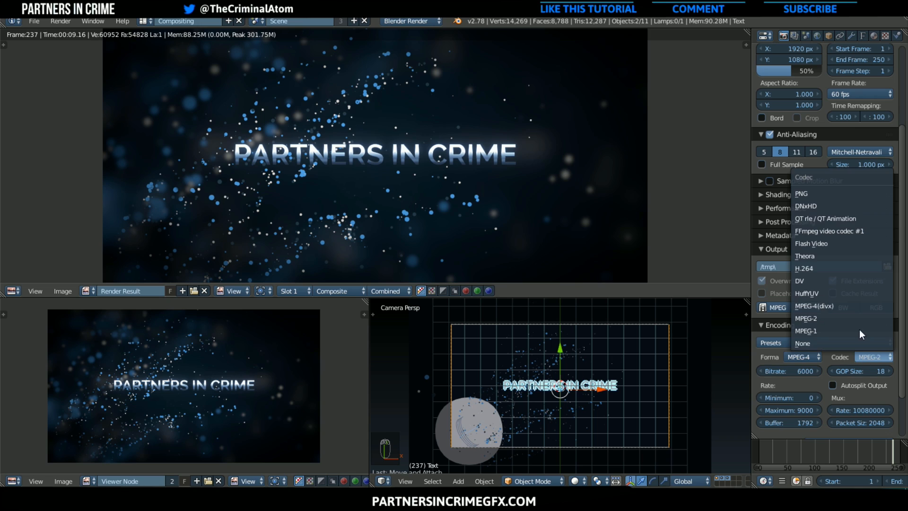
left_click(842, 306)
Widen the render settings area, set the video bitrate and maximum rate to 14000, and choose MP3 as the audio codec
scroll(804, 350, "down", 2)
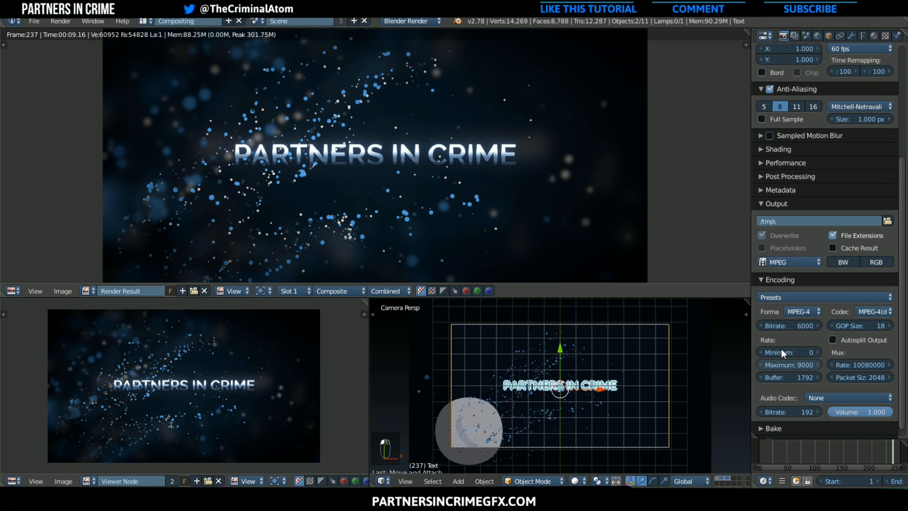
left_click_drag(752, 327, 684, 325)
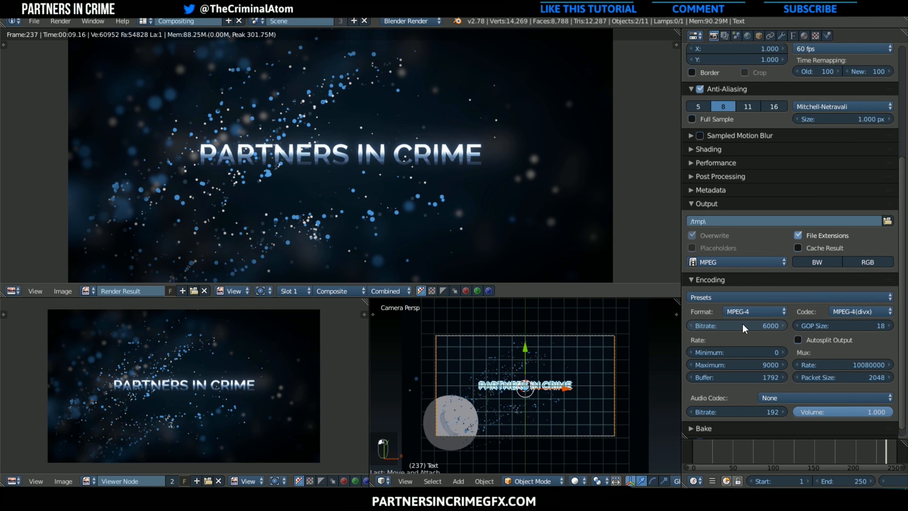
left_click(743, 325)
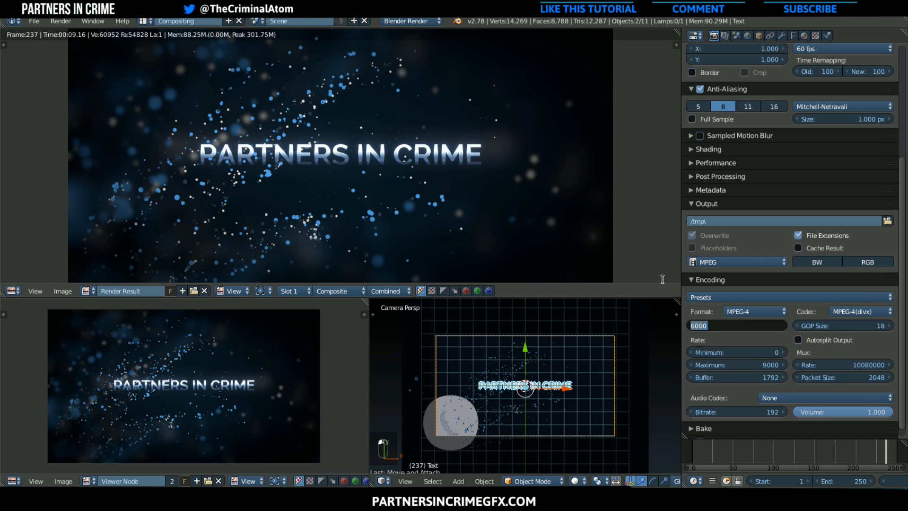
type("14000")
key("Return")
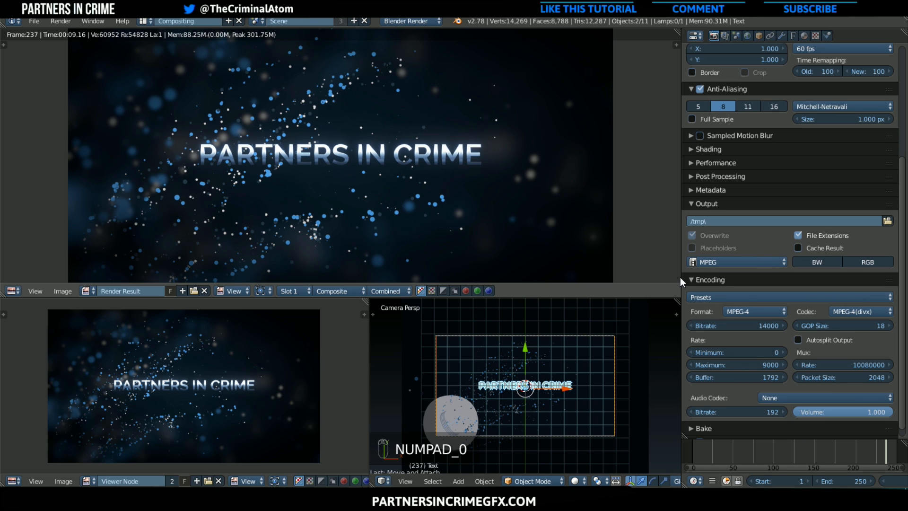
left_click(739, 365)
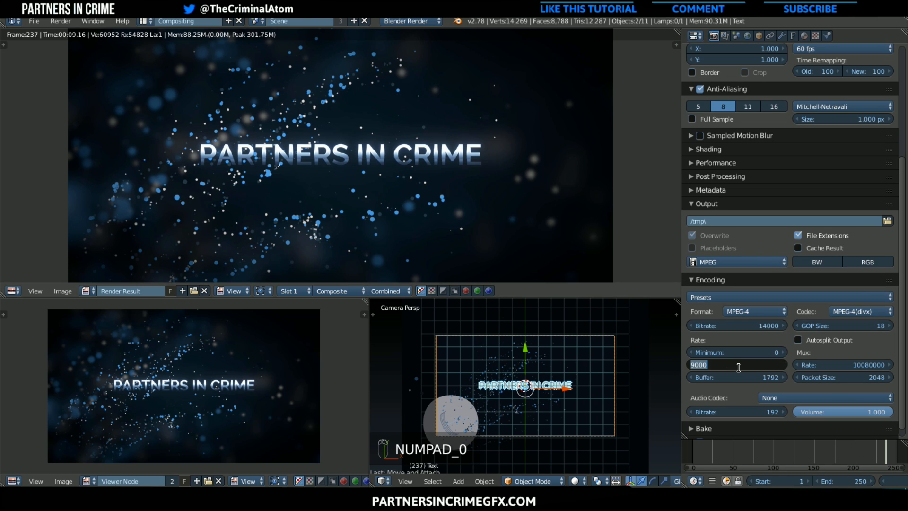
type("14000")
key("Return")
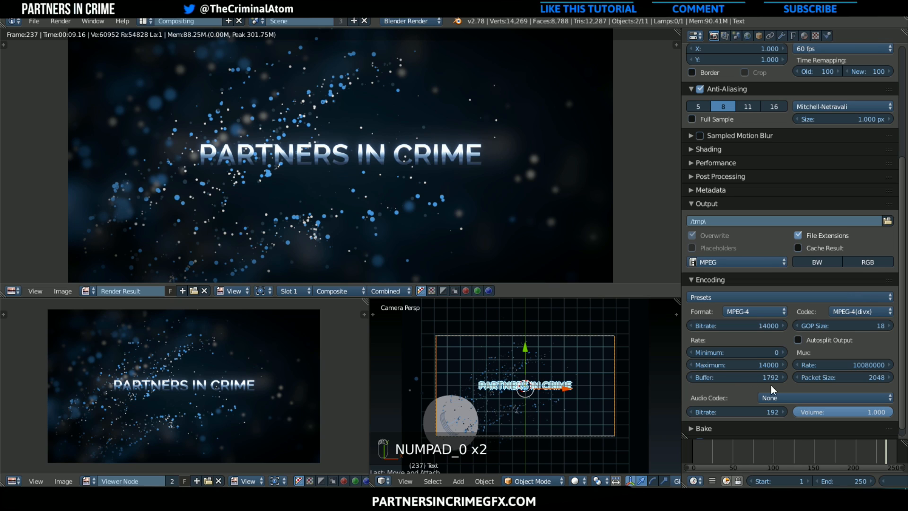
left_click(780, 396)
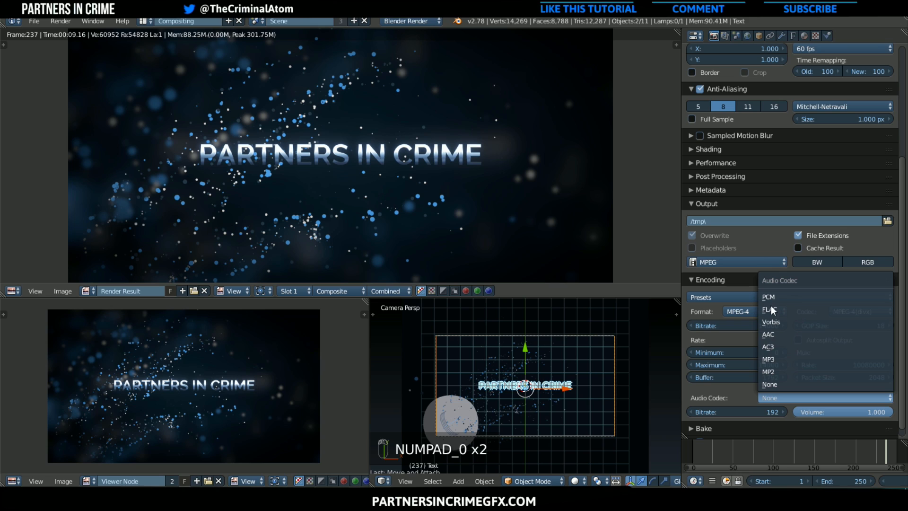
left_click(811, 359)
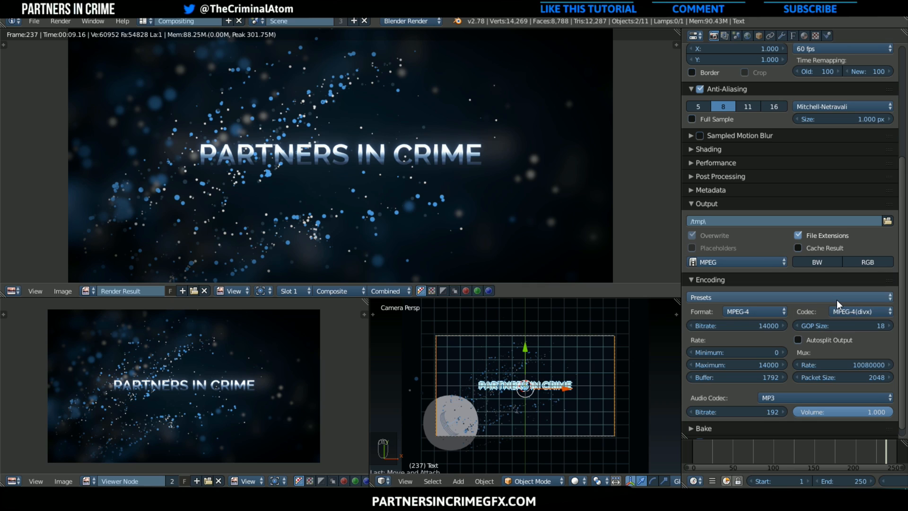
Set the render output to a file named VIDEO PARTICLES in the C:\tmp\ folder
scroll(836, 300, "down", 1)
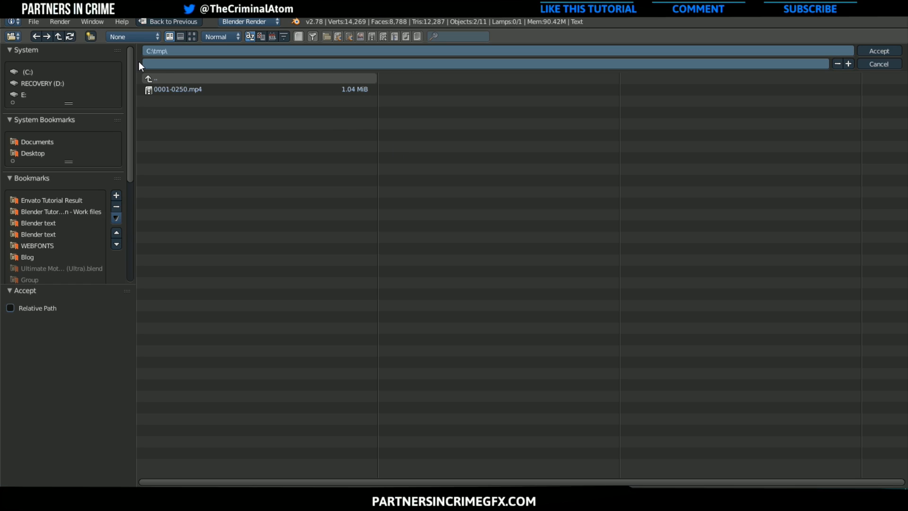
left_click(205, 63)
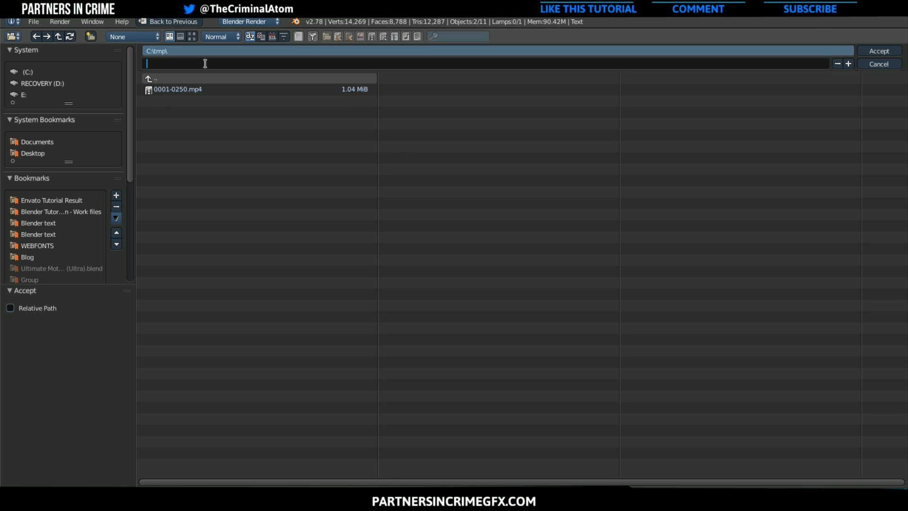
type("VIDEO PARTICLES")
key("Return")
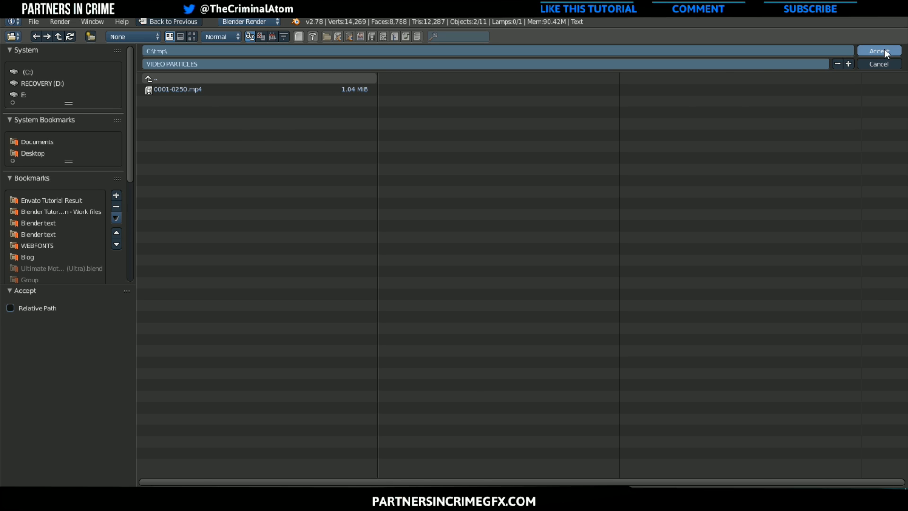
left_click(884, 51)
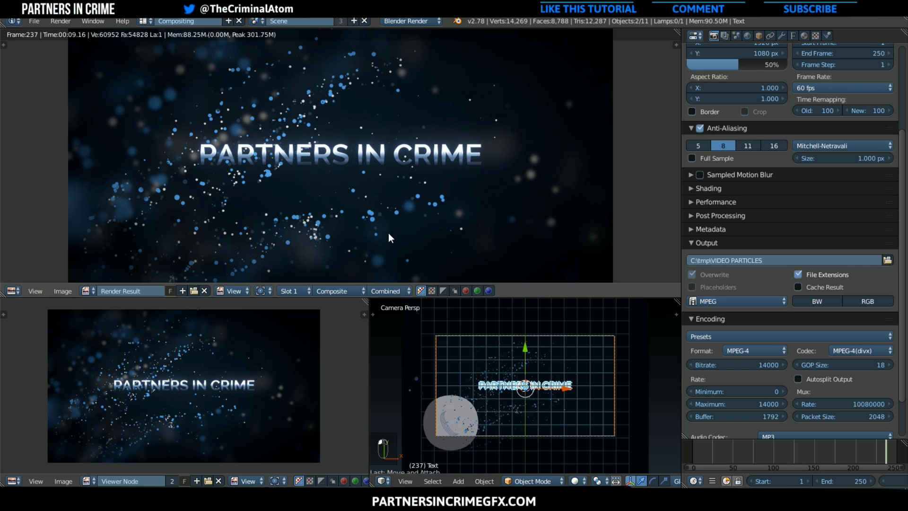
scroll(424, 219, "down", 1)
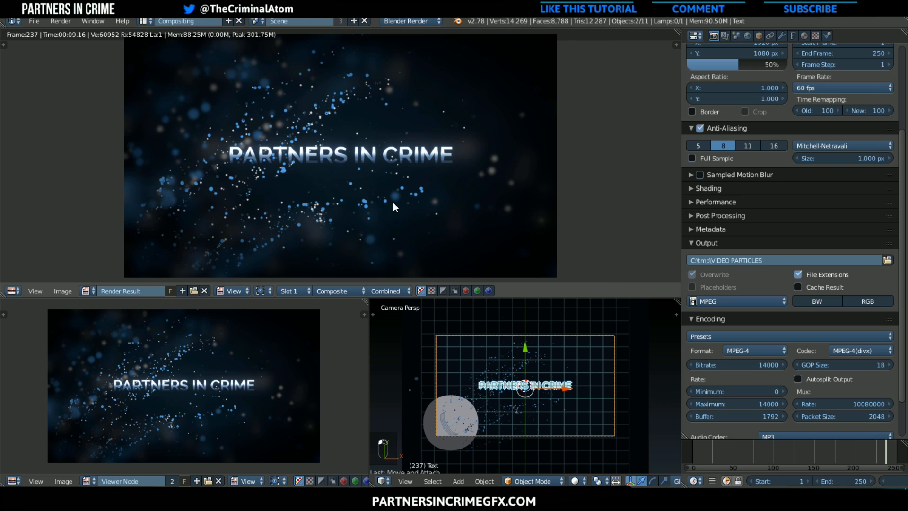
middle_click_drag(393, 202, 407, 206)
scroll(259, 353, "up", 1)
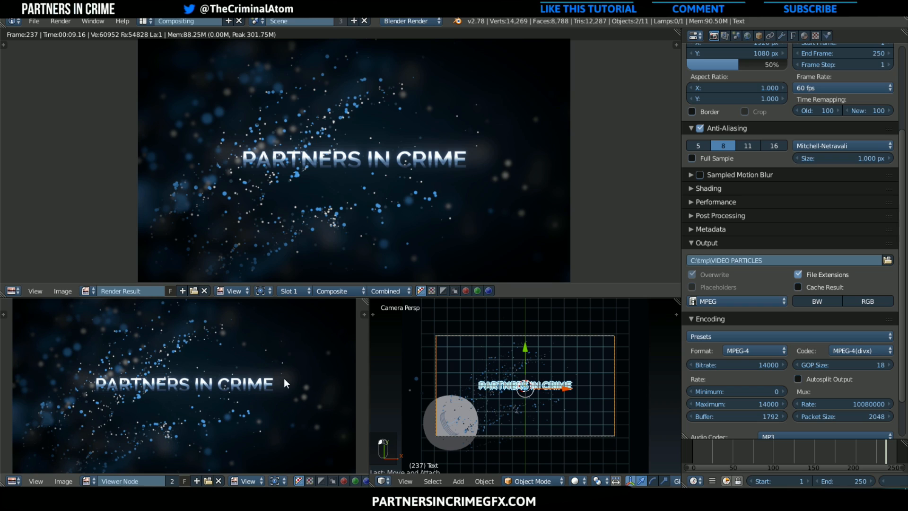
scroll(738, 336, "down", 2)
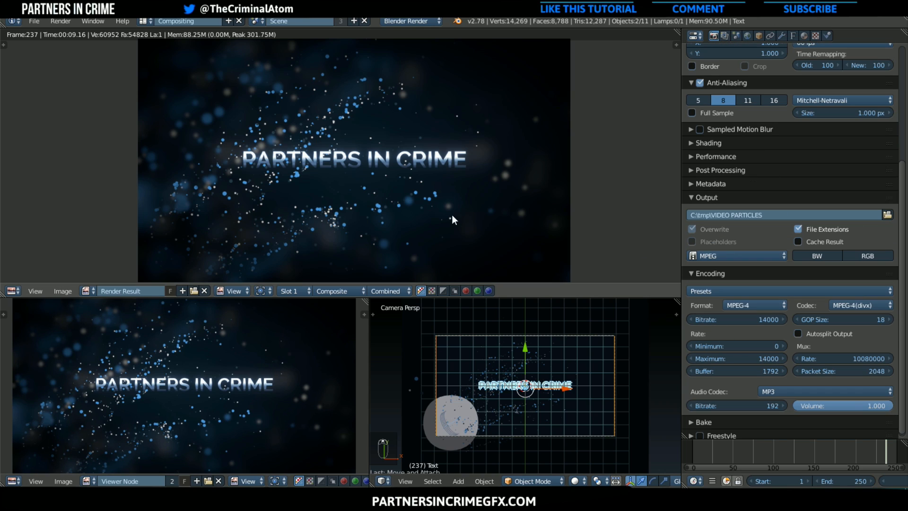